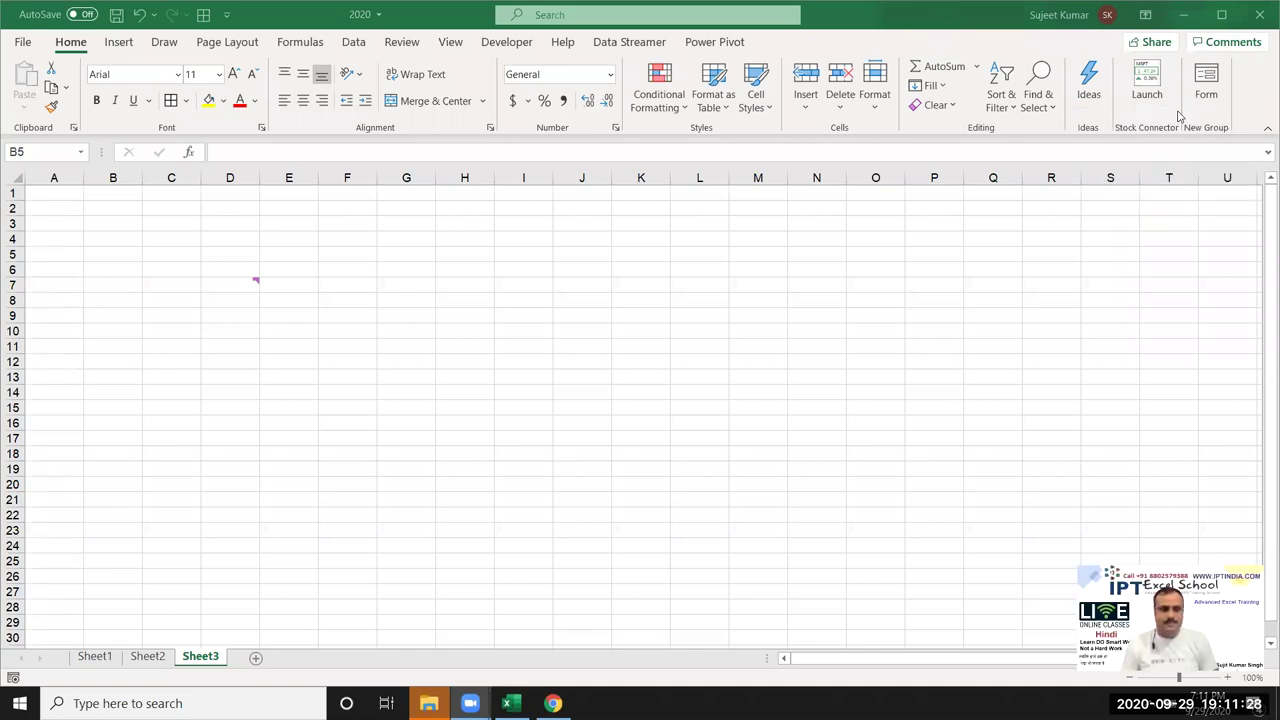
Enter the header 'Score' in A1, correcting the typo.
left_click(241, 171)
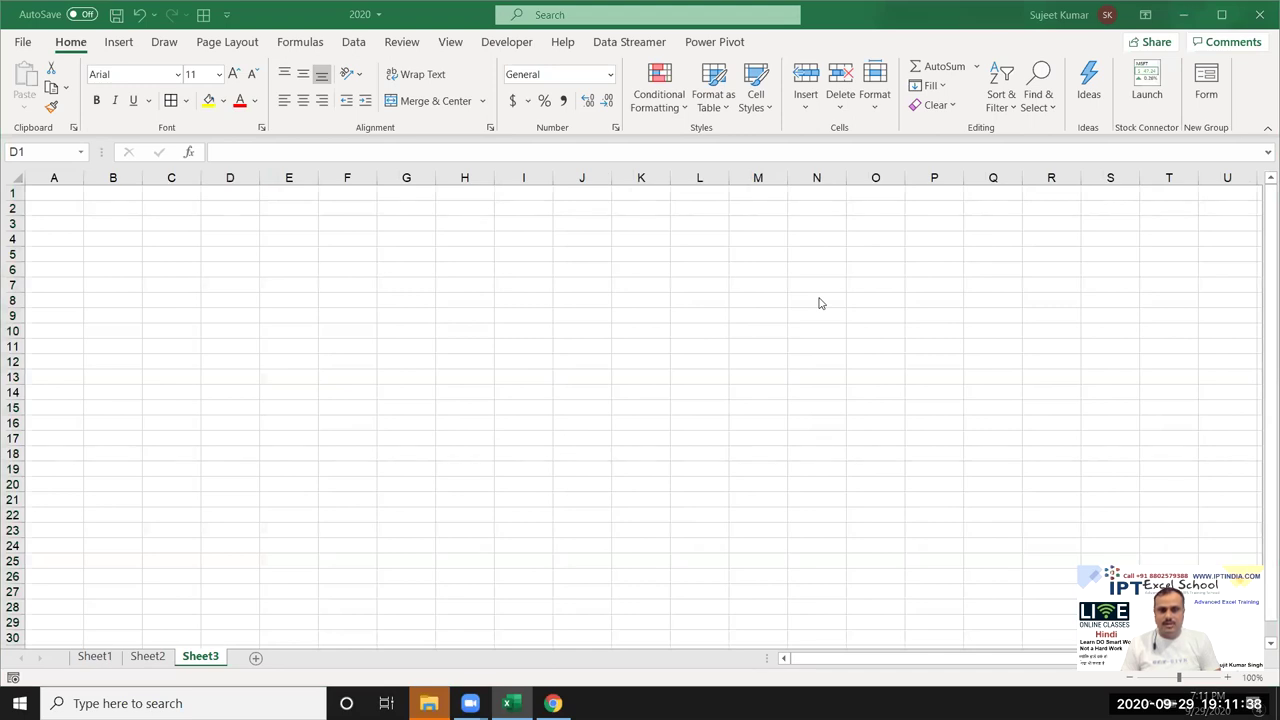
key("ctrl+space")
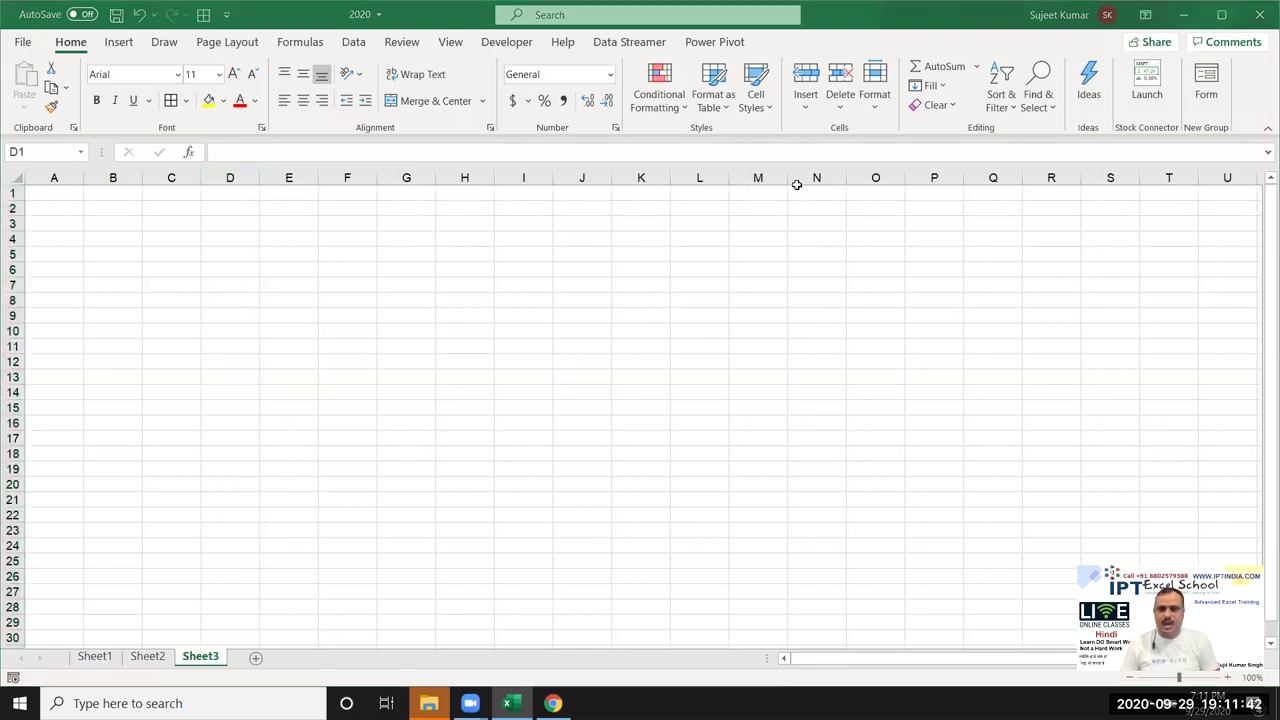
left_click(78, 204)
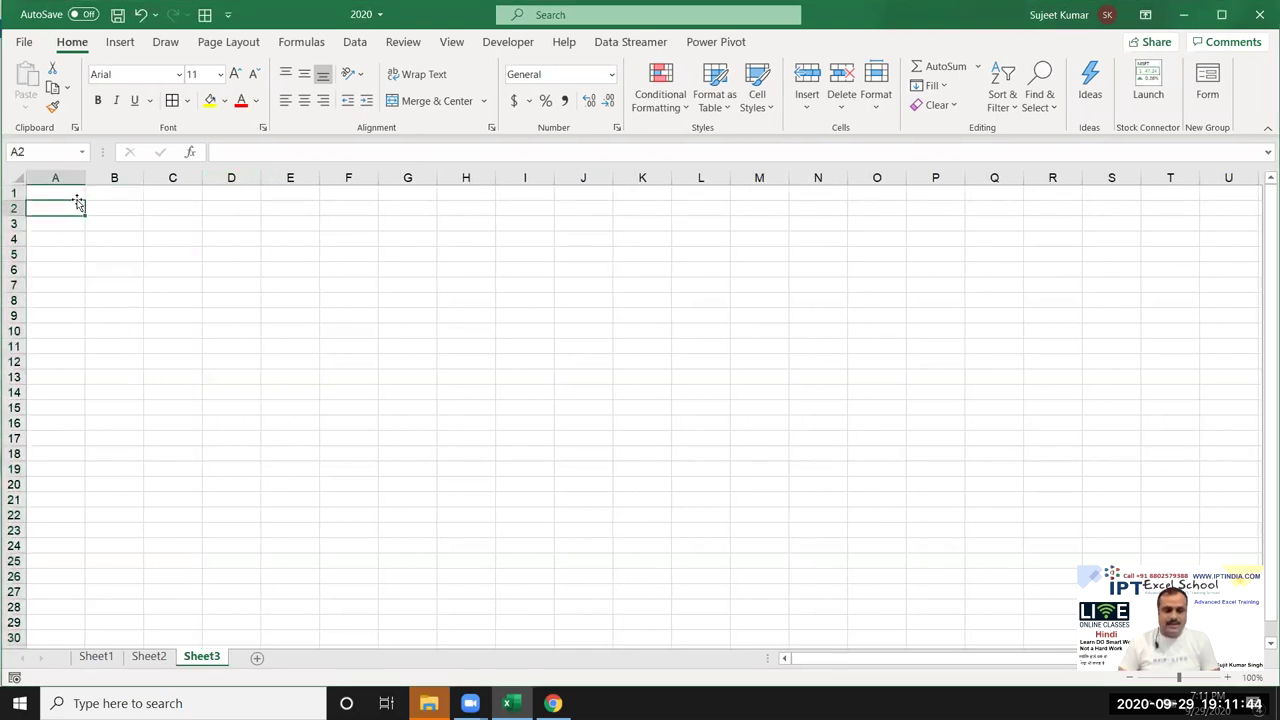
left_click(78, 199)
type("S")
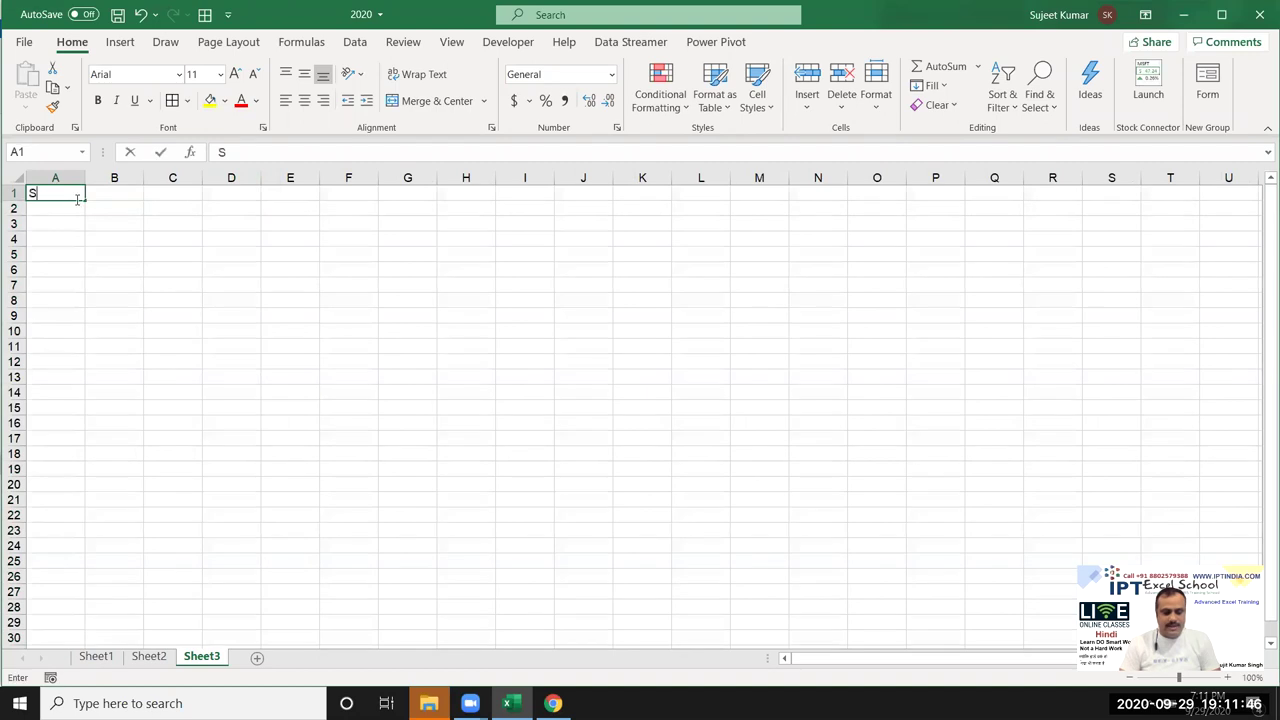
type("crore")
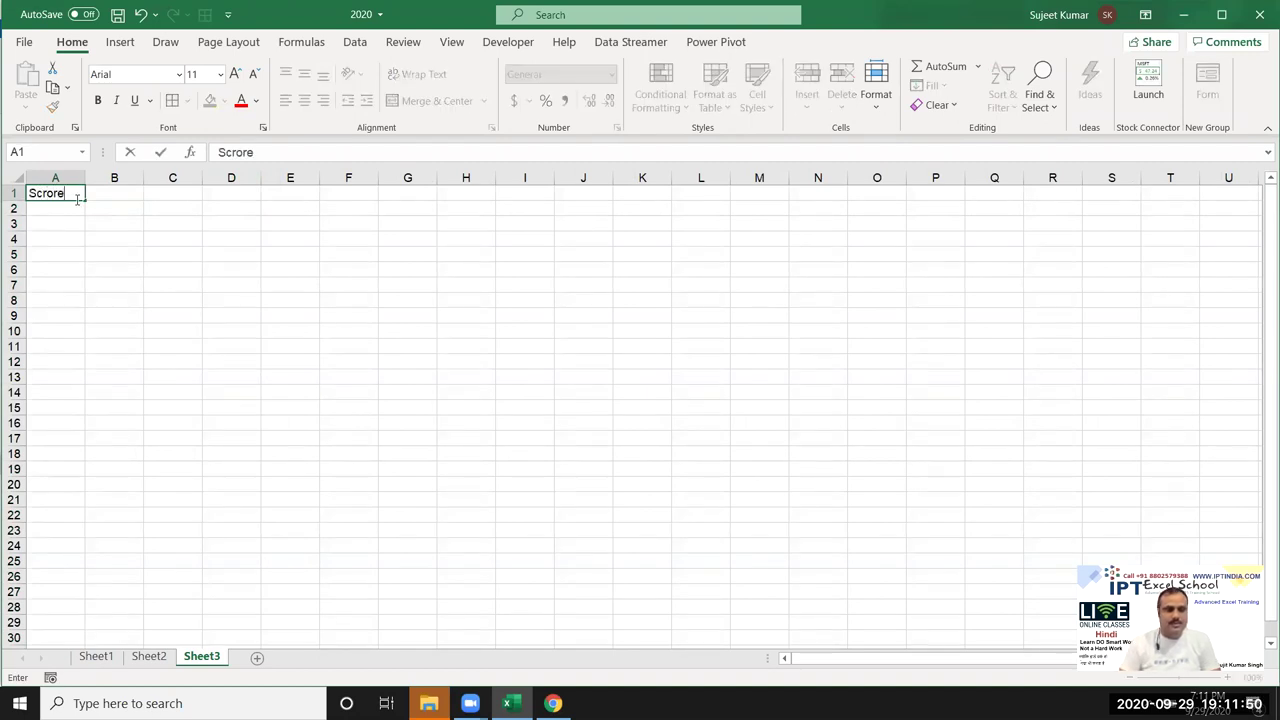
key("BackSpace")
key("BackSpace")
key("BackSpace")
type("ore")
key("Return")
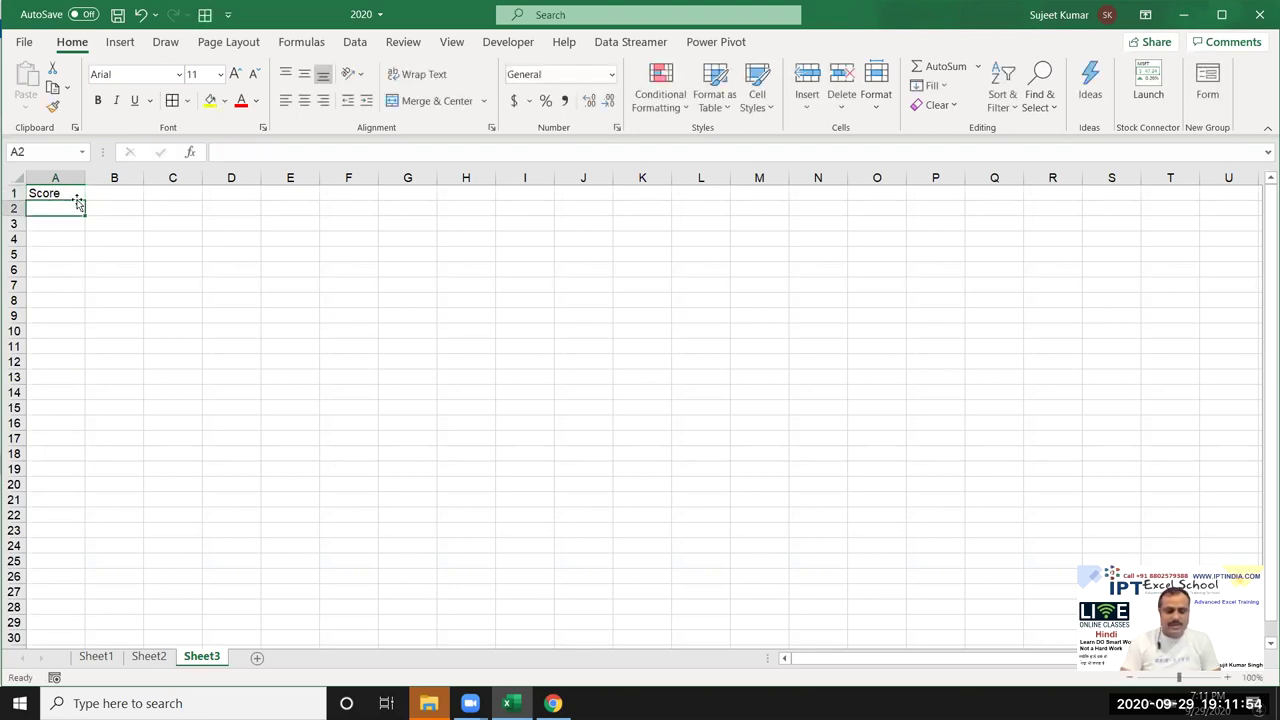
Enter =RANDBETWEEN(10,90) in A2.
type("=ra")
key("Down")
key("Down")
key("Down")
key("Tab")
type("10,90)")
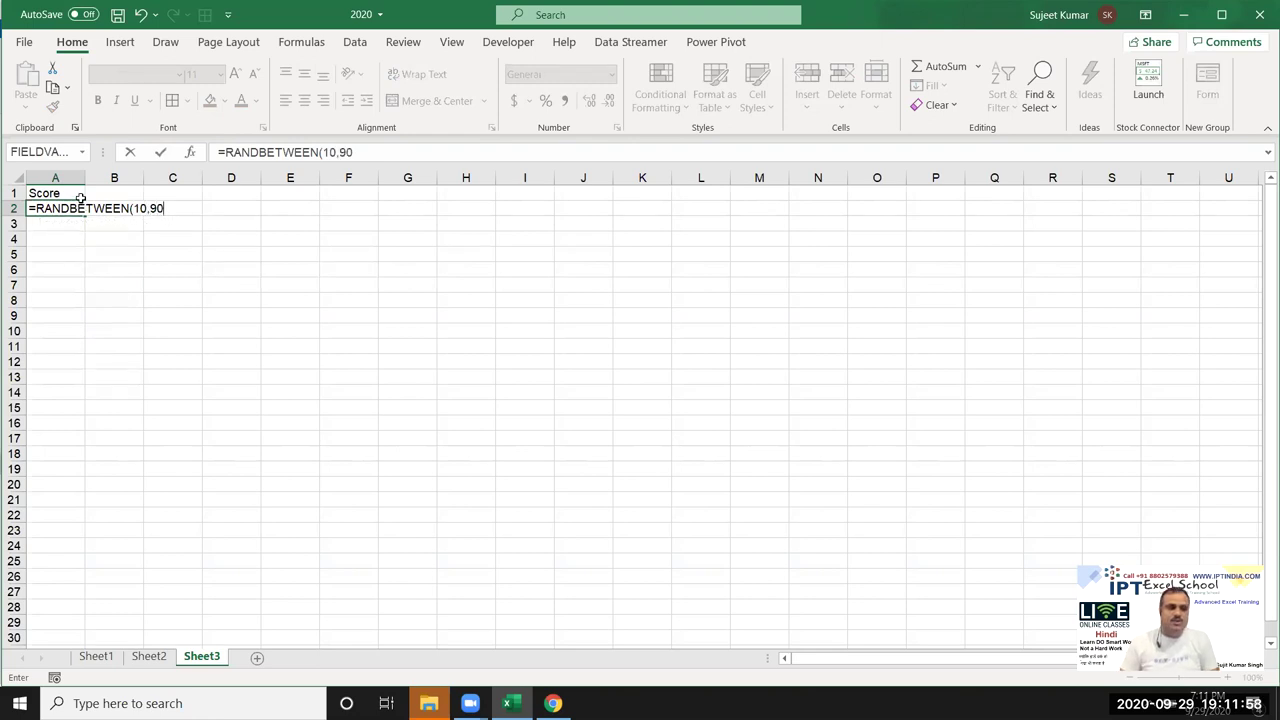
key("Return")
Fill the random formula down to A57 and paste the scores back as fixed values.
mouse_move(68, 209)
left_mouse_down()
mouse_move(45, 676)
mouse_move(25, 673)
left_mouse_up()
key("ctrl+d")
key("ctrl+BackSpace")
key("ctrl+shift+Down")
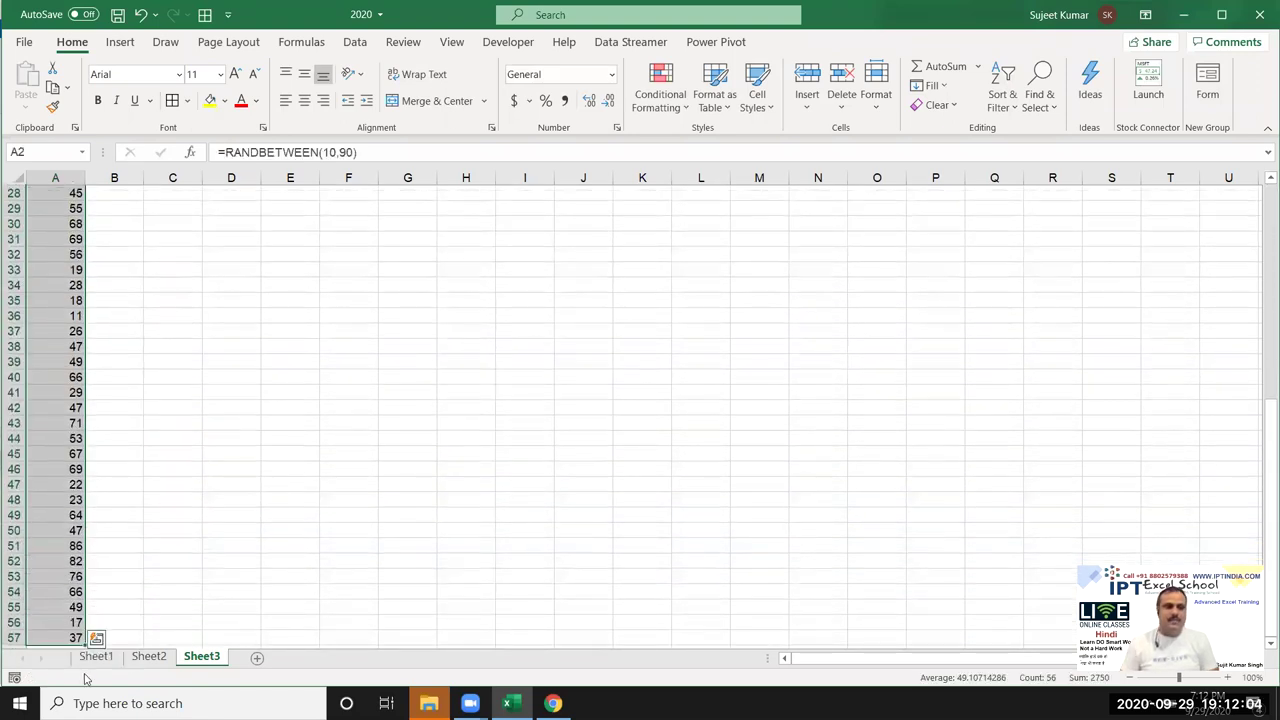
key("ctrl+c")
left_click(26, 107)
left_click(16, 232)
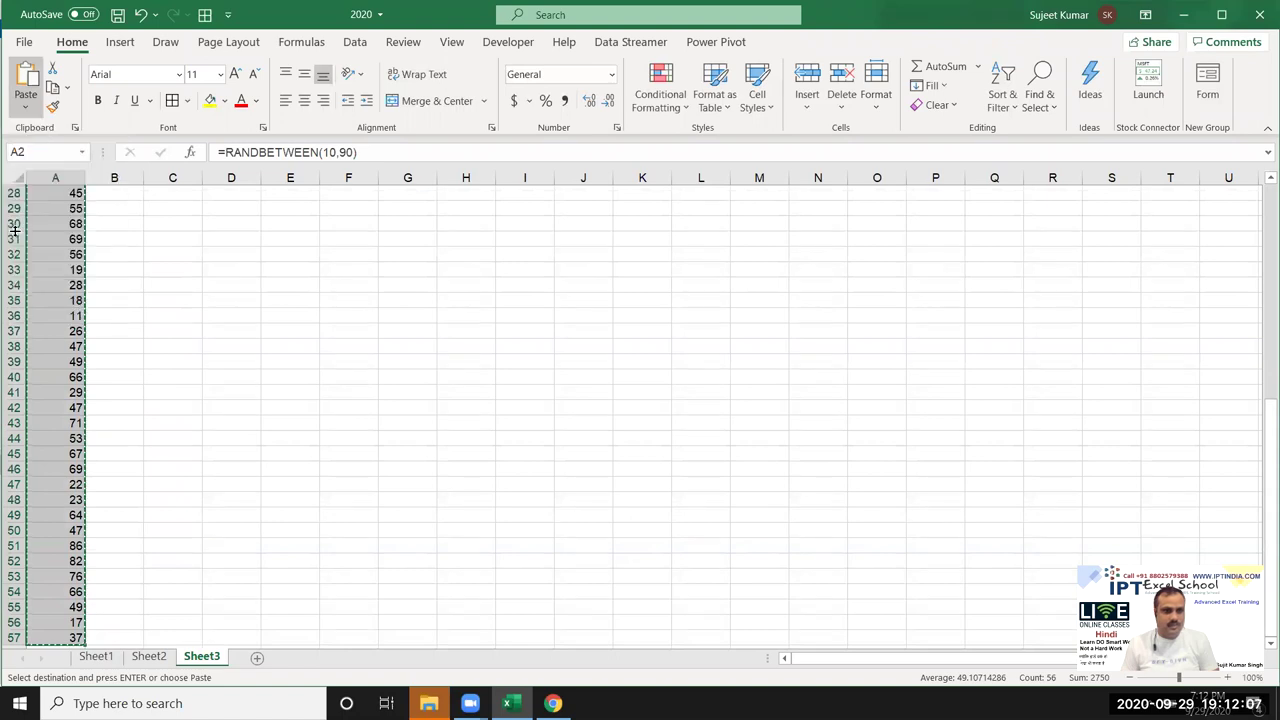
Enter the first grade rows in D3:E4: 0-40 as C and 41-60 as B.
double_click(227, 221)
type("0-")
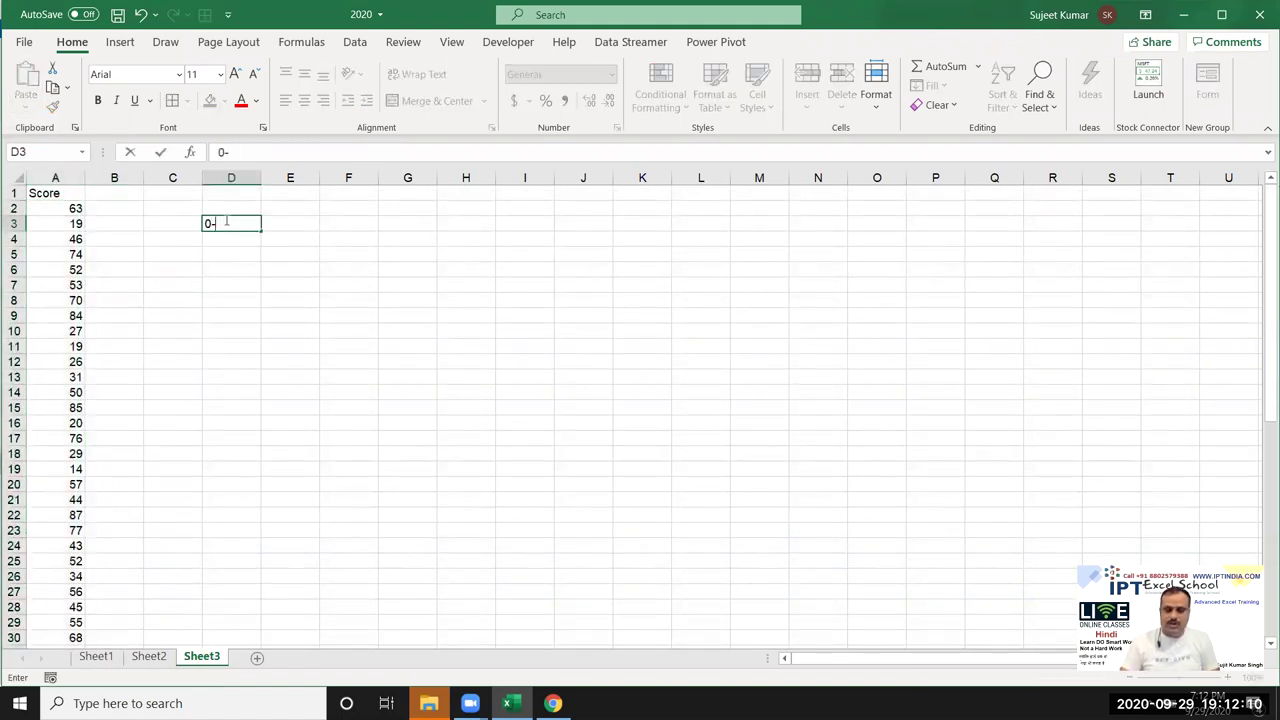
type("40")
key("Tab")
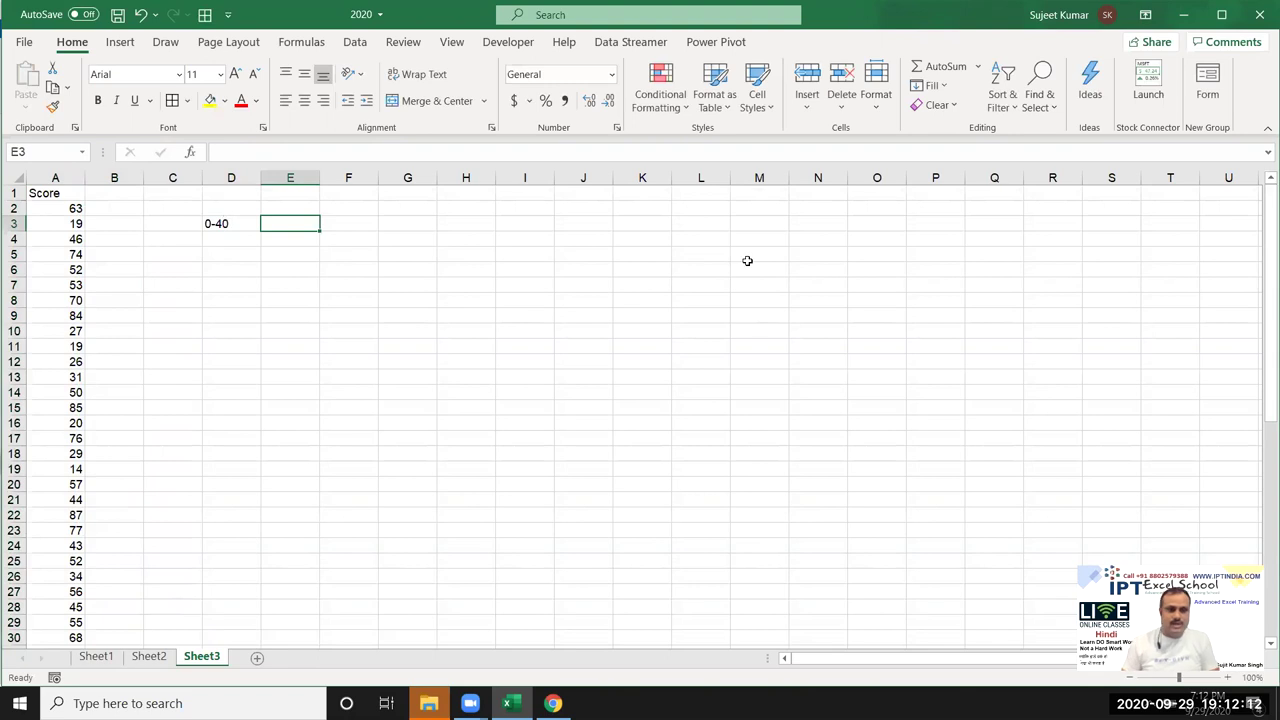
type("C")
key("Return")
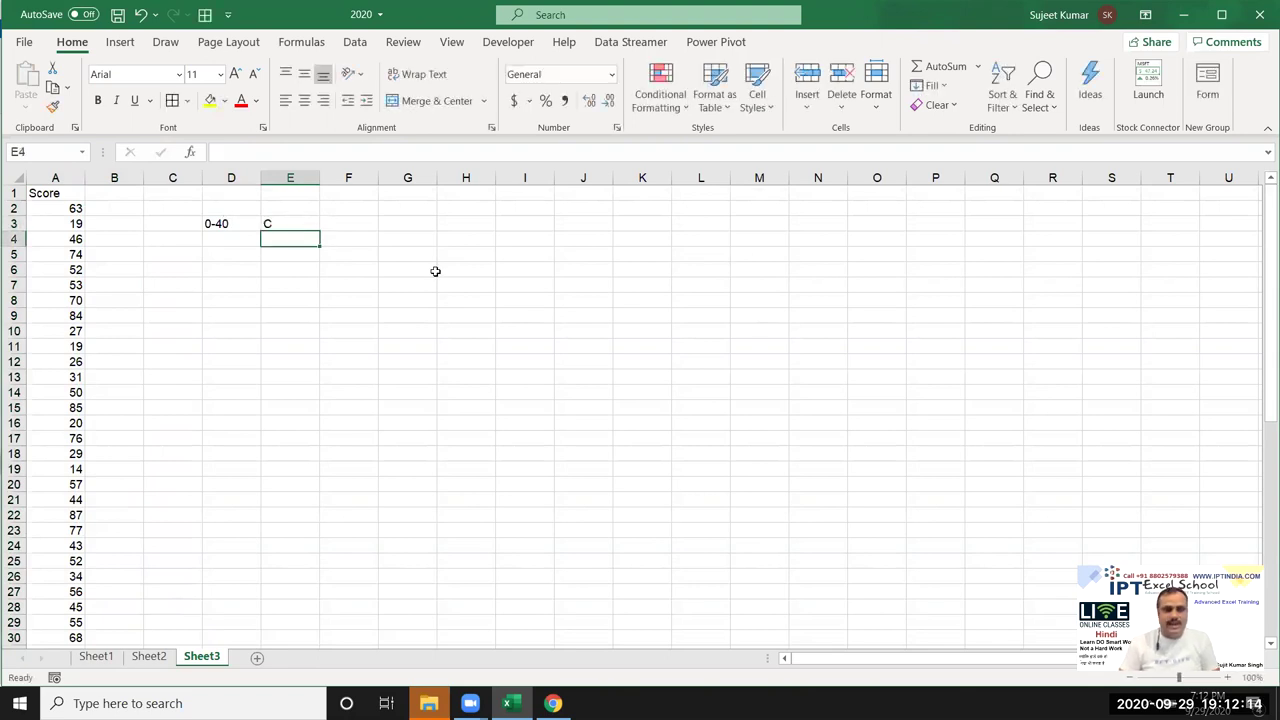
type("41-")
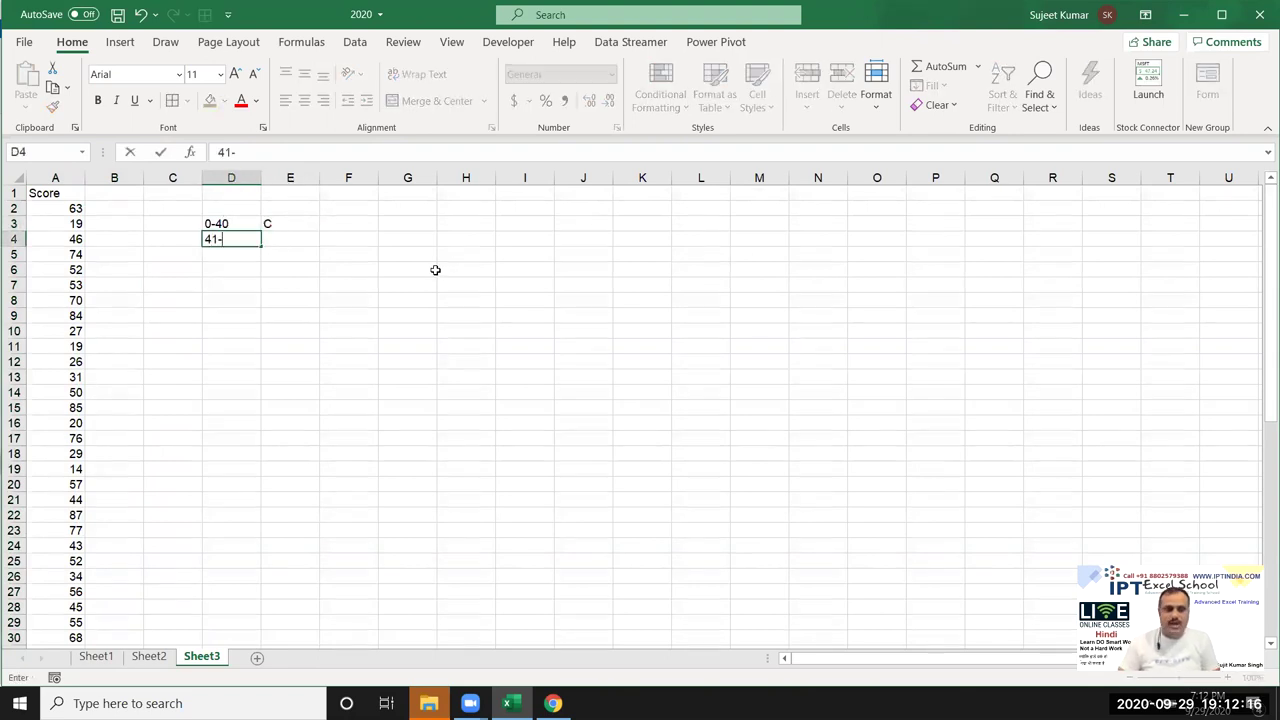
type("60")
key("Tab")
type("B")
key("Down")
Add 60-90 as A and >90 as A+, then begin an IF formula in B2.
key("Left")
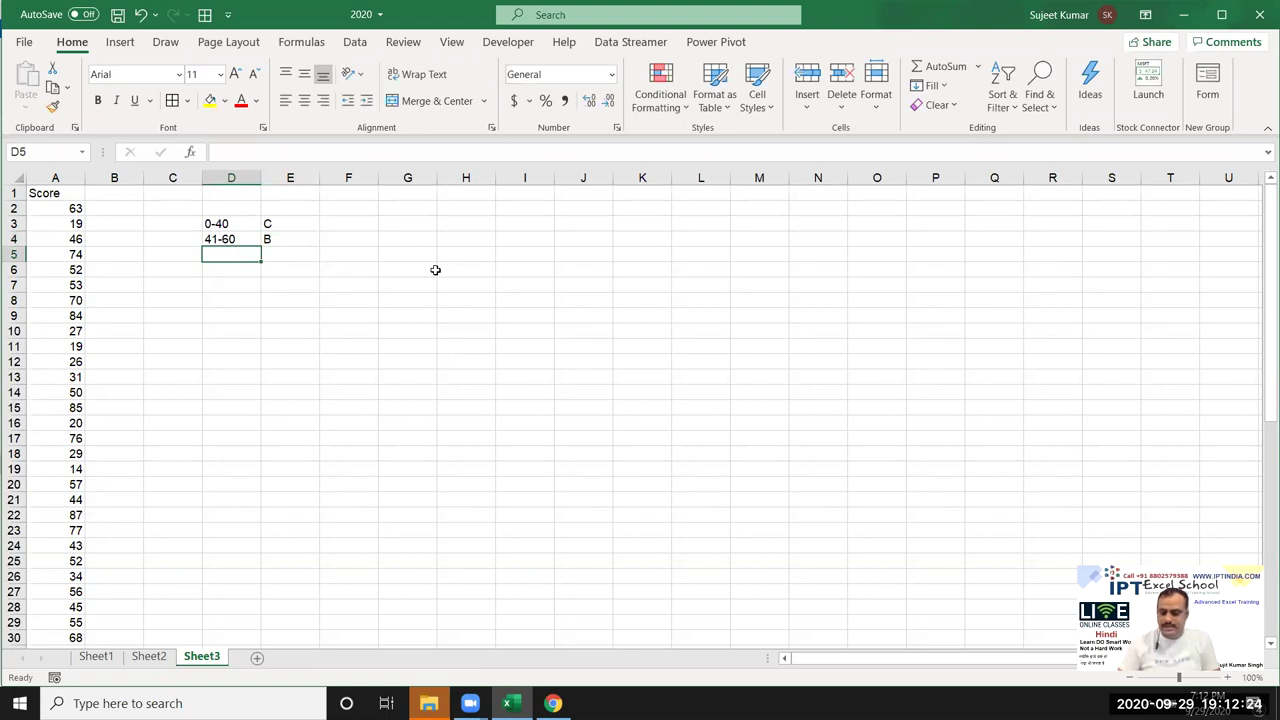
type("60-90")
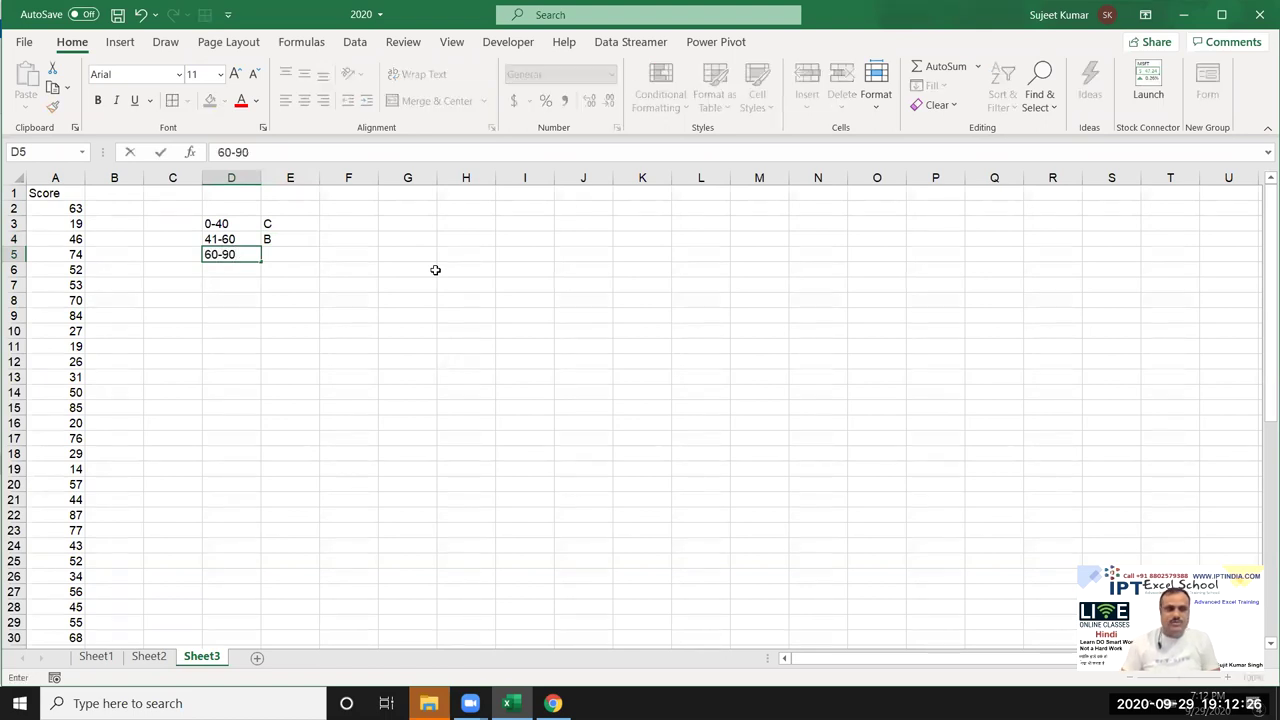
key("Tab")
type("A")
key("Return")
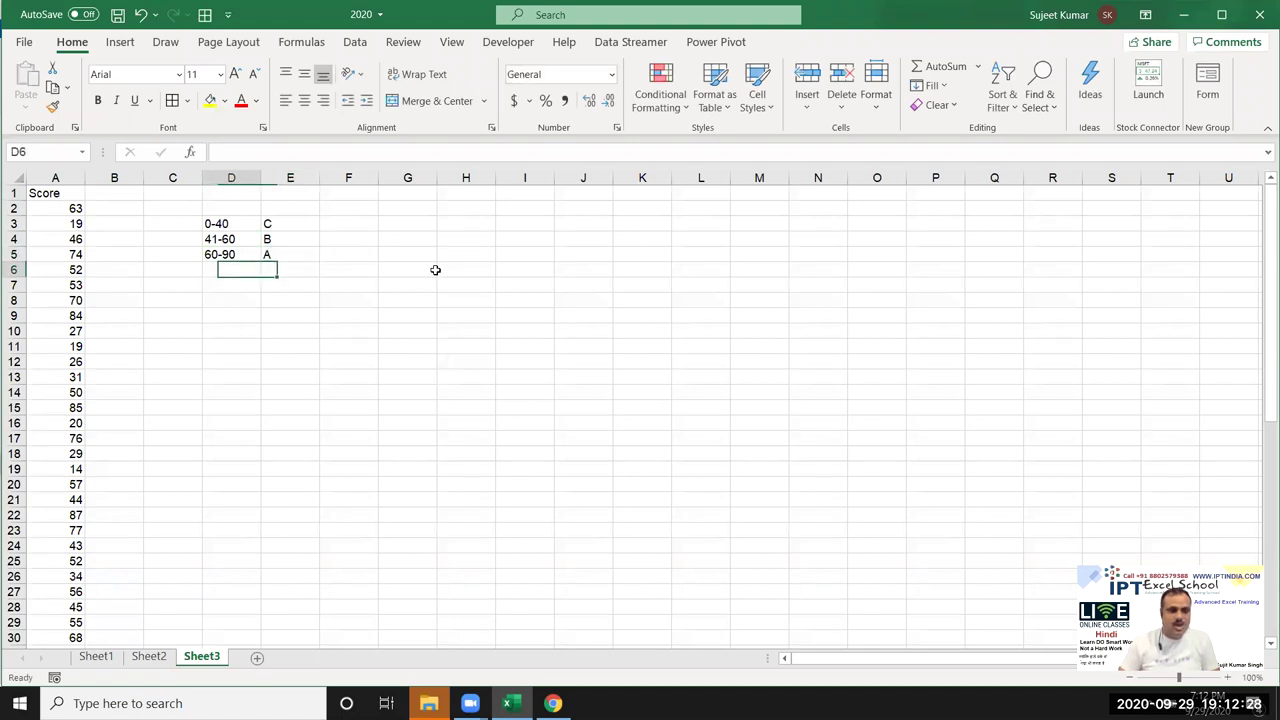
type(">90")
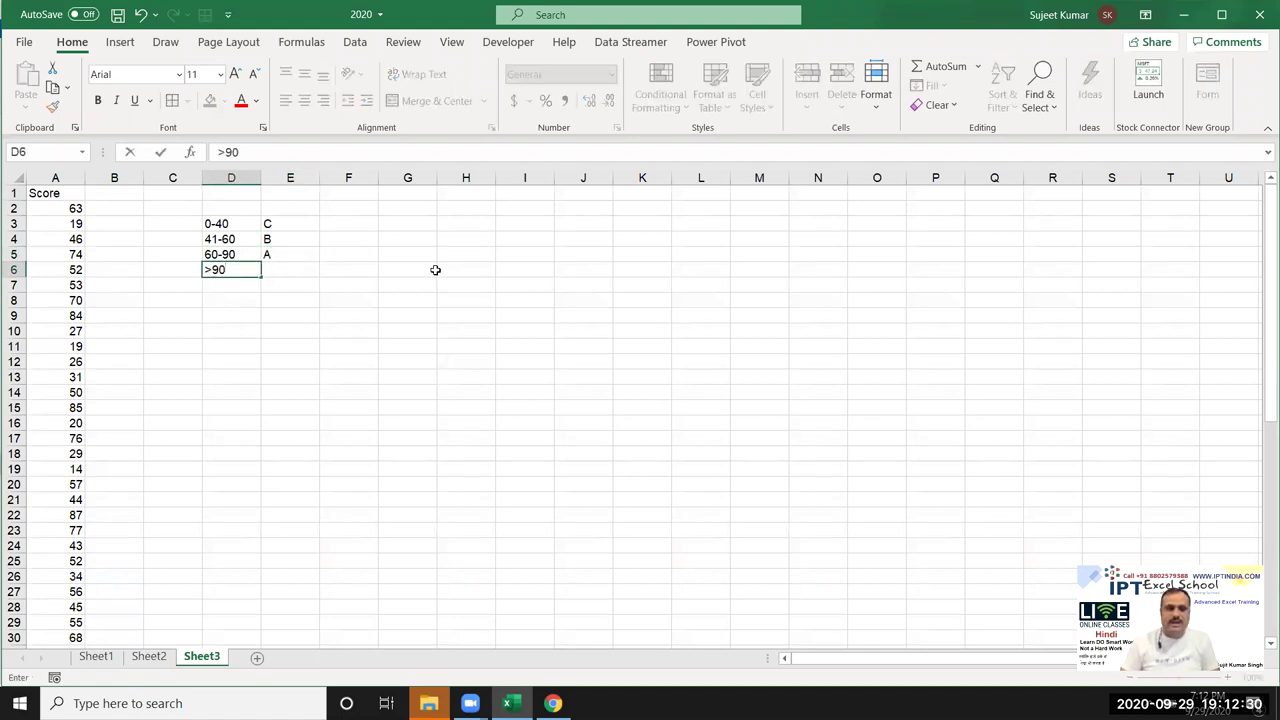
key("Right")
type("A+")
key("Return")
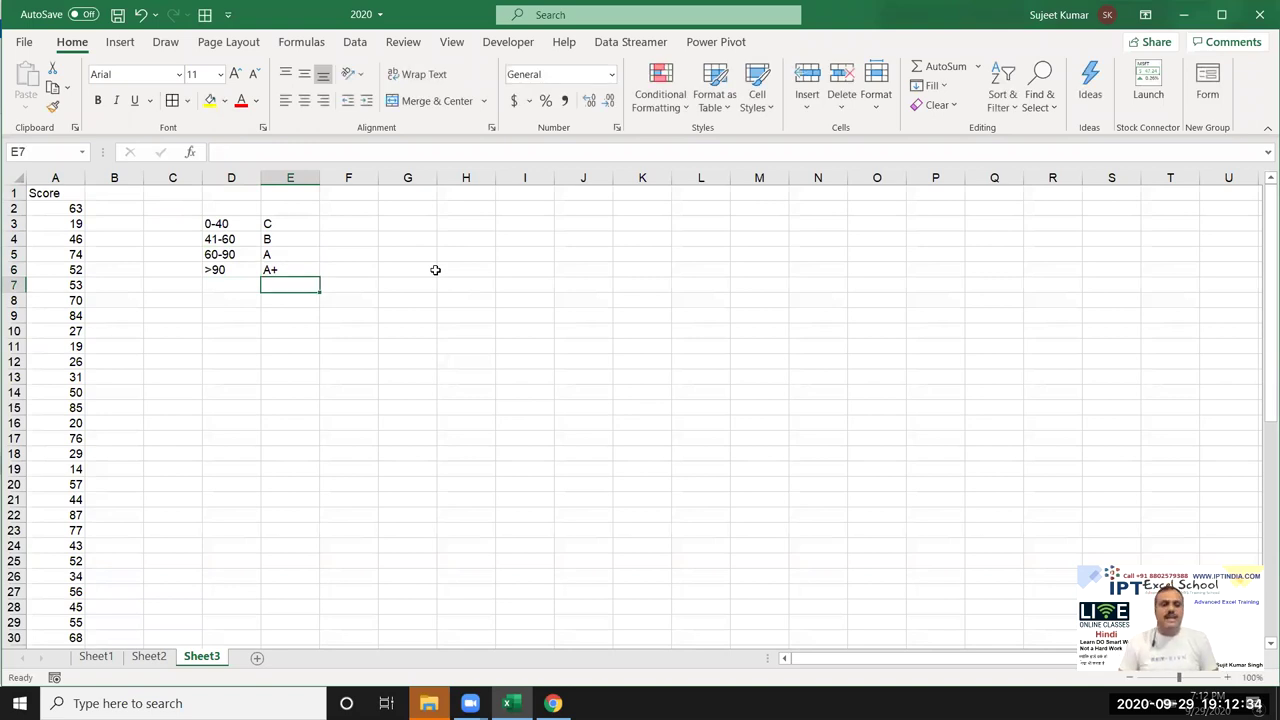
left_click(103, 209)
type("=")
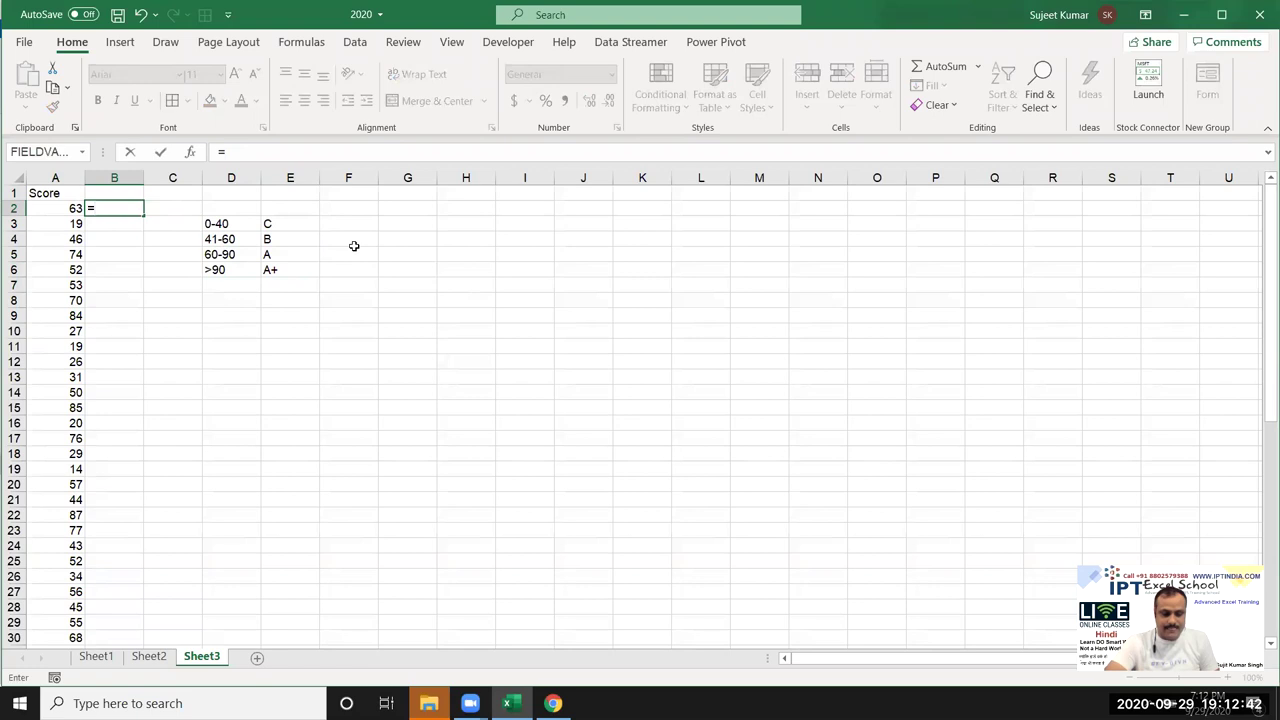
type("if(")
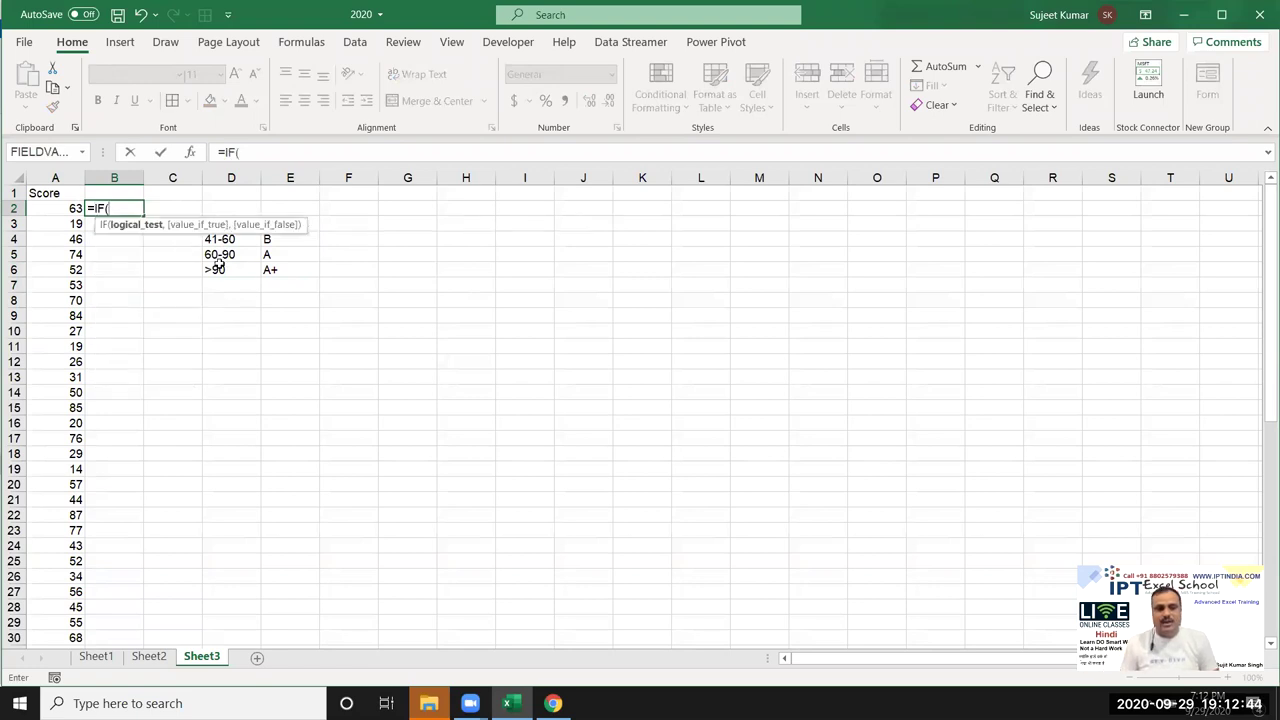
Discard the first attempt and restart B2's formula as =IF(A2<=40.
key("Escape")
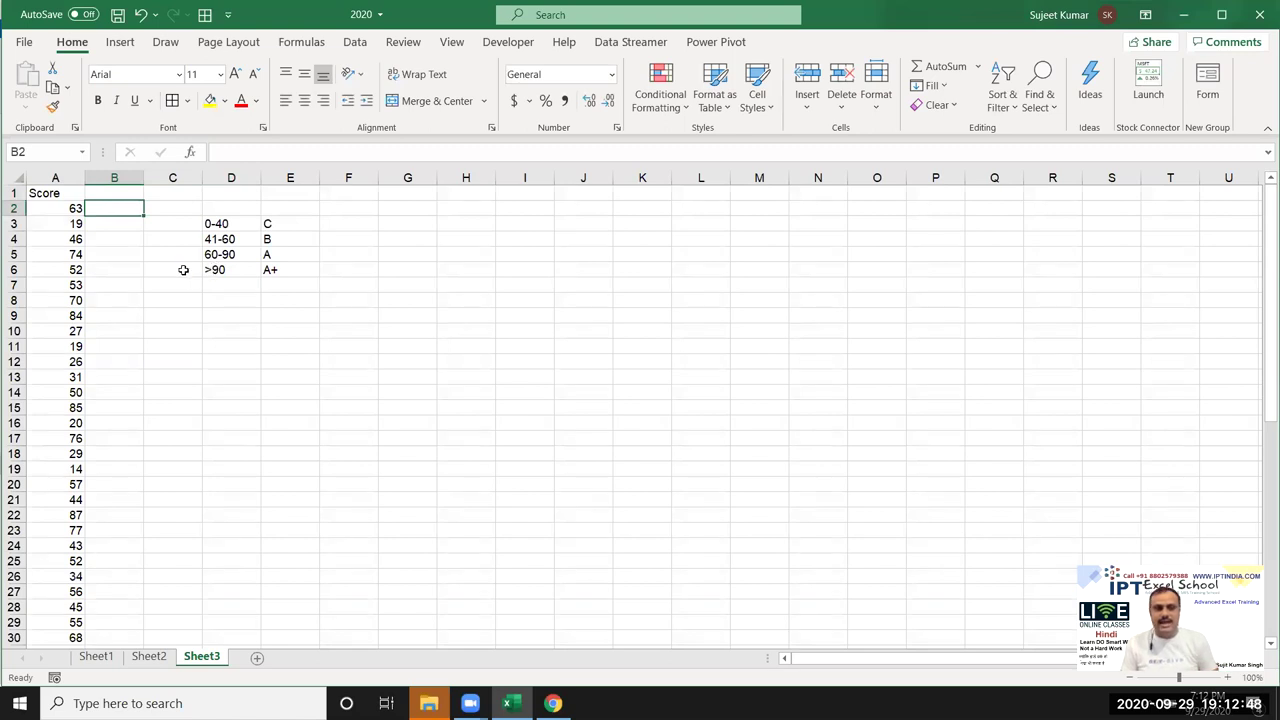
scroll(181, 271, "up", 6)
scroll(183, 271, "up", 2)
scroll(183, 271, "up", 1)
scroll(185, 268, "up", 2)
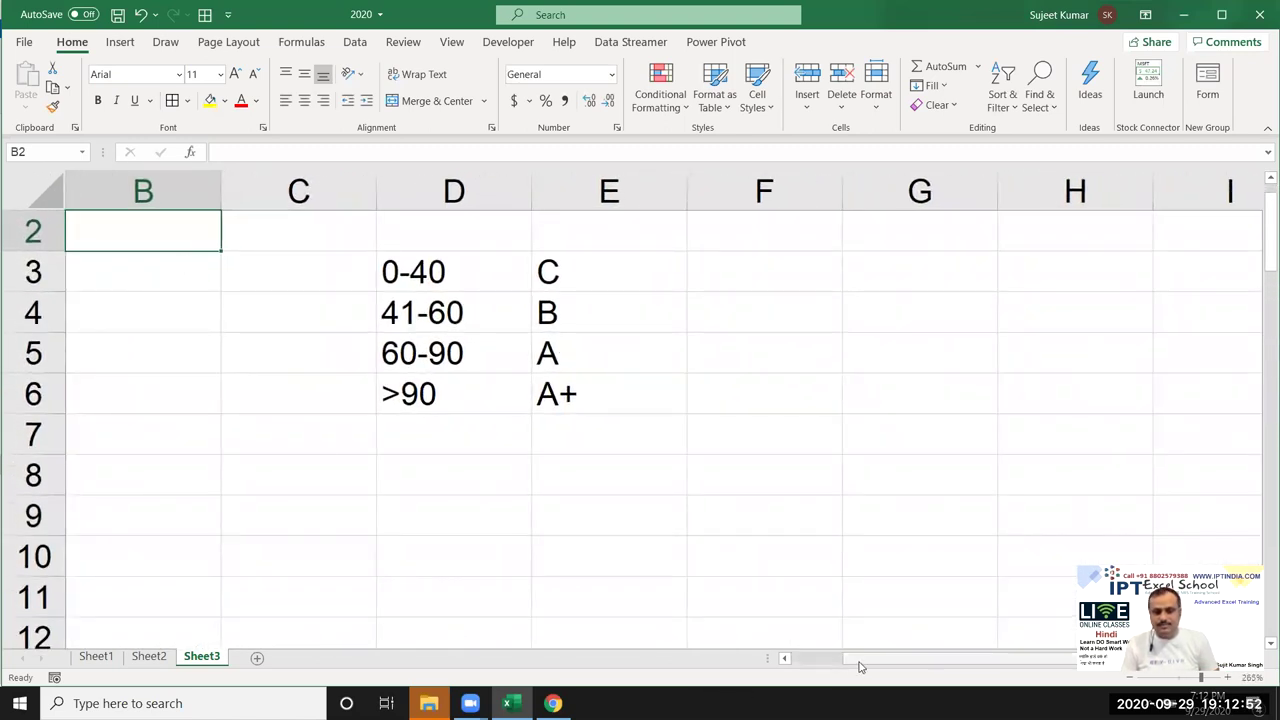
left_click_drag(960, 658, 900, 658)
scroll(311, 278, "up", 1)
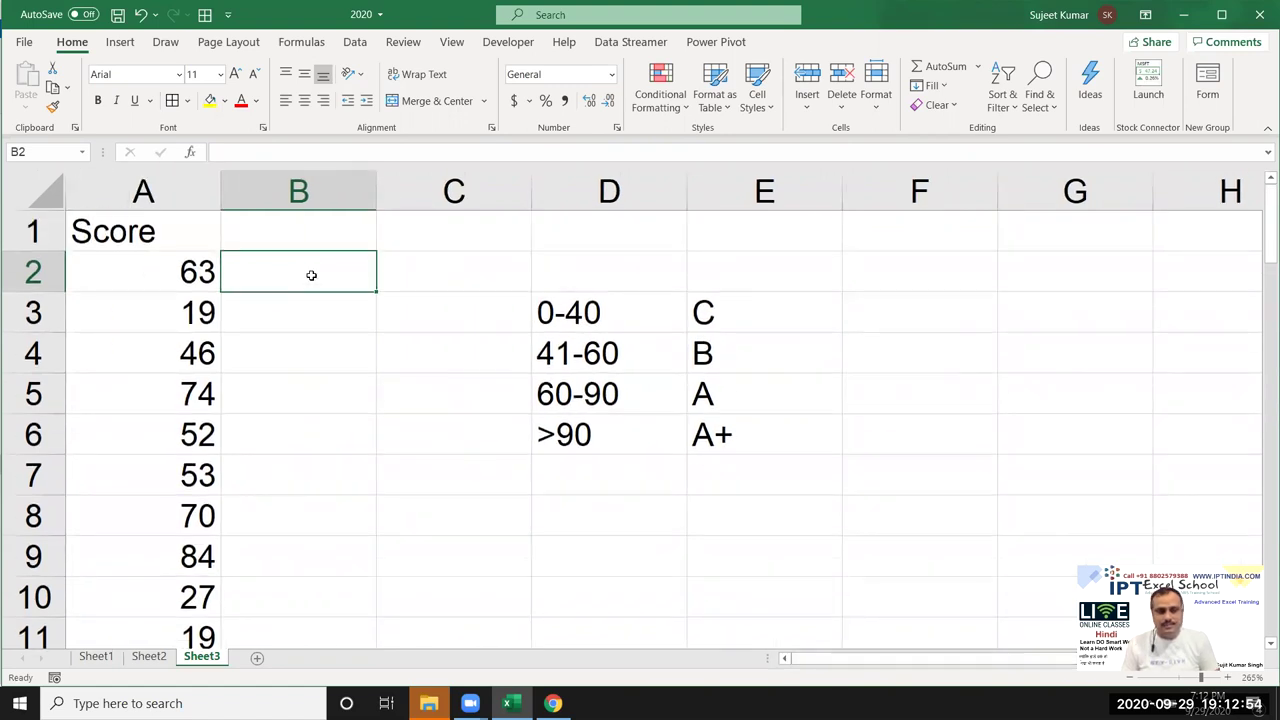
type("=if")
key("Tab")
key("Left")
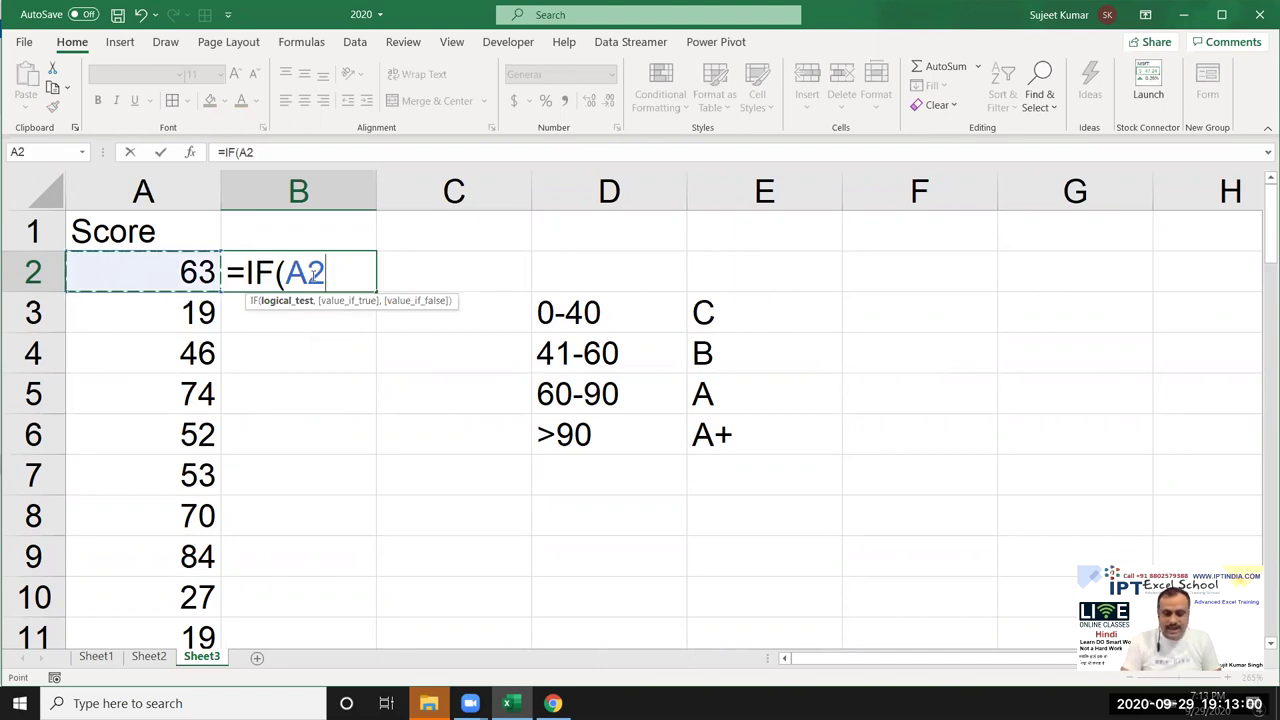
type("<=40")
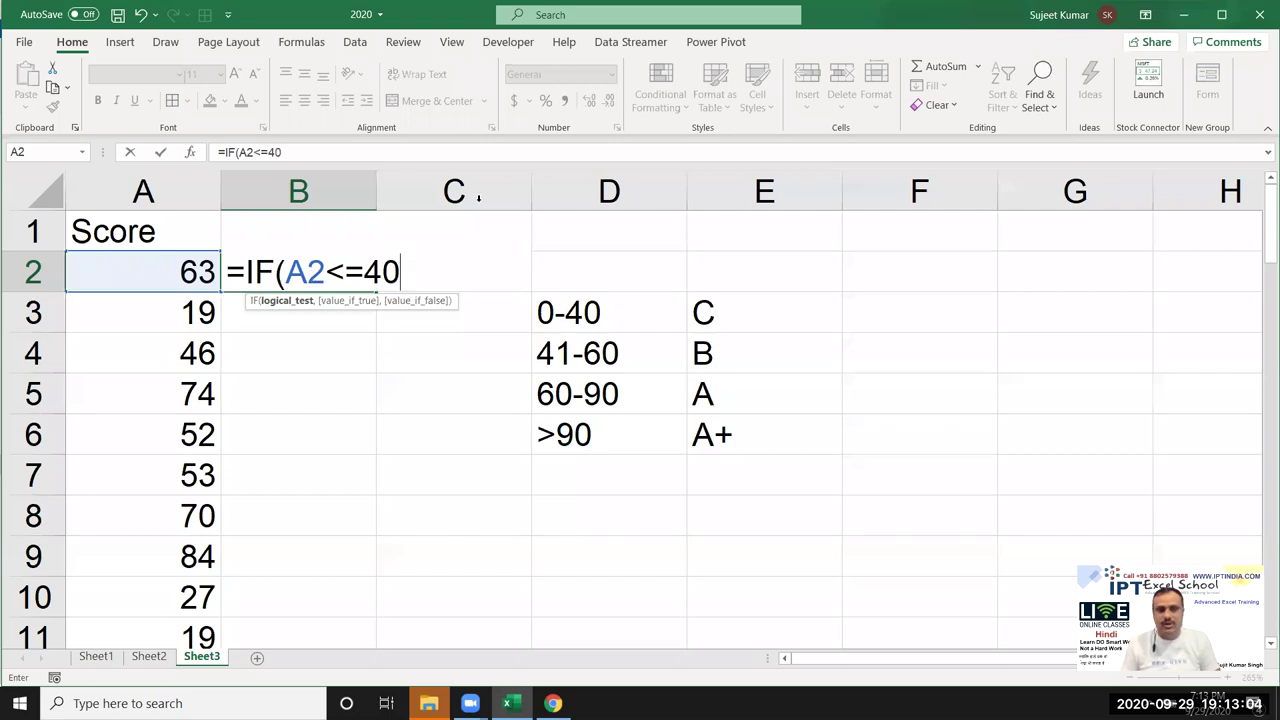
Return "C" for scores up to 40 and nest IF(A2<=60,"B".
left_click(403, 272)
type(",")
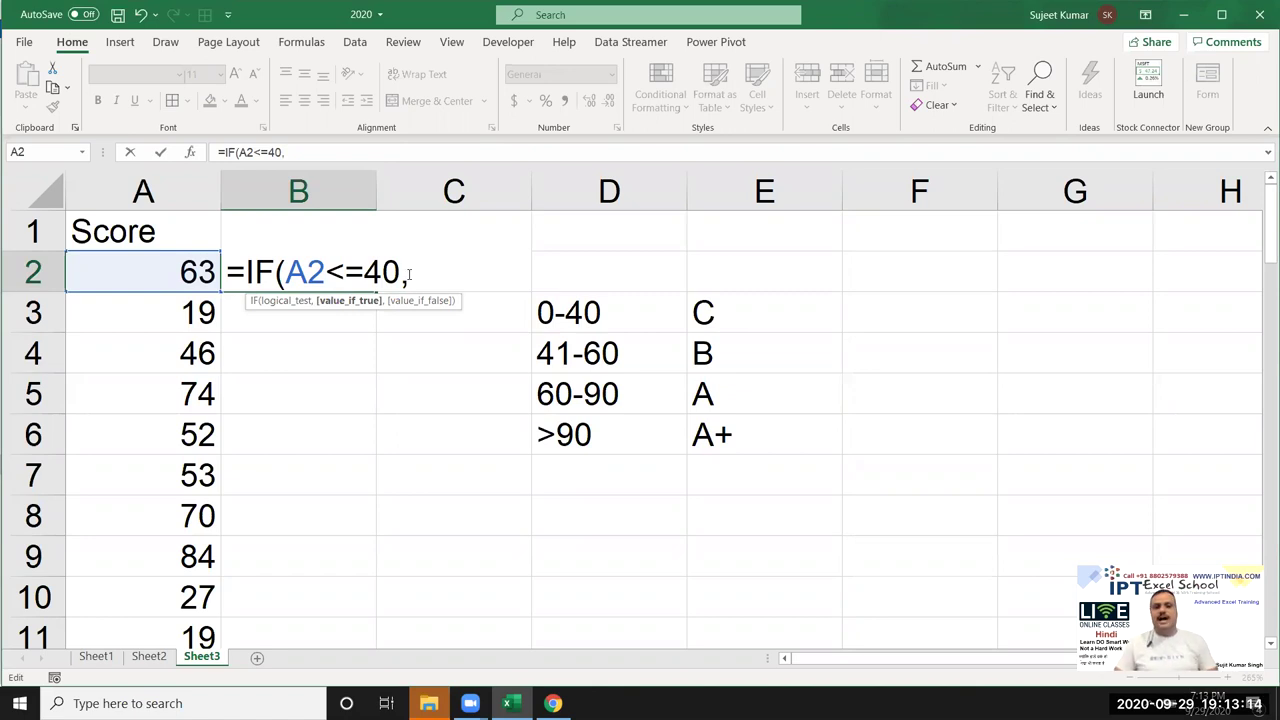
type("\"C\"")
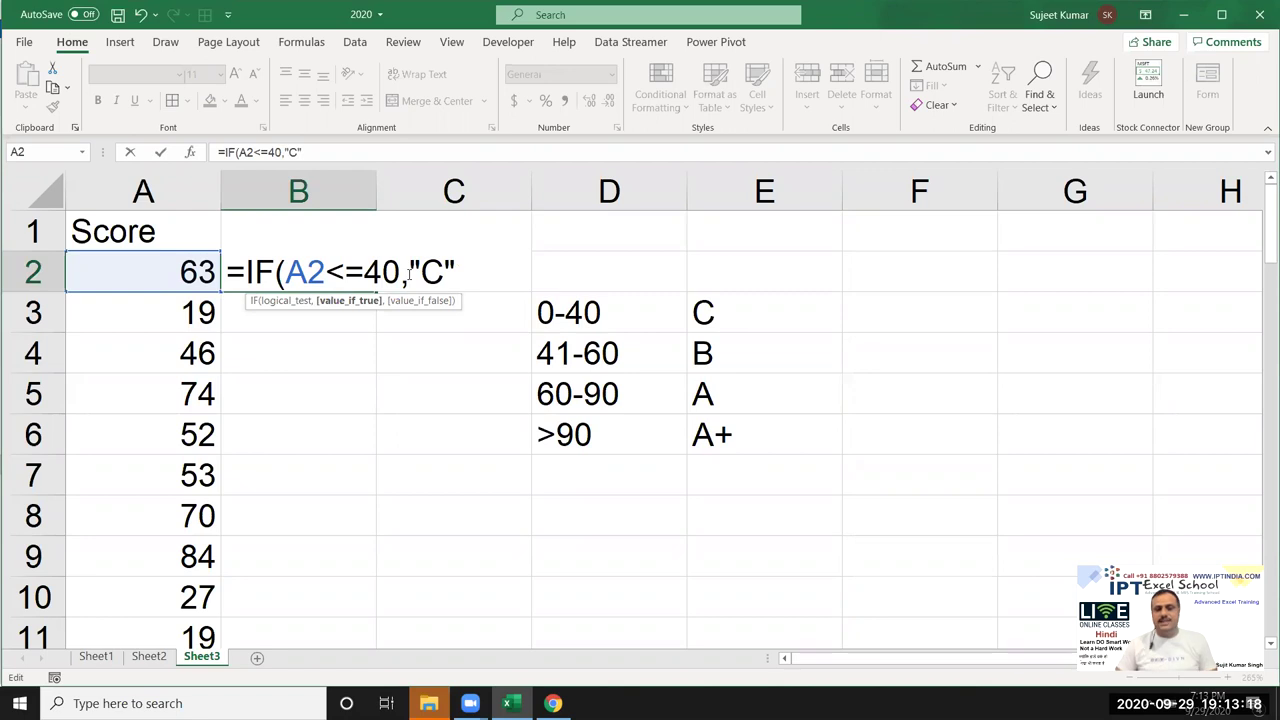
type(",if")
key("Tab")
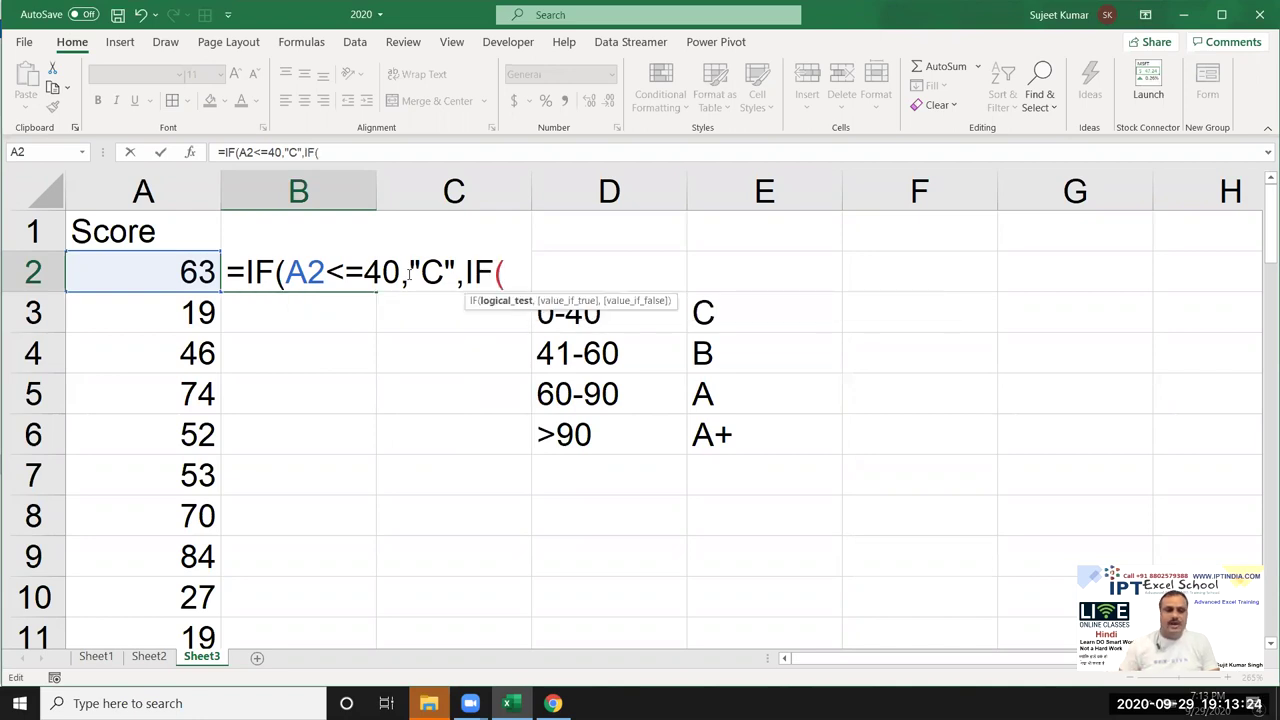
left_click(154, 268)
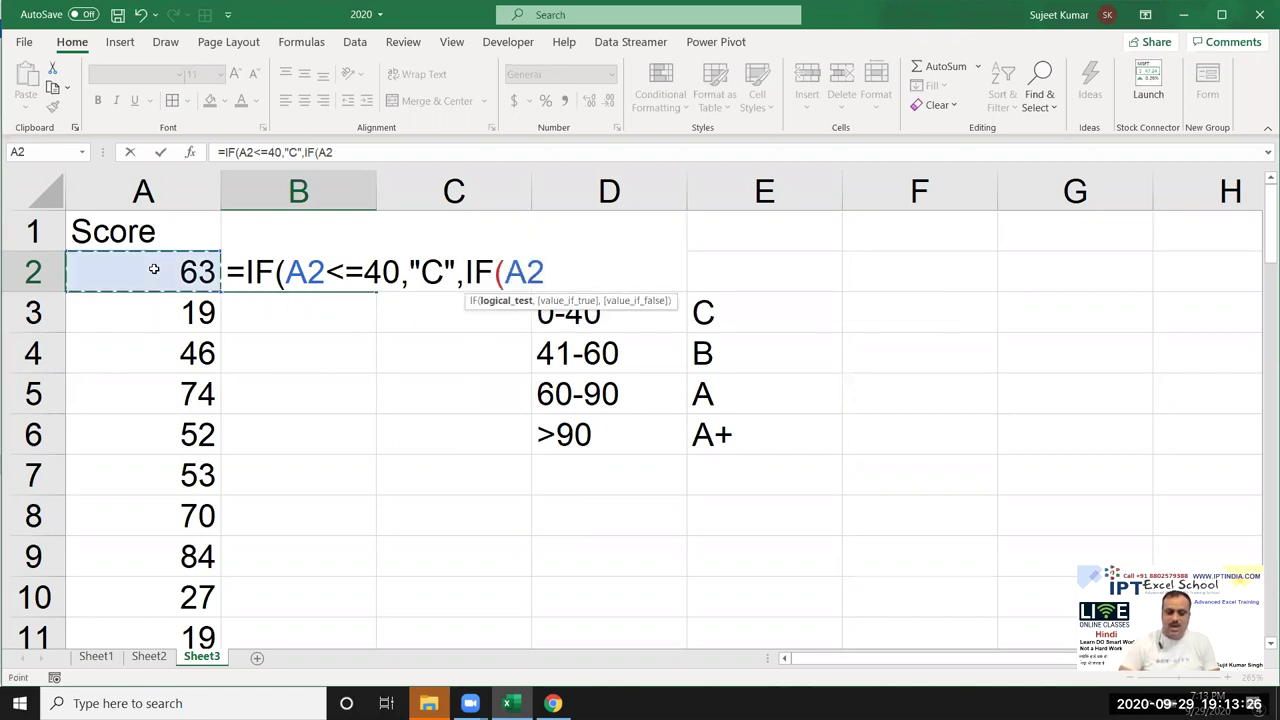
type("<=")
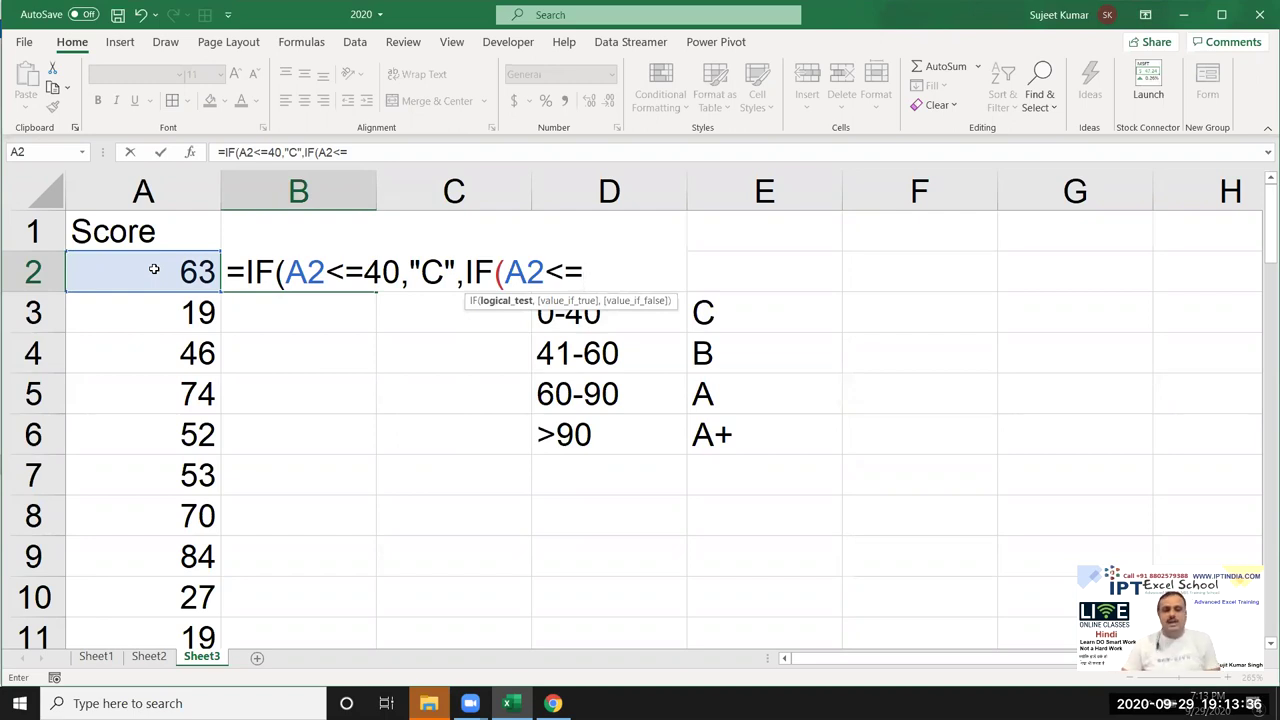
type("60")
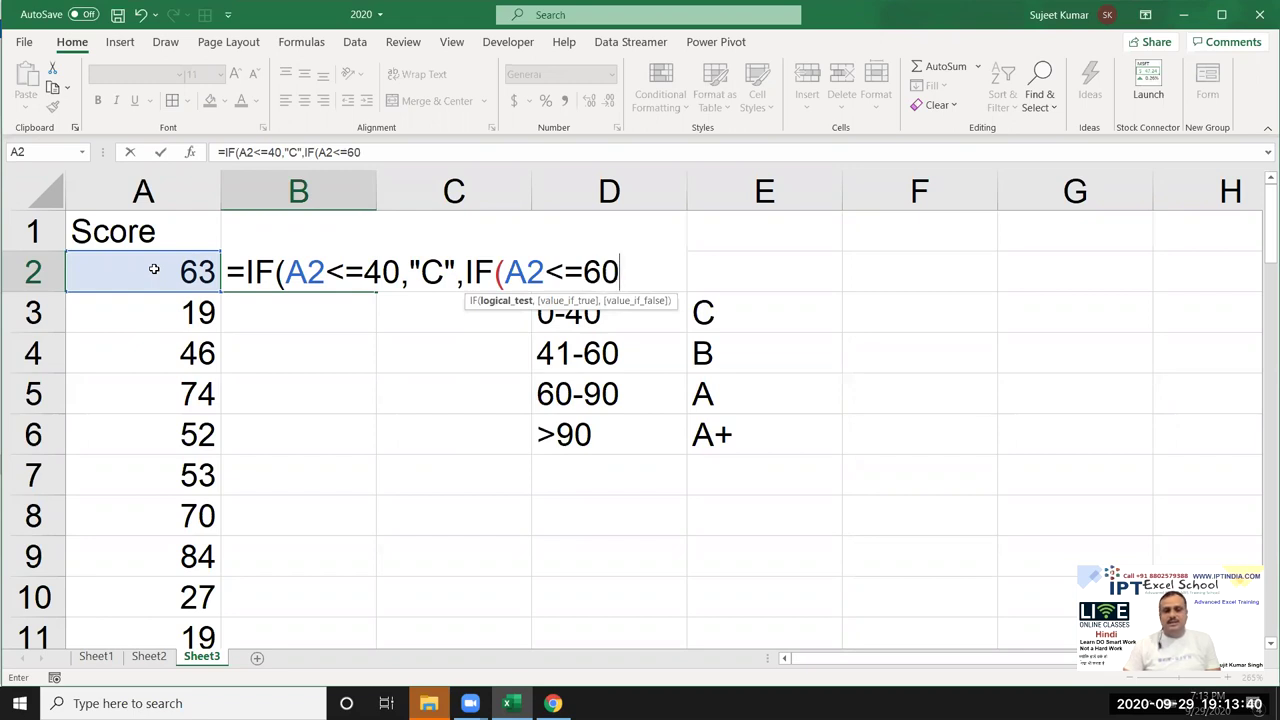
type(",")
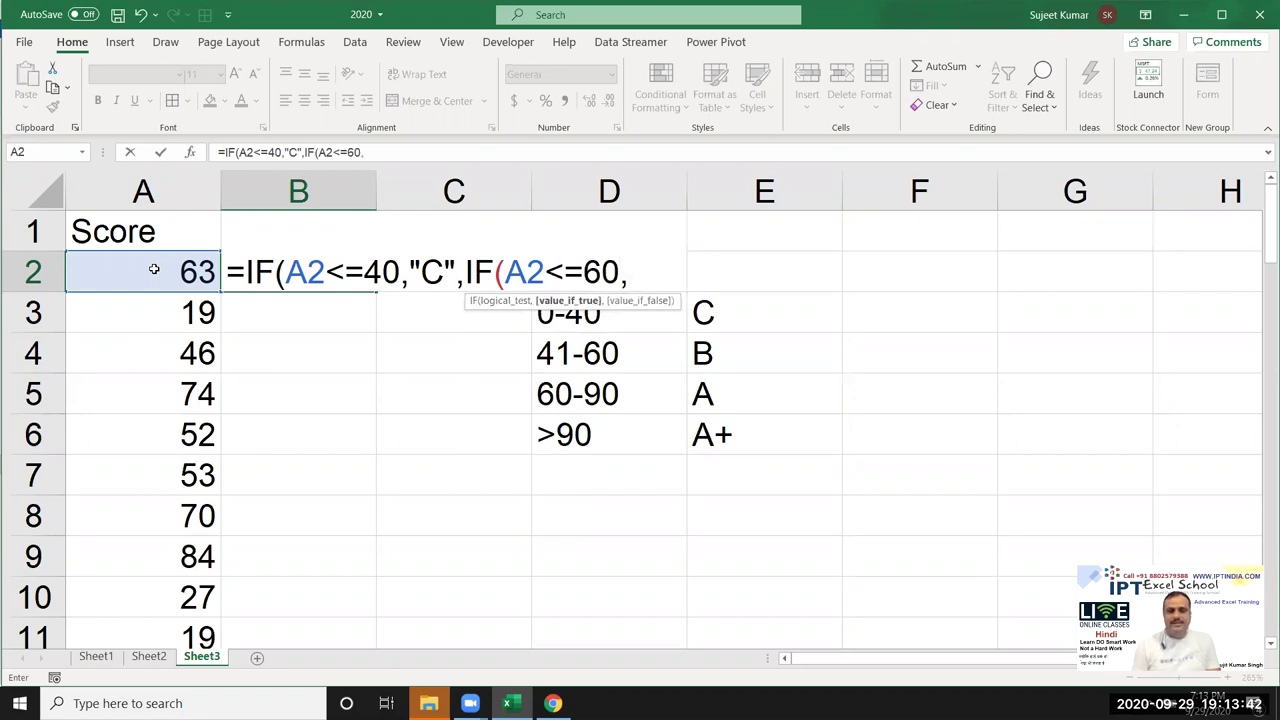
type("\"B\",")
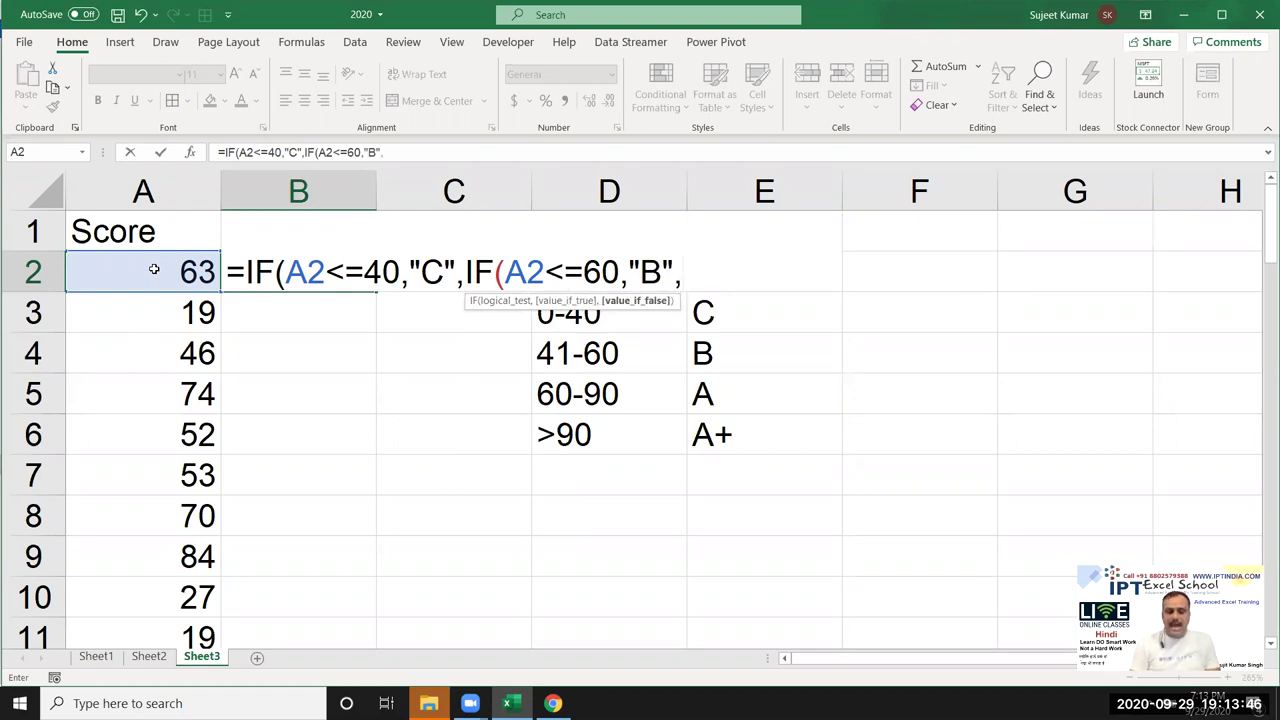
type("i")
Nest IF(A2<=90,"A" and IF(A2>90,"A+" for the top grades.
key("Tab")
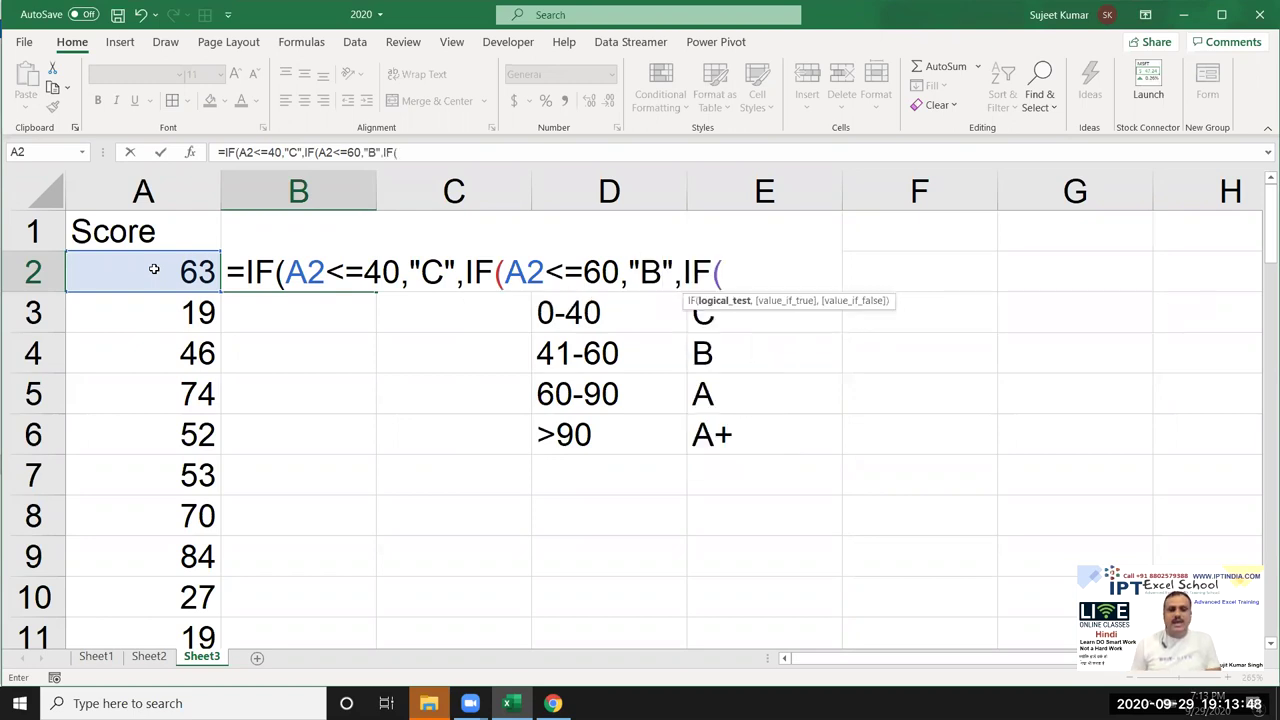
left_click(154, 268)
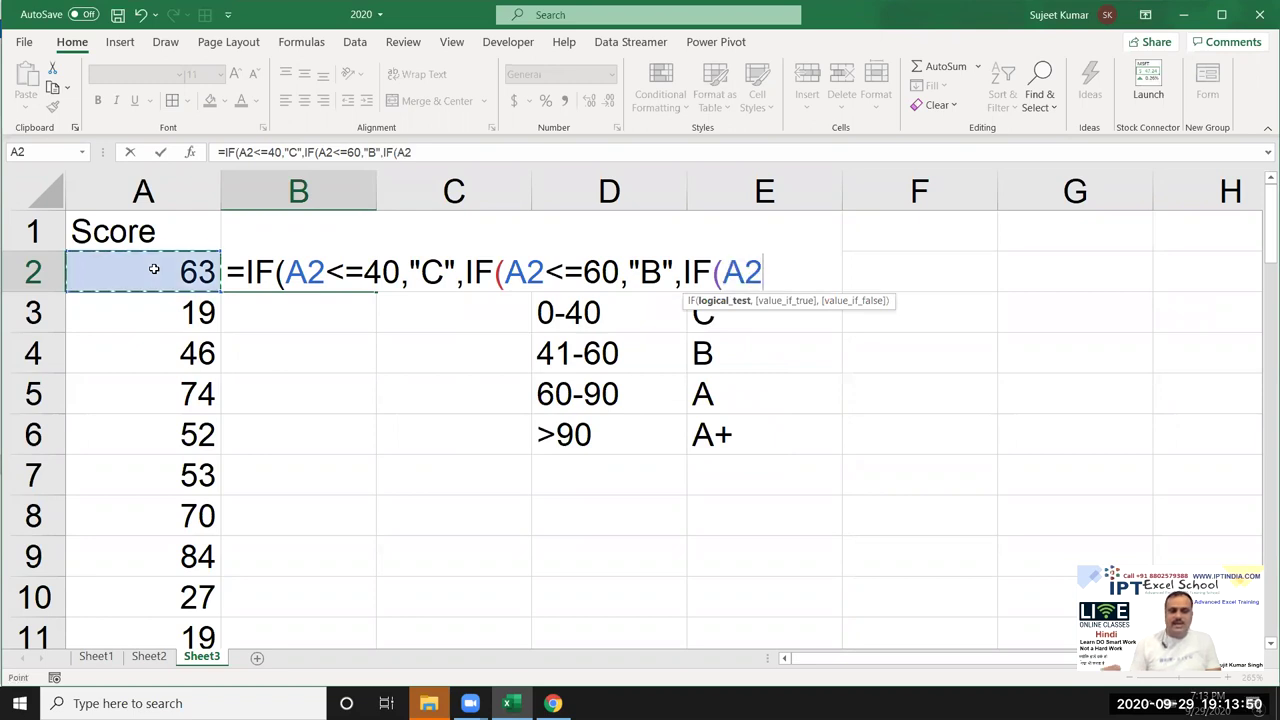
type("<=")
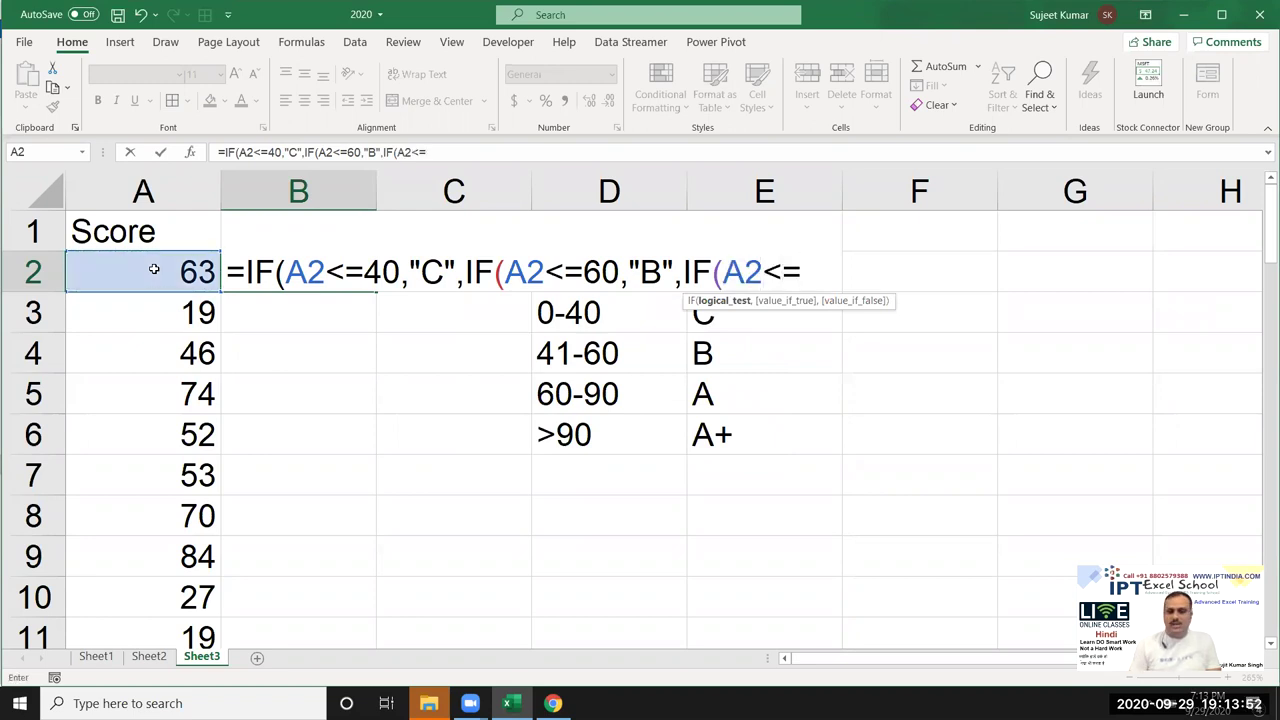
type("90,\"A\"")
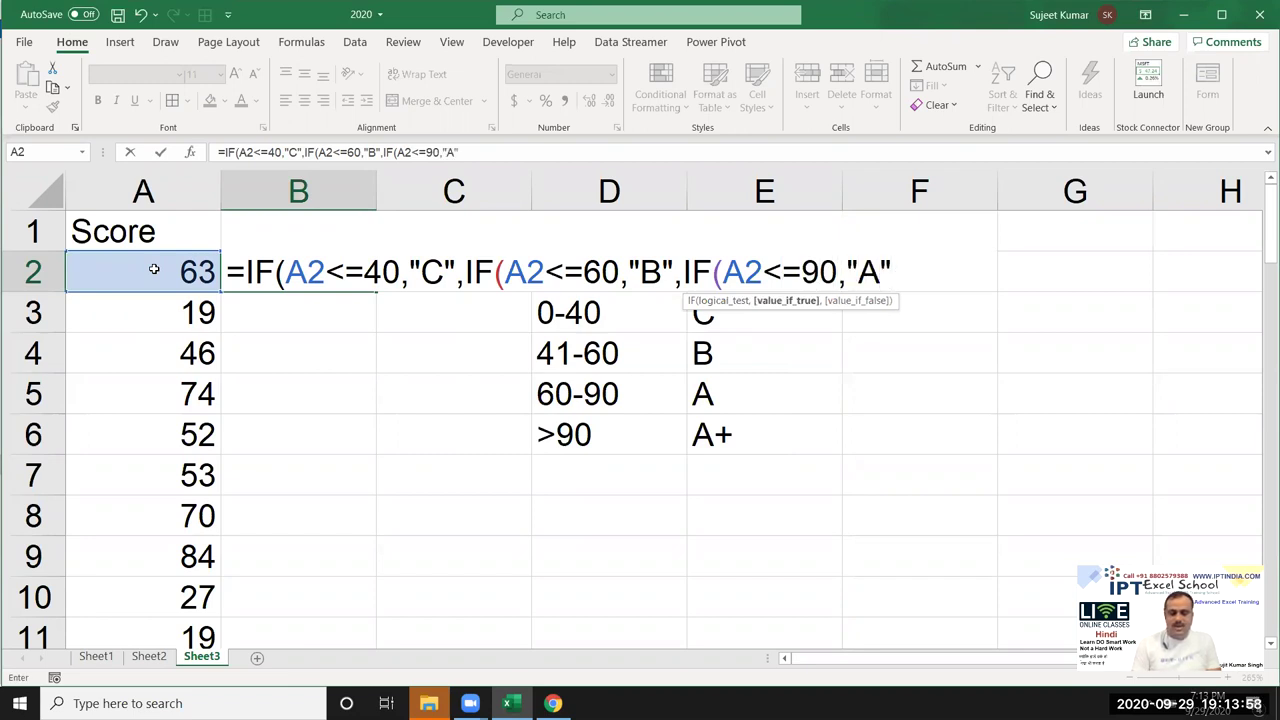
type(",if")
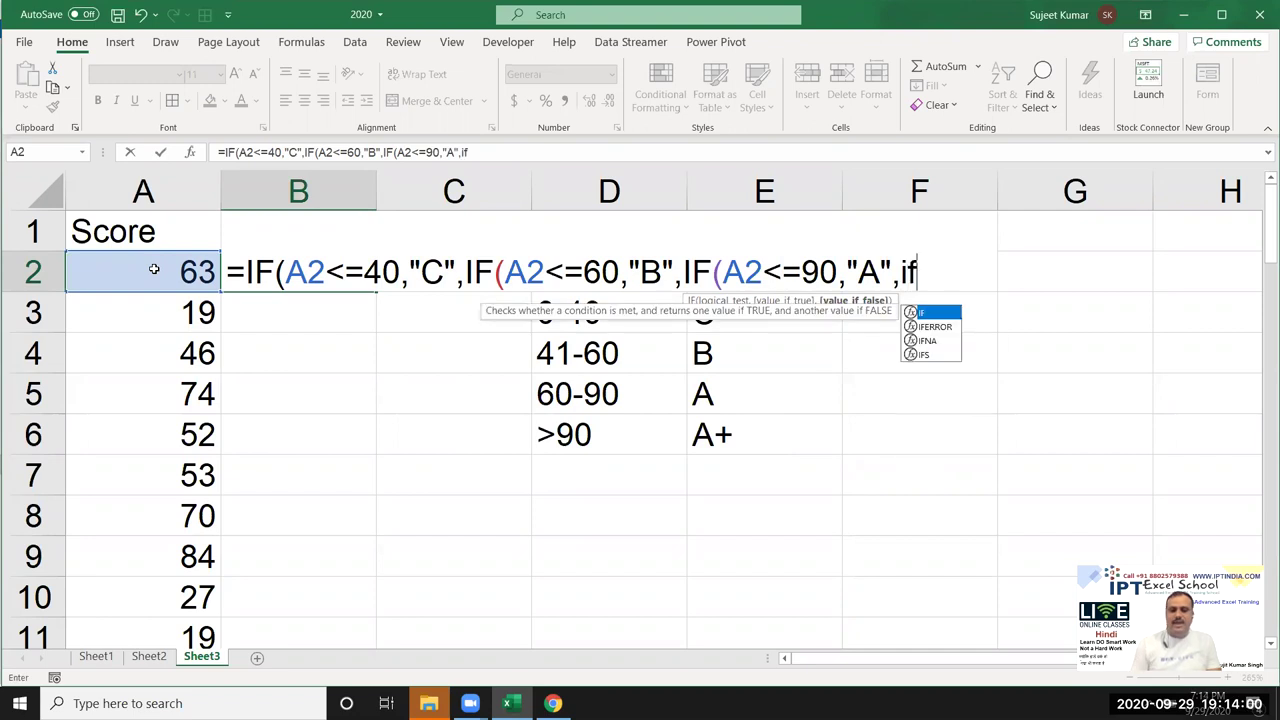
type("(")
left_click(70, 267)
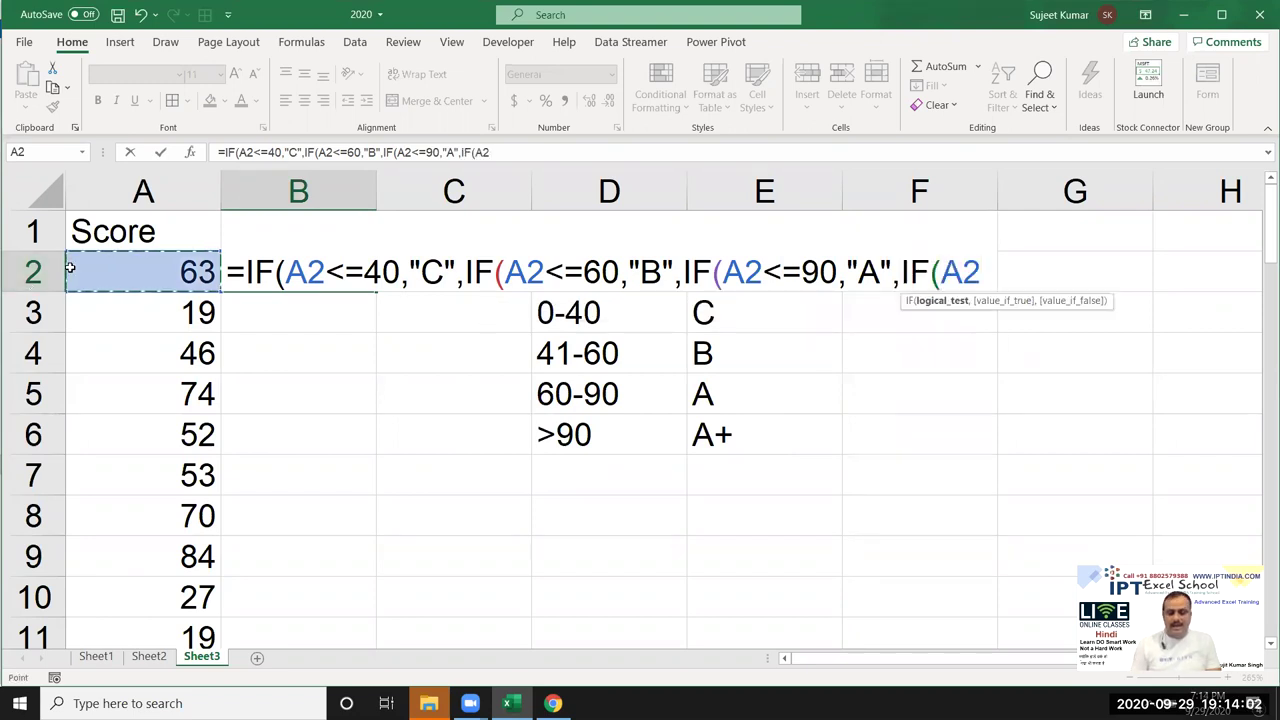
type(">90,\"A+")
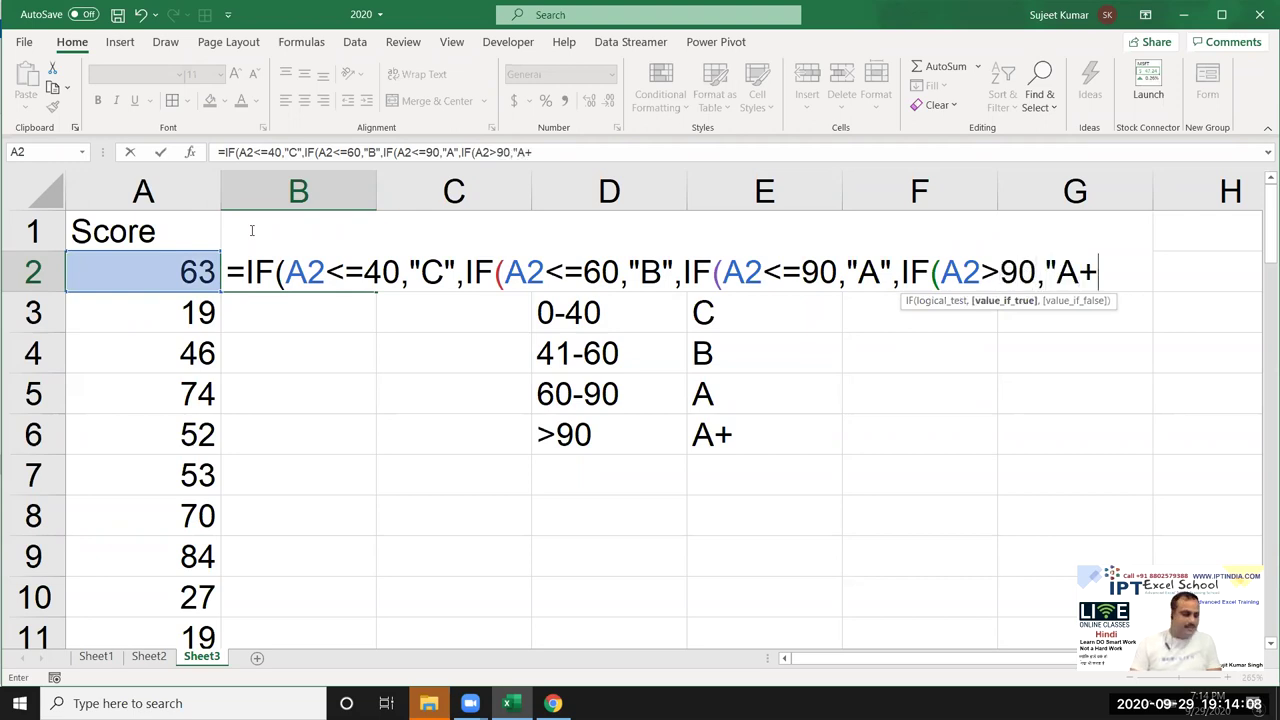
type("\"")
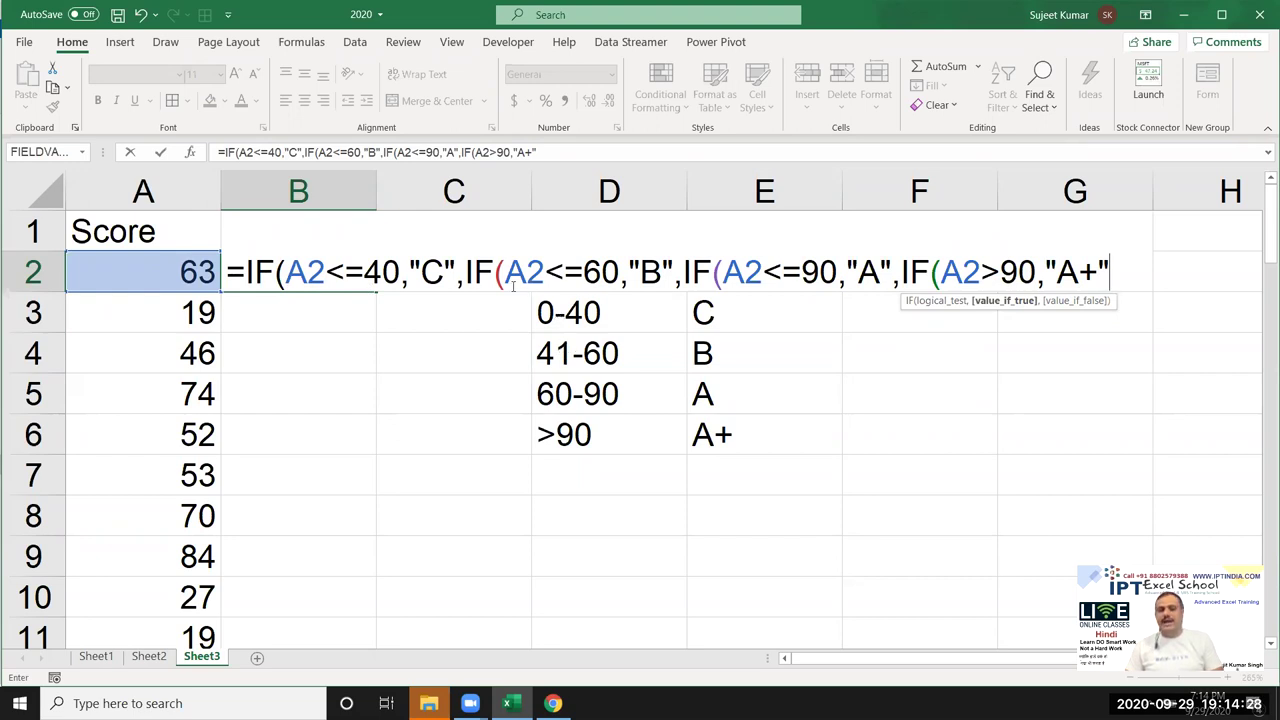
left_click_drag(475, 268, 1109, 258)
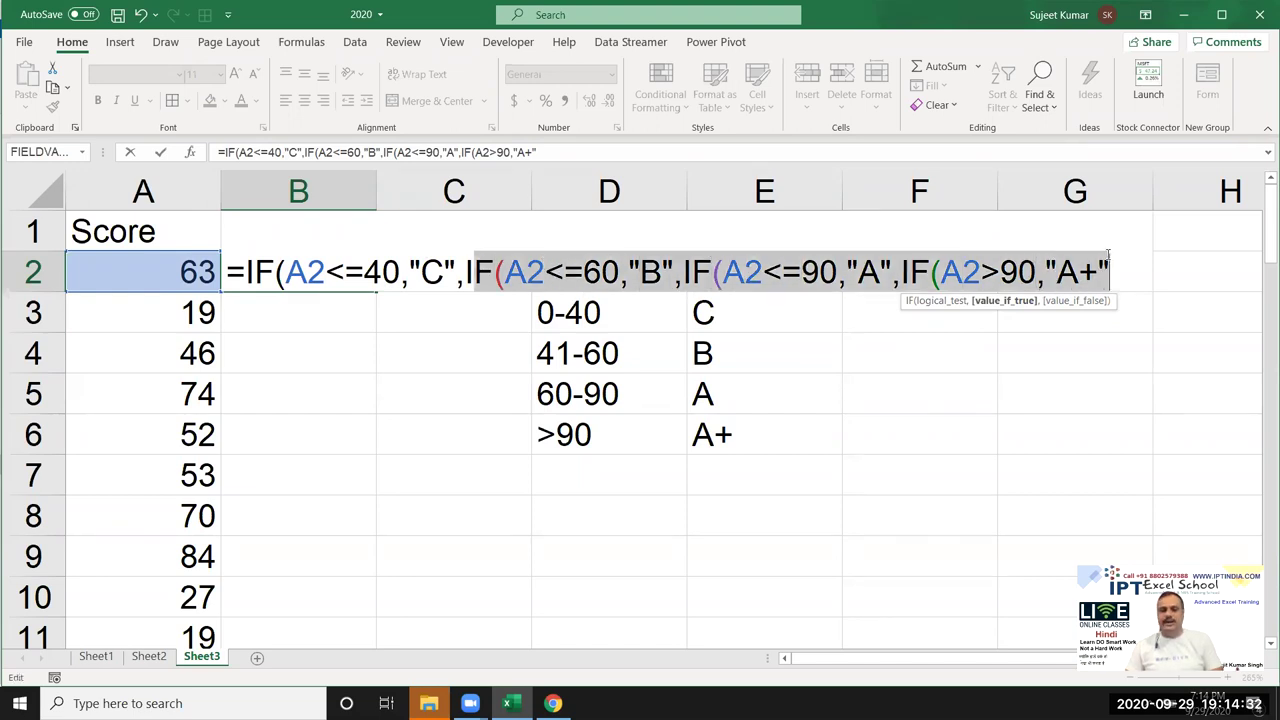
left_click(540, 271)
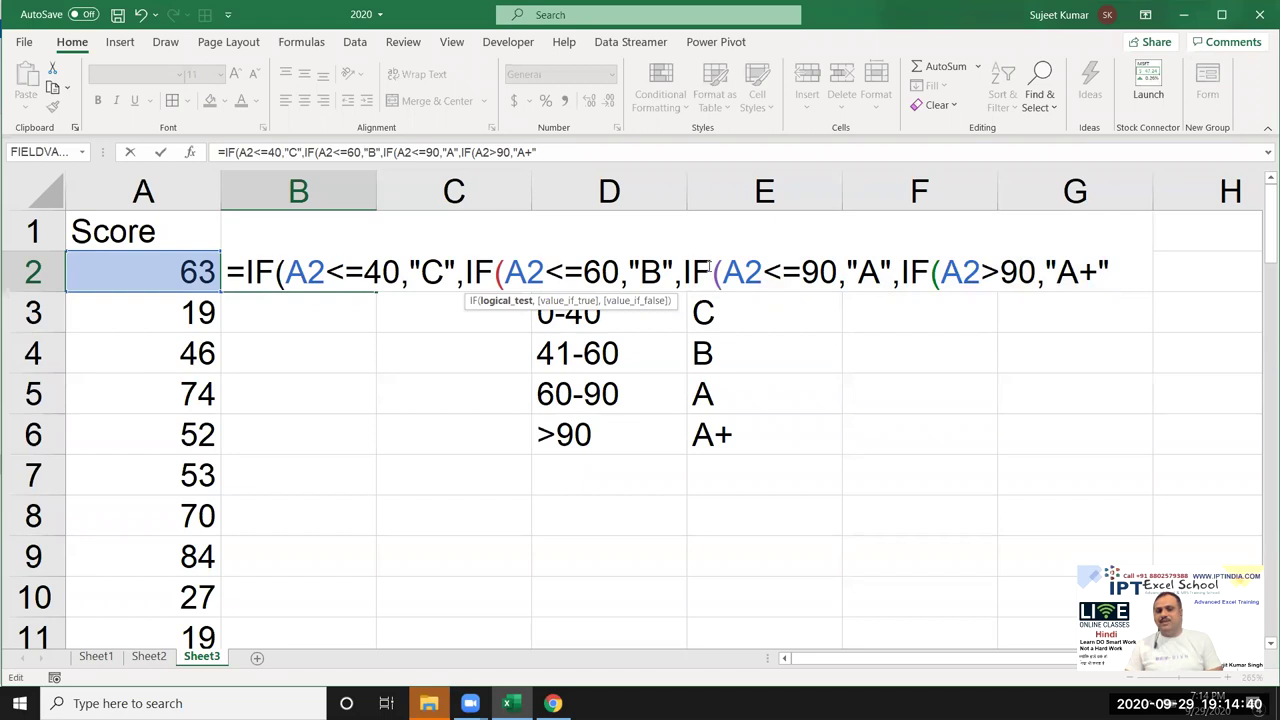
left_click(744, 270)
left_click_drag(506, 270, 586, 266)
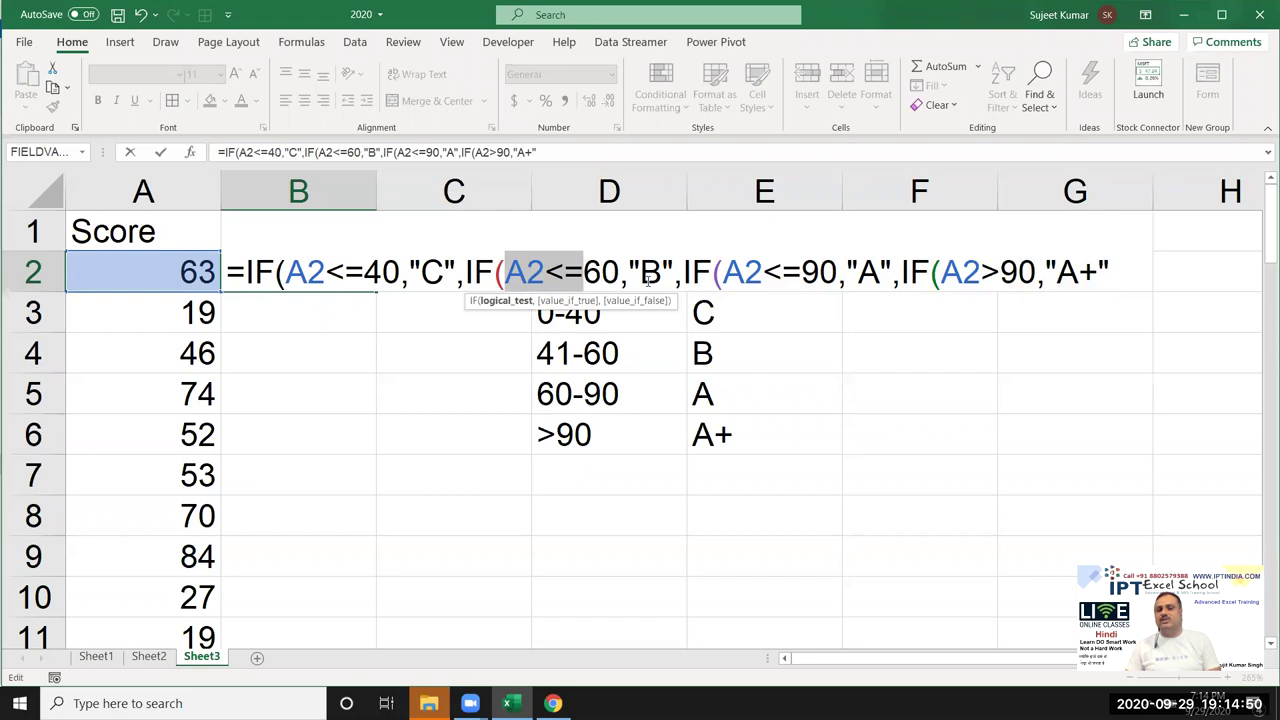
left_click(645, 276)
left_click_drag(683, 274, 1107, 278)
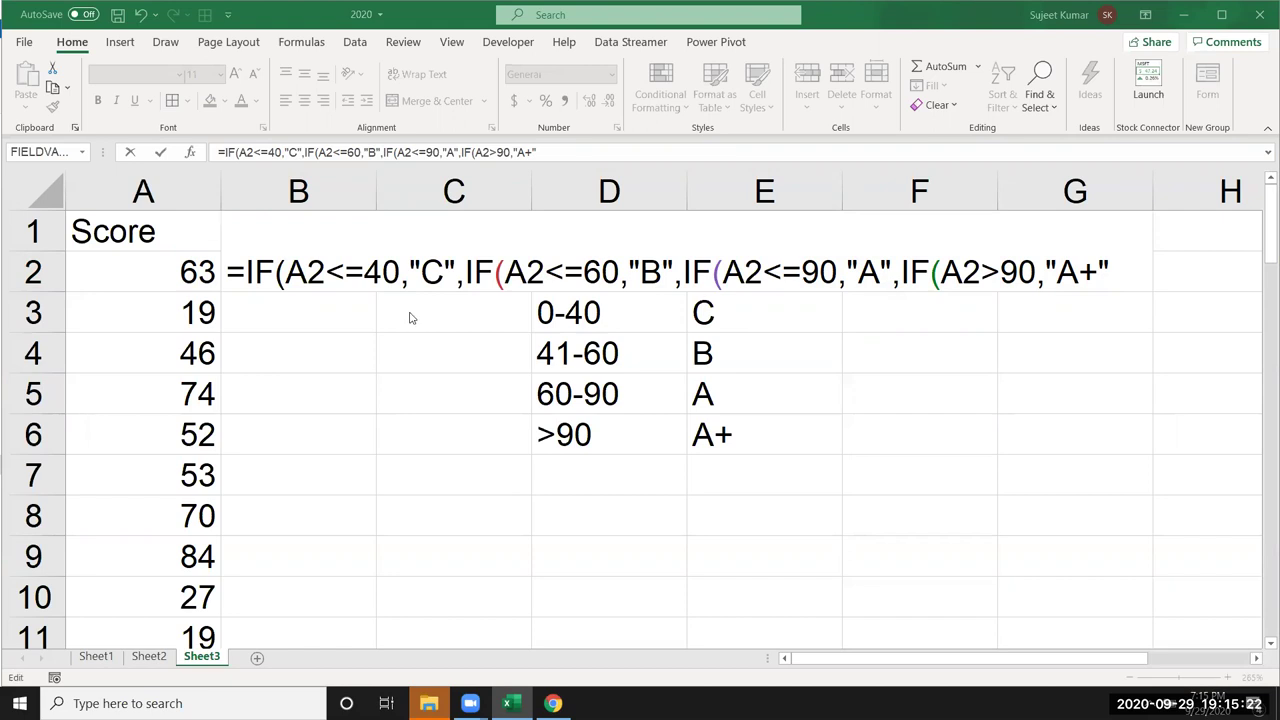
Enter B2's formula and accept Excel's added closing parentheses, grading 63 as A.
key("Return")
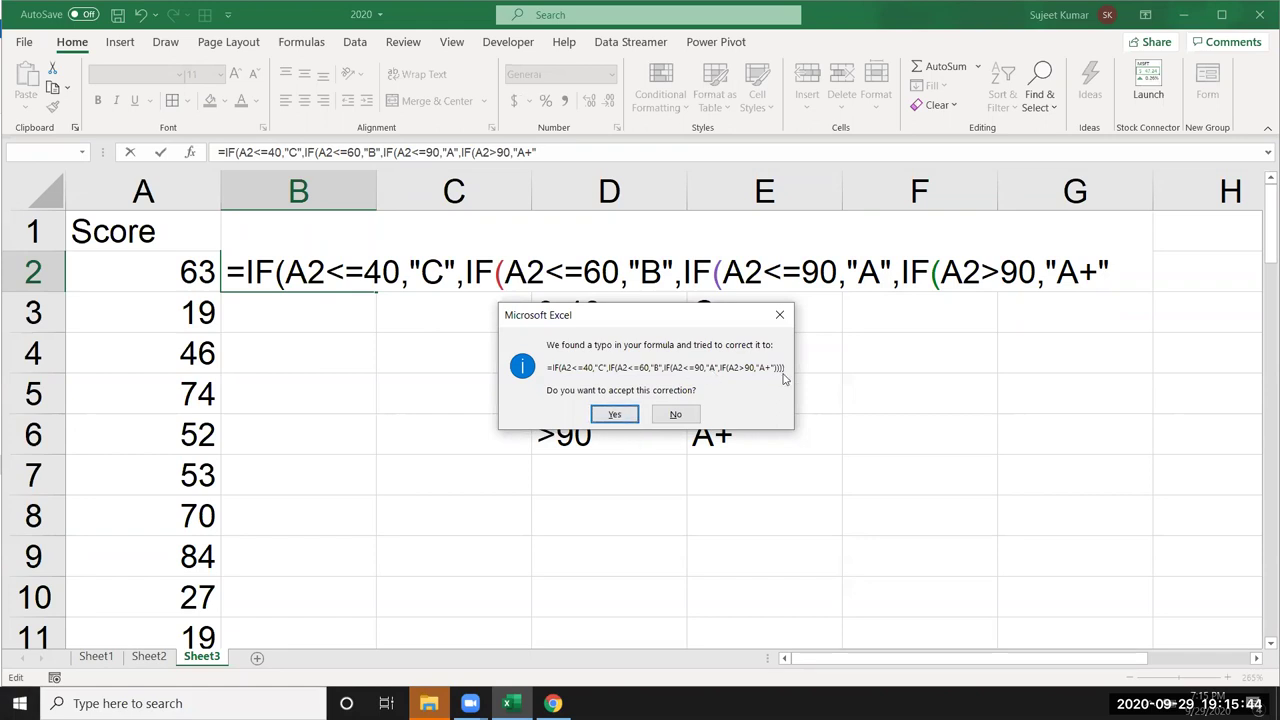
left_click(615, 415)
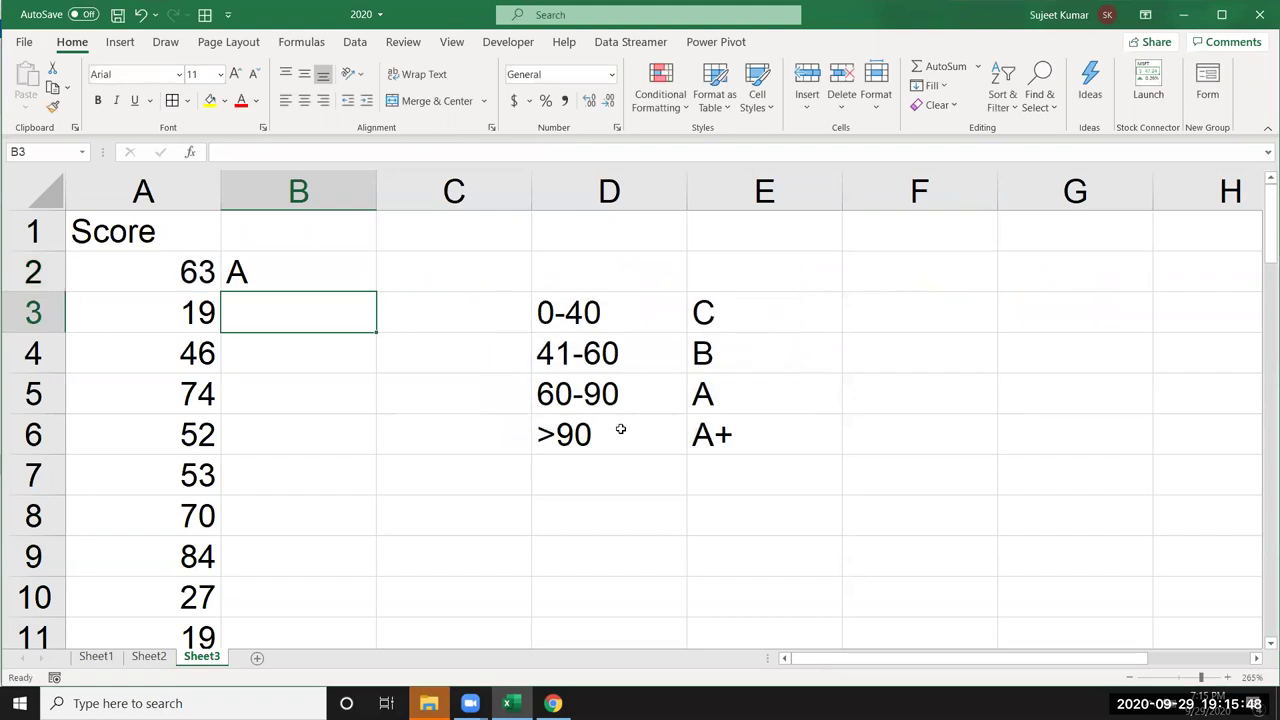
Fill B2's grade formula down column B to row 57 and scroll through the grades.
left_click(332, 278)
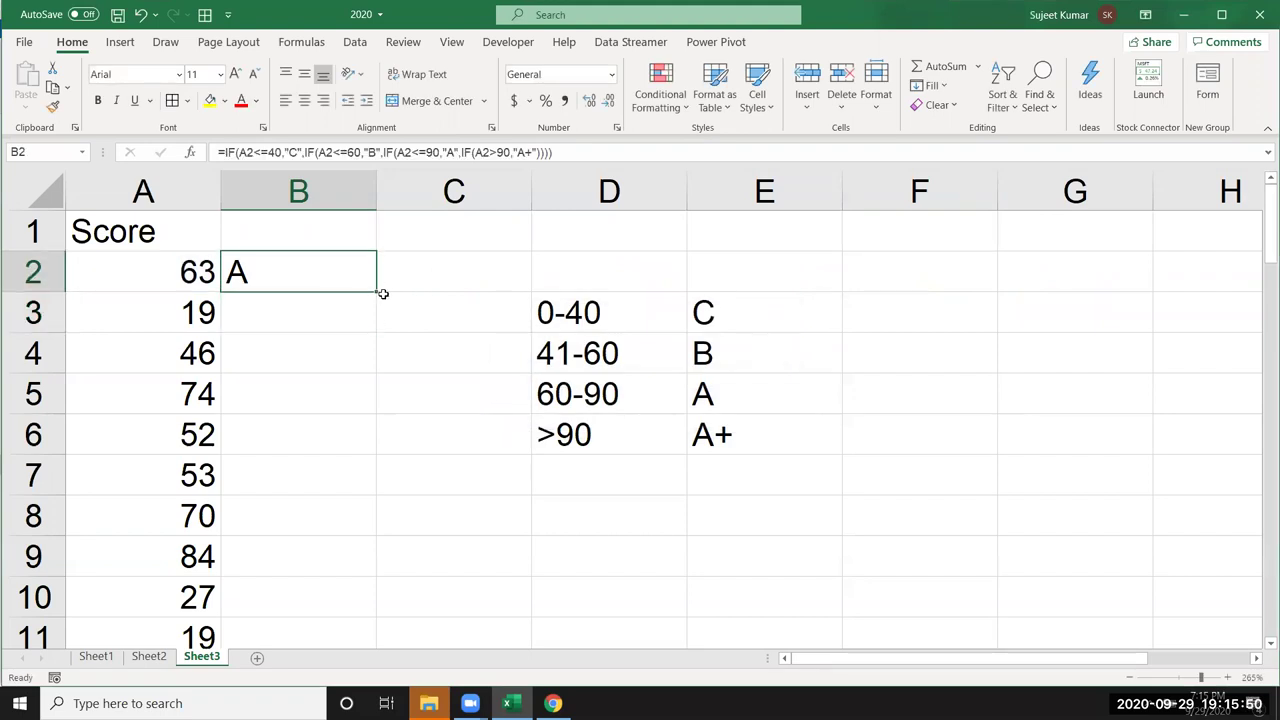
double_click(377, 292)
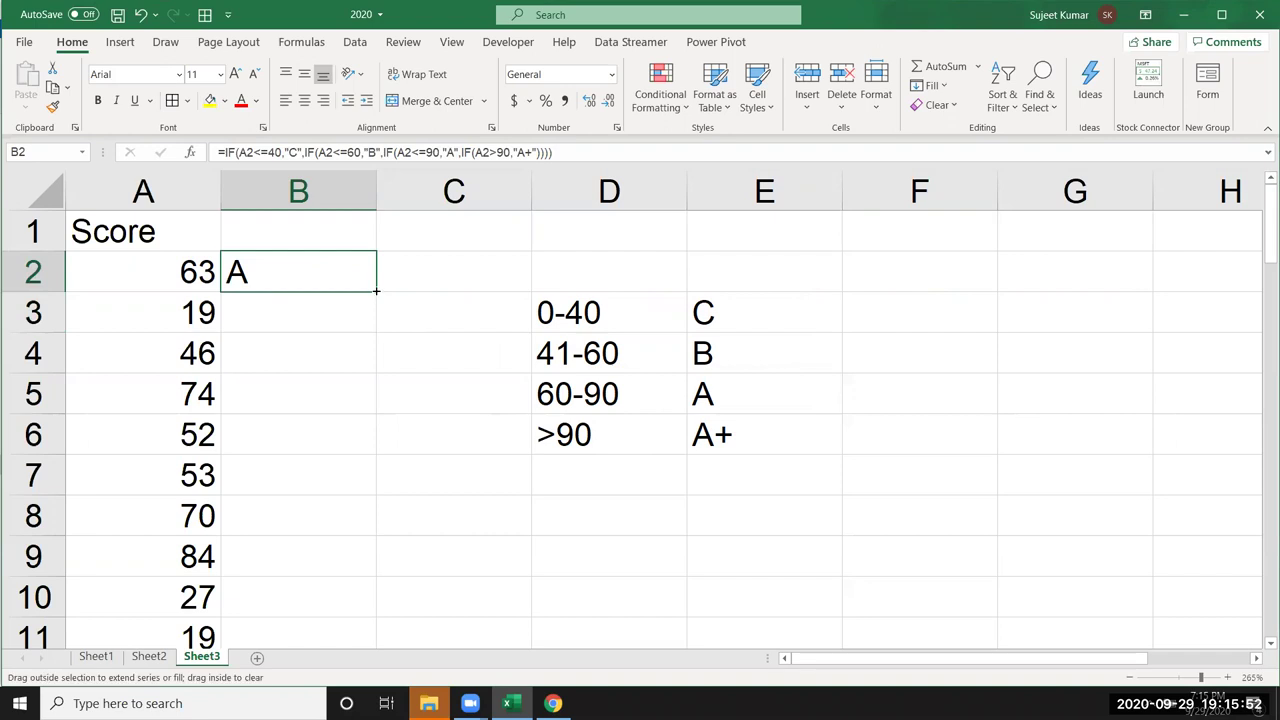
scroll(329, 363, "down", 5)
scroll(323, 377, "down", 4)
scroll(320, 379, "down", 5)
scroll(320, 379, "down", 6)
scroll(320, 379, "up", 6)
scroll(320, 379, "up", 7)
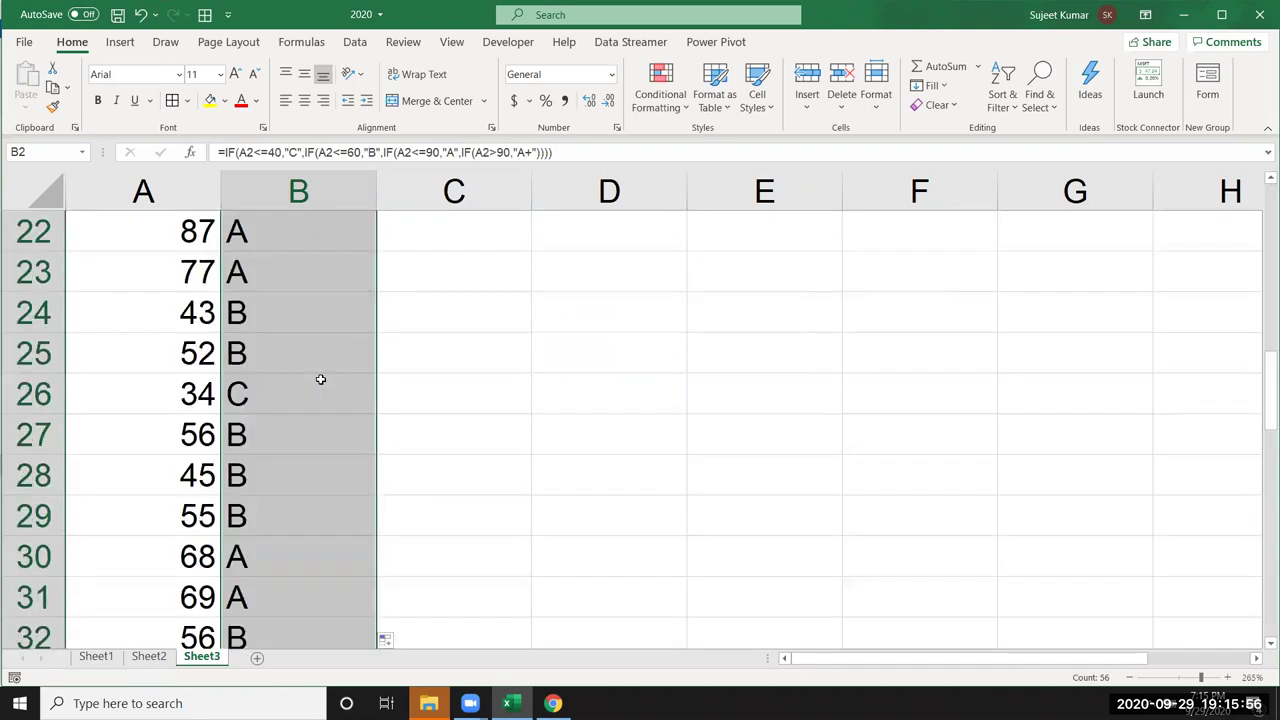
scroll(320, 379, "up", 7)
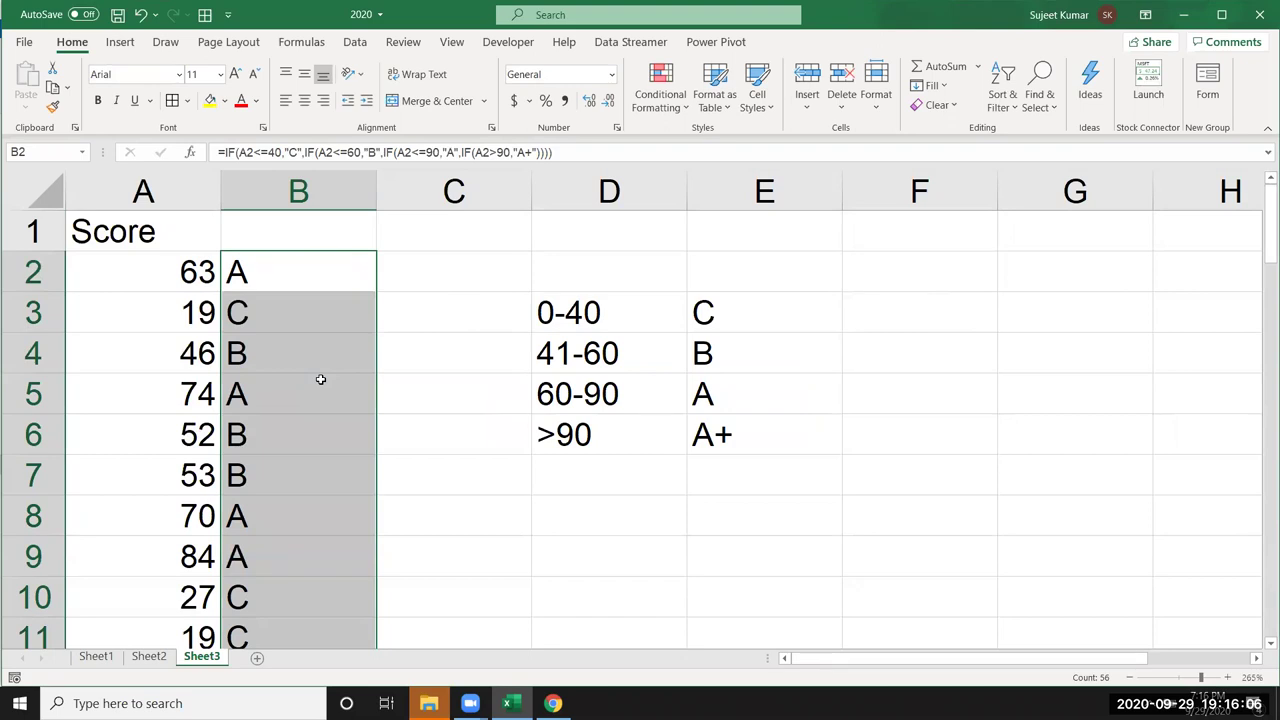
Inspect B2's formula and its closing parentheses without changing it.
left_click(310, 280)
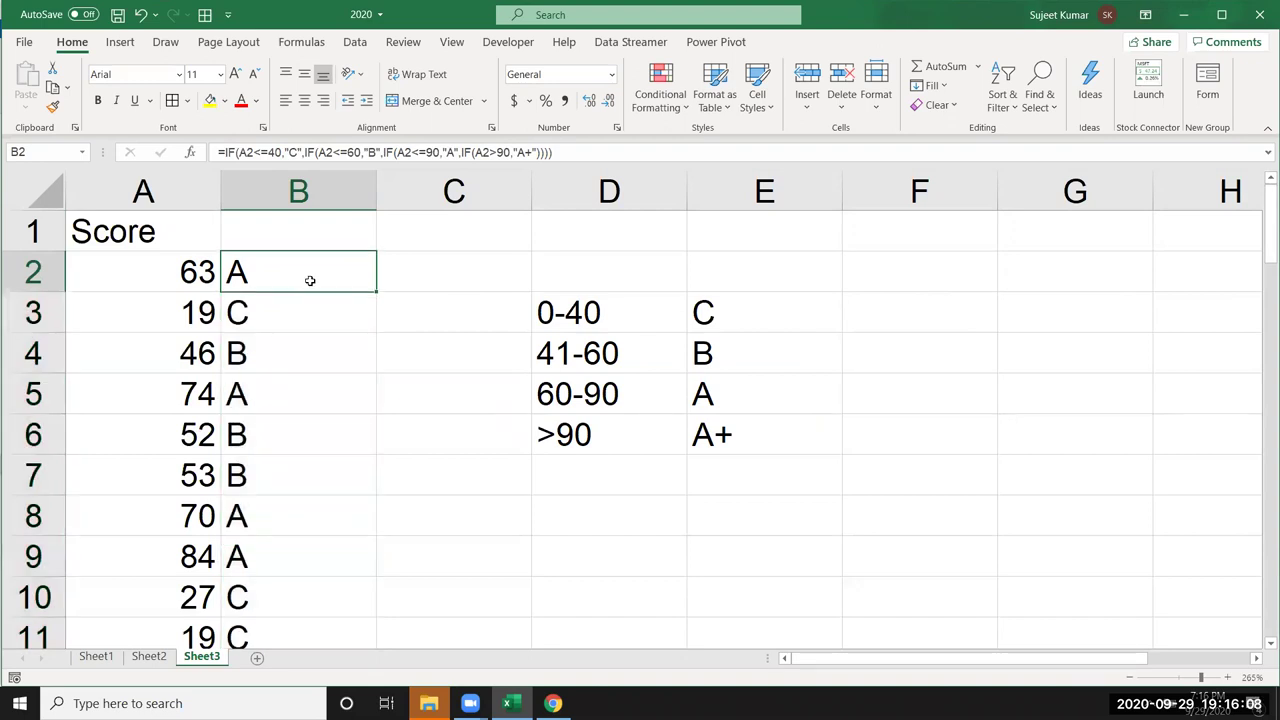
double_click(310, 280)
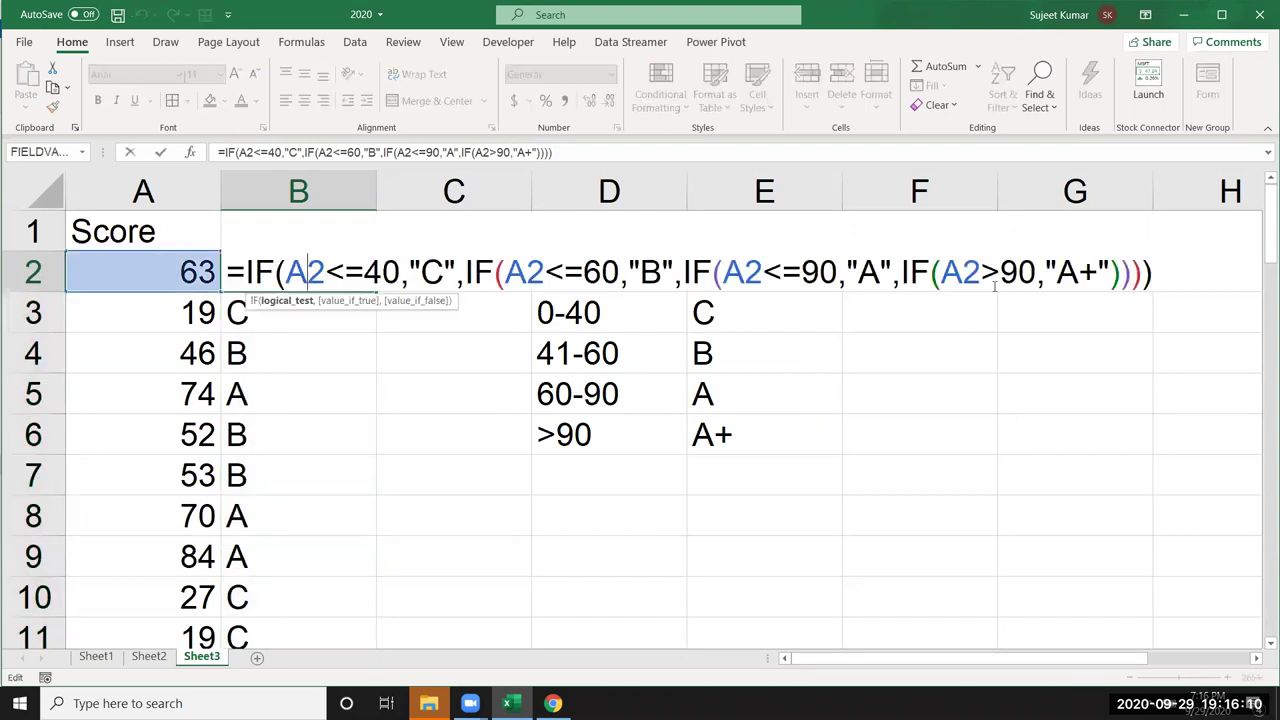
left_click_drag(1110, 275, 1173, 277)
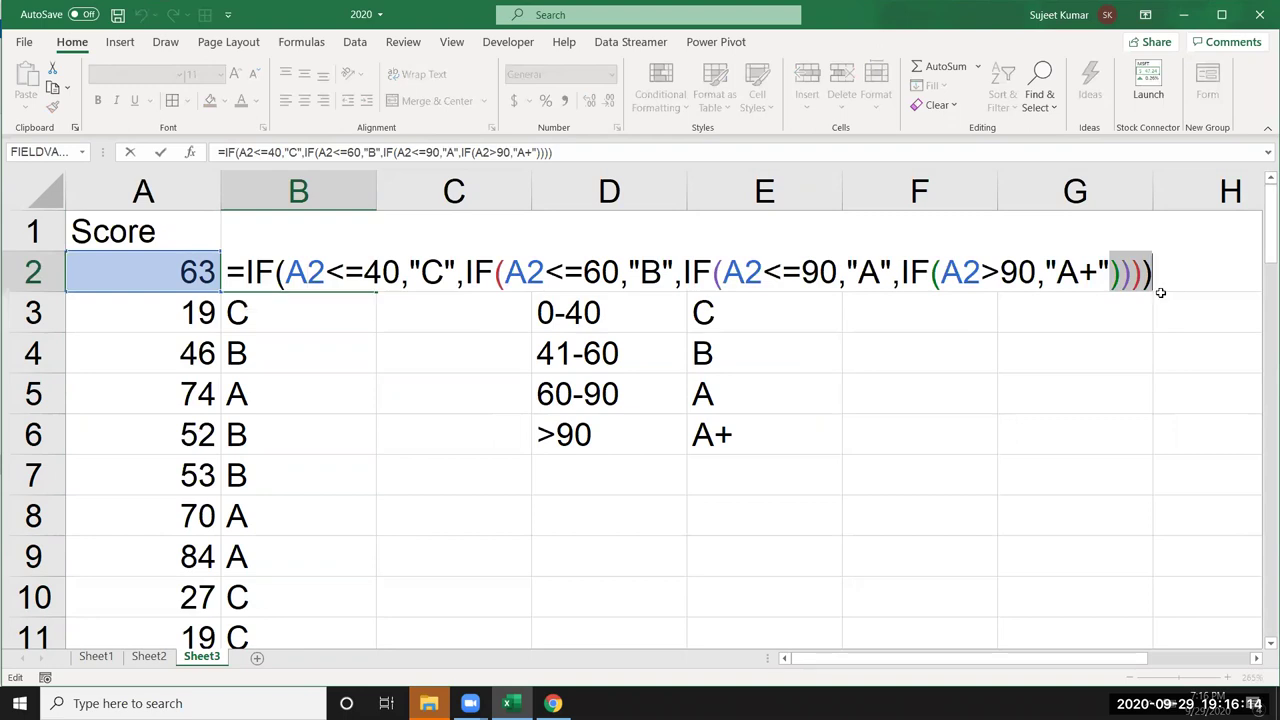
key("Escape")
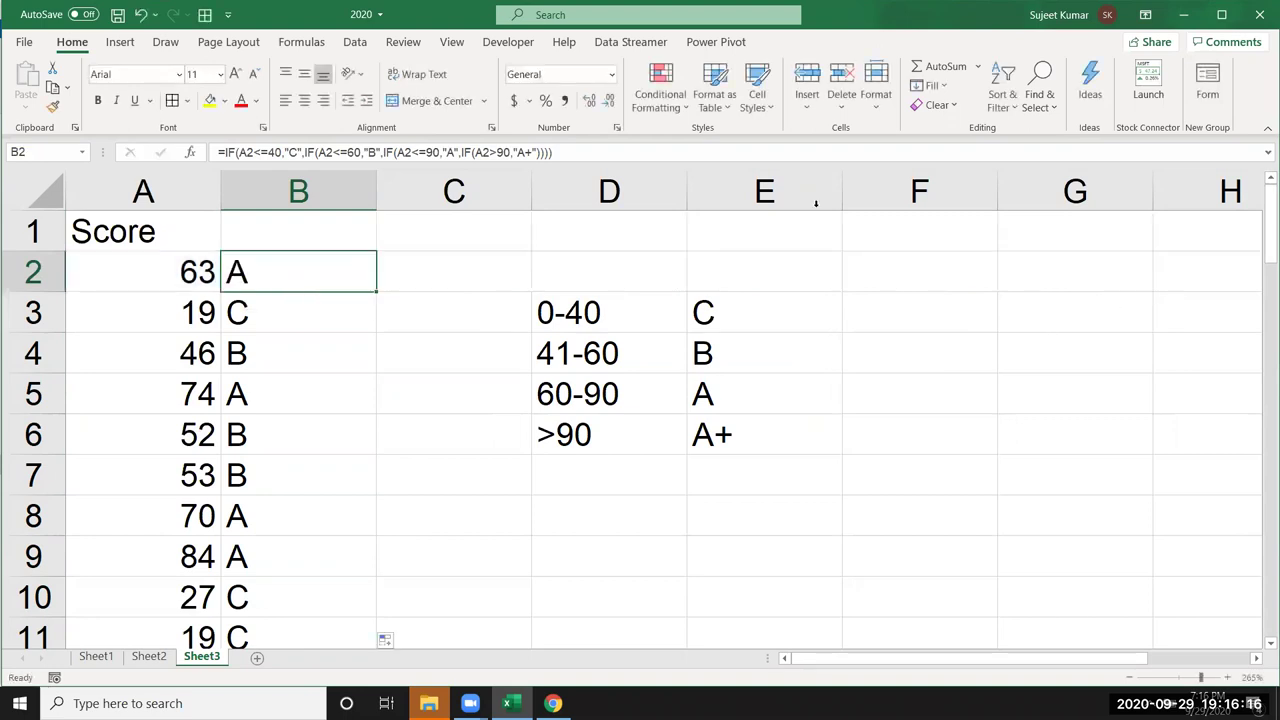
Copy the Score column into a newly added Sheet4.
left_click(195, 216)
key("ctrl+shift+Down")
key("ctrl+c")
left_click(257, 657)
key("ctrl+v")
Rename the A1 header to 'Sales' and add the header 'IN' in B1.
scroll(72, 224, "up", 6)
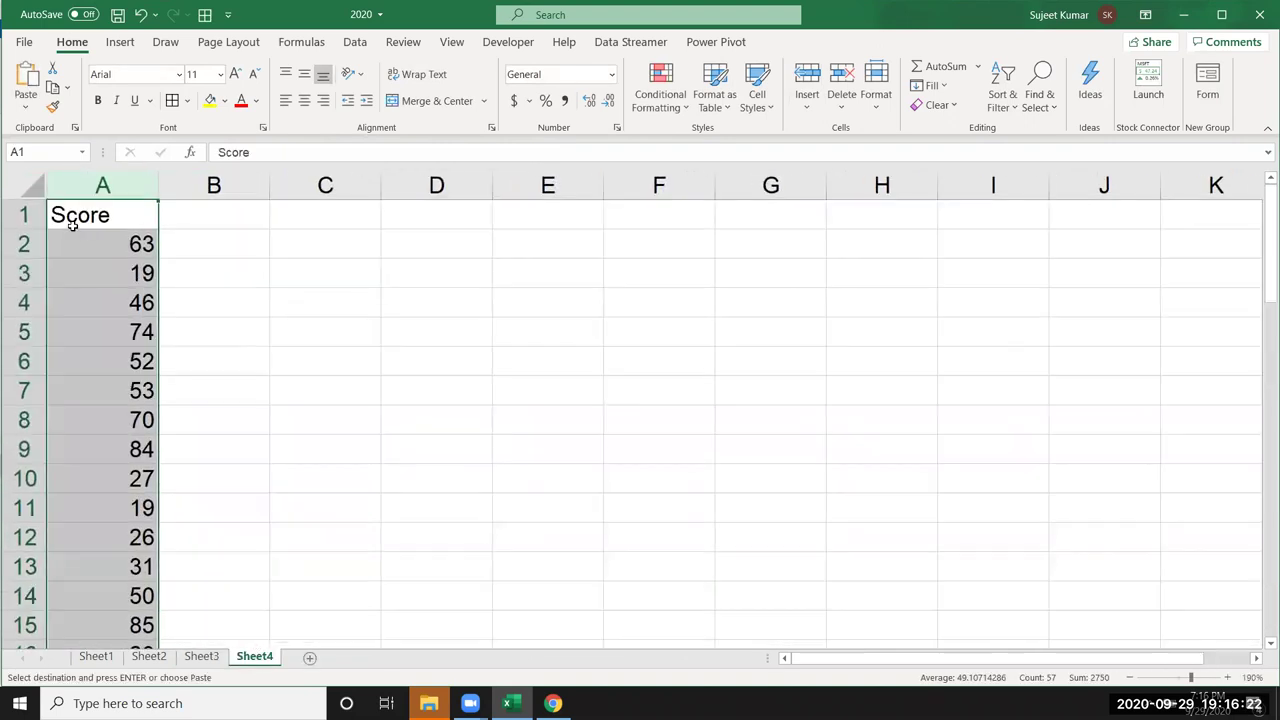
scroll(94, 246, "up", 3)
double_click(128, 226)
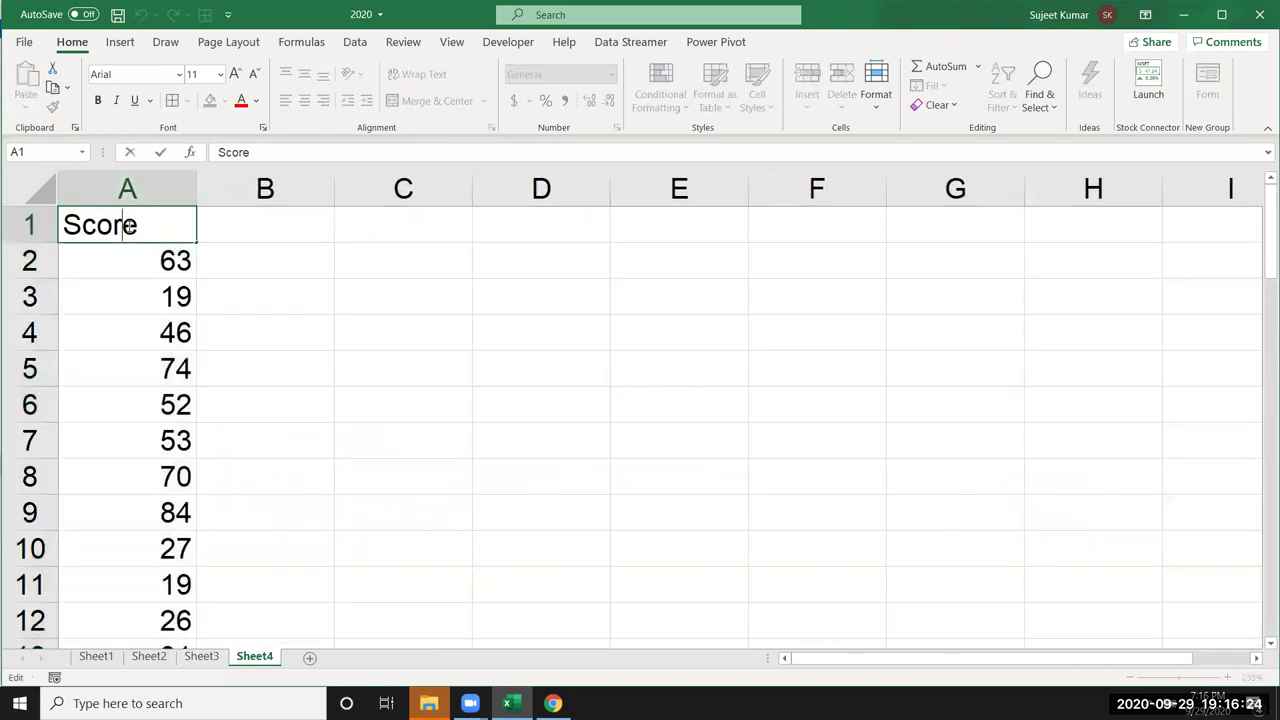
double_click(128, 226)
type("Sales")
left_click(345, 265)
left_click(284, 238)
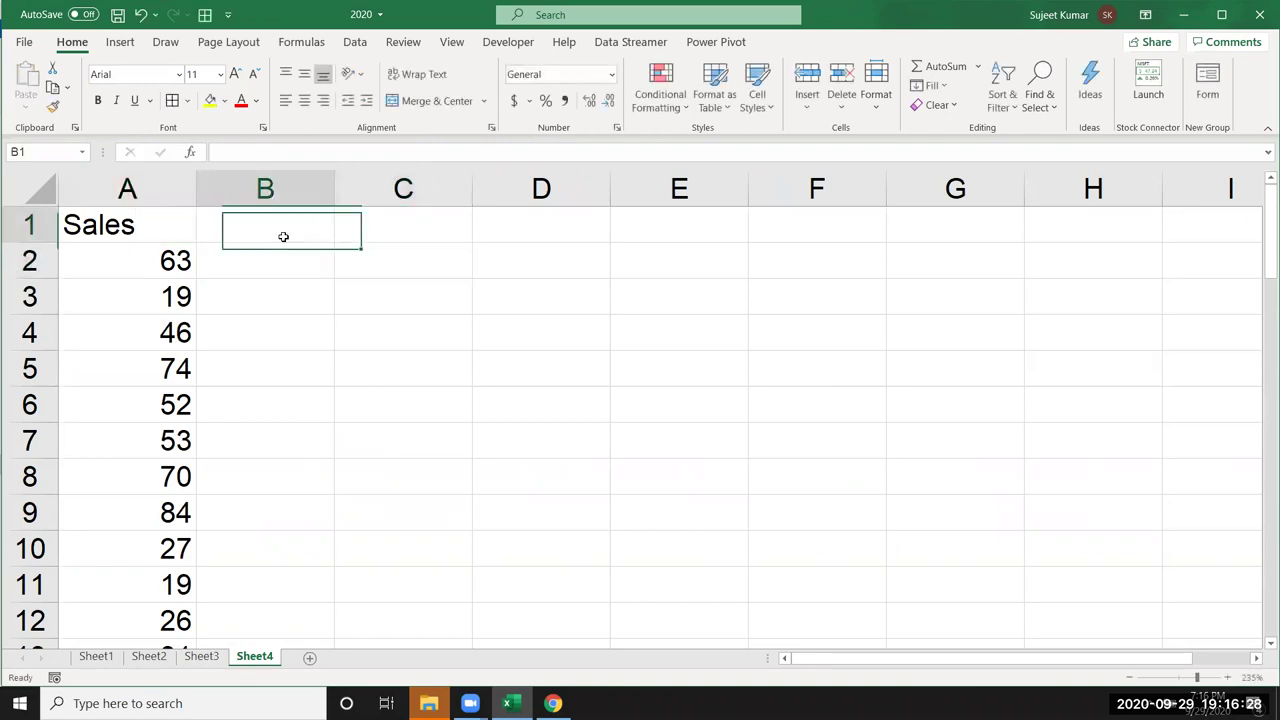
type("IN")
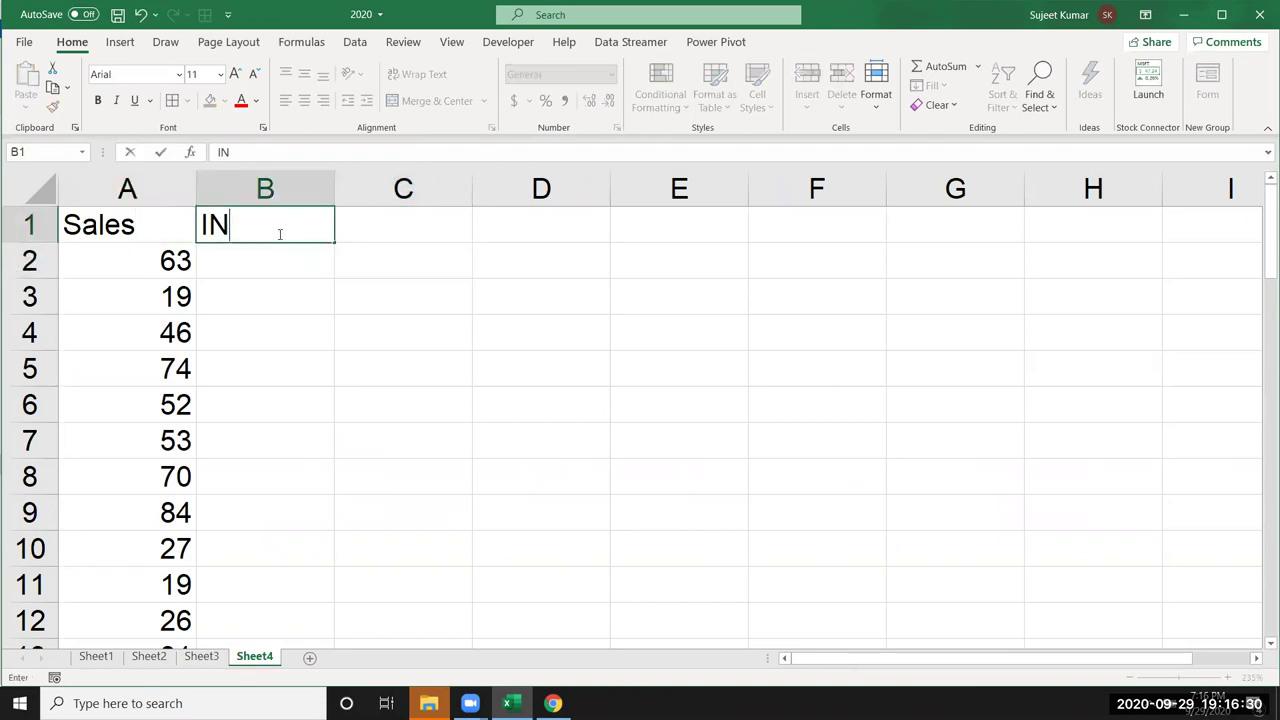
left_click(398, 272)
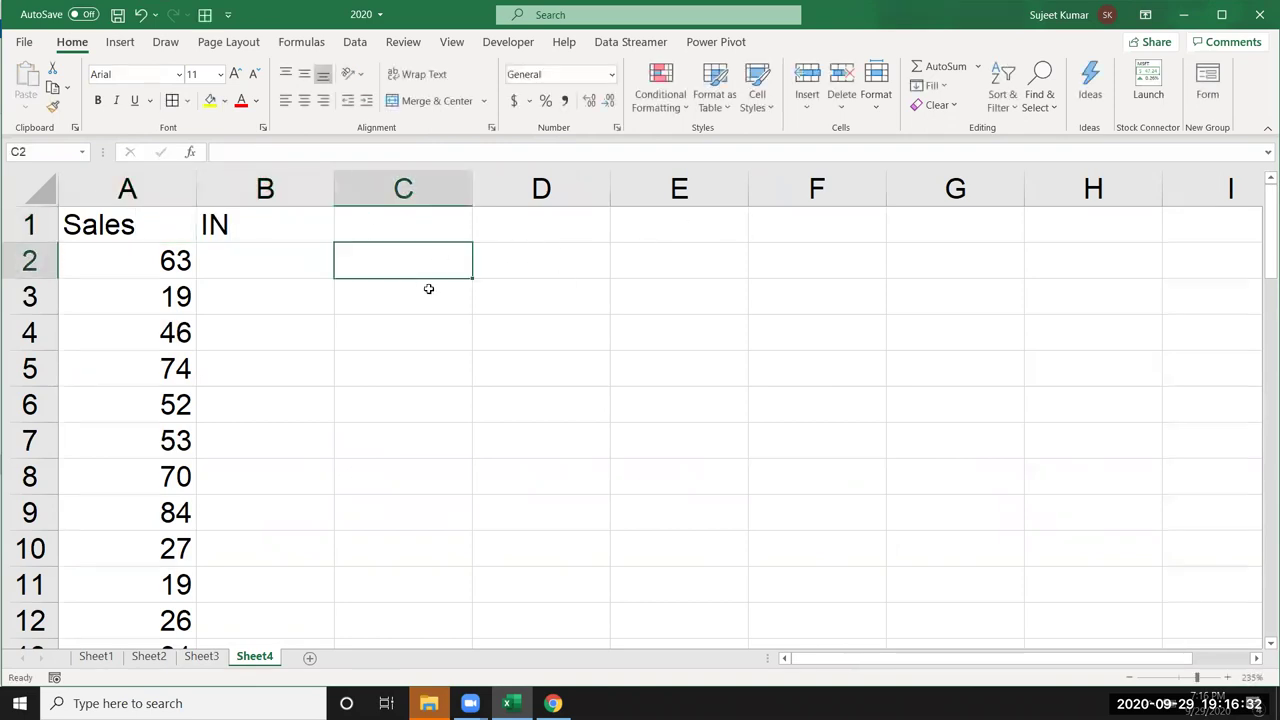
Enter the band 80-90 in D2 and the amount 500 in E2.
left_click(536, 267)
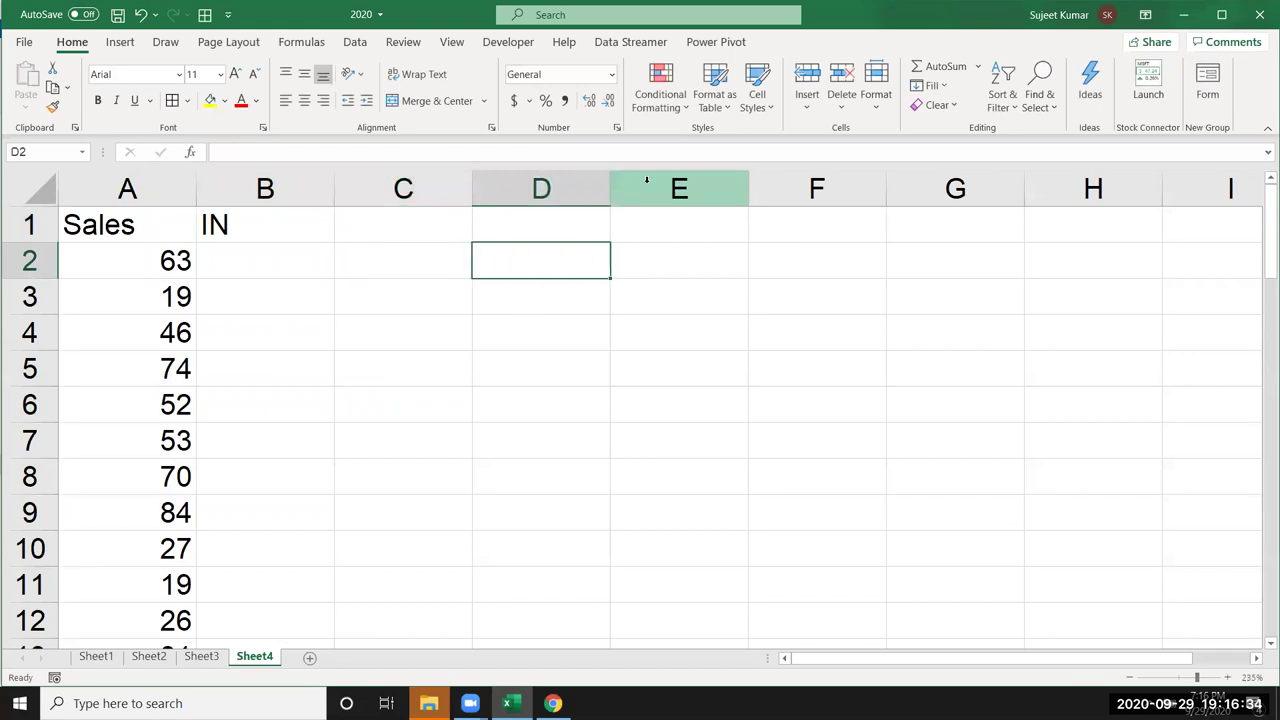
type("80")
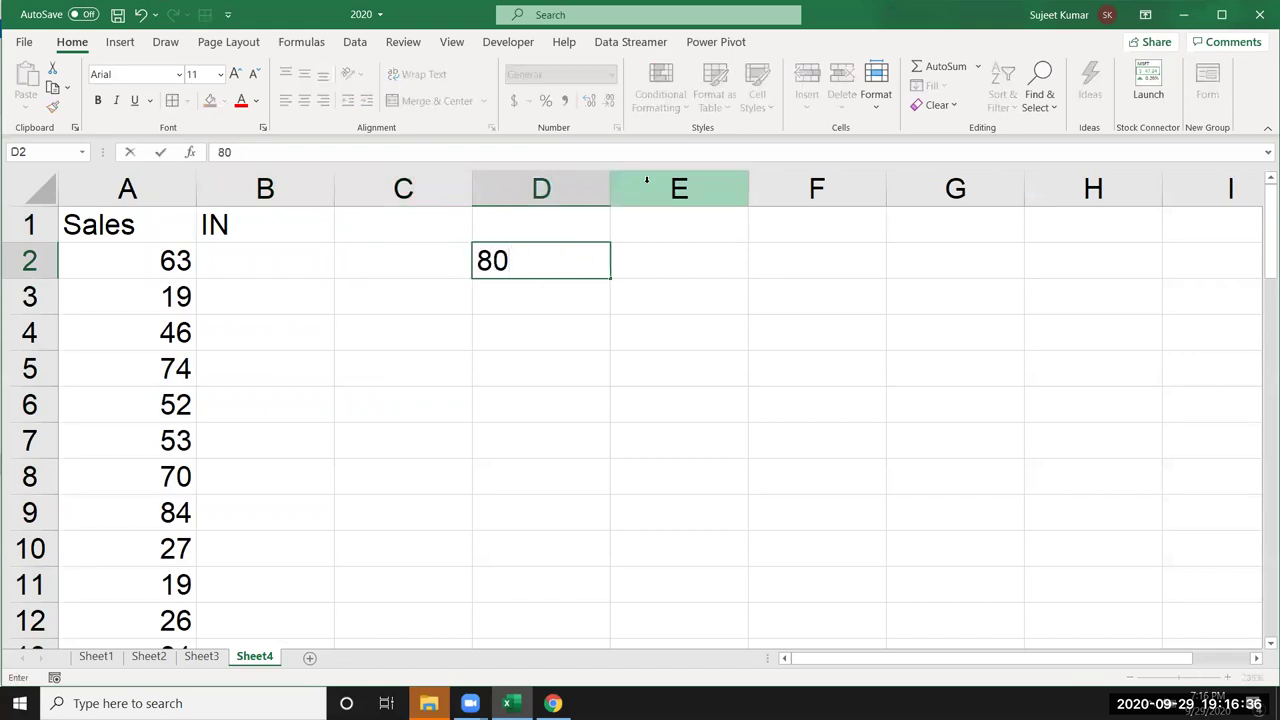
type("-90")
key("Return")
key("Up")
key("Right")
type("500")
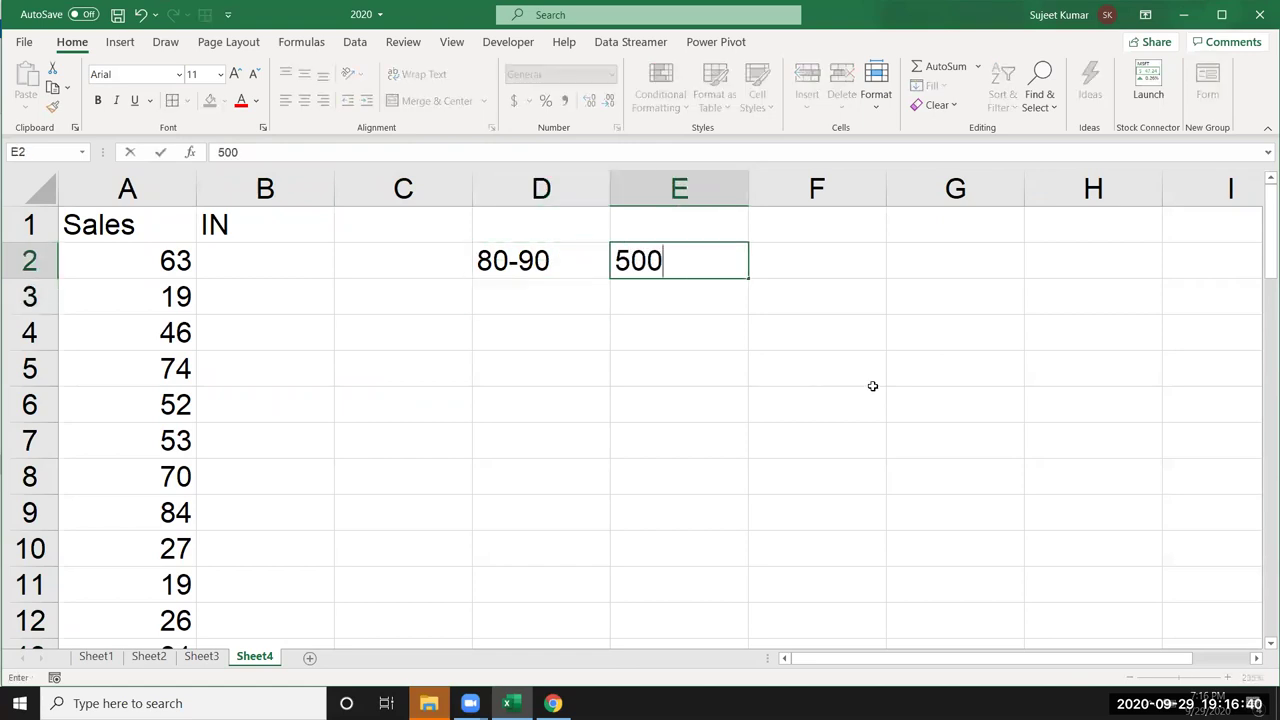
Enter =IF(AND(A2>=80,A2<=90),500,0) in B2, accepting Excel's correction.
left_click(278, 263)
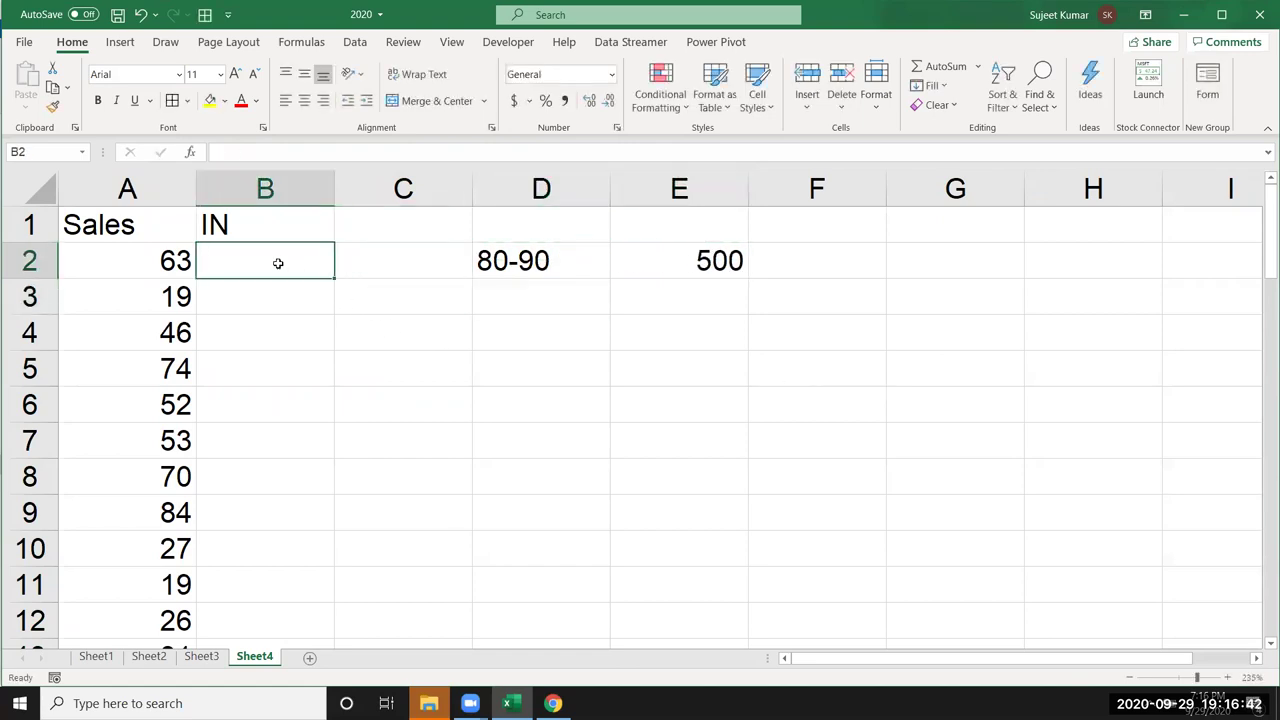
type("=")
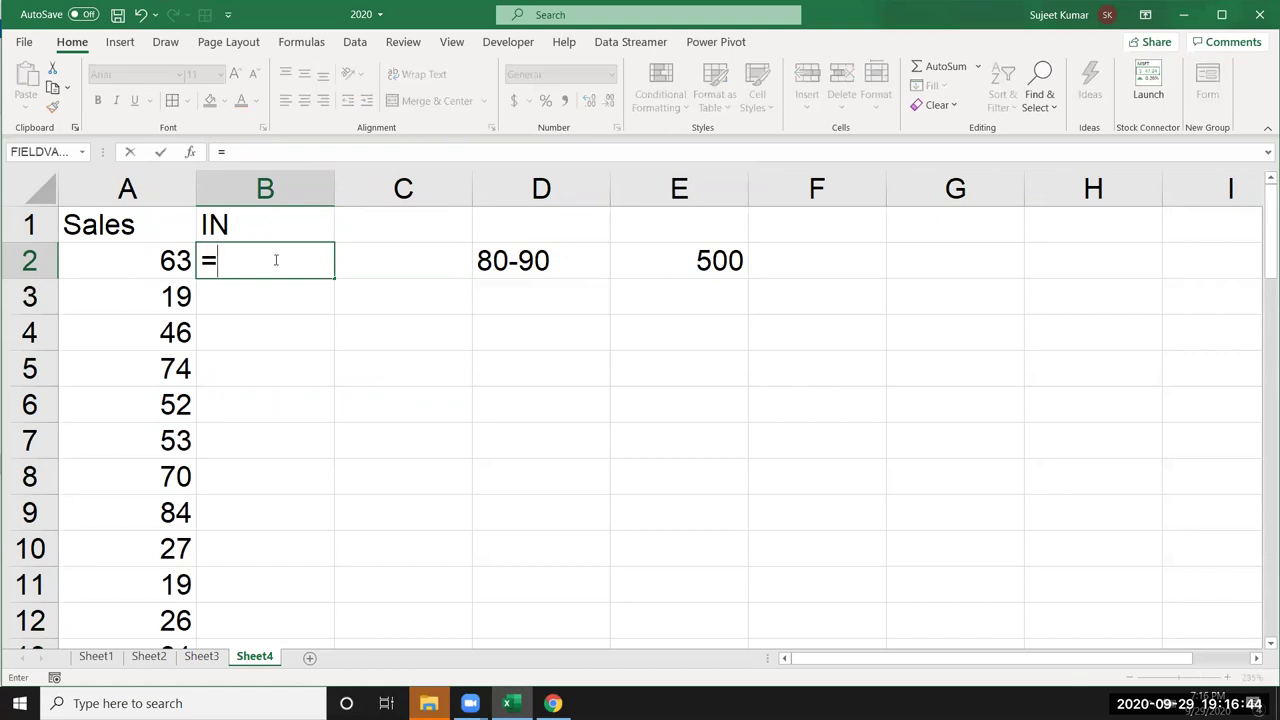
type("if")
key("Tab")
type("and")
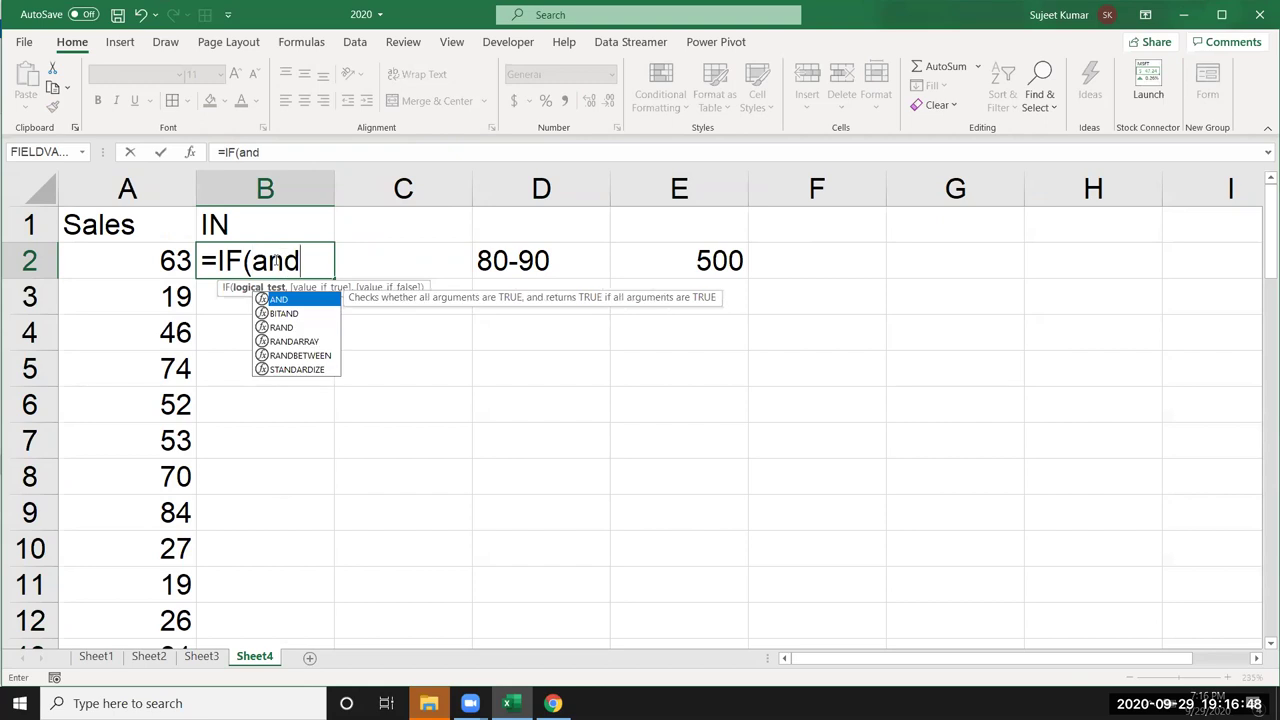
key("Tab")
left_click(162, 260)
type(">=80,")
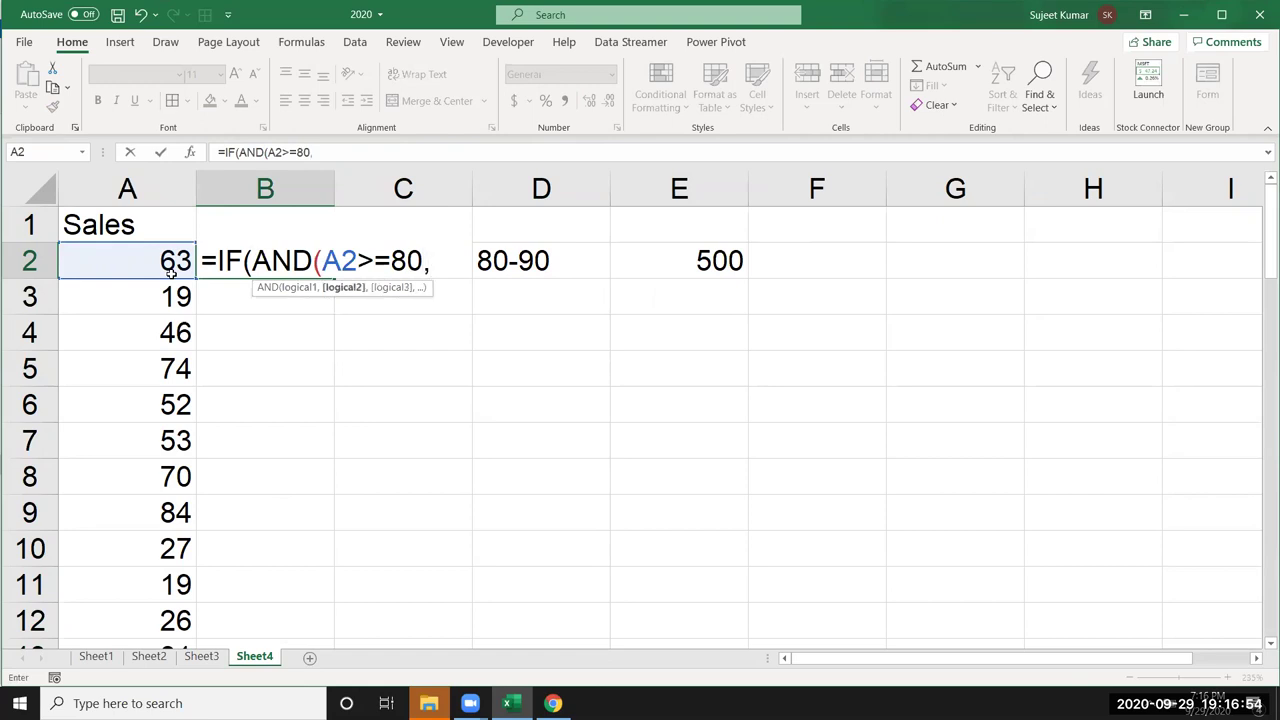
left_click(172, 268)
type("<=90),500,0")
key("Return")
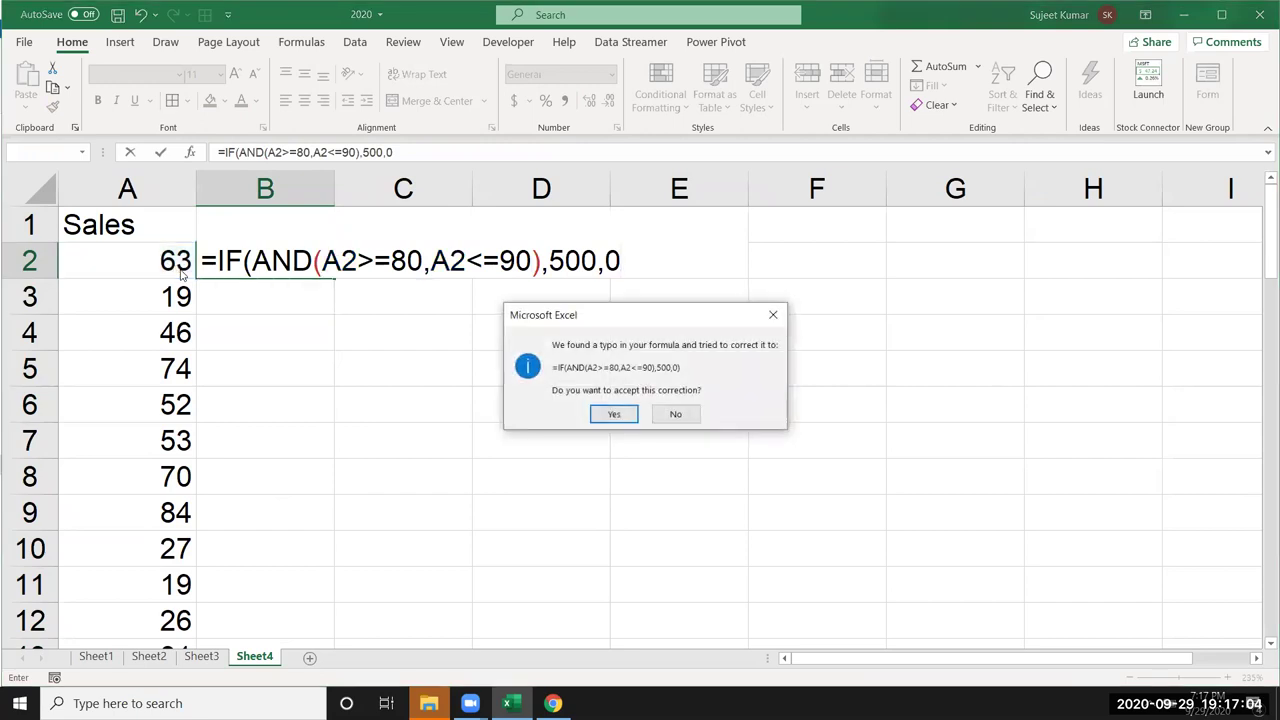
key("Return")
Change A2 to 86 and clear B2's trial formula.
key("Up")
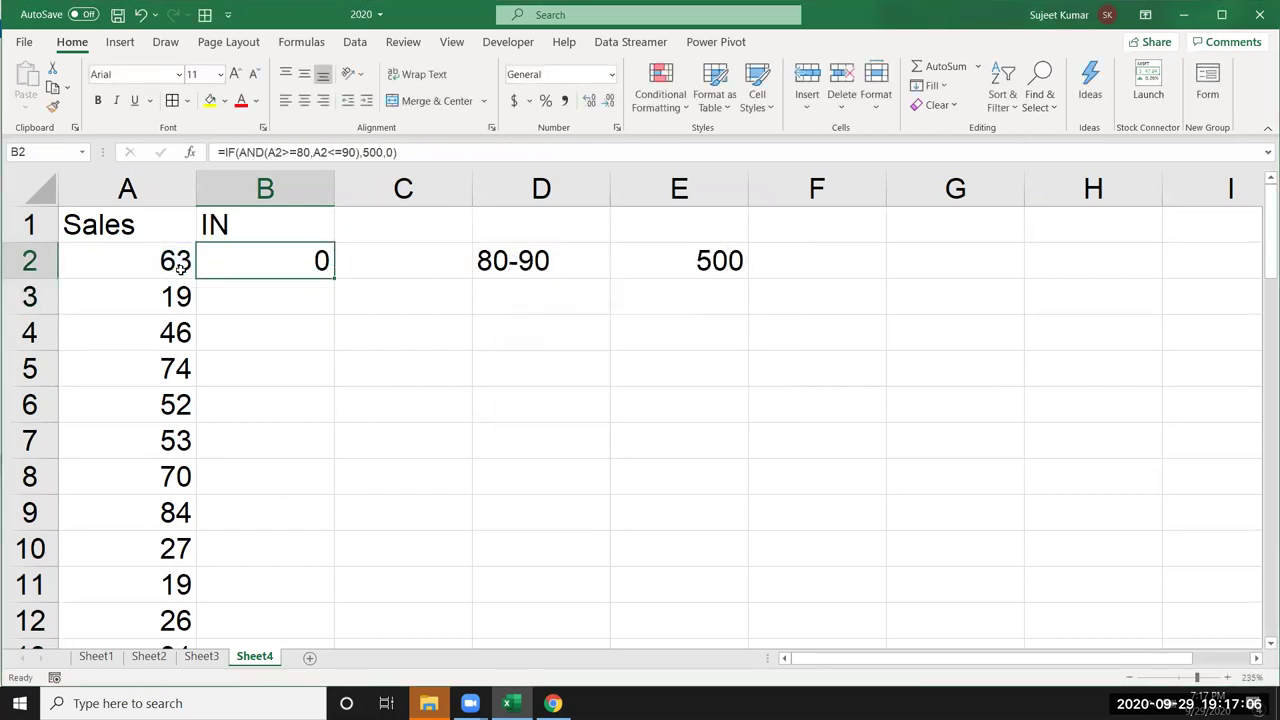
left_click(181, 263)
type("86")
key("Return")
left_click(181, 266)
key("Right")
key("Delete")
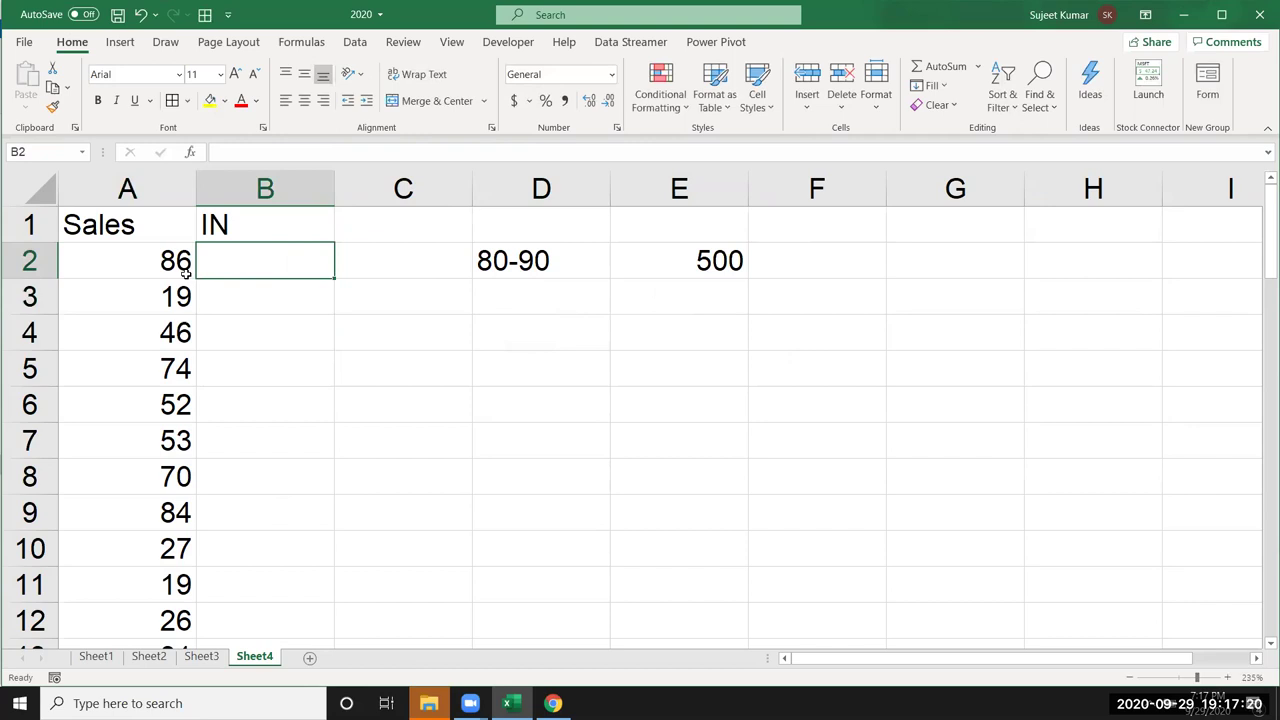
type("80-")
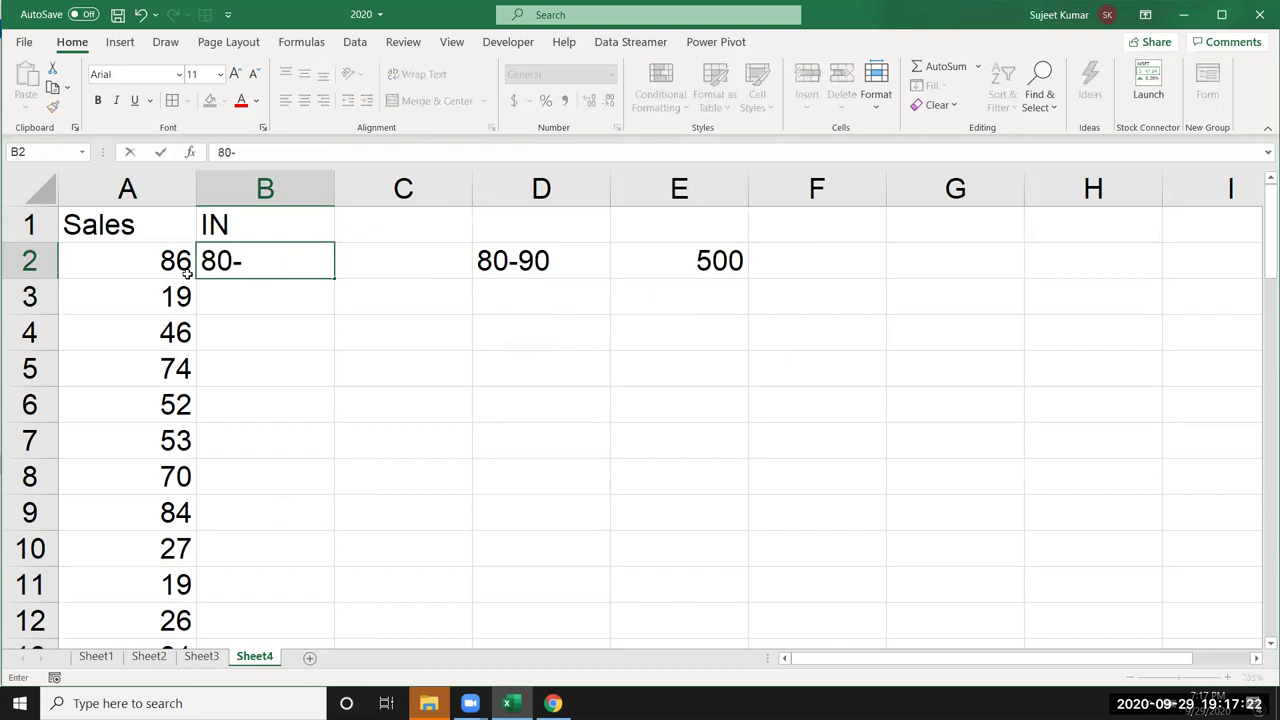
key("Escape")
Start the rate table in D4:E5 with 0-40 at 500 and 41-80 at 1000.
left_click(552, 326)
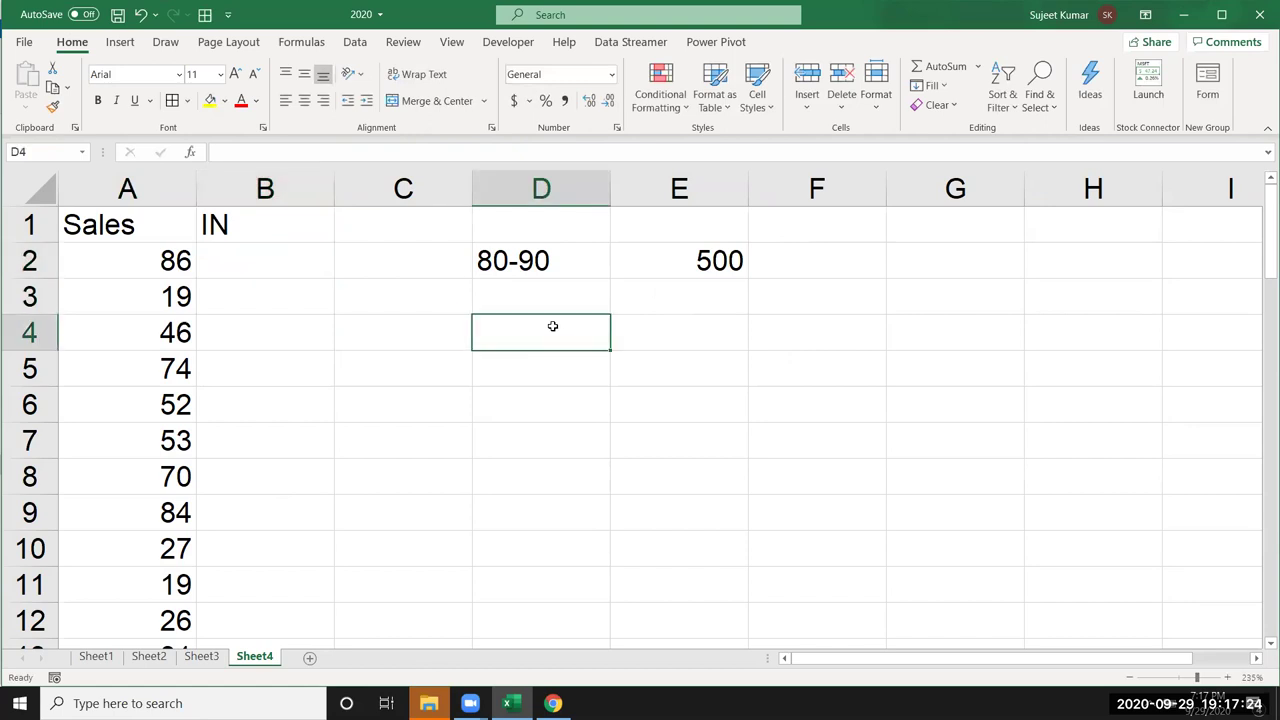
type("0-40")
key("Tab")
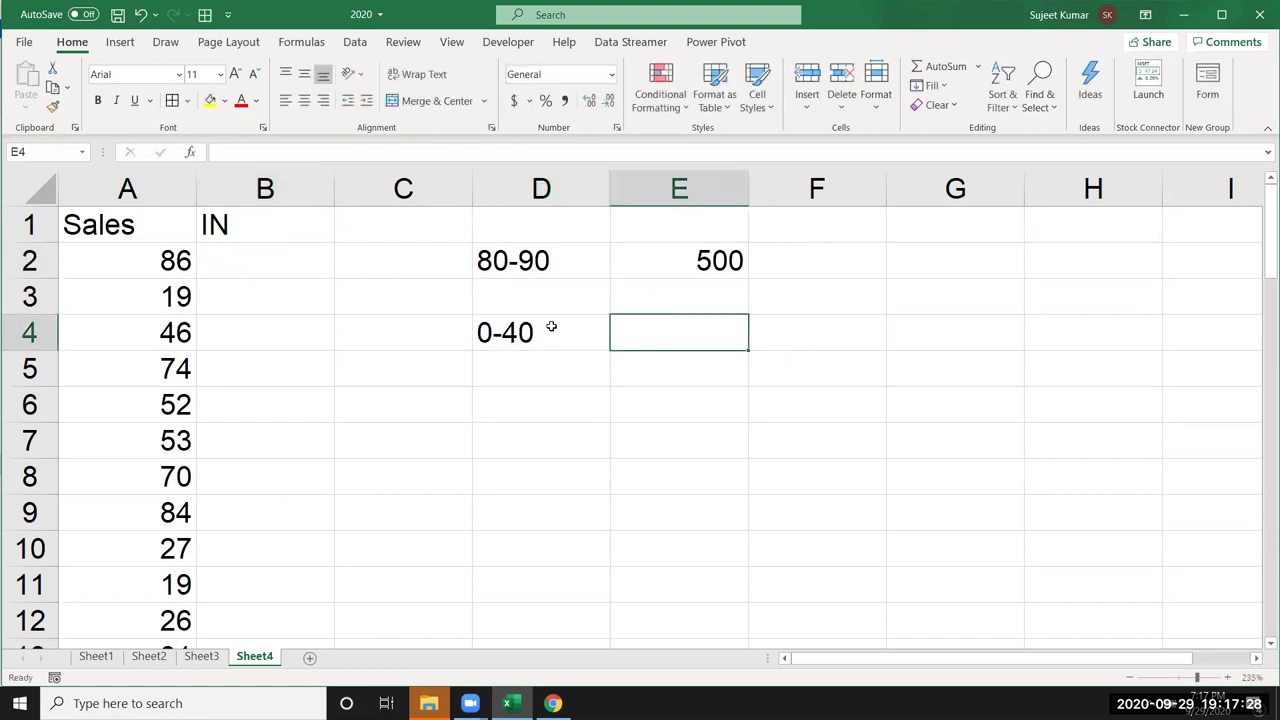
type("500")
key("Return")
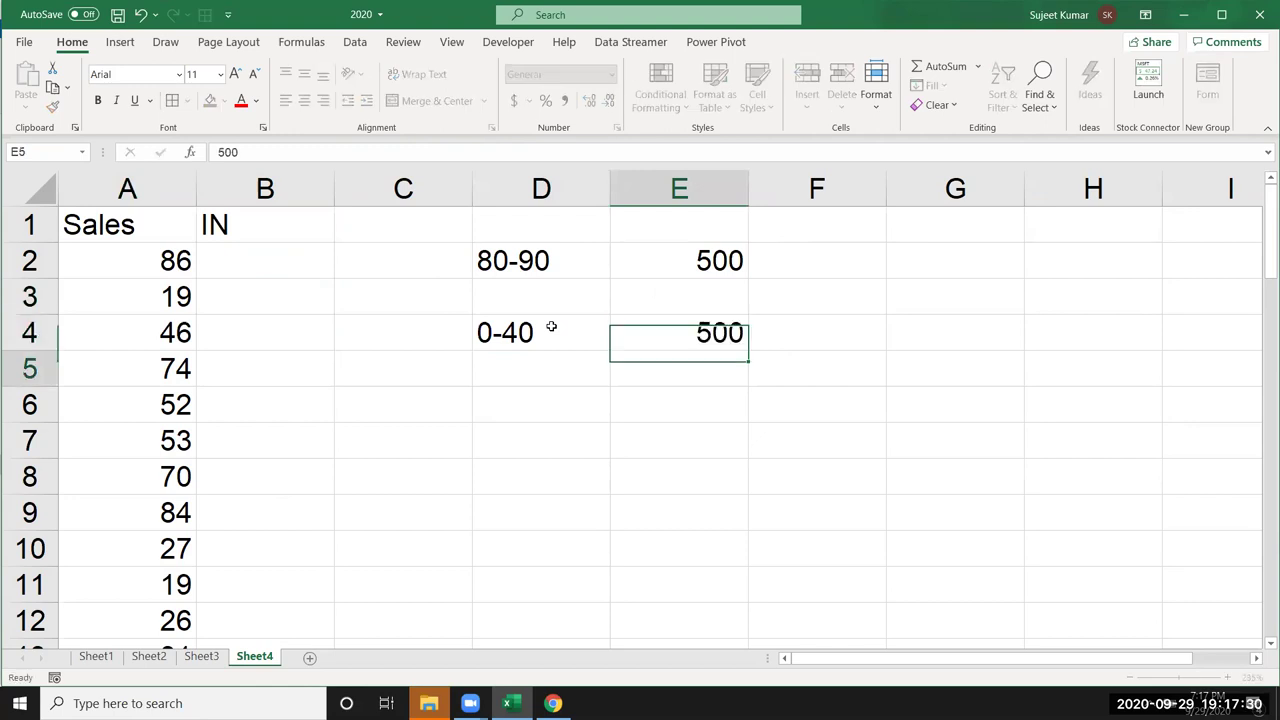
type("41-80")
key("Tab")
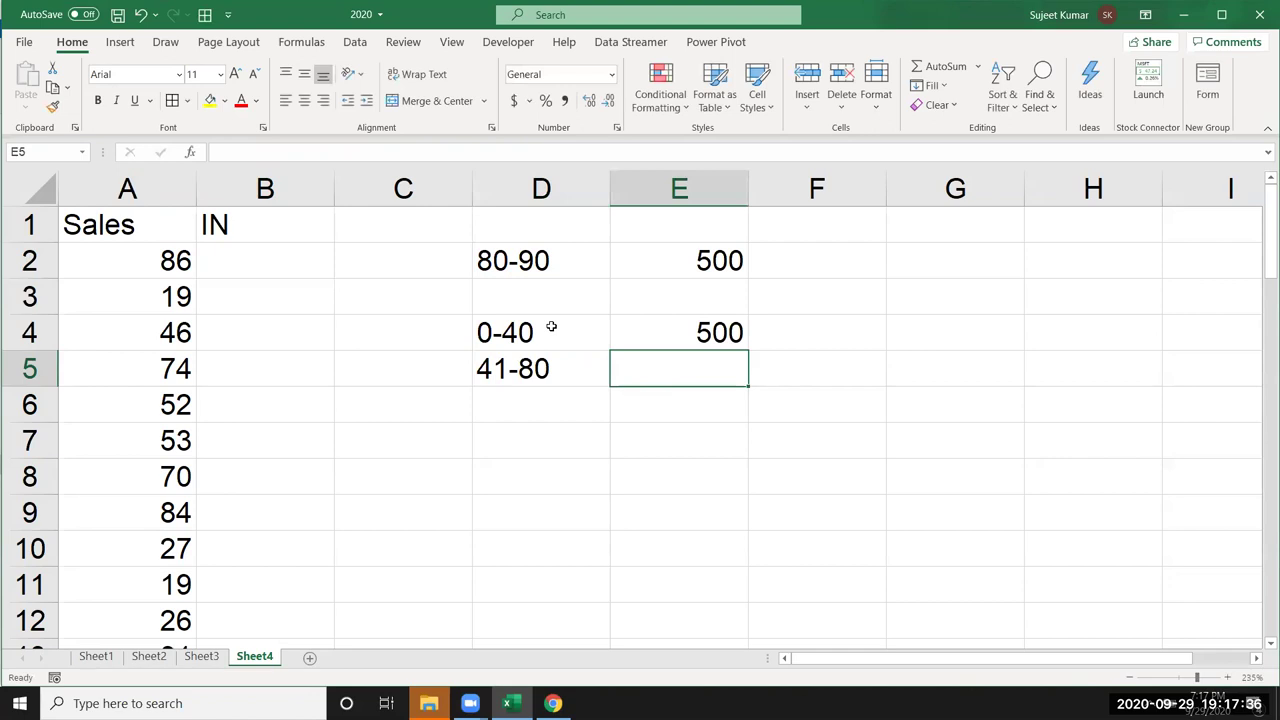
type("1000")
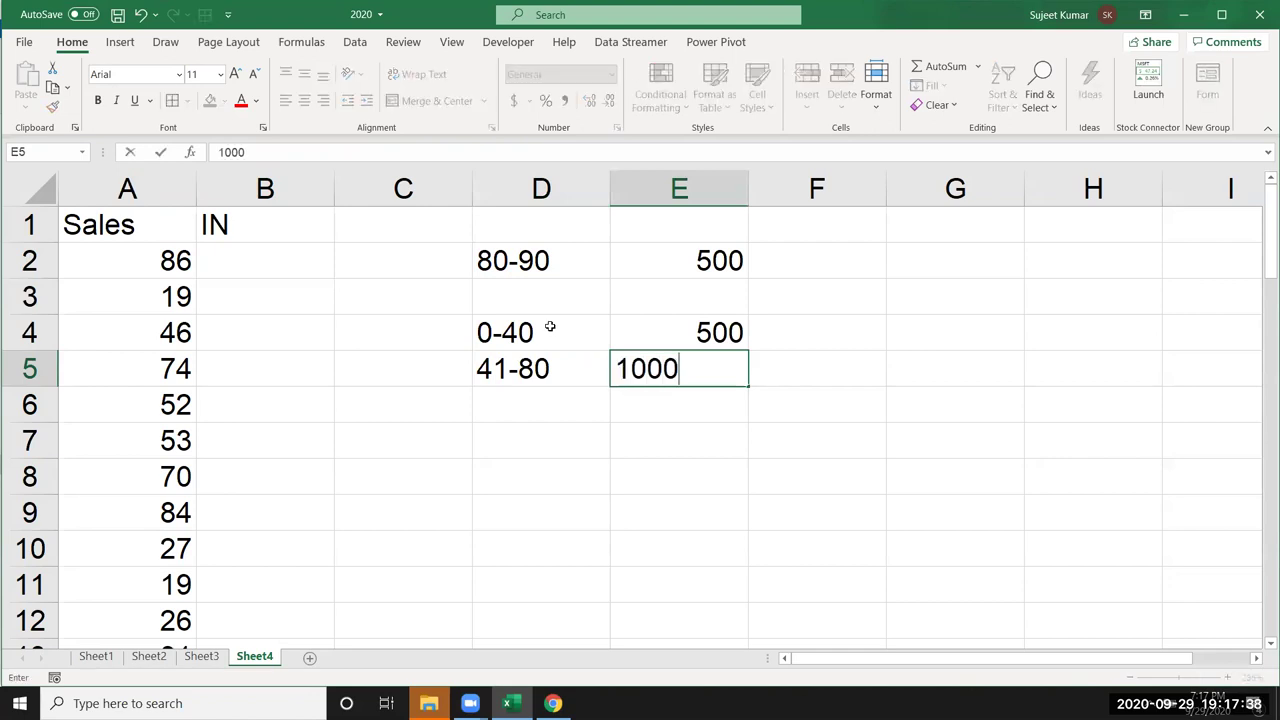
key("Return")
Add 81-100 at 2000 and the >100 band in D7.
type("1-100")
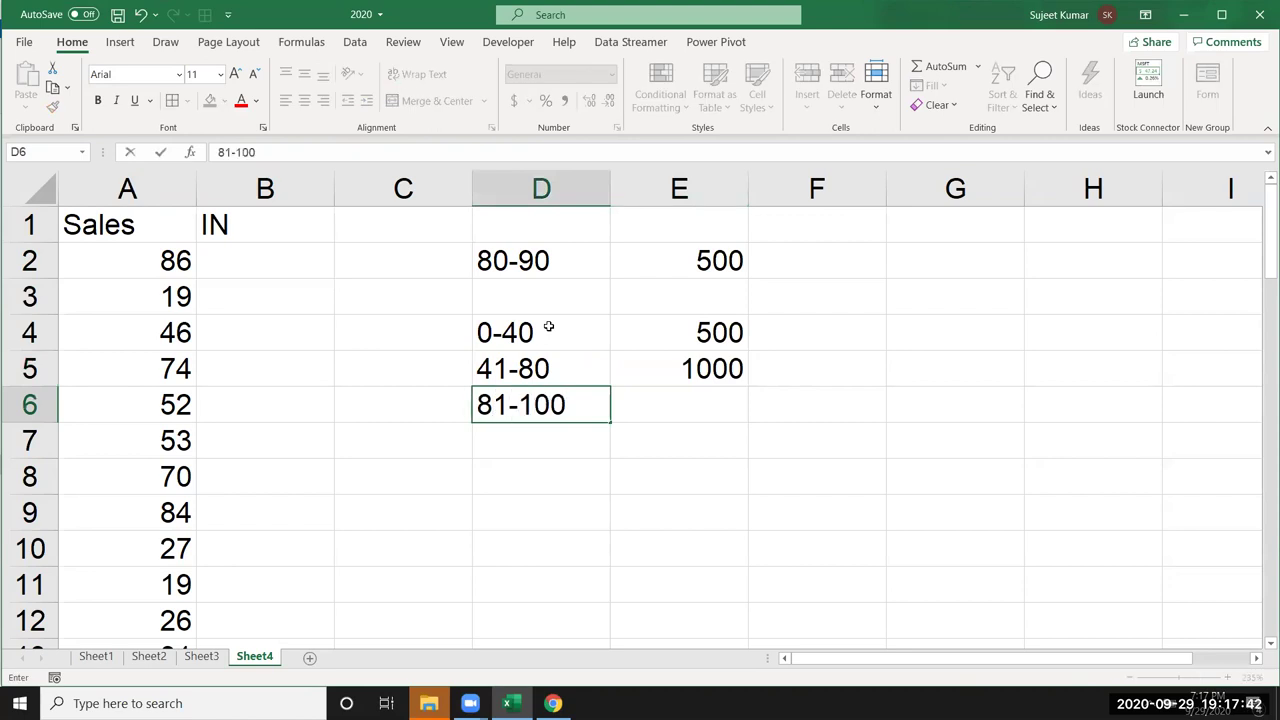
key("Tab")
type("2000")
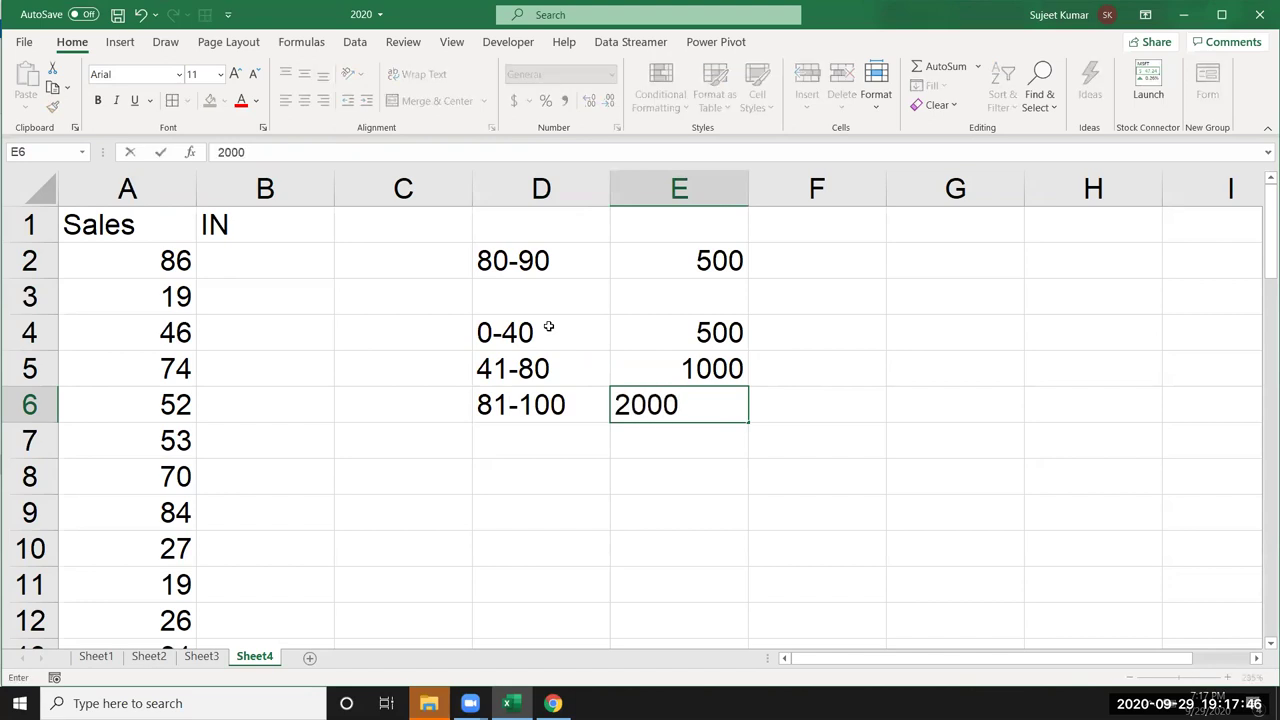
key("Return")
key("Left")
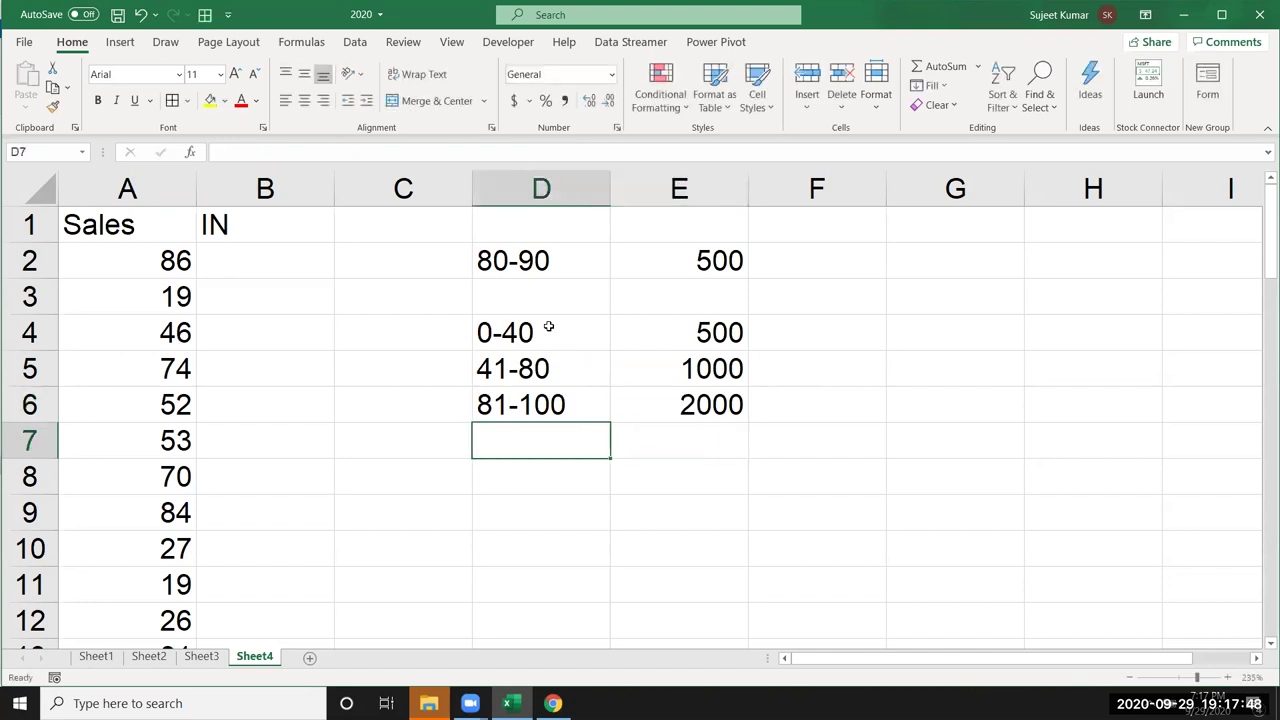
type(">100")
key("Tab")
Enter 5000 as the top-band incentive, then glance at Sheet3 before returning to Sheet4.
type("5000")
left_click(300, 296)
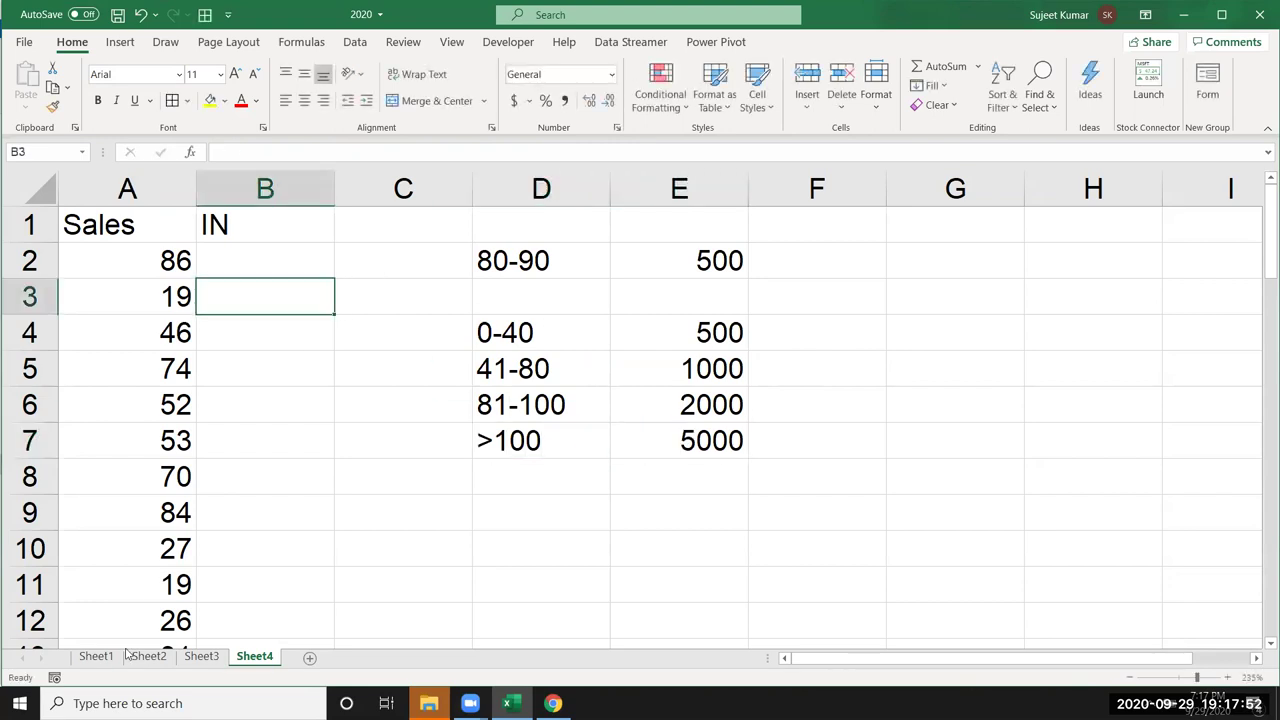
left_click(201, 656)
left_click(254, 656)
Begin B2's formula as =IF(A2<=40,500,IF(A2<=80,1000, using IF autocomplete.
left_click(233, 252)
type("=if")
key("Tab")
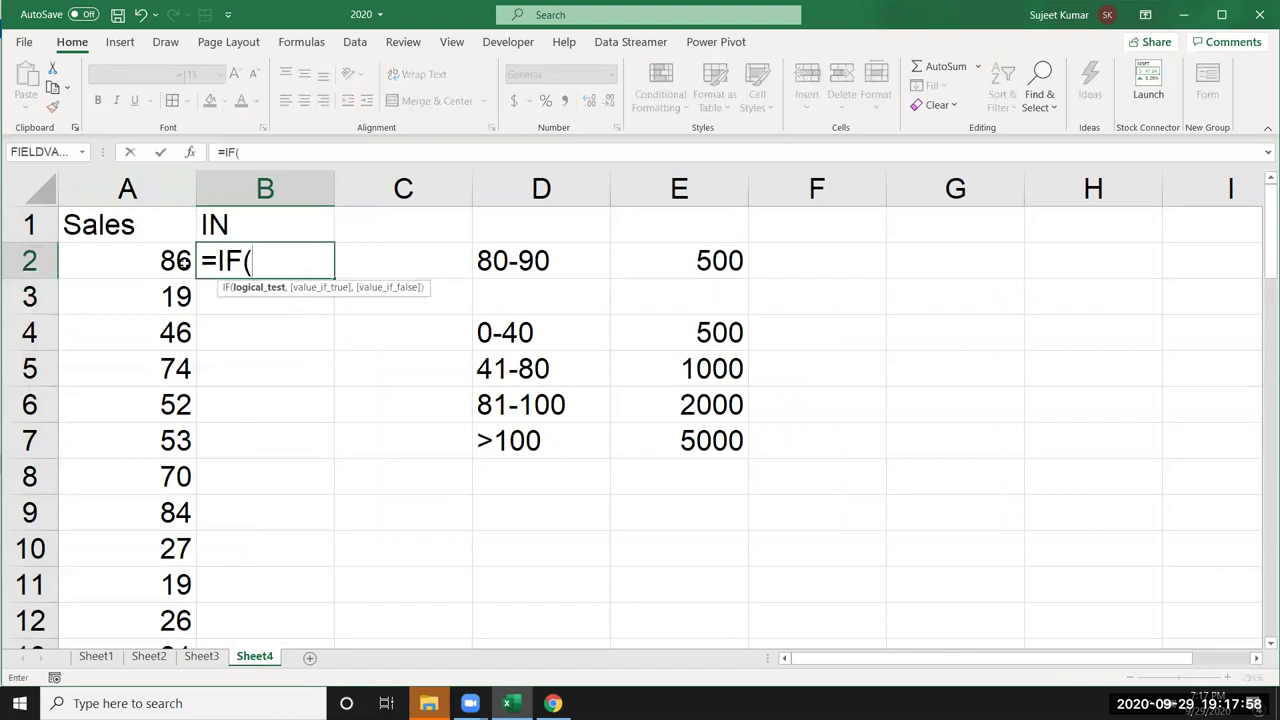
left_click(157, 261)
type("<=40,500,if")
key("Tab")
key("Left")
type("<=80,1000")
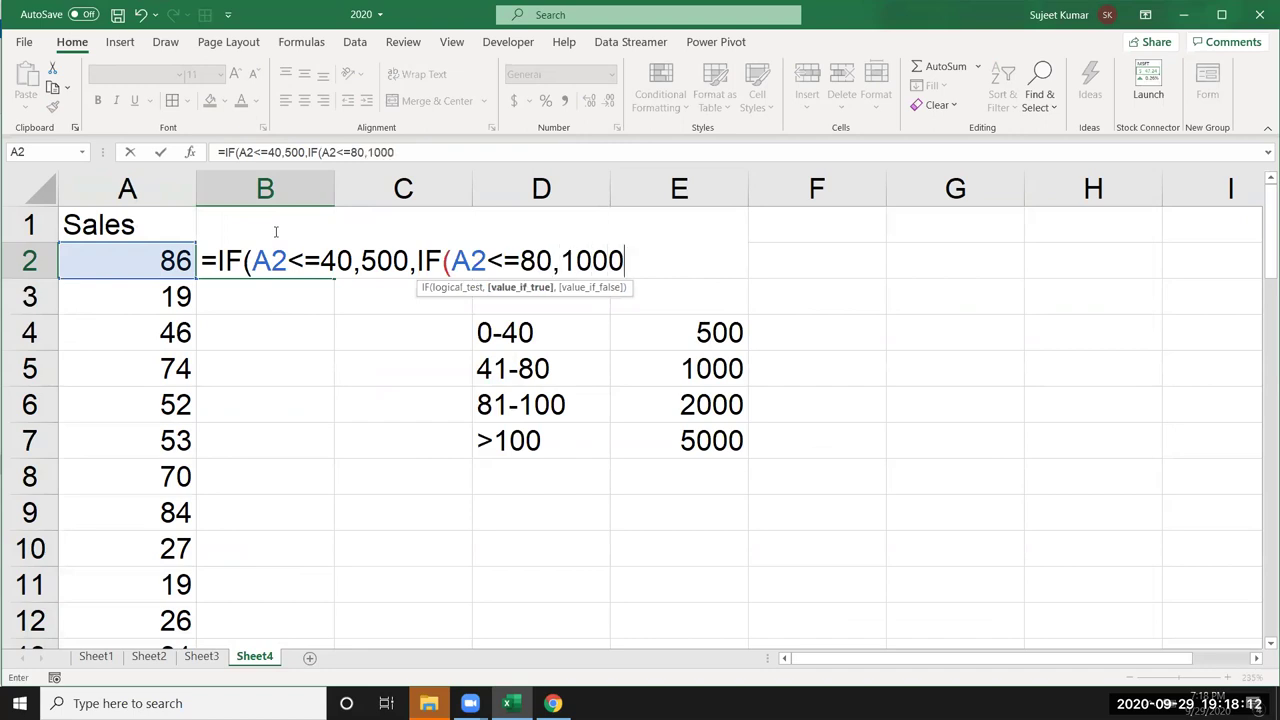
type(",if")
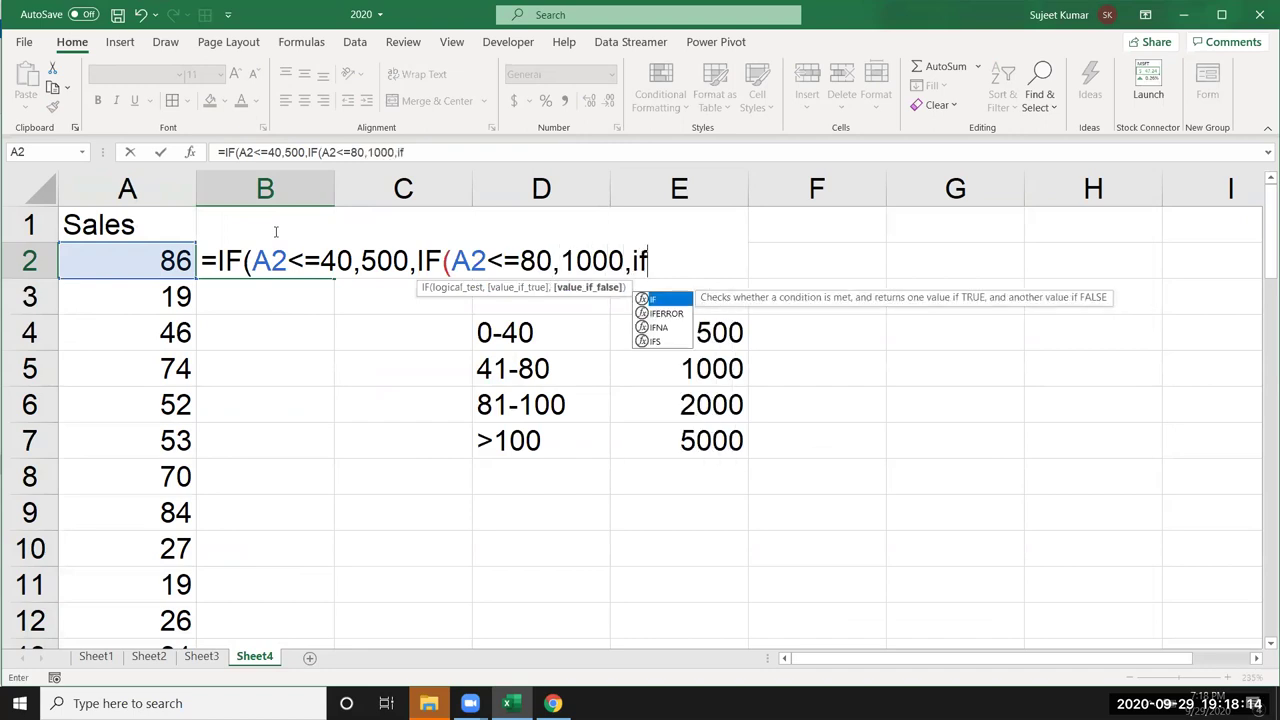
Finish with IF(A2<=100,2000,5000) and enter the formula, which shows 2000 for 86.
key("Tab")
key("Left")
type("<=")
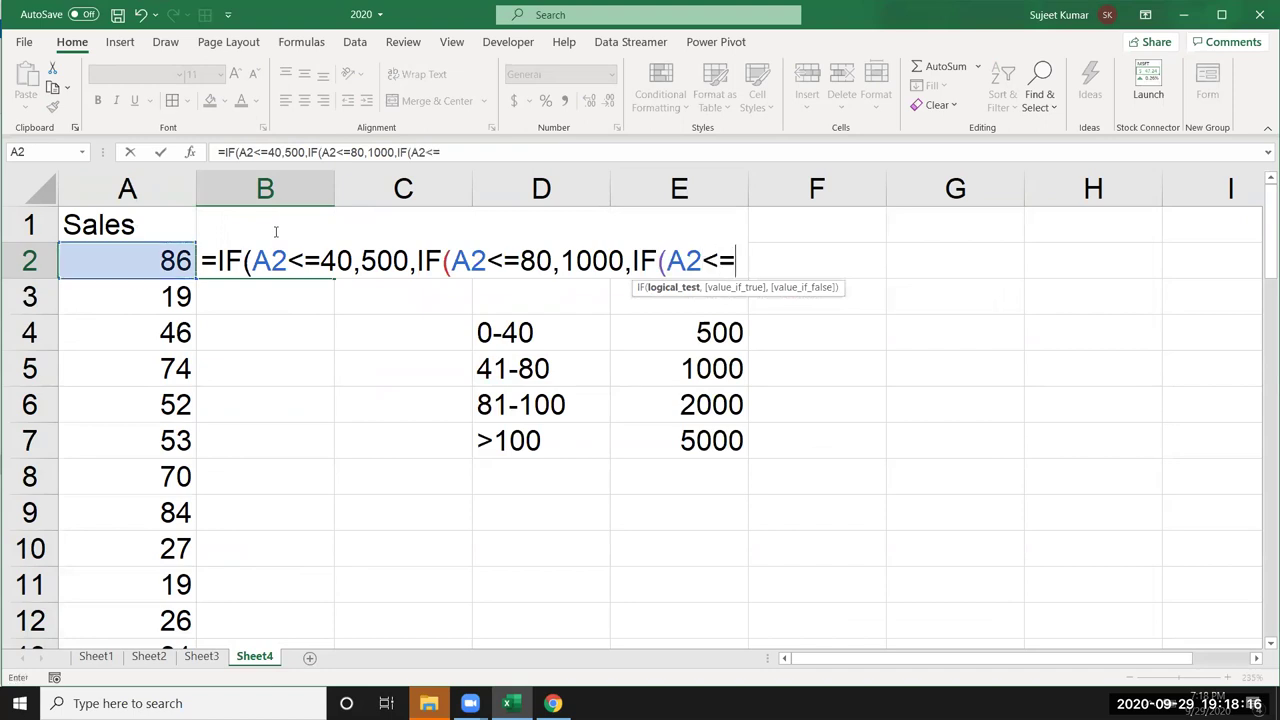
type("2000")
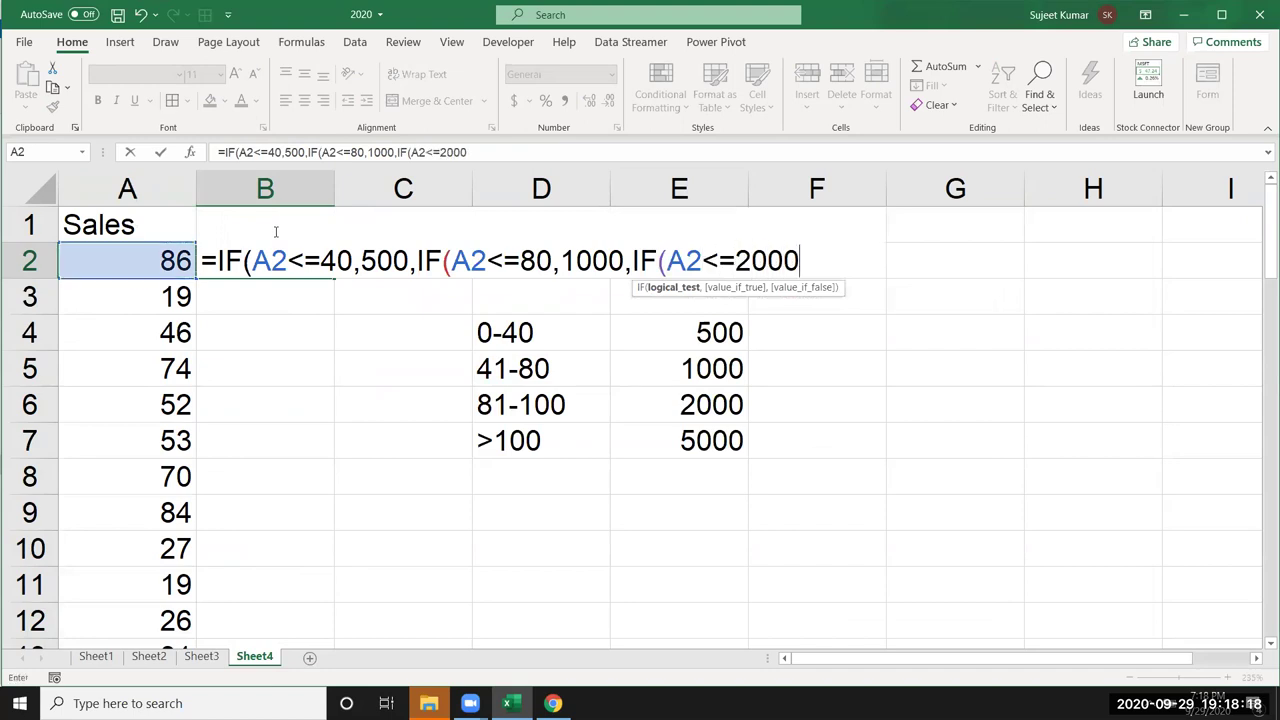
key("BackSpace")
key("BackSpace")
key("BackSpace")
key("BackSpace")
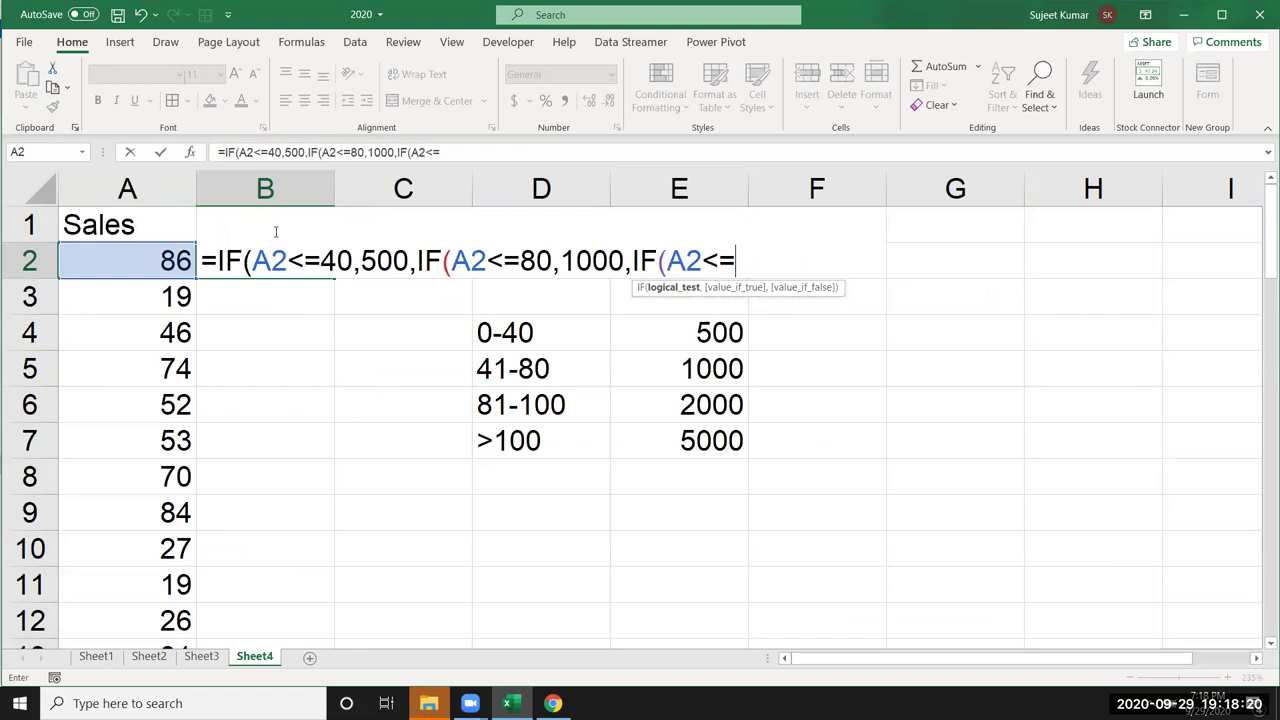
type("100,2000,5000")
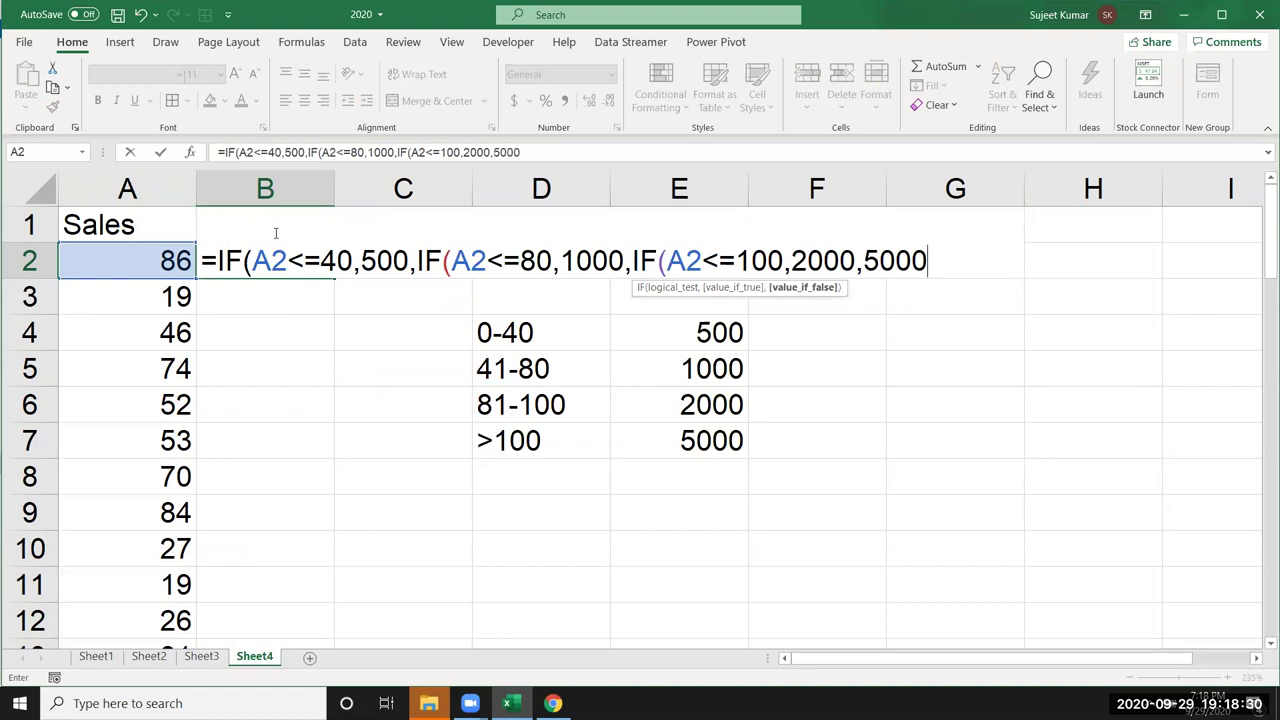
key("Return")
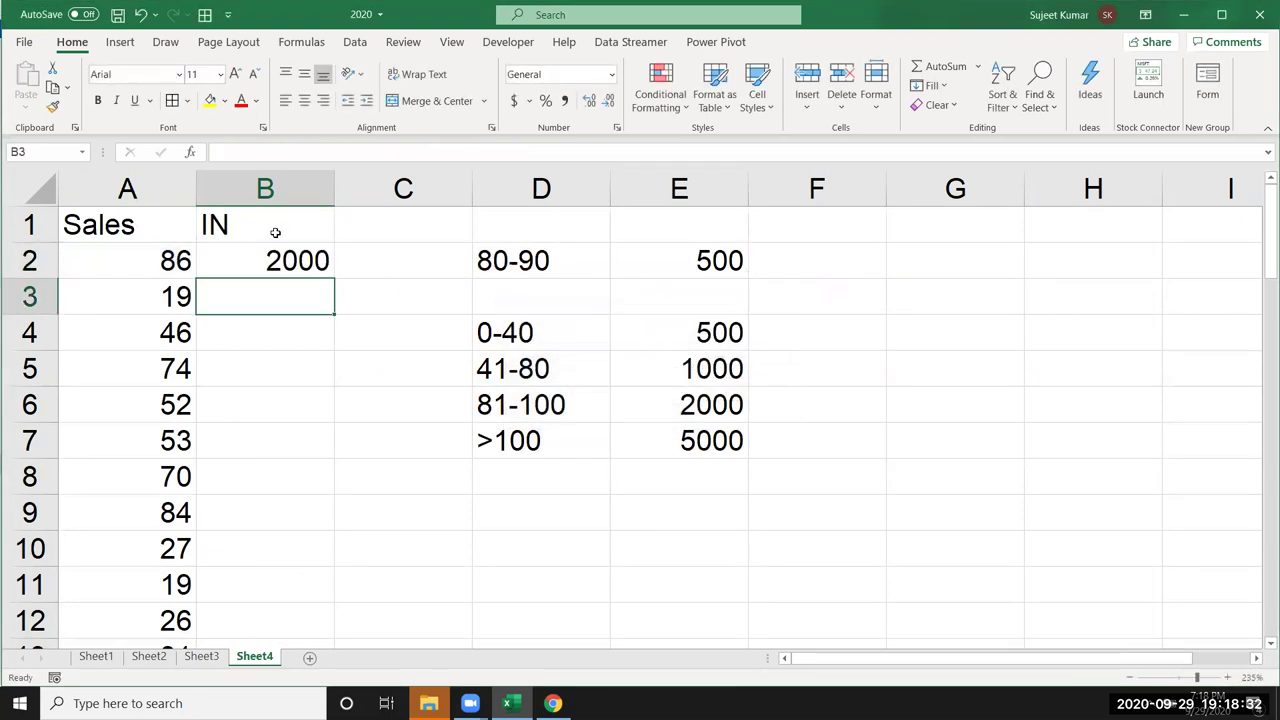
Fill B2's nested IF down column B (19→500, 46→1000, 84→2000) and reopen B2's formula.
key("Up")
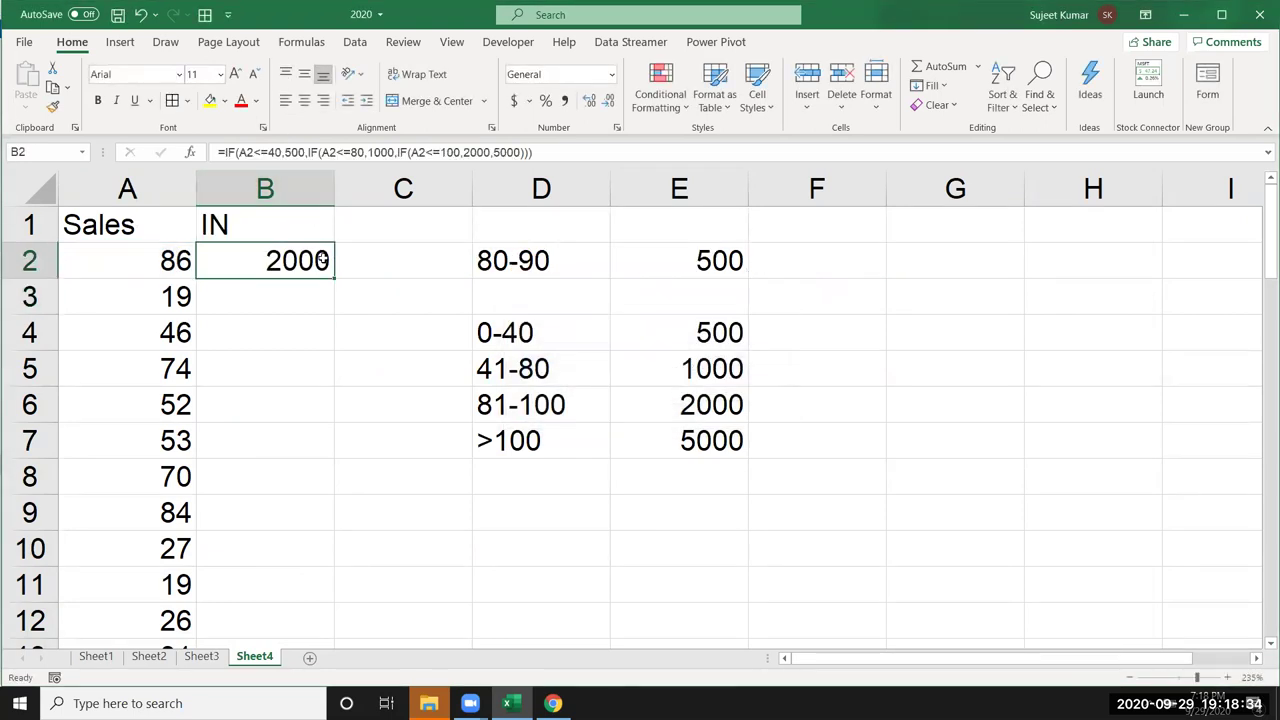
double_click(336, 280)
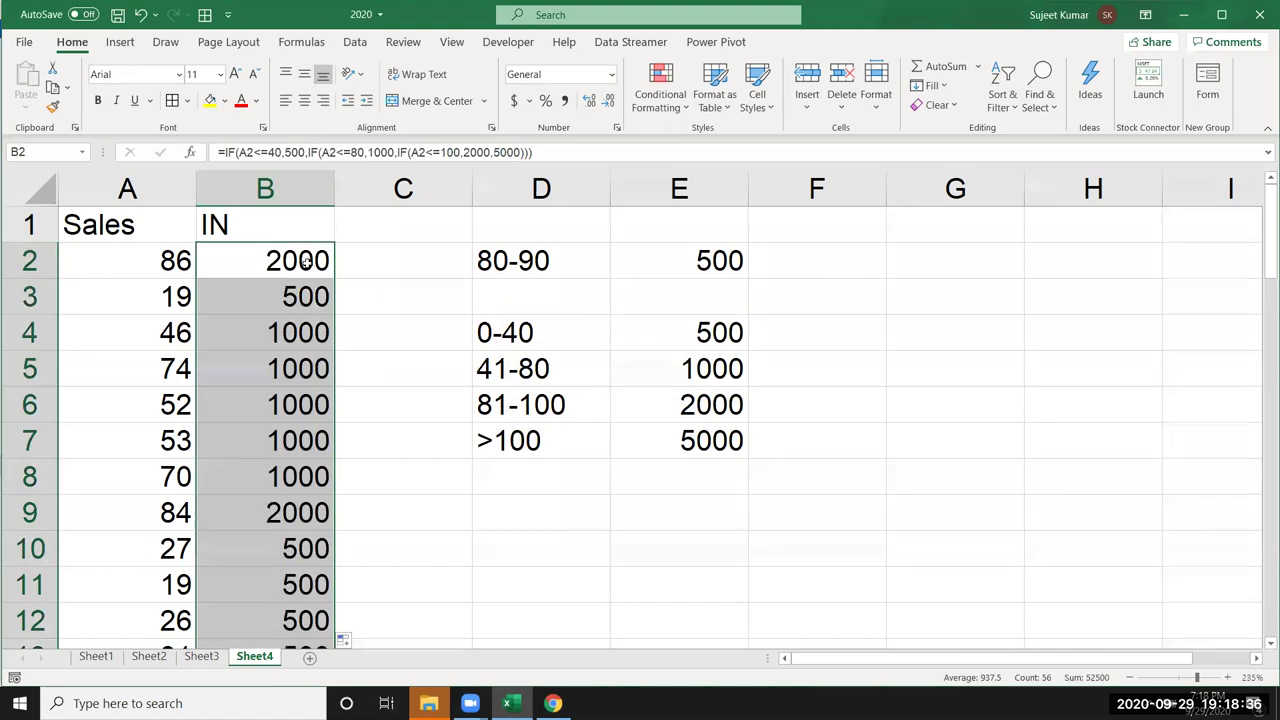
double_click(305, 262)
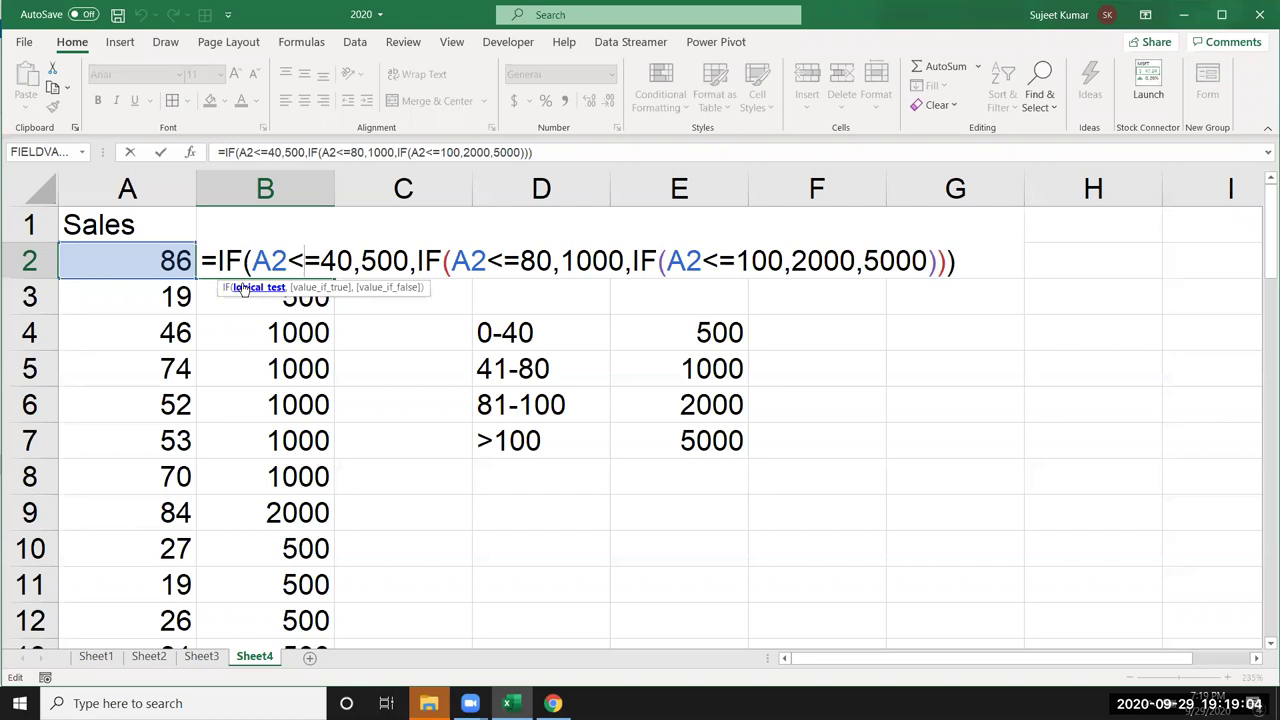
Change D4's band label from 0-40 to text '5-40, undoing the unwanted date conversion.
key("Return")
left_click(484, 332)
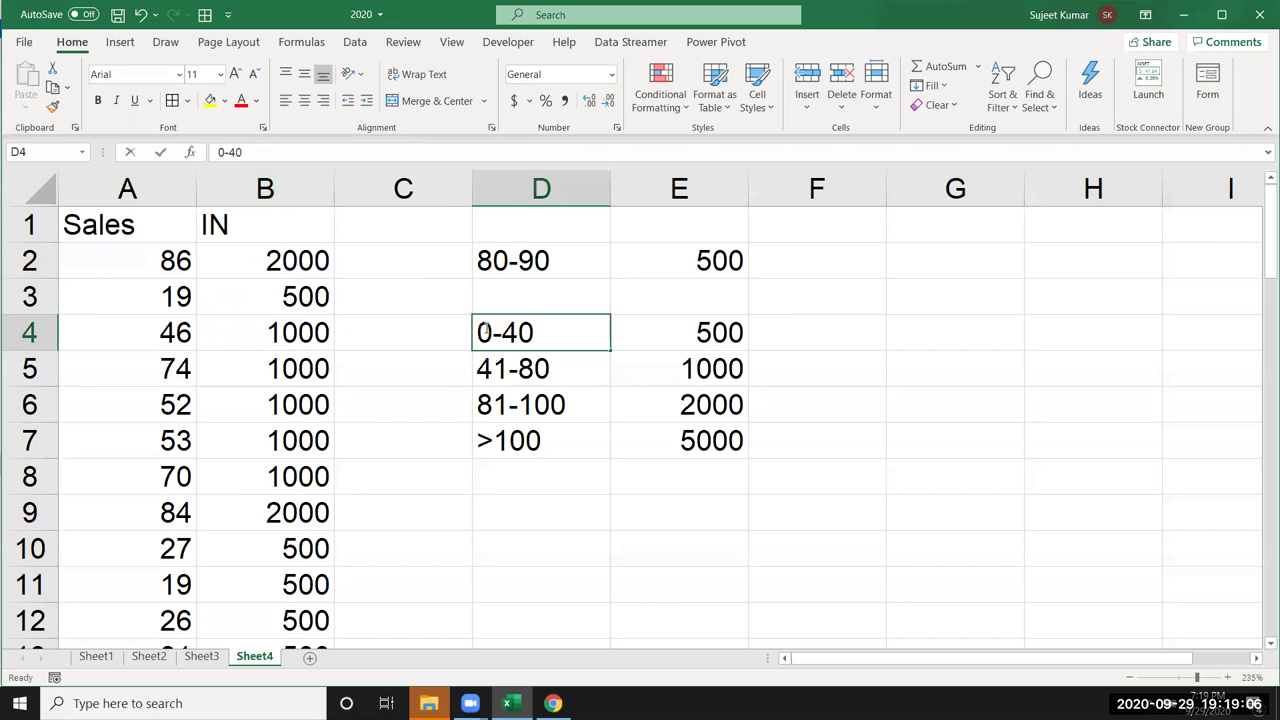
double_click(484, 332)
key("BackSpace")
type("5")
key("Return")
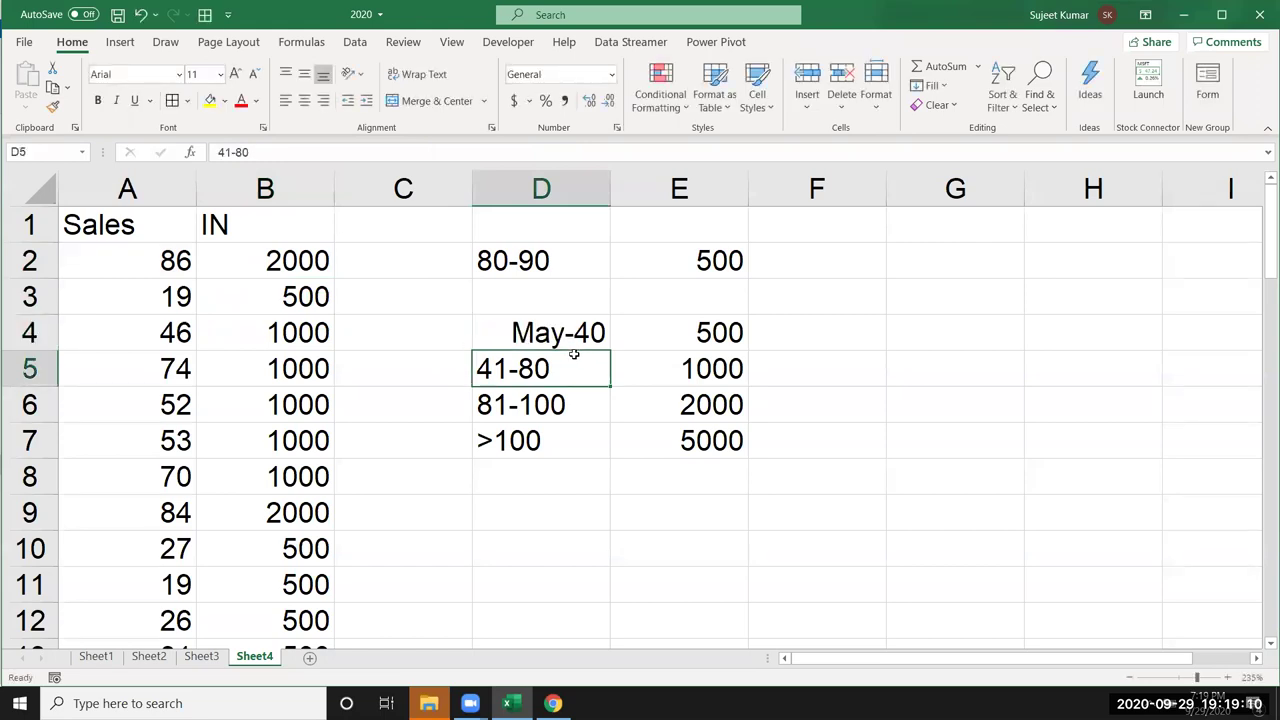
key("Up")
key("ctrl+z")
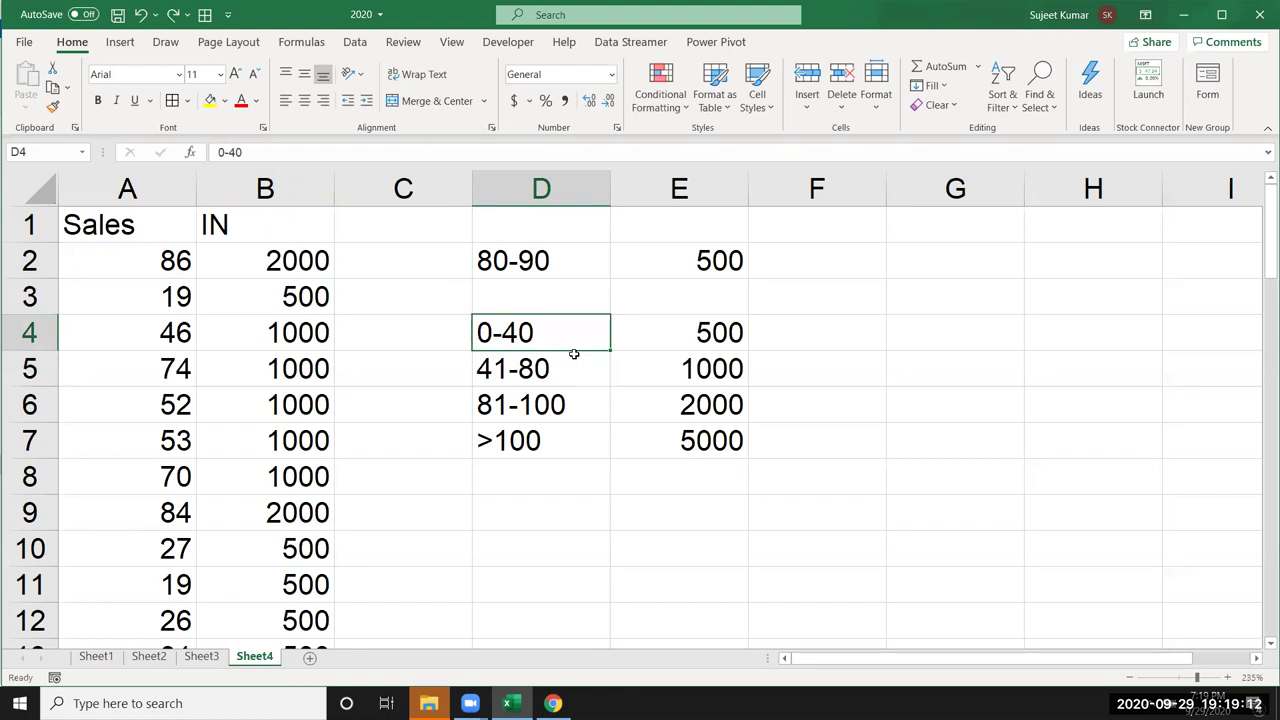
type("'5-40")
key("Return")
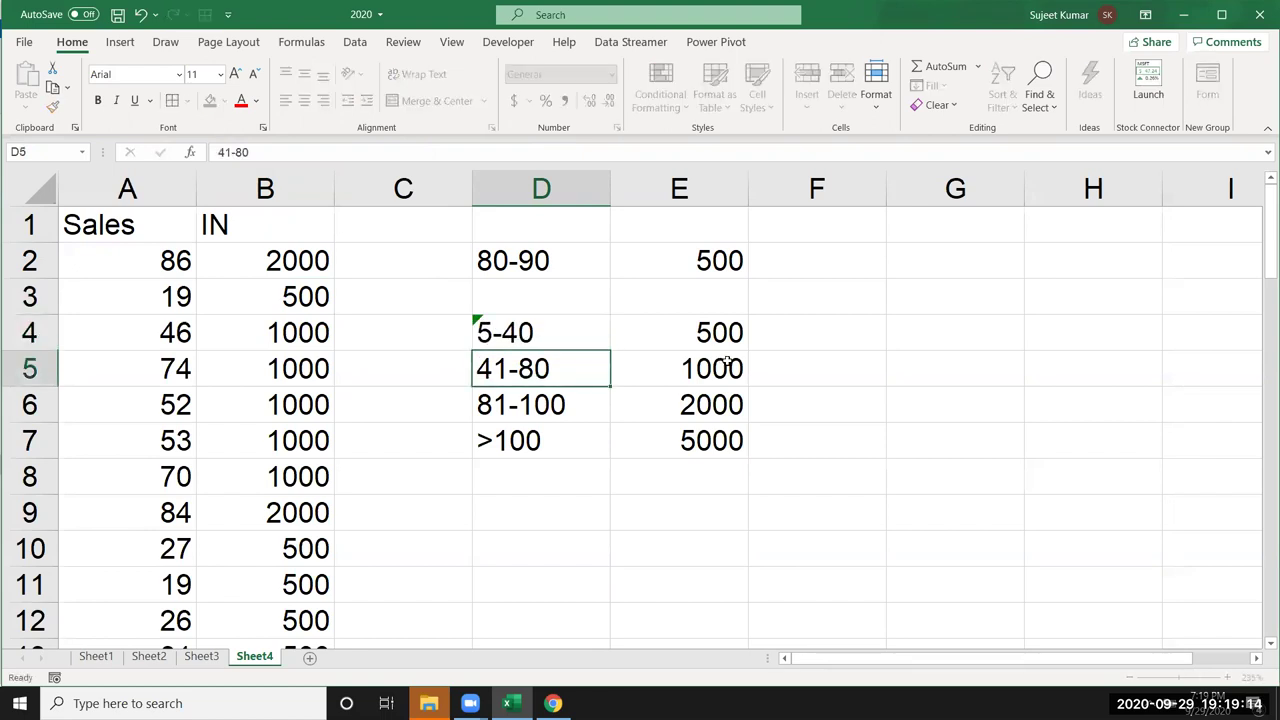
key("Up")
key("Up")
key("Up")
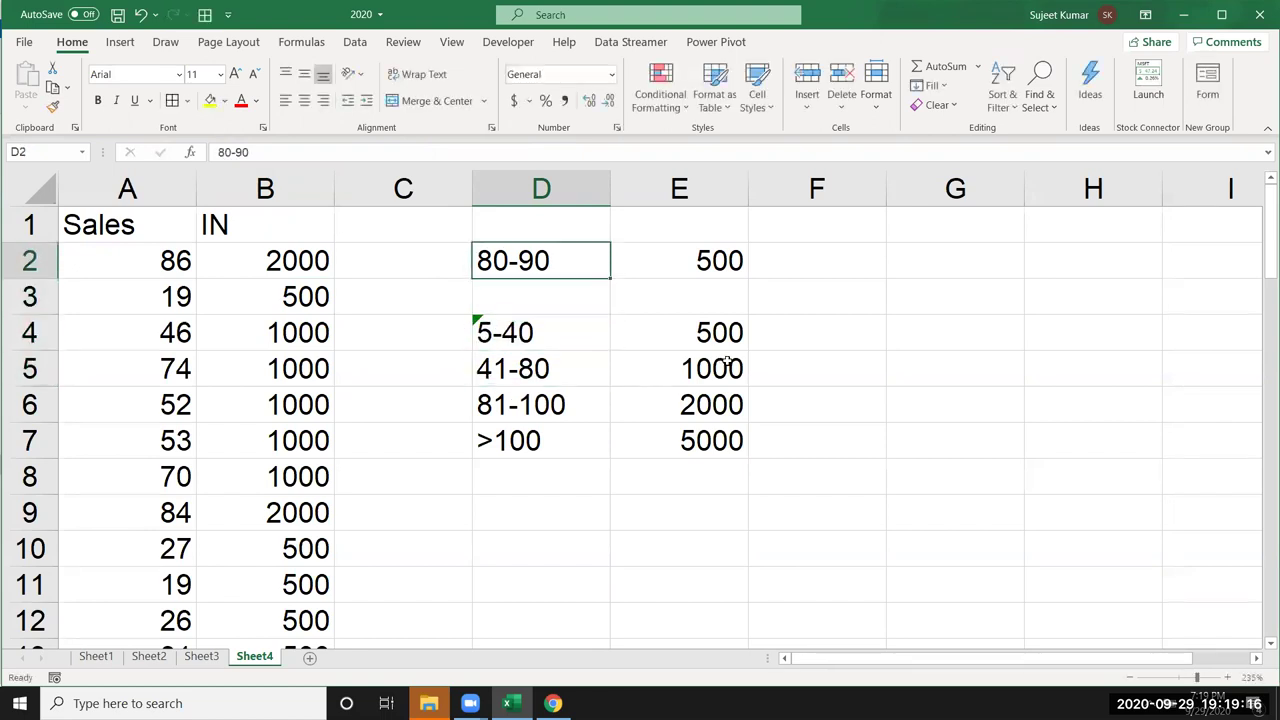
Prefix B2's formula with IF(a2<5,0, and refill column B with the updated formula.
key("Left")
key("Left")
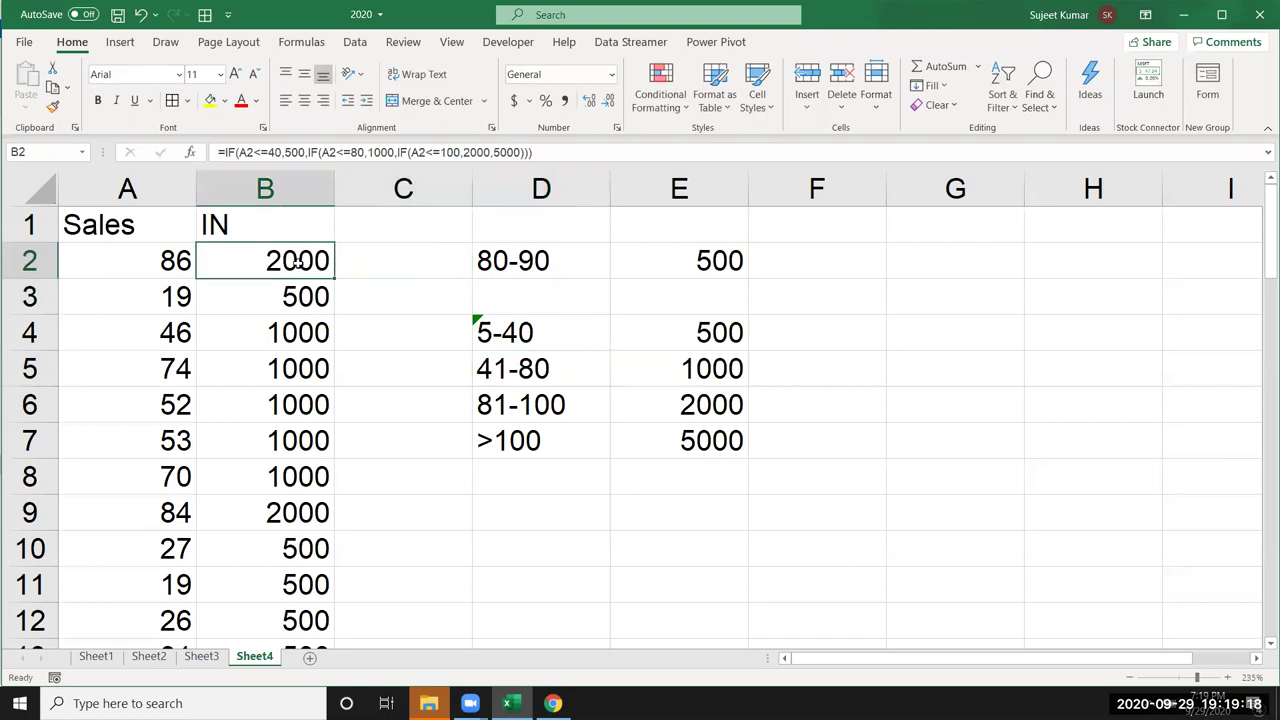
double_click(298, 265)
left_click(250, 261)
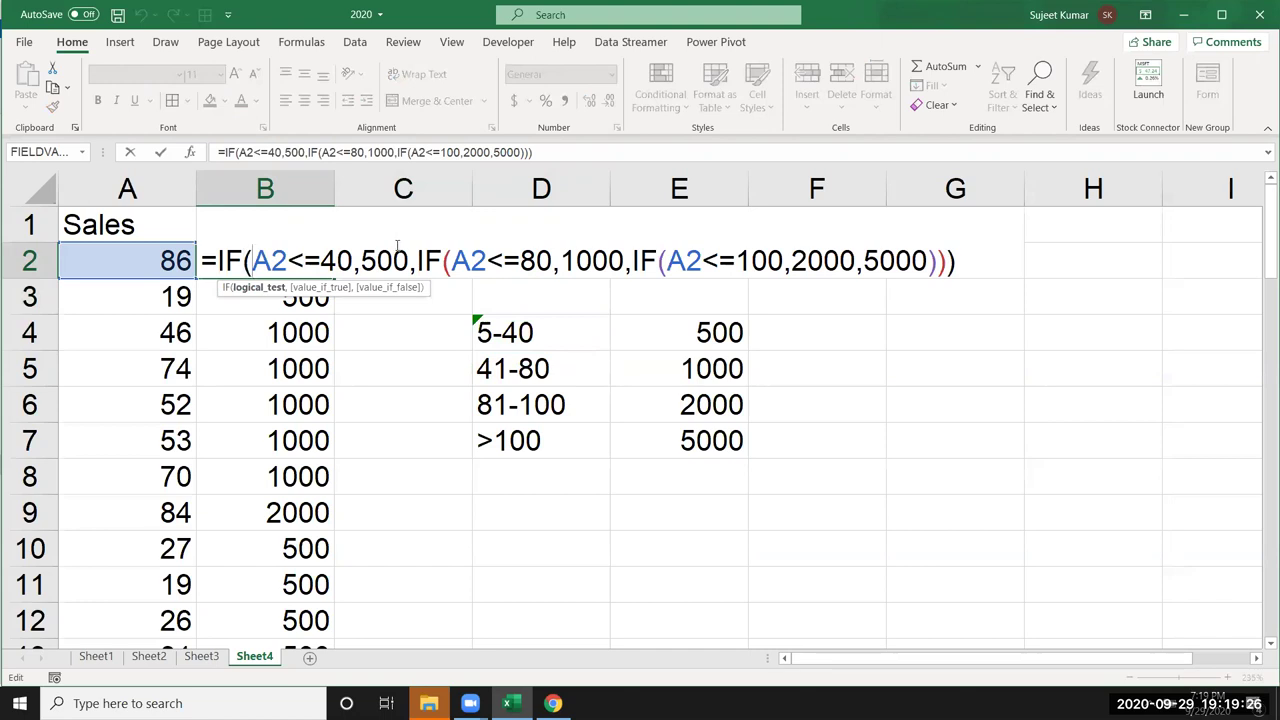
key("Left")
key("Left")
key("Left")
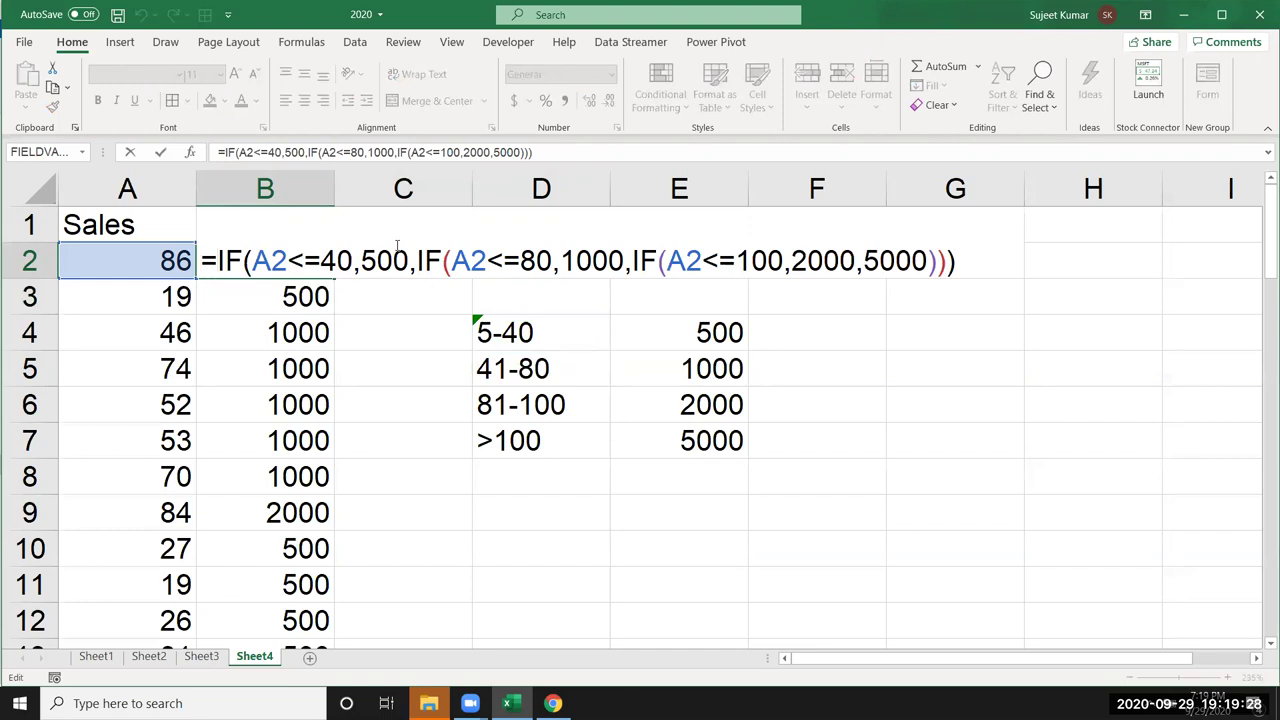
type("if")
key("Tab")
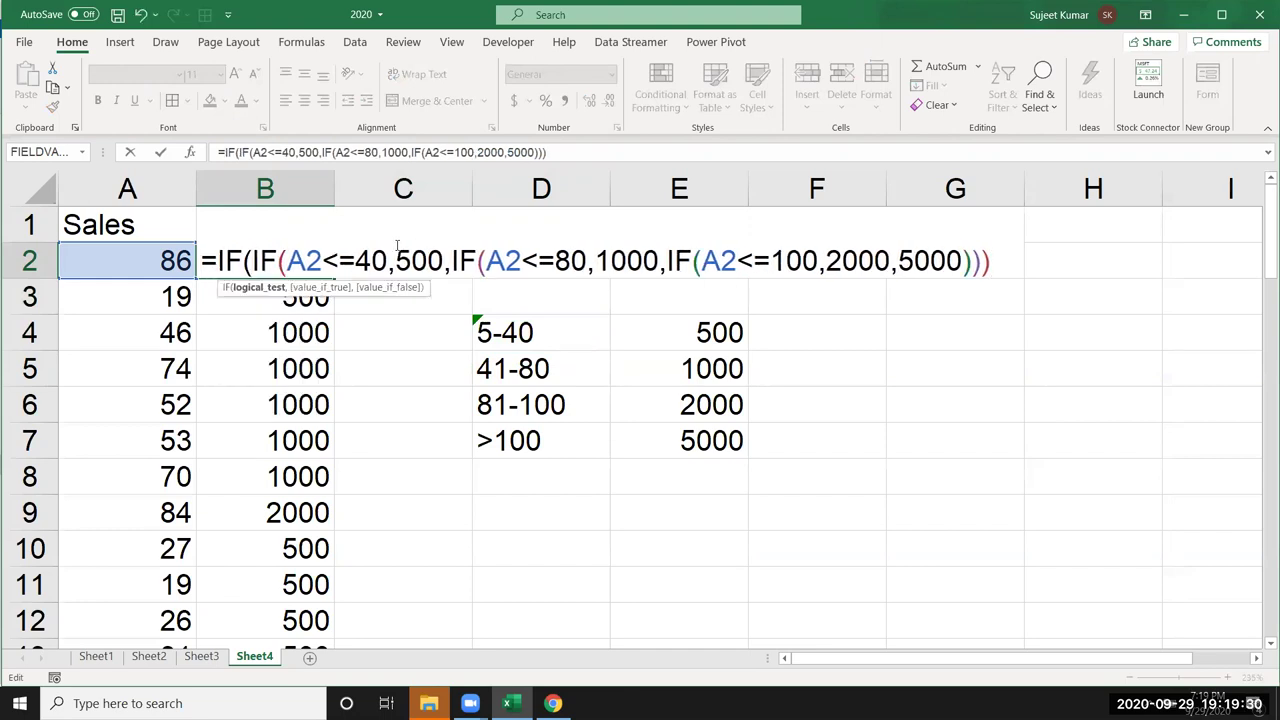
type("a2<=")
key("BackSpace")
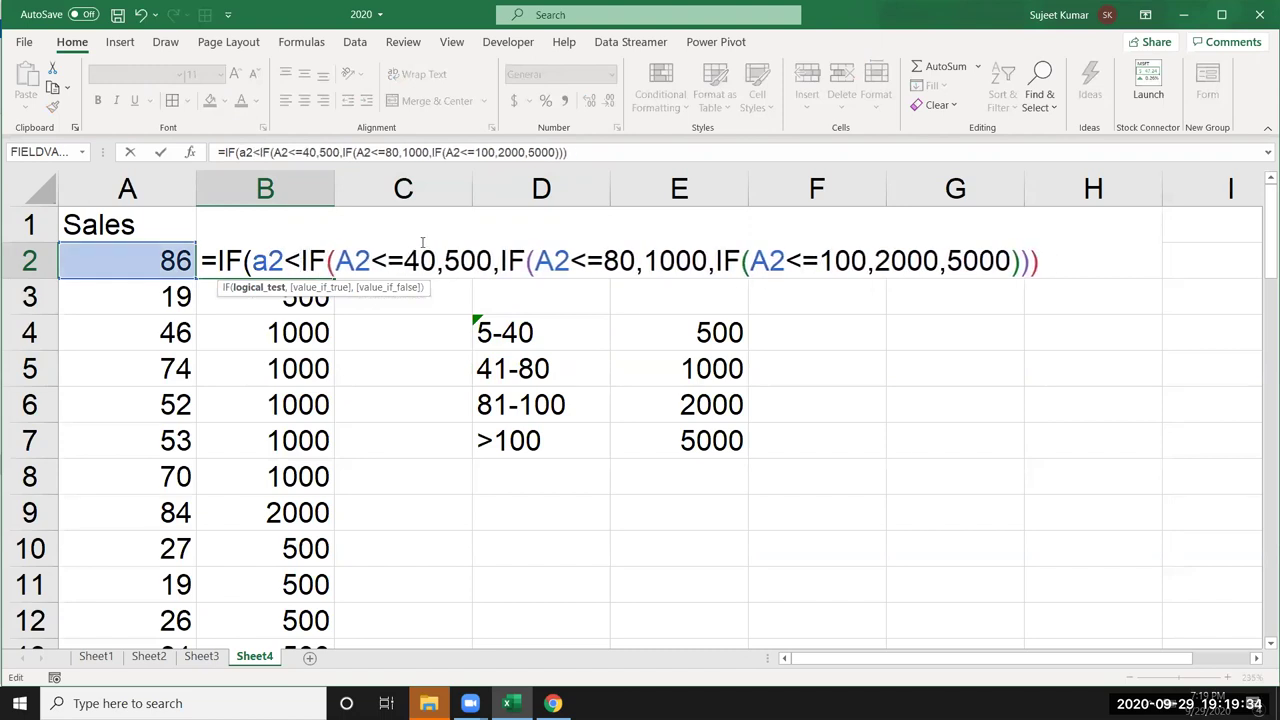
type("5,0")
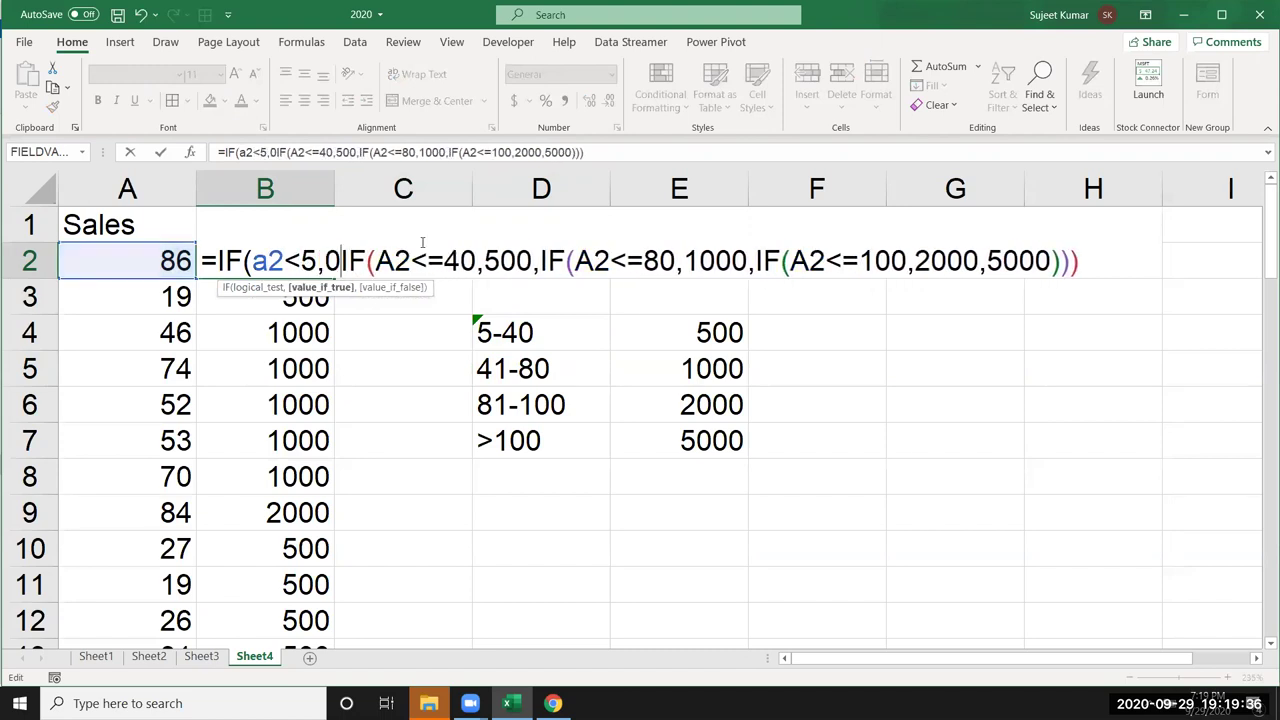
type(",")
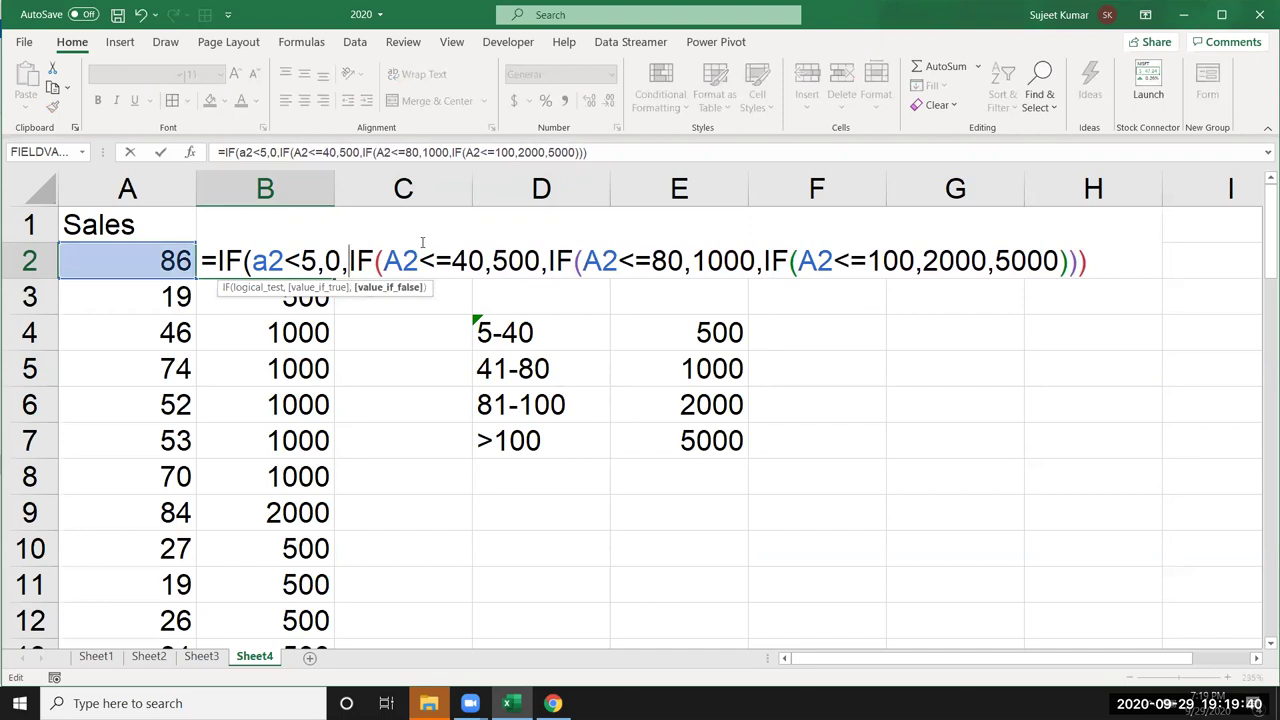
key("Return")
key("Return")
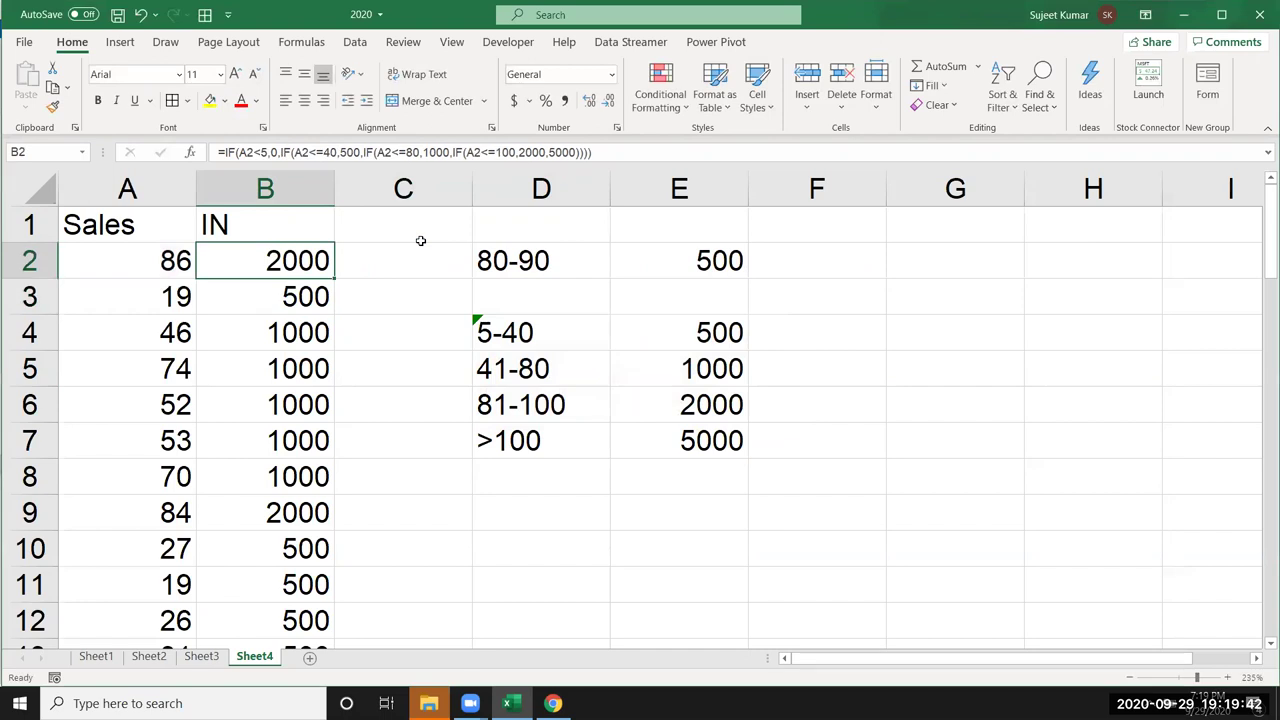
double_click(333, 277)
left_click(300, 259)
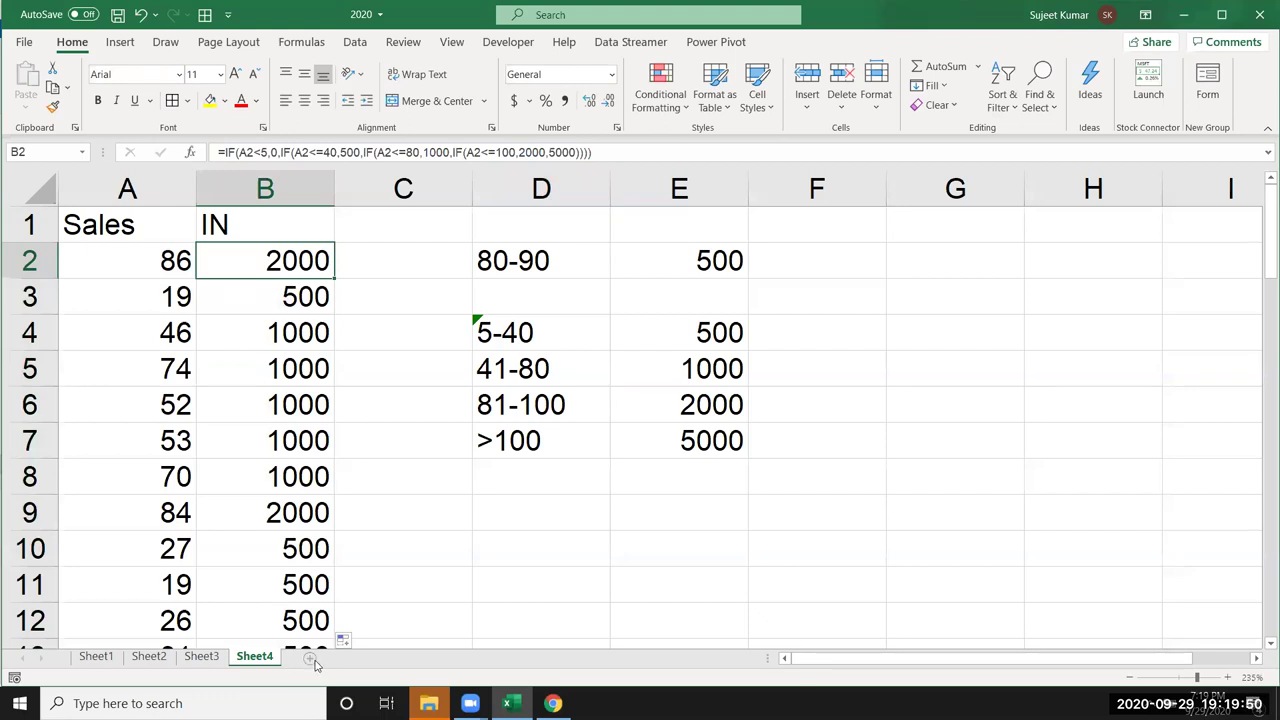
Add Sheet5, zoom in, and type the income 560000 into A2.
left_click(310, 658)
left_click(235, 518)
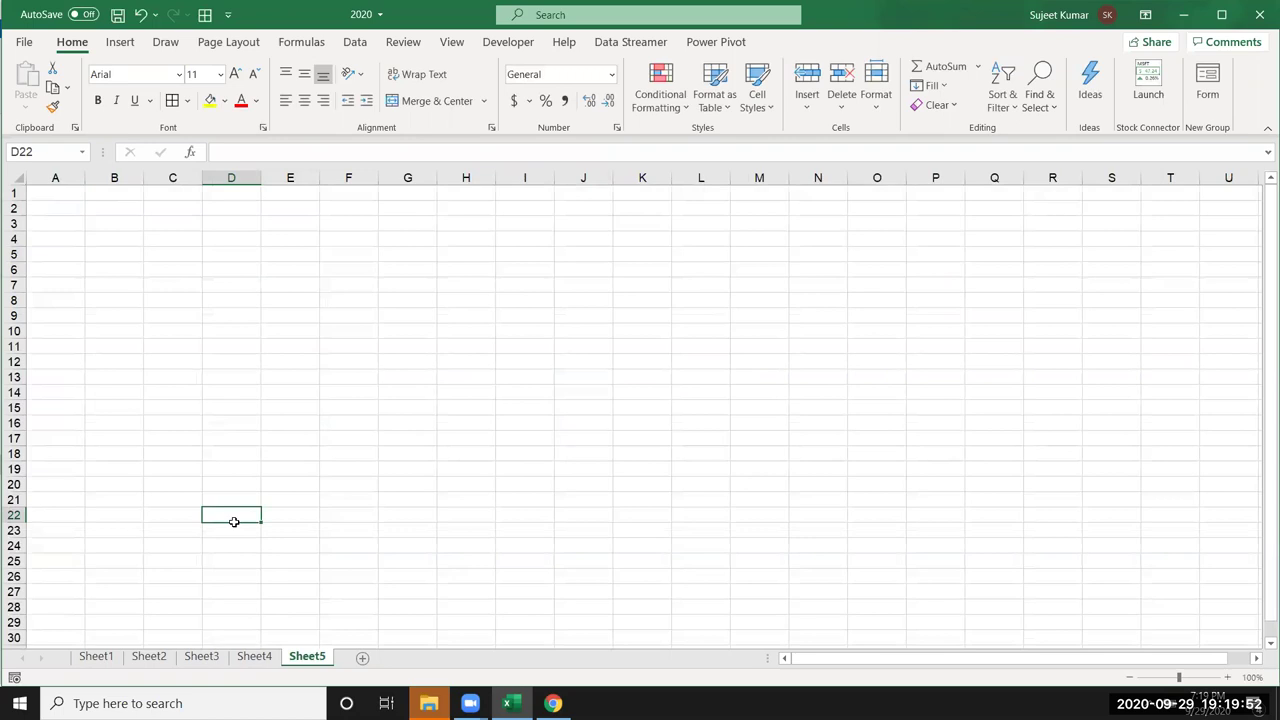
scroll(234, 520, "up", 6, "ctrl")
scroll(243, 504, "up", 3, "ctrl")
scroll(211, 397, "up", 4)
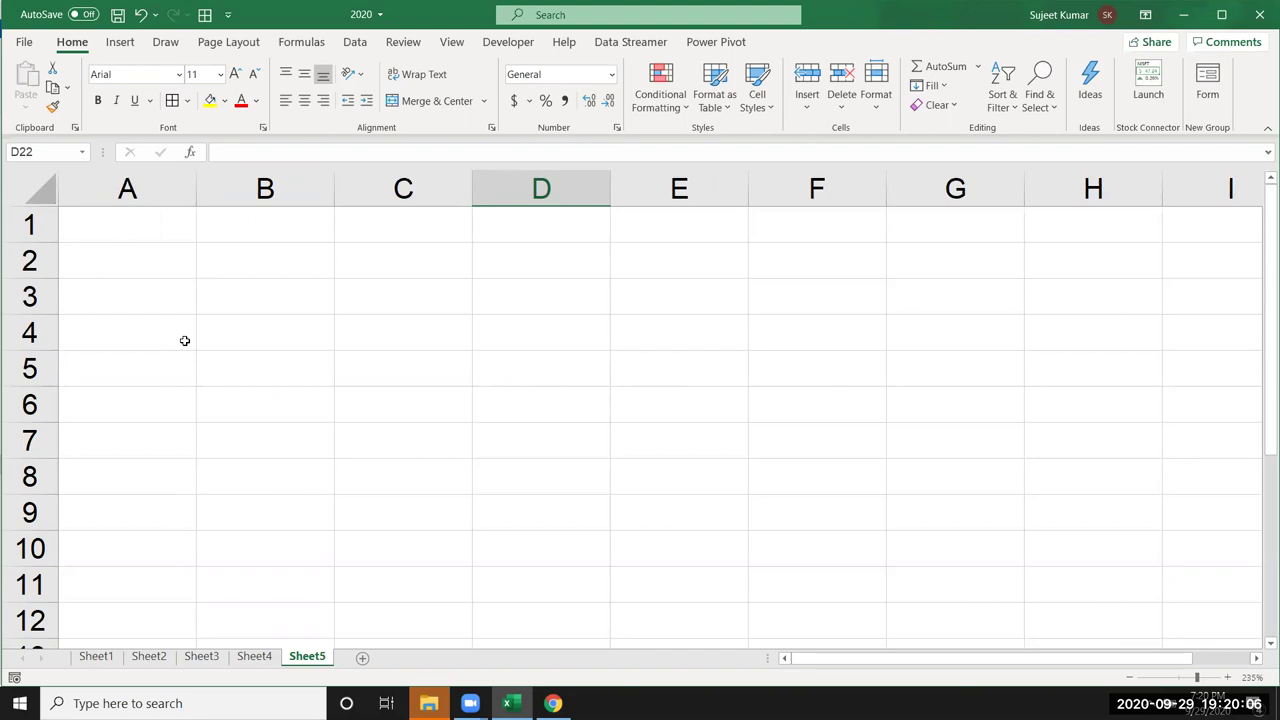
left_click(156, 271)
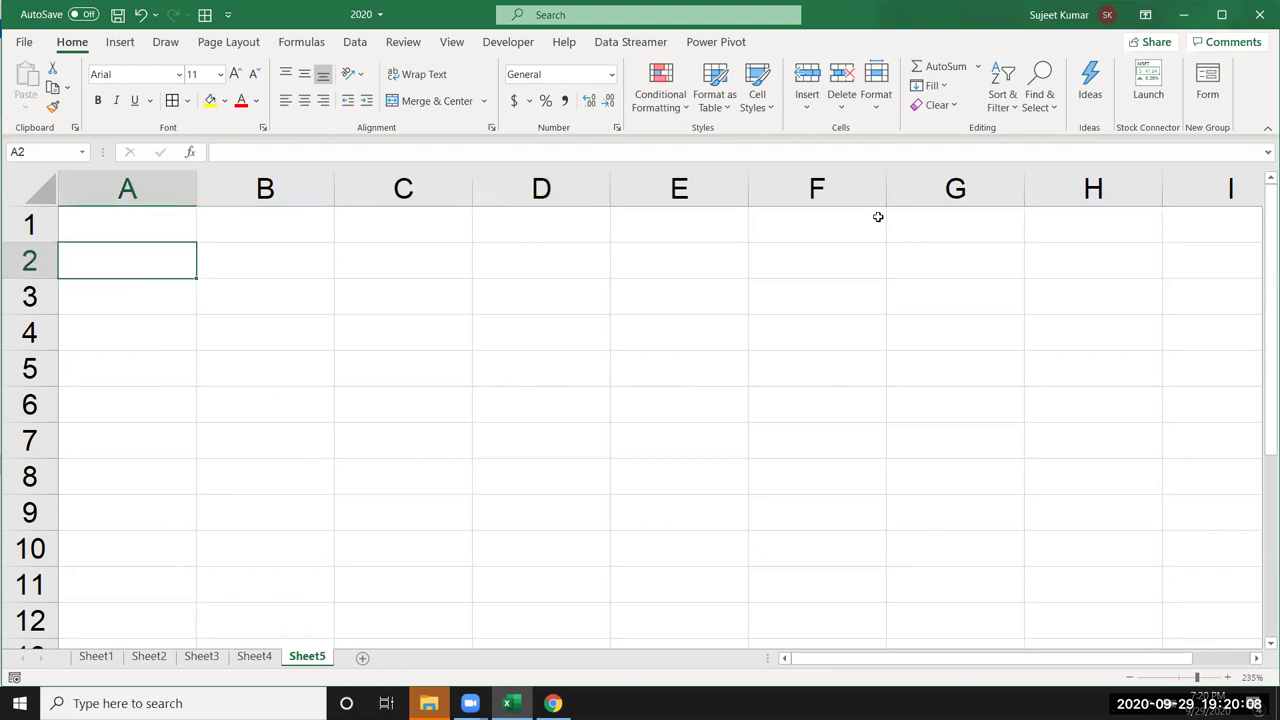
left_click(1082, 157)
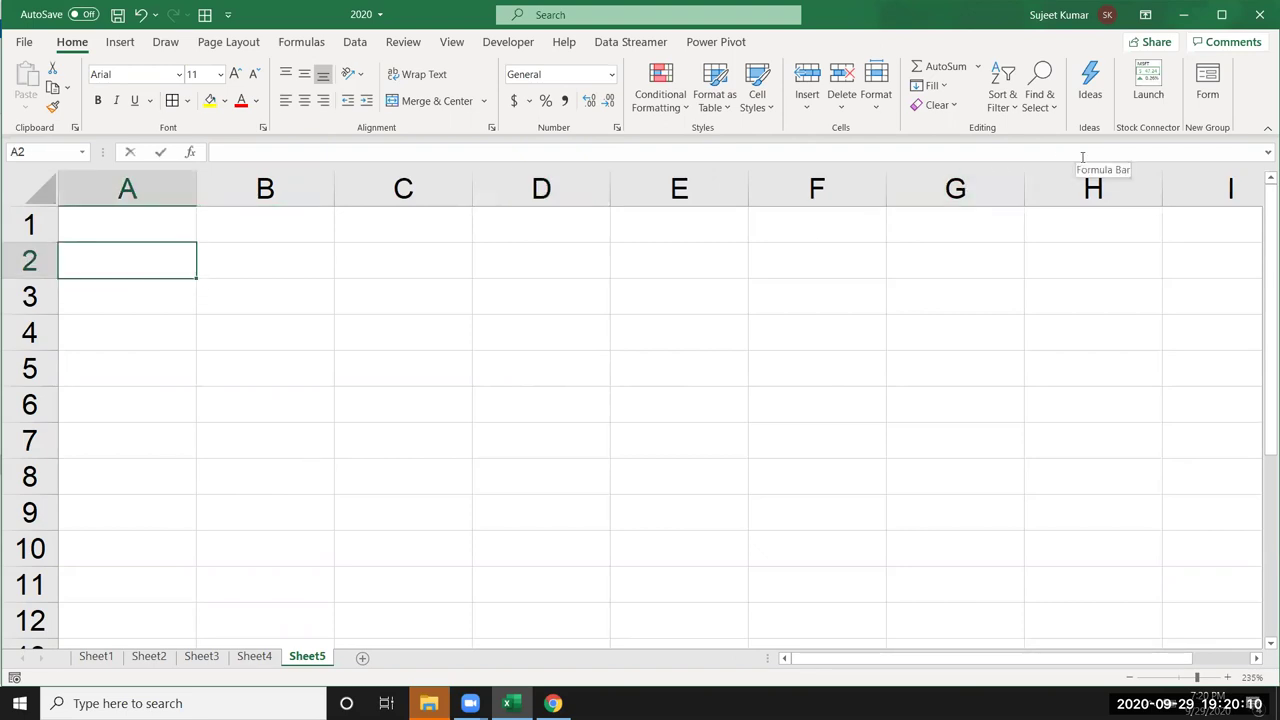
type("560000")
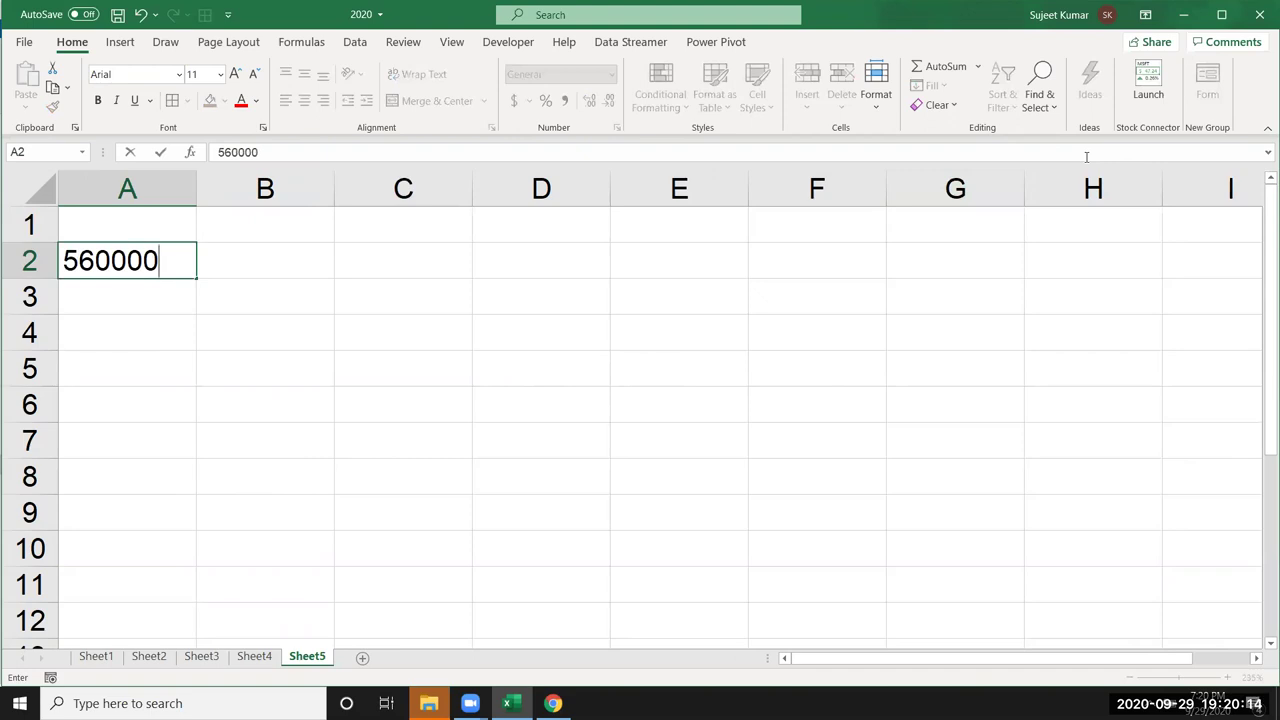
Commit 560000 in A2 and start the slab table with 0-3L at rate 0 in C2:D2.
key("Return")
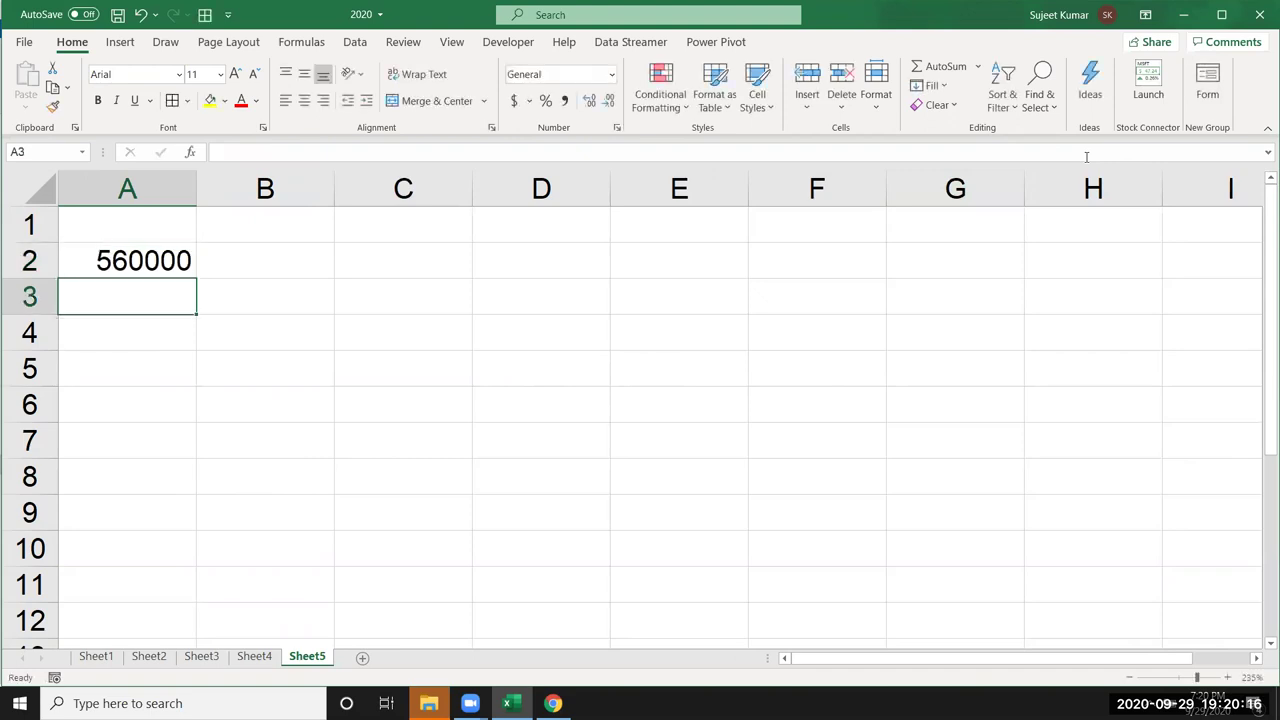
key("Up")
key("Right")
key("Right")
key("Right")
key("Left")
type("0-3L")
key("Return")
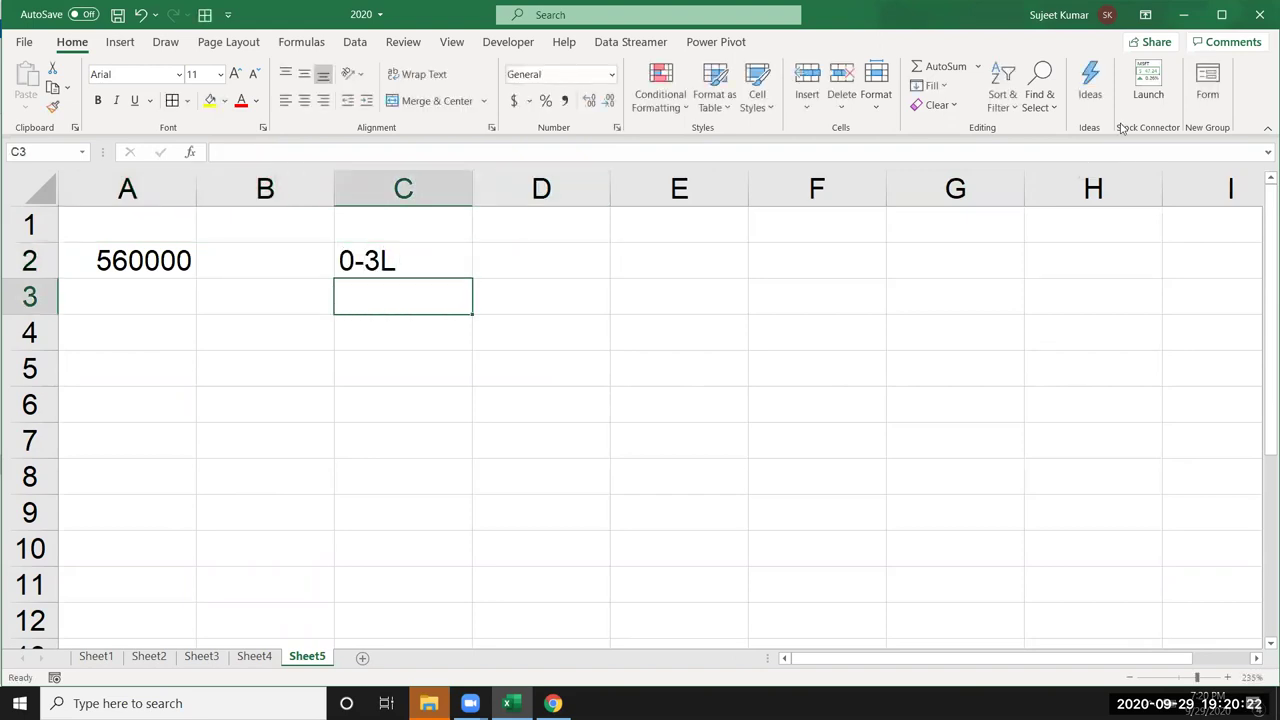
key("Up")
key("Right")
type("0")
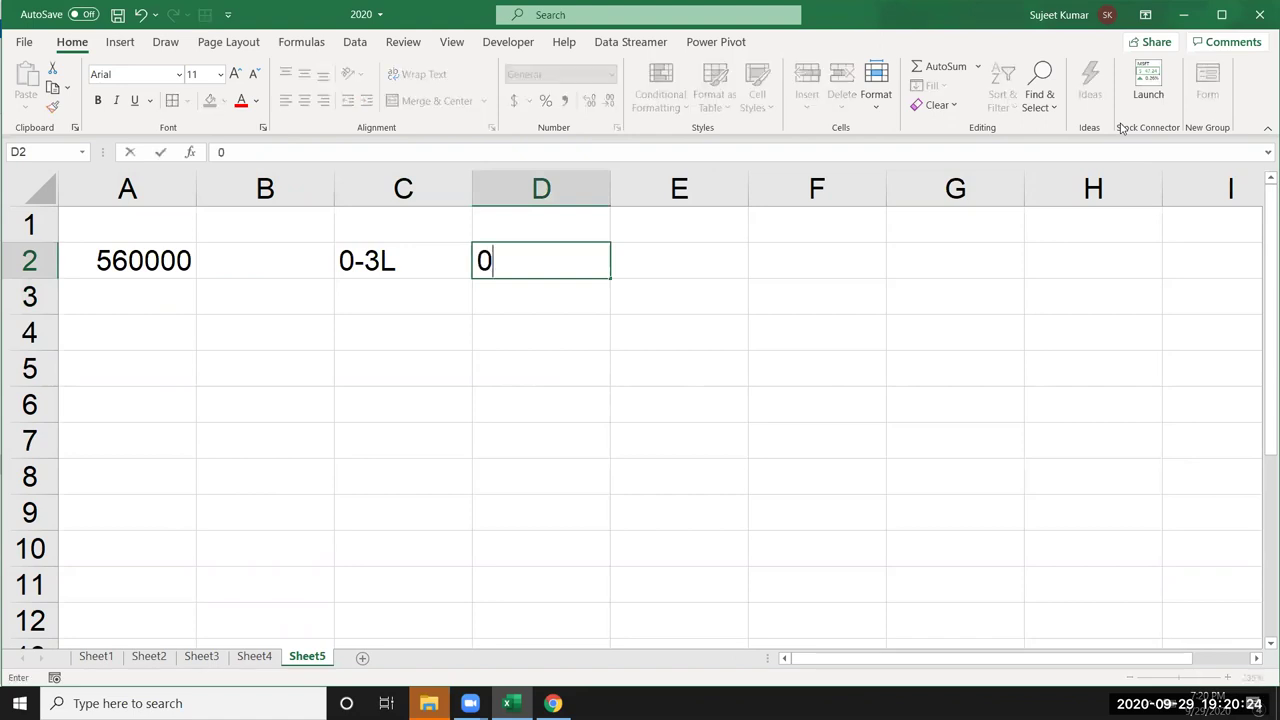
key("Return")
Add the 3-5L slab with a 10% rate in C3:D3.
key("Left")
type("3-5")
key("Return")
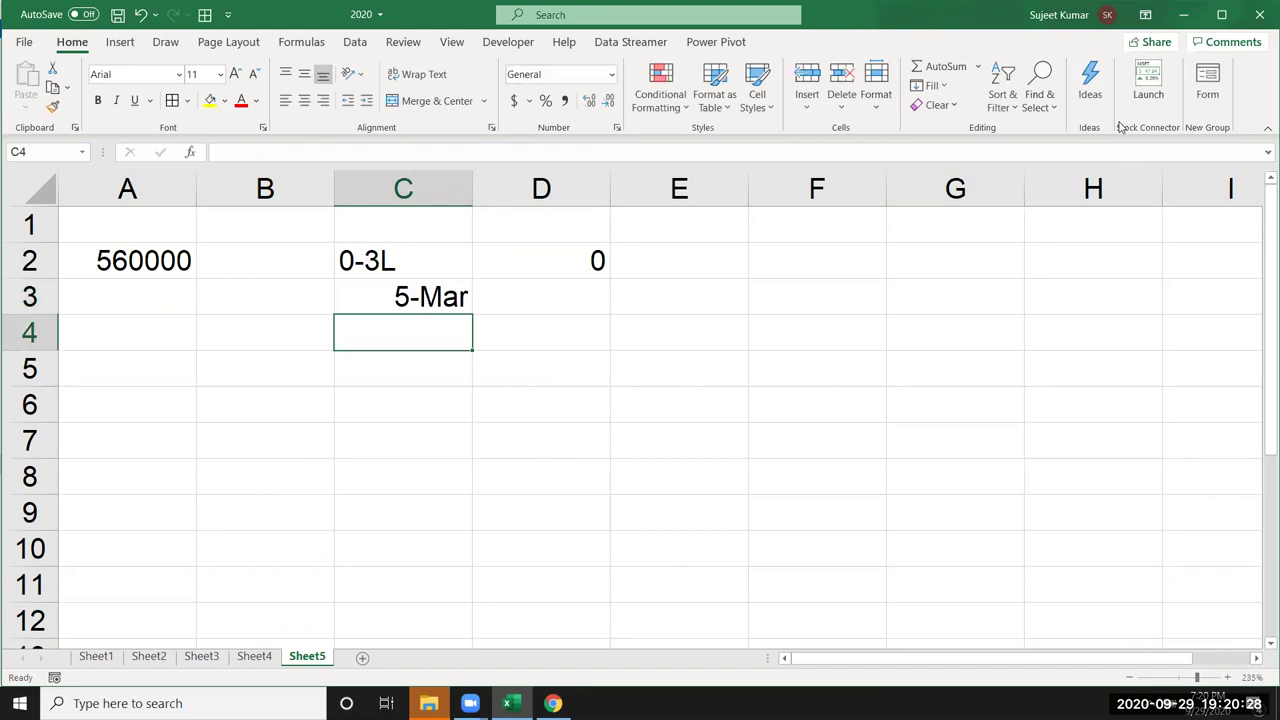
key("Up")
key("BackSpace")
key("Escape")
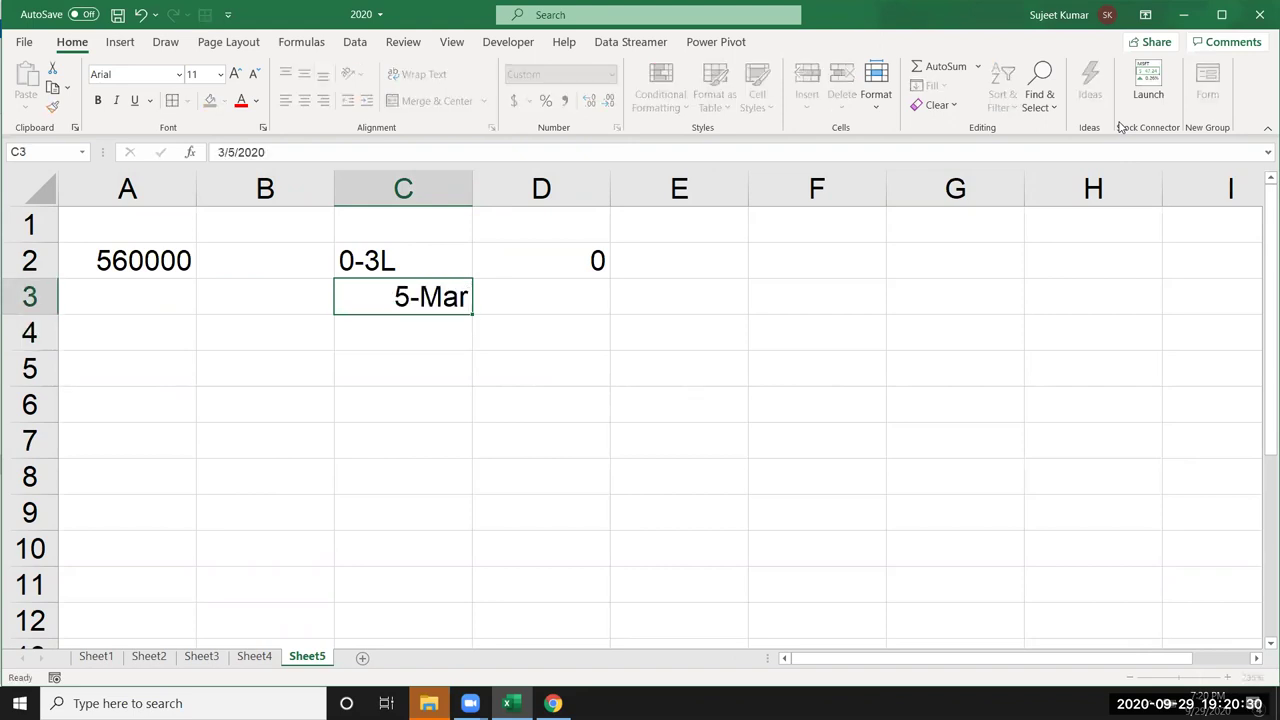
type("3-5L")
key("Tab")
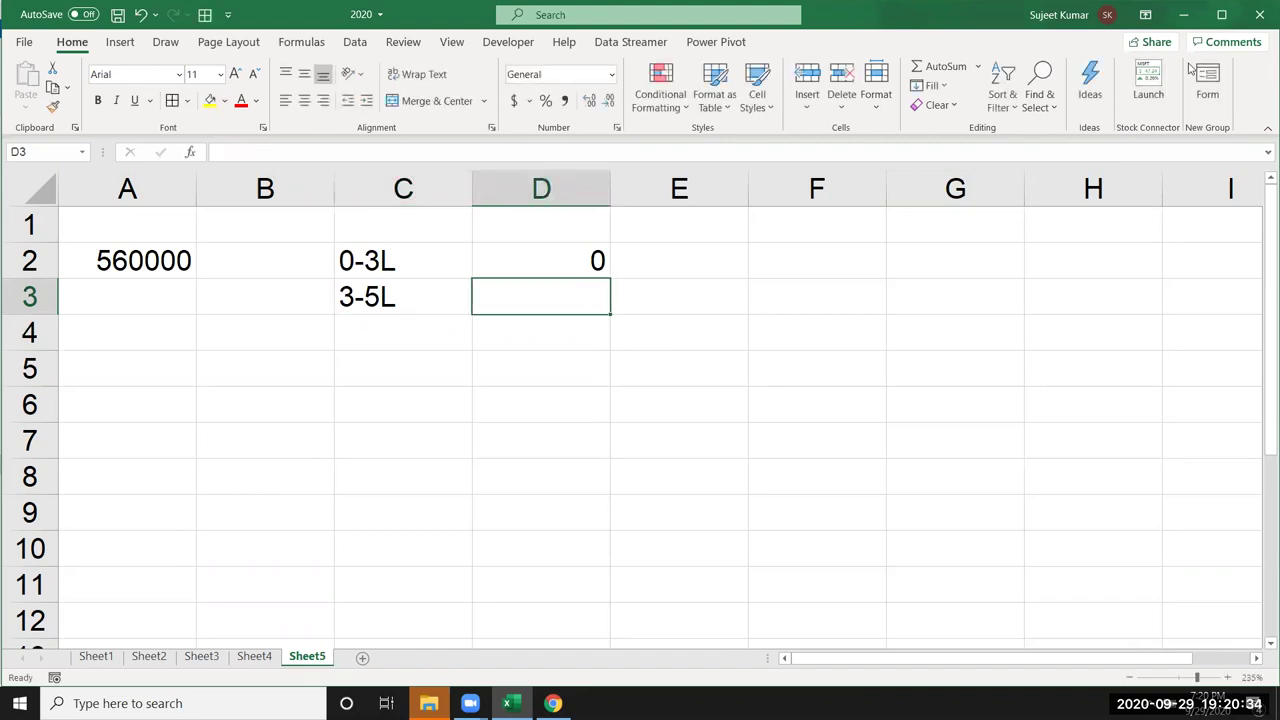
type("10%")
key("Return")
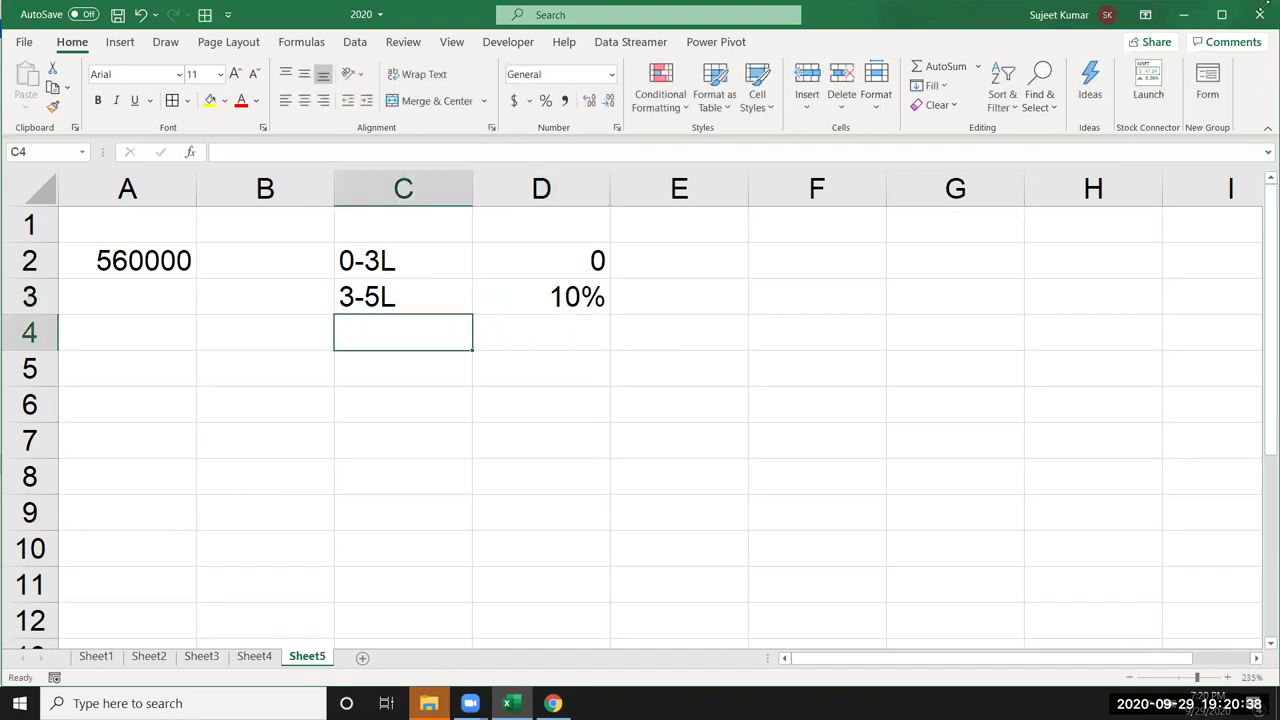
Add the 5-10L slab at 20% and the >10L slab at 30%.
type("5-10")
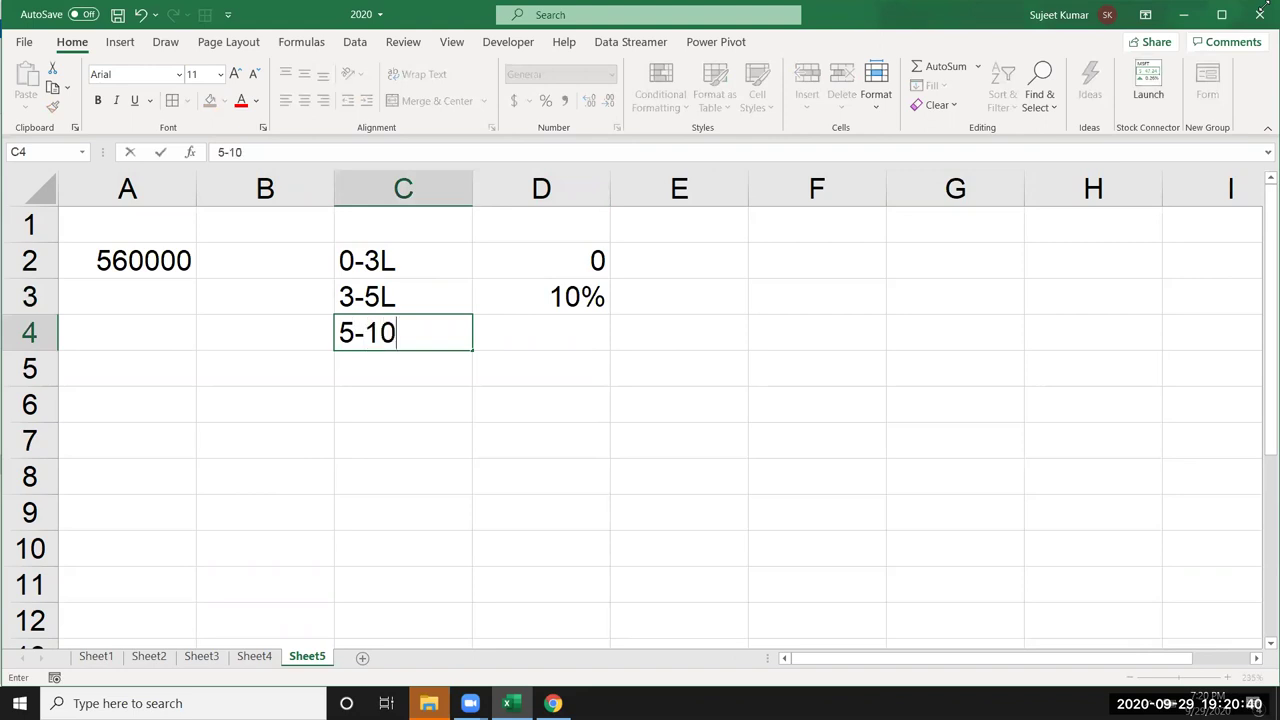
type("L")
key("Tab")
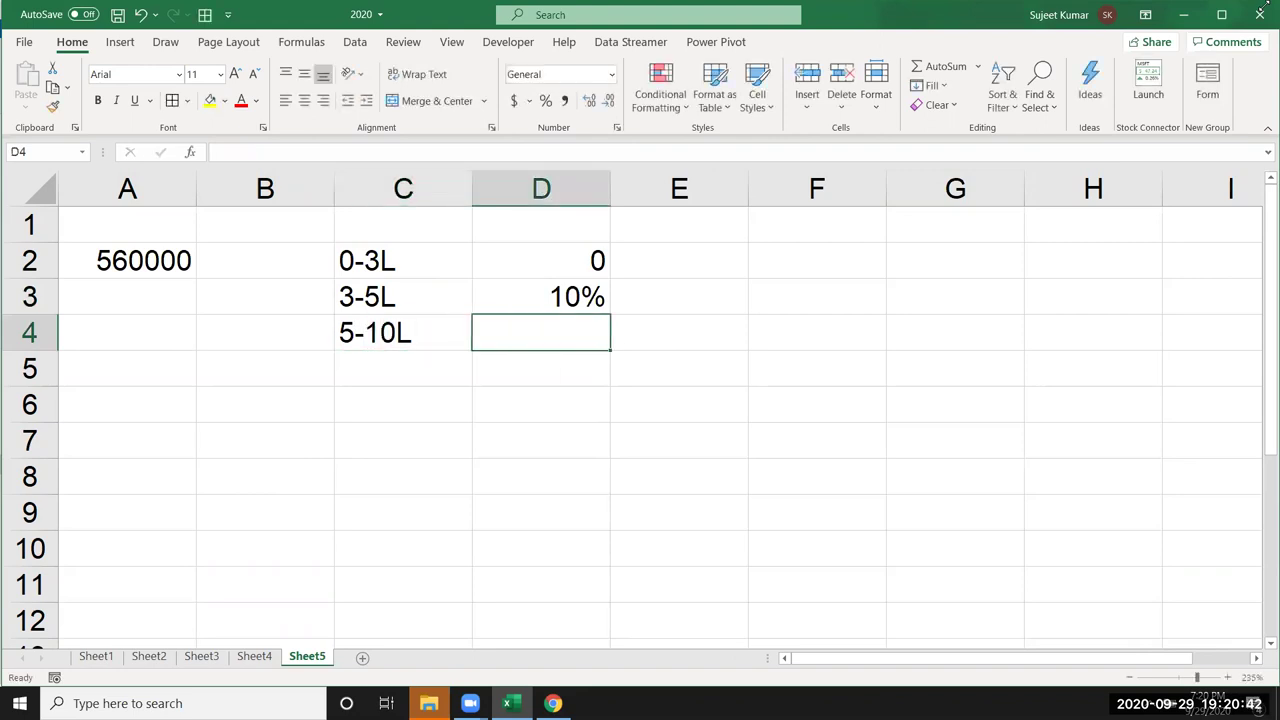
type("20%")
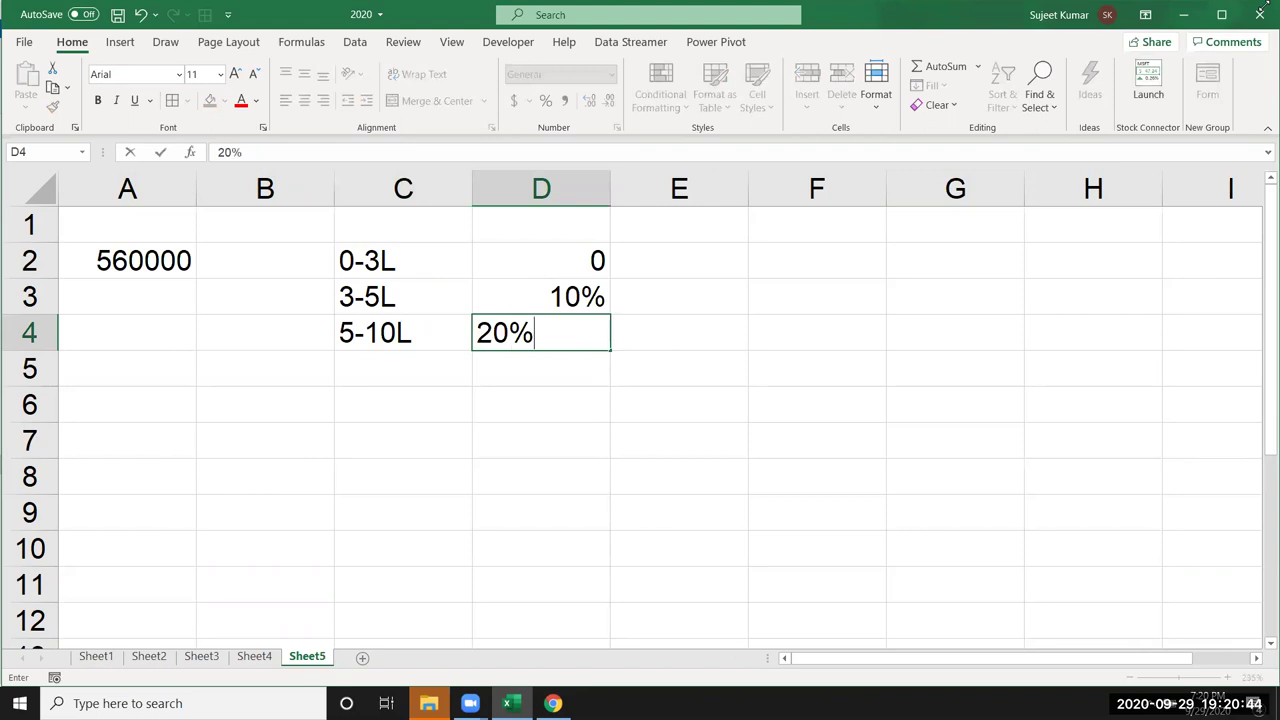
key("Return")
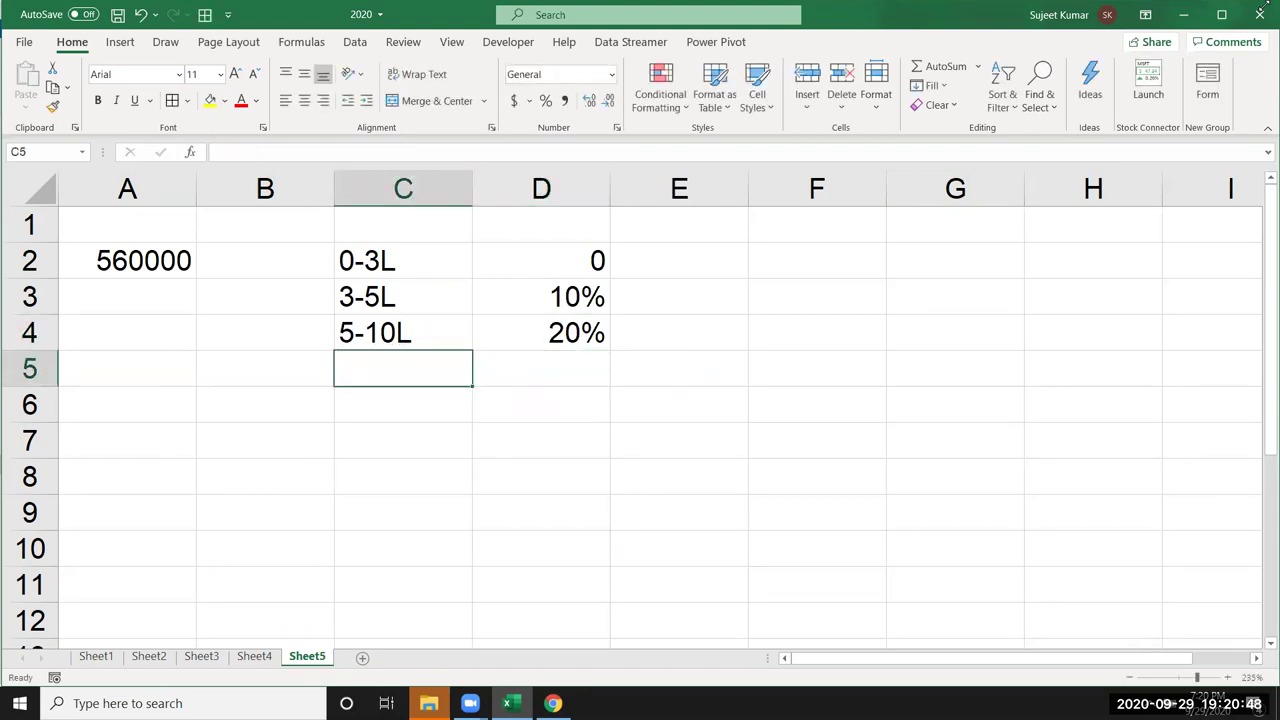
type("1")
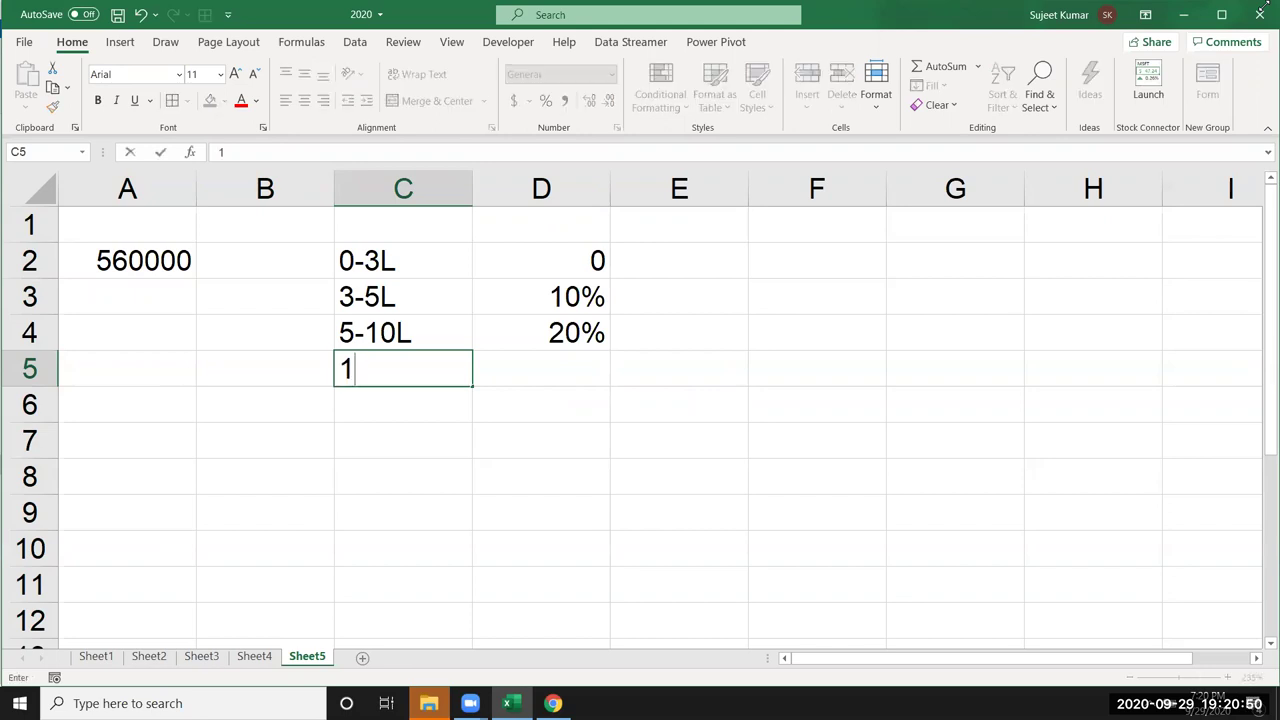
type(">10L")
key("Tab")
type("30%")
key("Return")
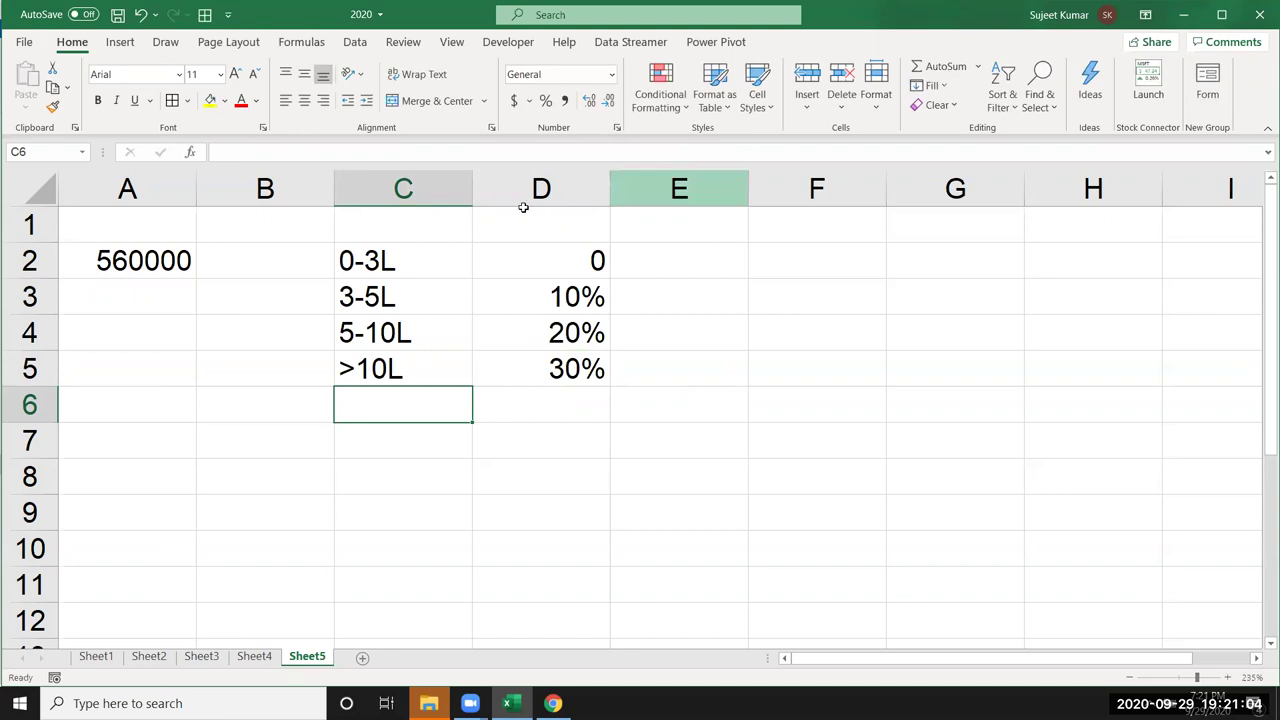
left_click(309, 230)
Label B1 'tax' and enter a trial =A2*20% in A3, giving 112000.
type("tax")
key("Return")
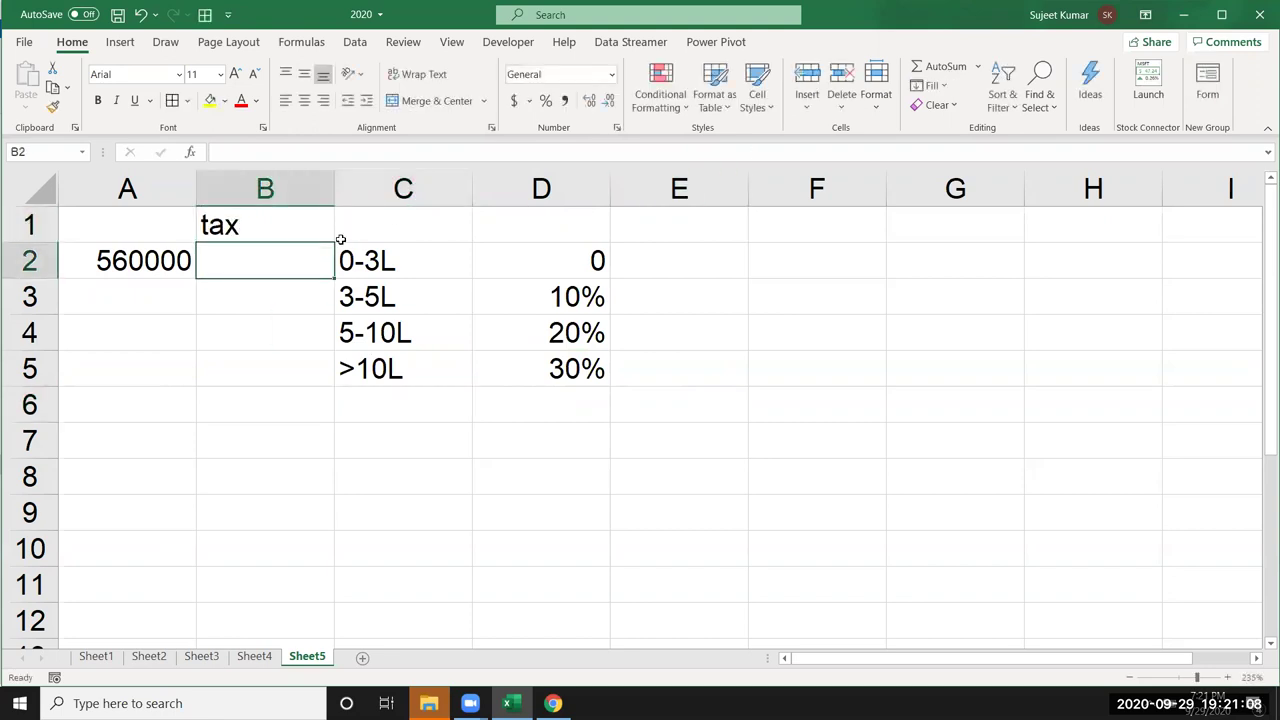
left_click(161, 281)
type("=")
left_click(162, 274)
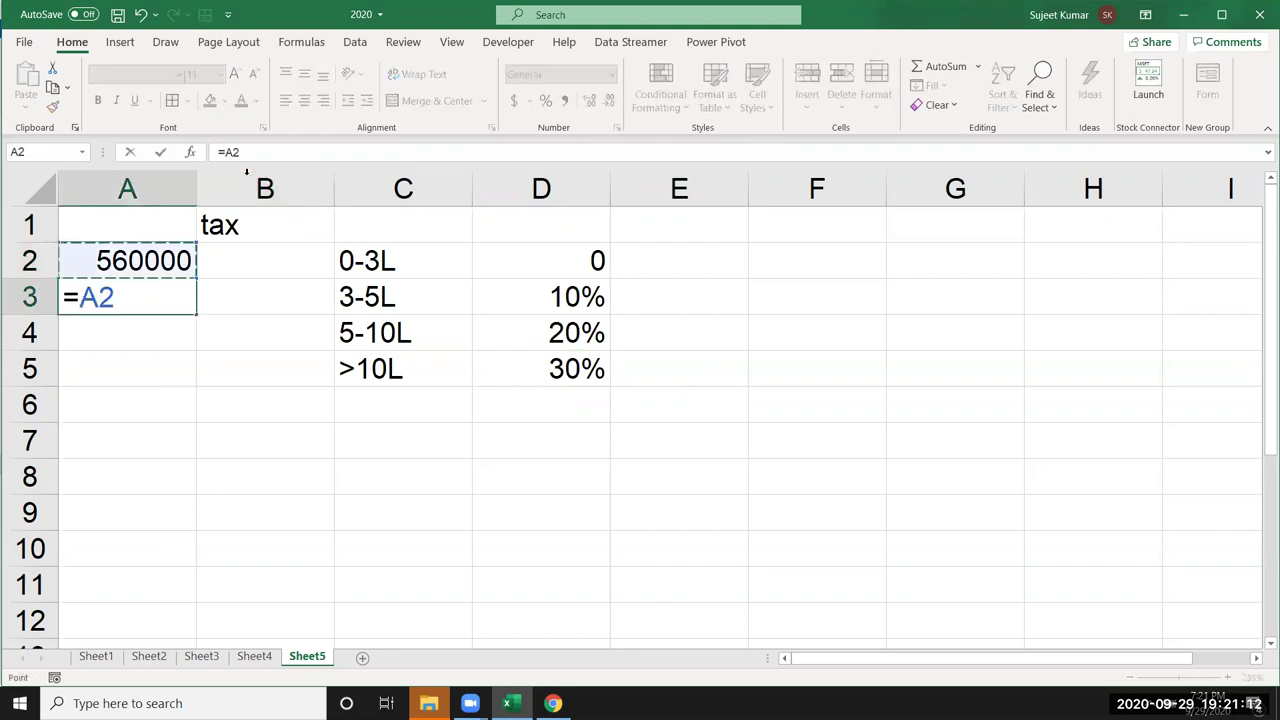
type("*20%")
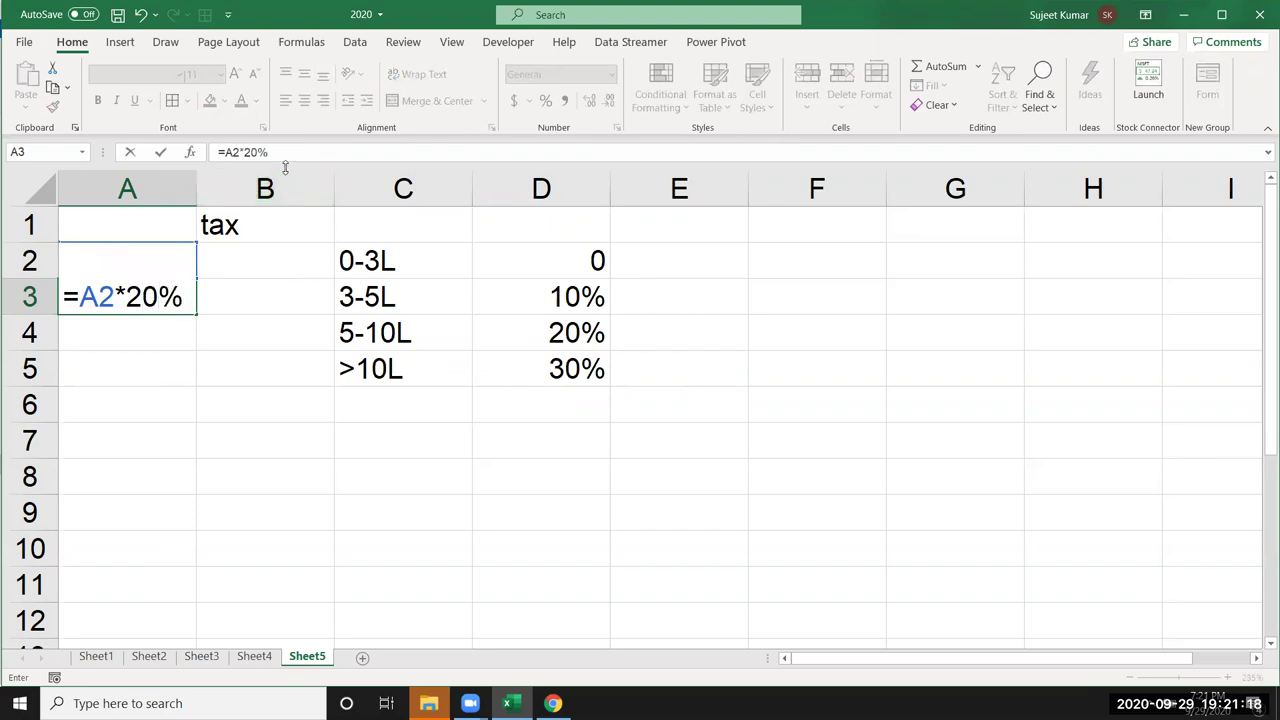
key("Return")
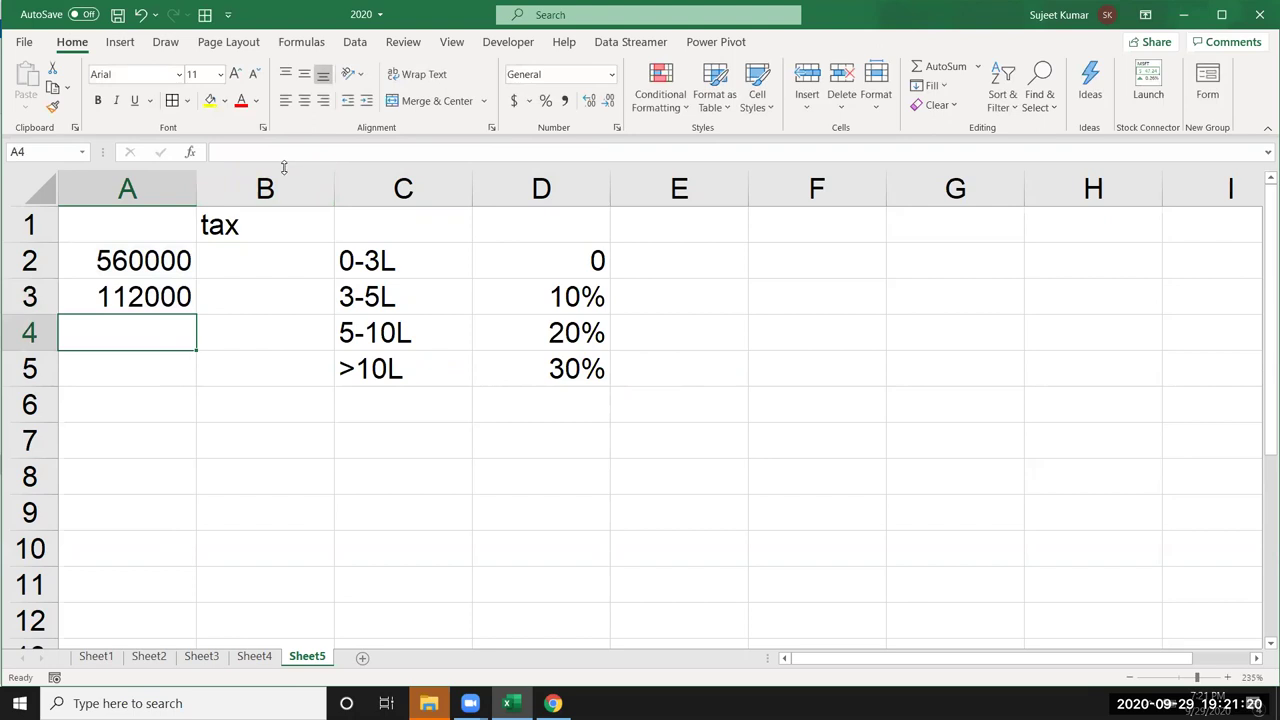
Compare against the income, 5-10L slab and 20% rate, then clear the trial result from A3.
left_click(149, 261)
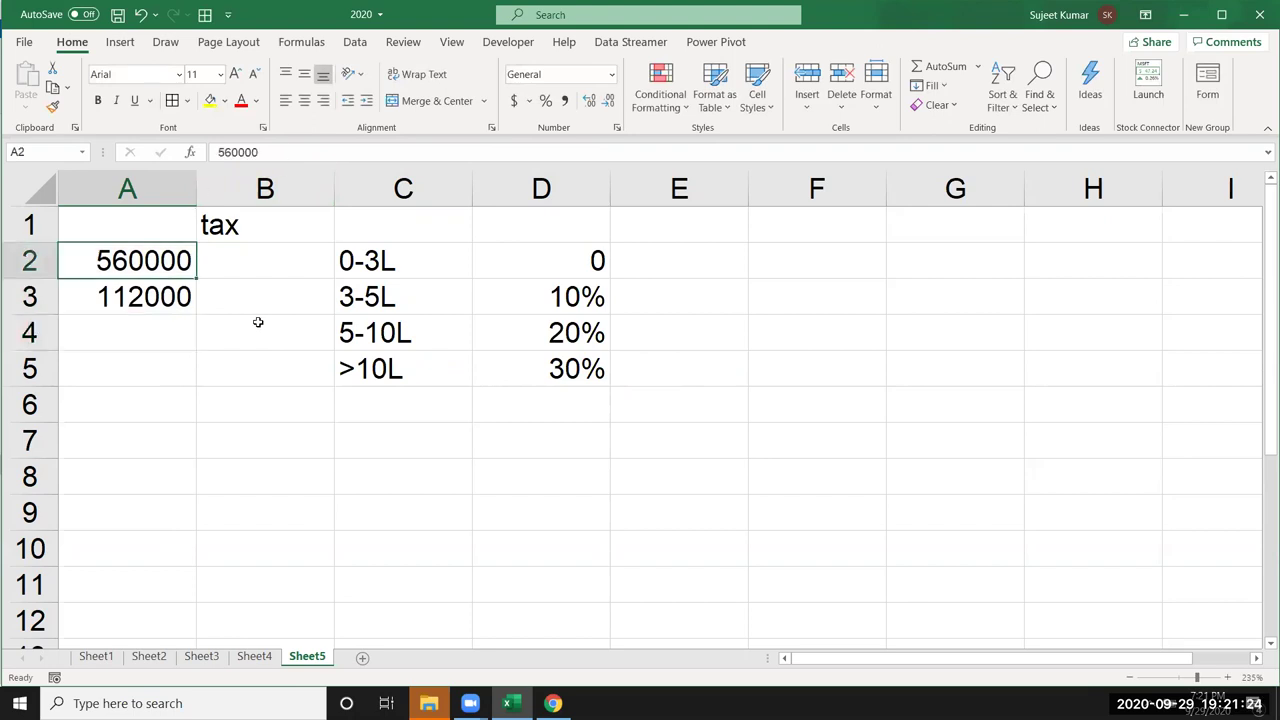
left_click(352, 337)
left_click(565, 332)
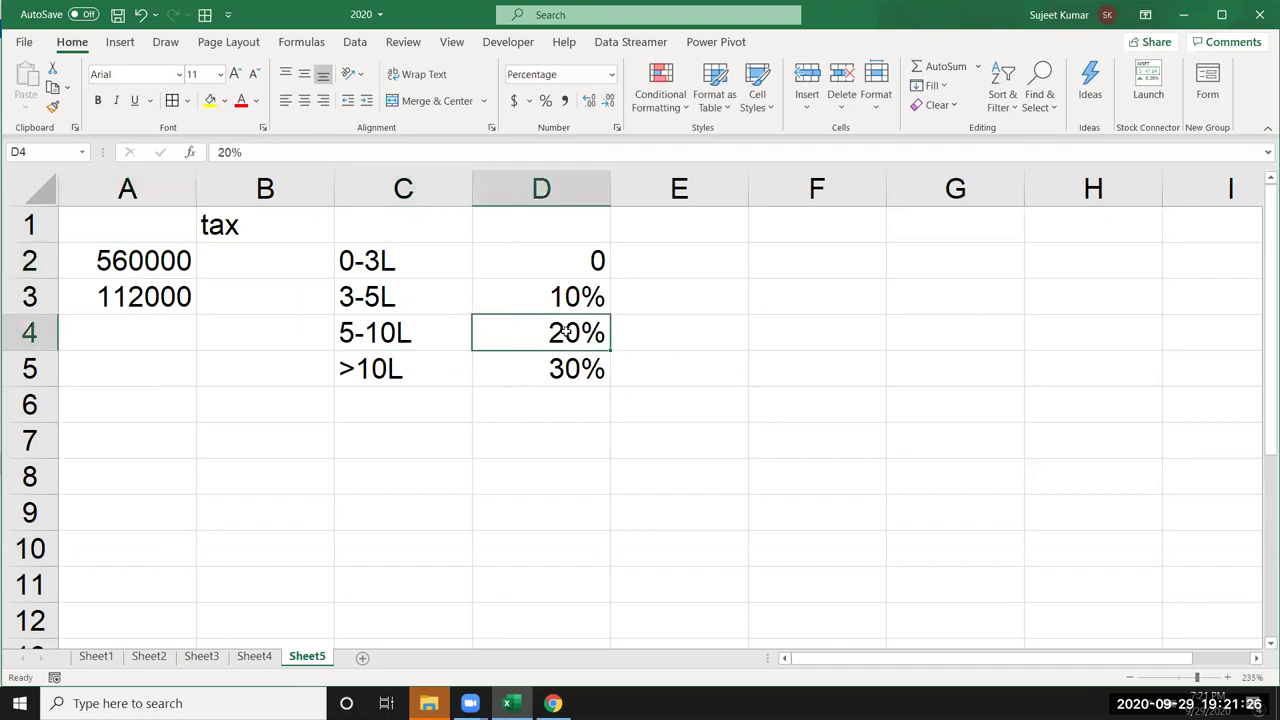
left_click(162, 285)
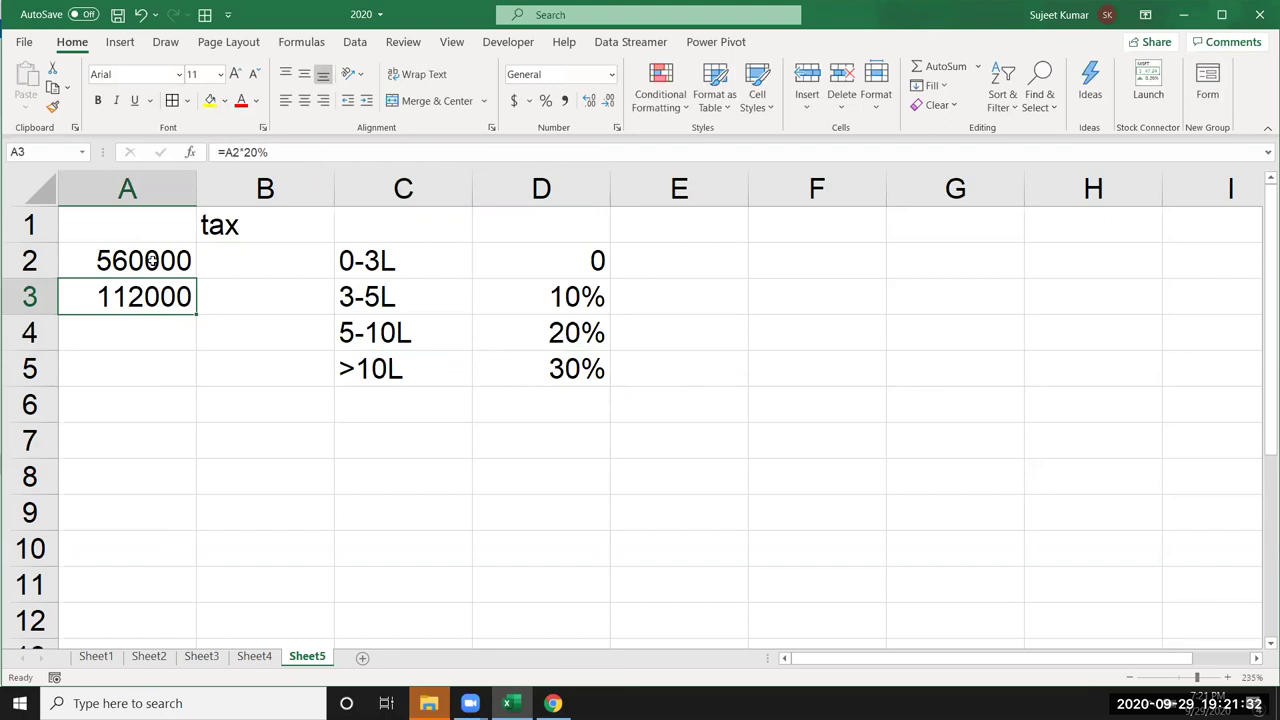
key("Delete")
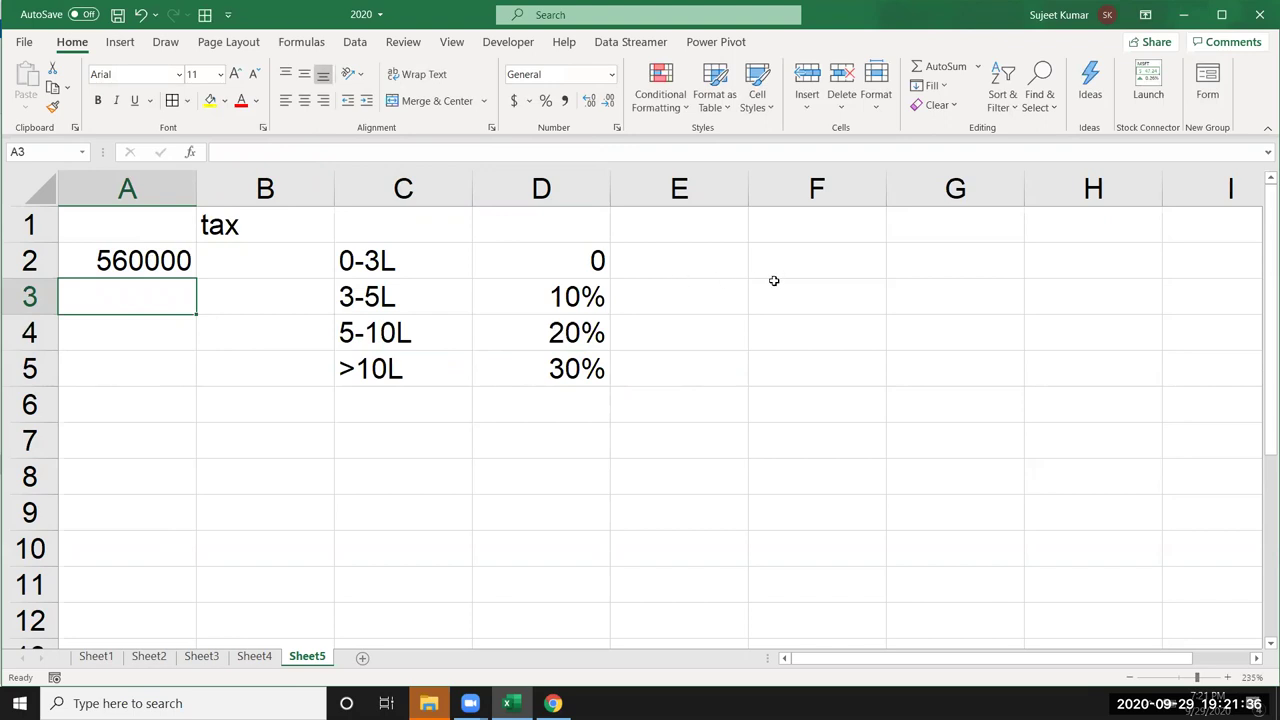
Put 0 tax in F2, 200000 in E3 and =E3*10% in F3, giving 20000.
left_click(812, 259)
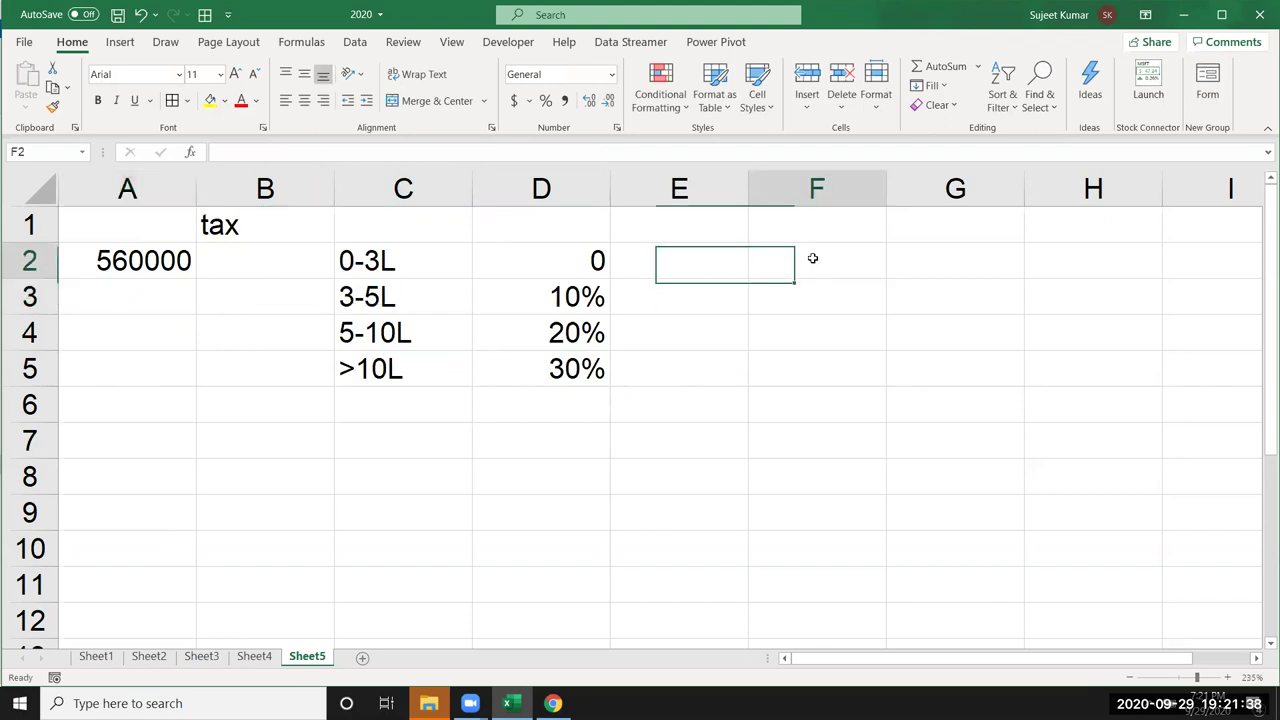
type("0")
key("Return")
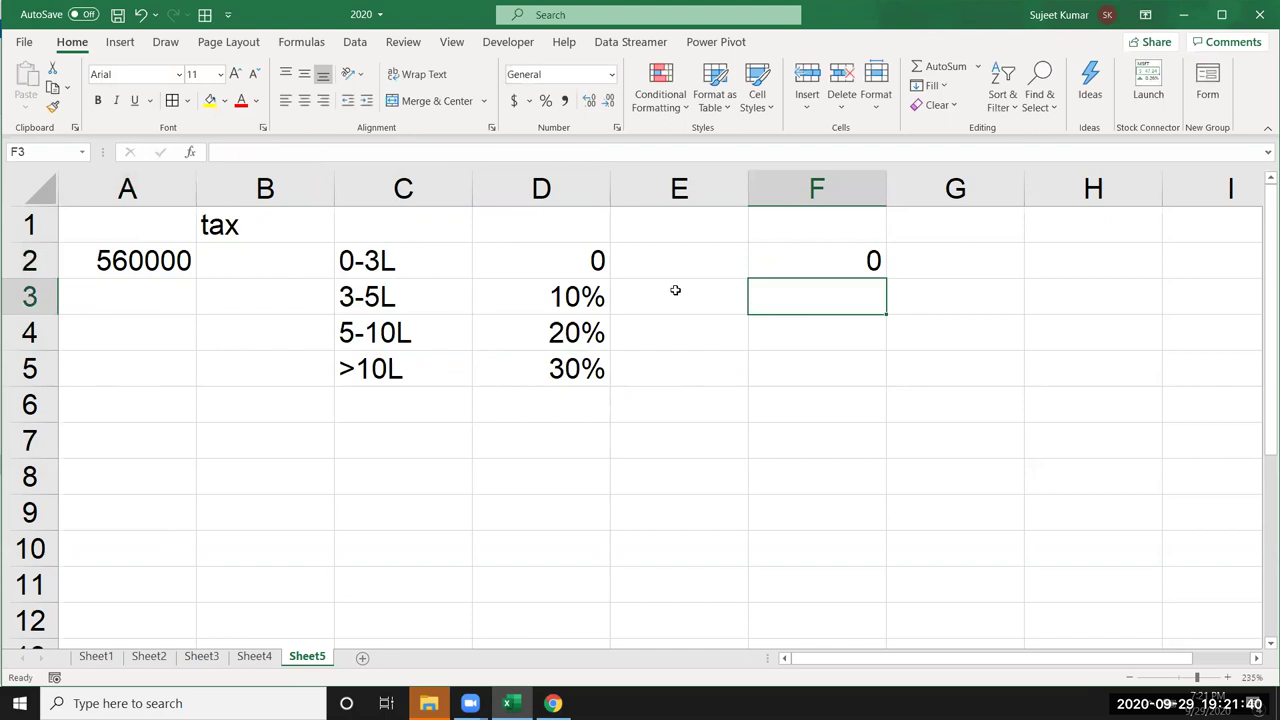
left_click(681, 290)
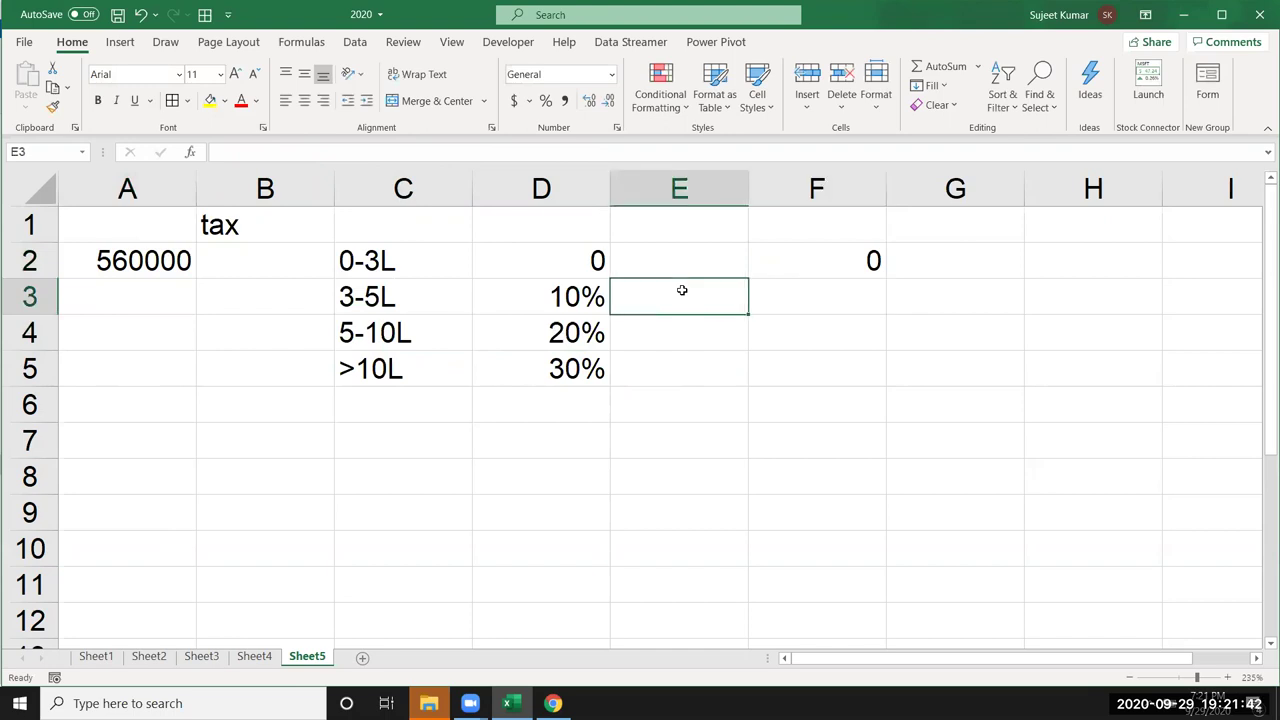
type("200000")
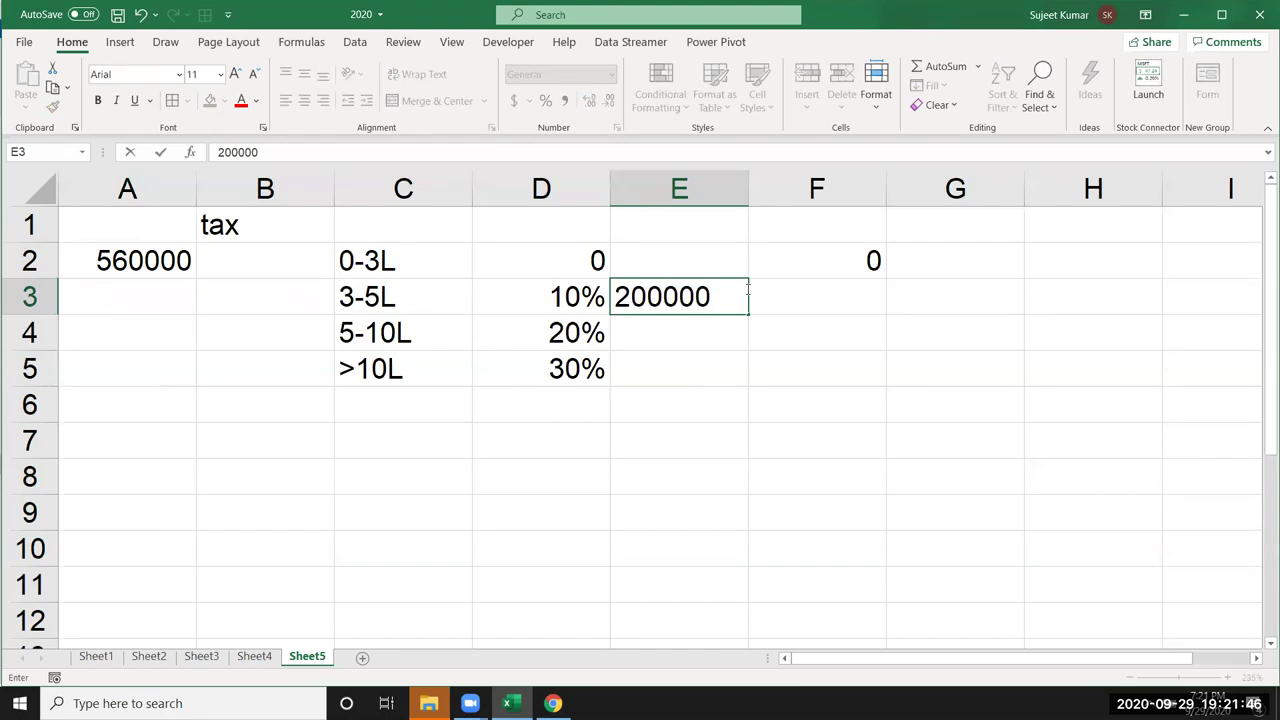
key("Return")
left_click(750, 293)
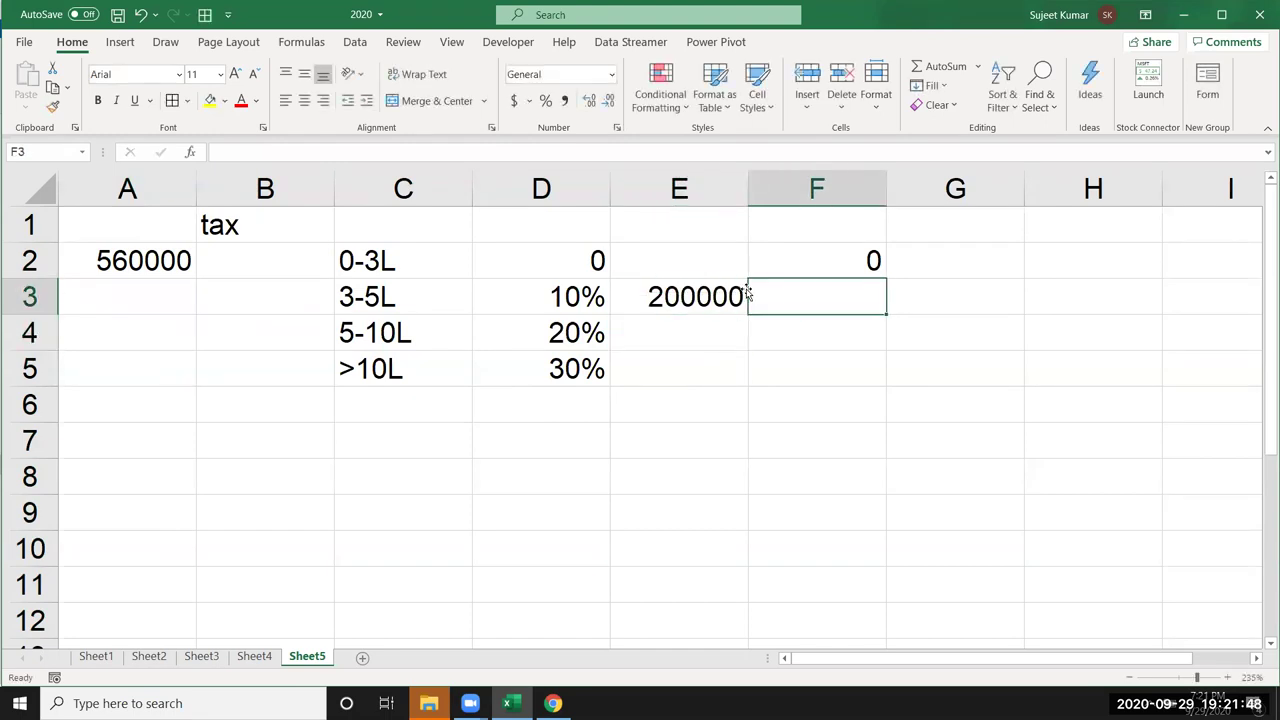
type("=E3*10%")
key("Return")
Put 60000 in E4 and =E4*20% in F4, giving 12000.
key("Up")
key("Down")
key("Left")
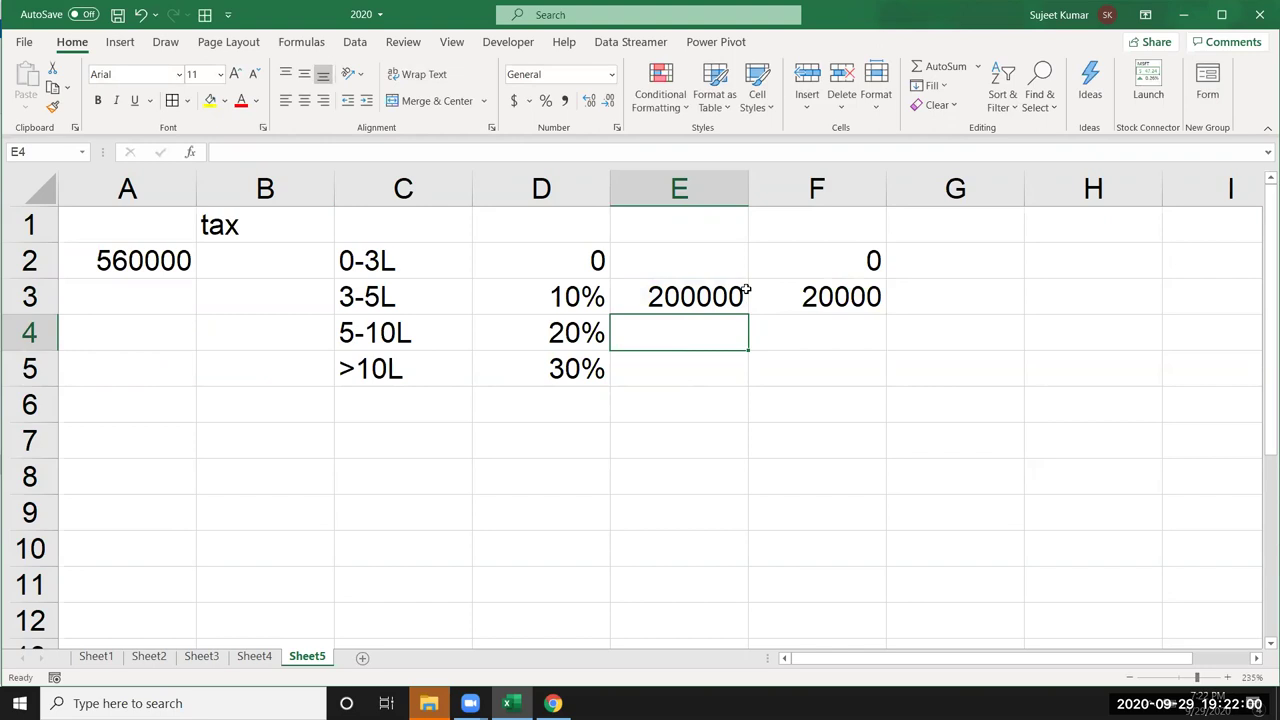
type("6000")
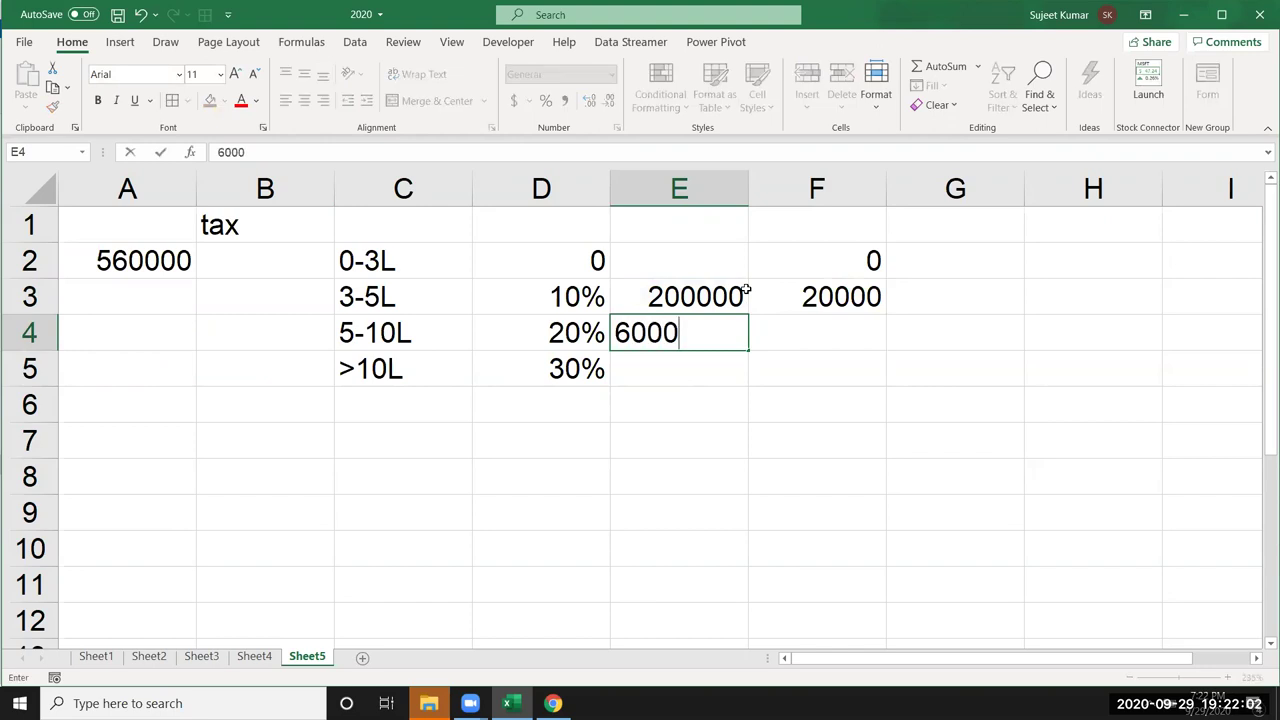
type("0")
key("Return")
key("Up")
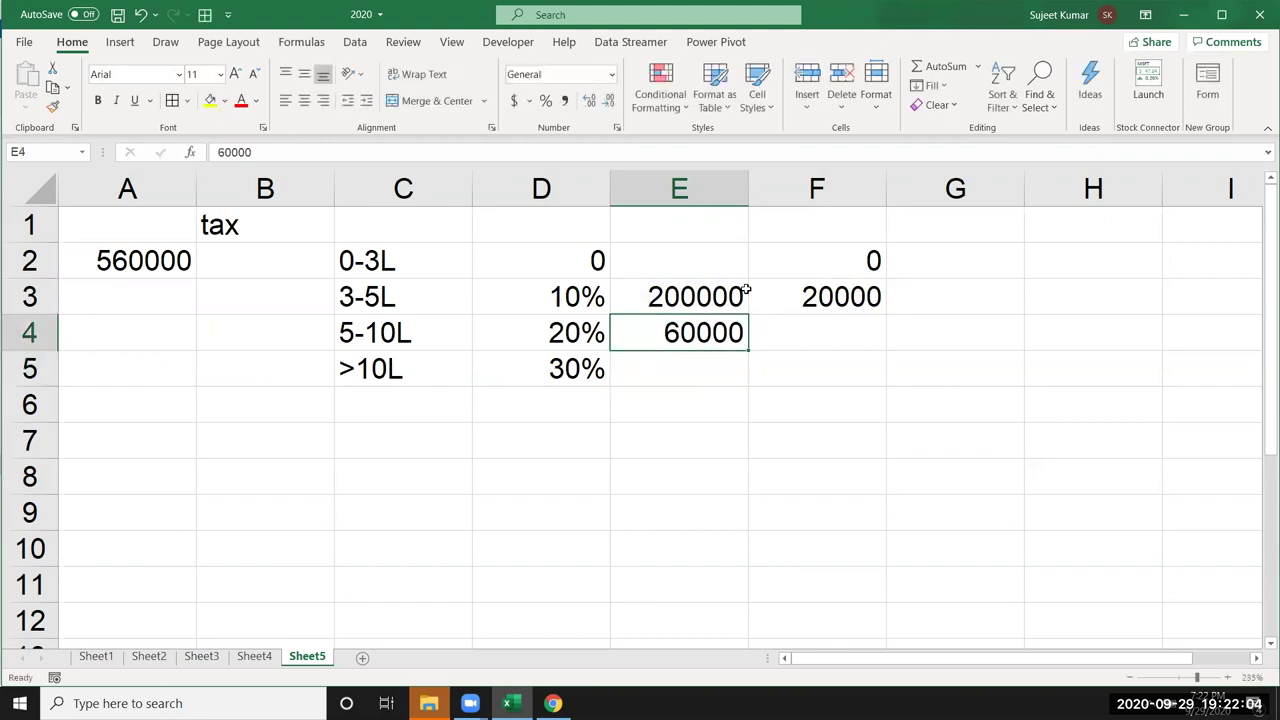
key("Right")
type("=")
key("Left")
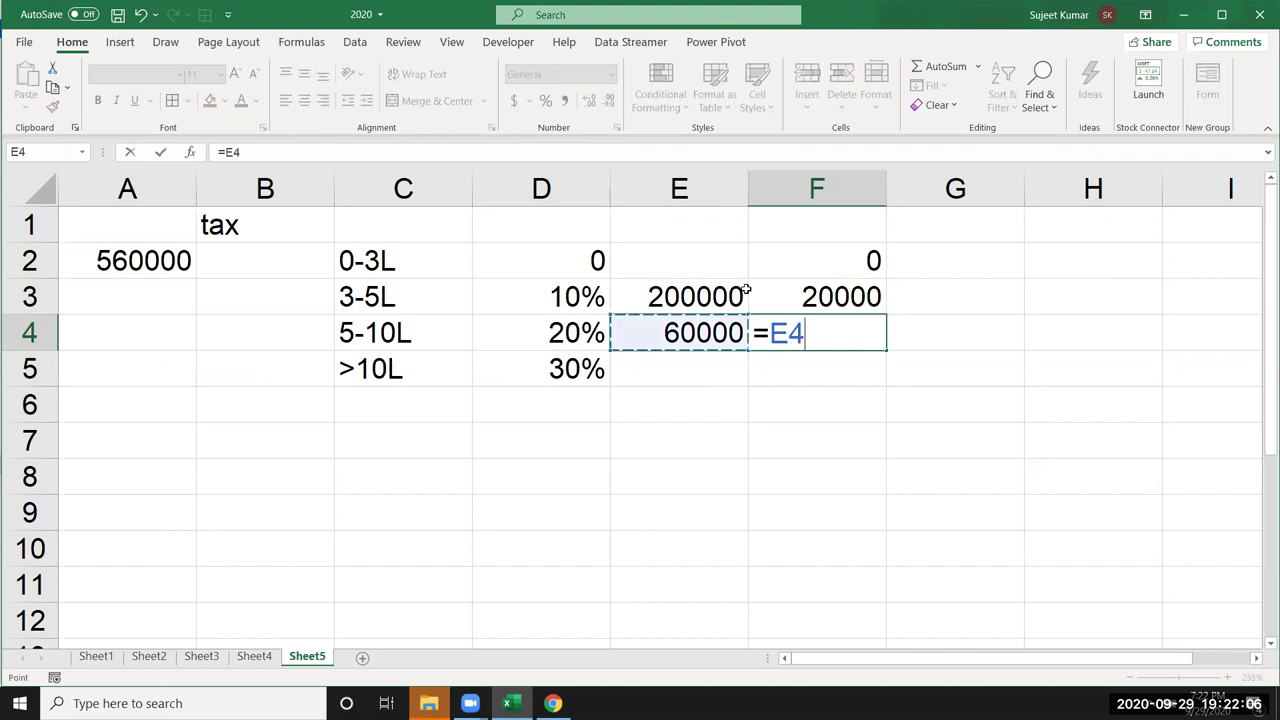
type("*20%")
key("Return")
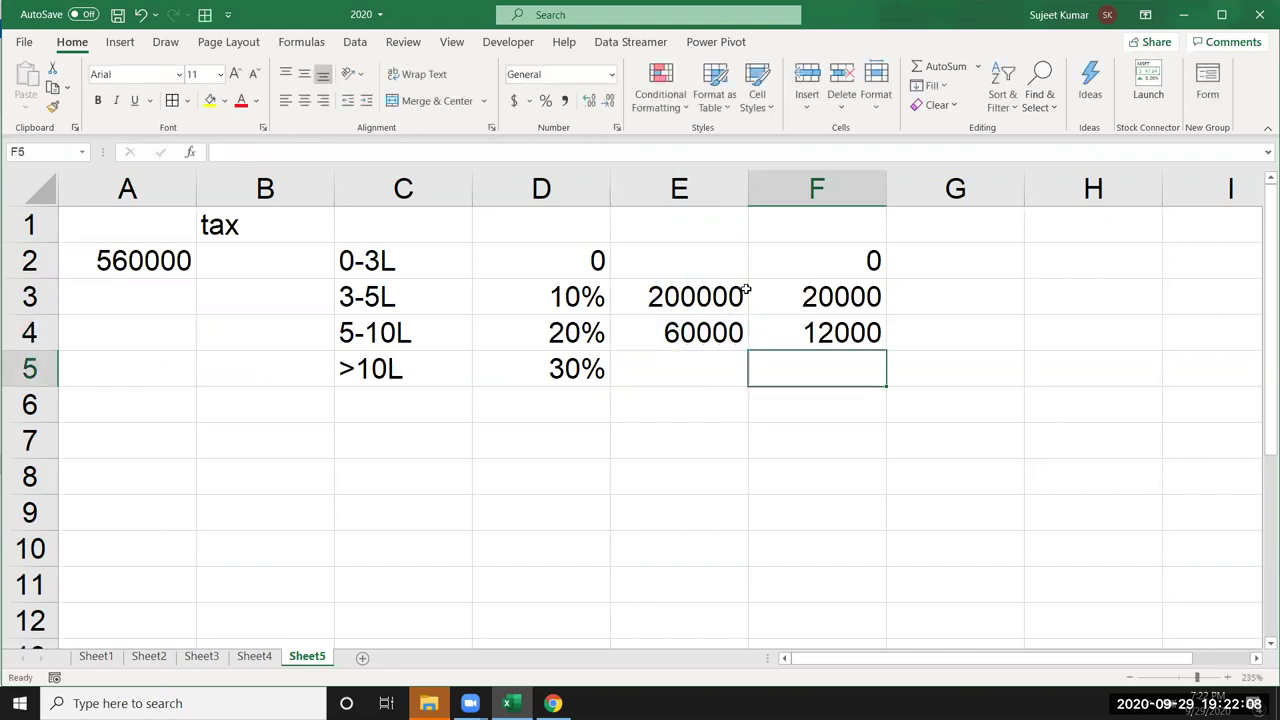
Total the slab taxes in F5 as =F3+F4, giving 32000, and check the sum.
type("=")
key("Up")
key("Up")
type("+")
key("Up")
key("Return")
key("Up")
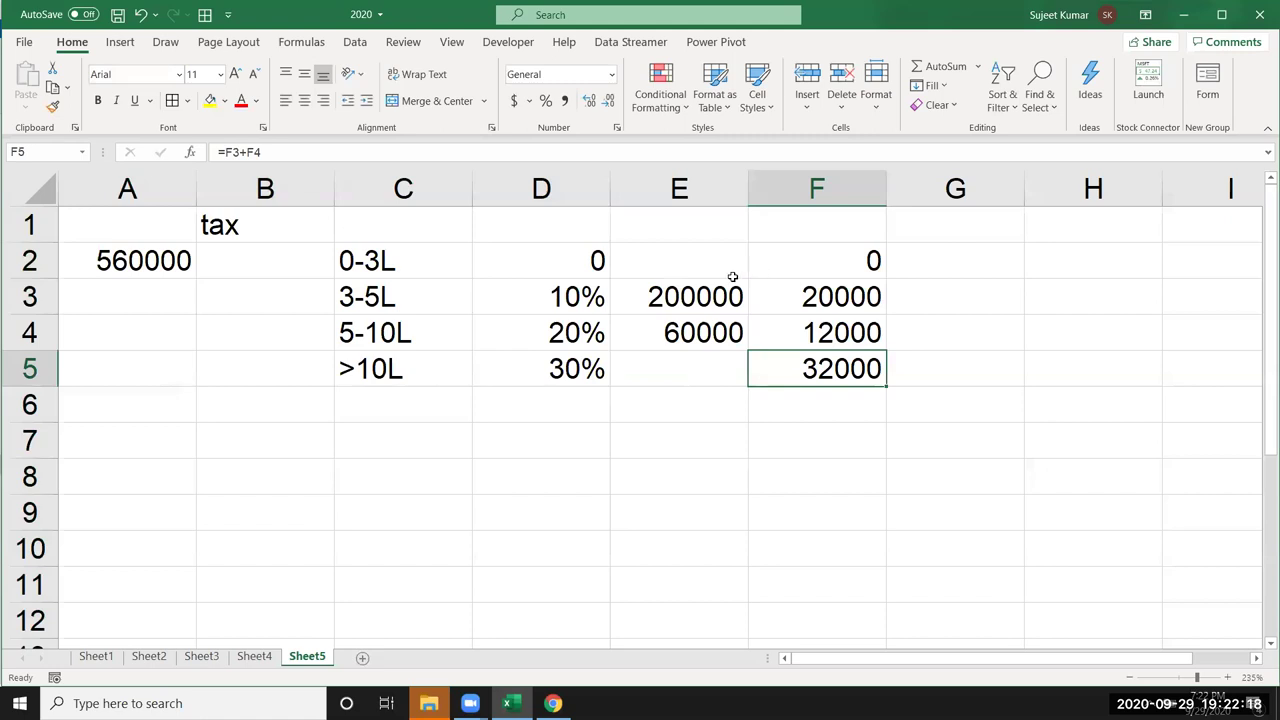
mouse_move(716, 284)
left_mouse_down()
mouse_move(833, 343)
mouse_move(830, 364)
left_mouse_up()
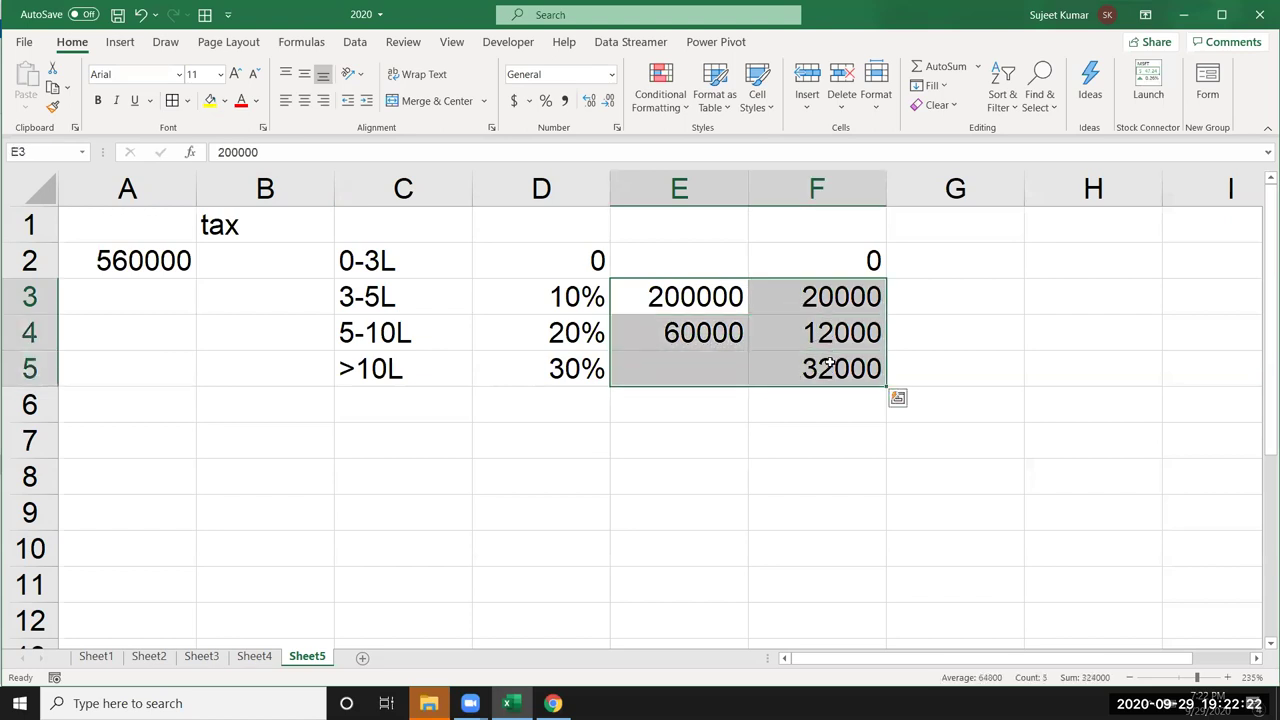
Enter 300000 as the first slab income in E2 and review the slab tax formulas and rates.
left_click(691, 271)
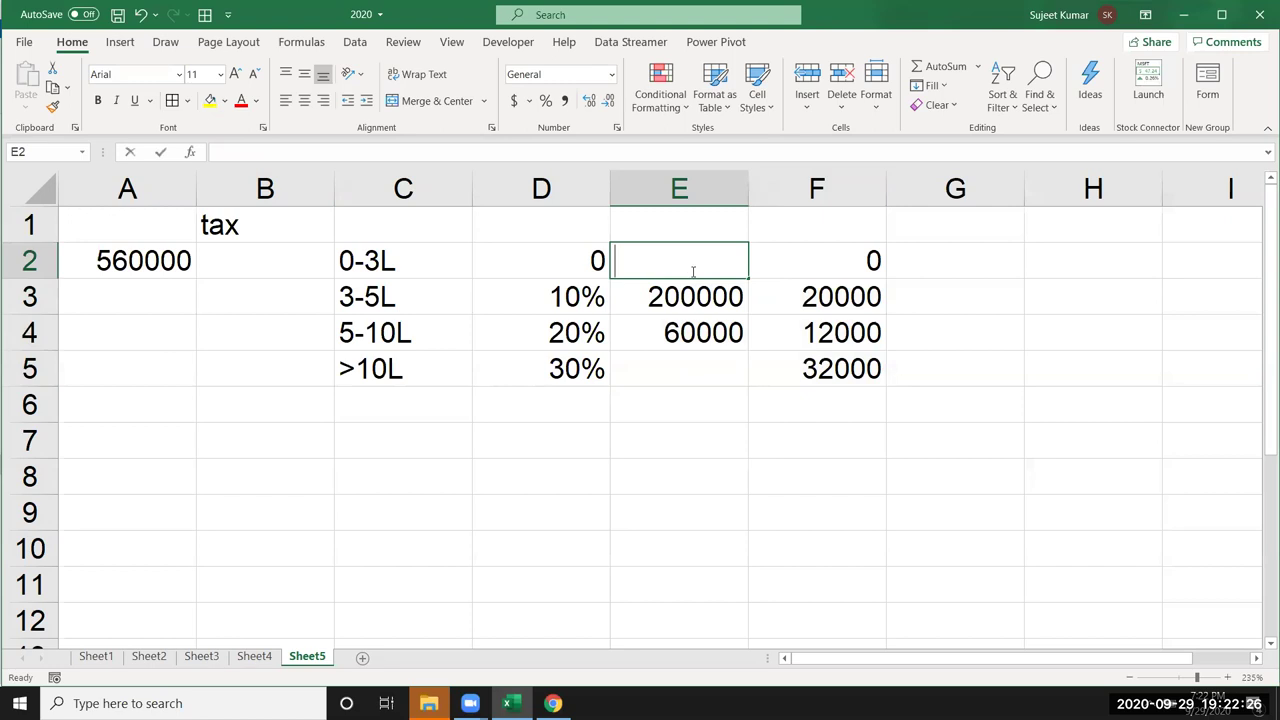
type("300000")
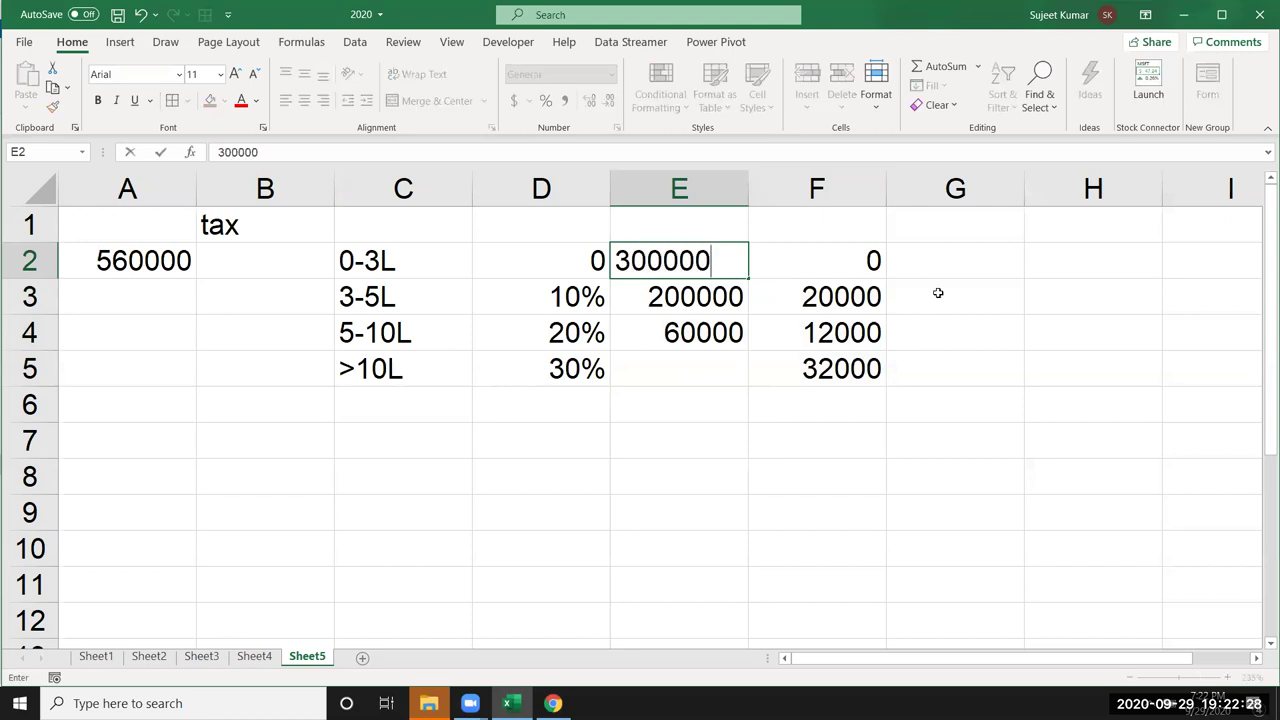
key("Return")
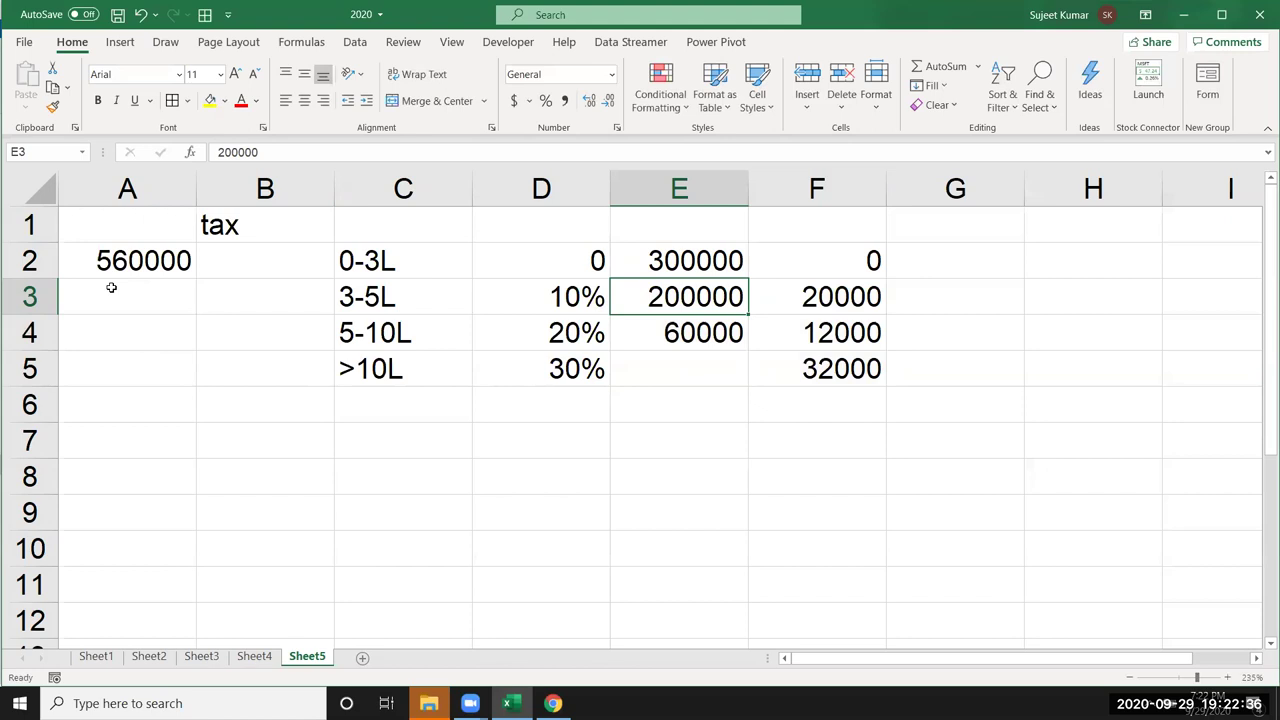
left_click(840, 300)
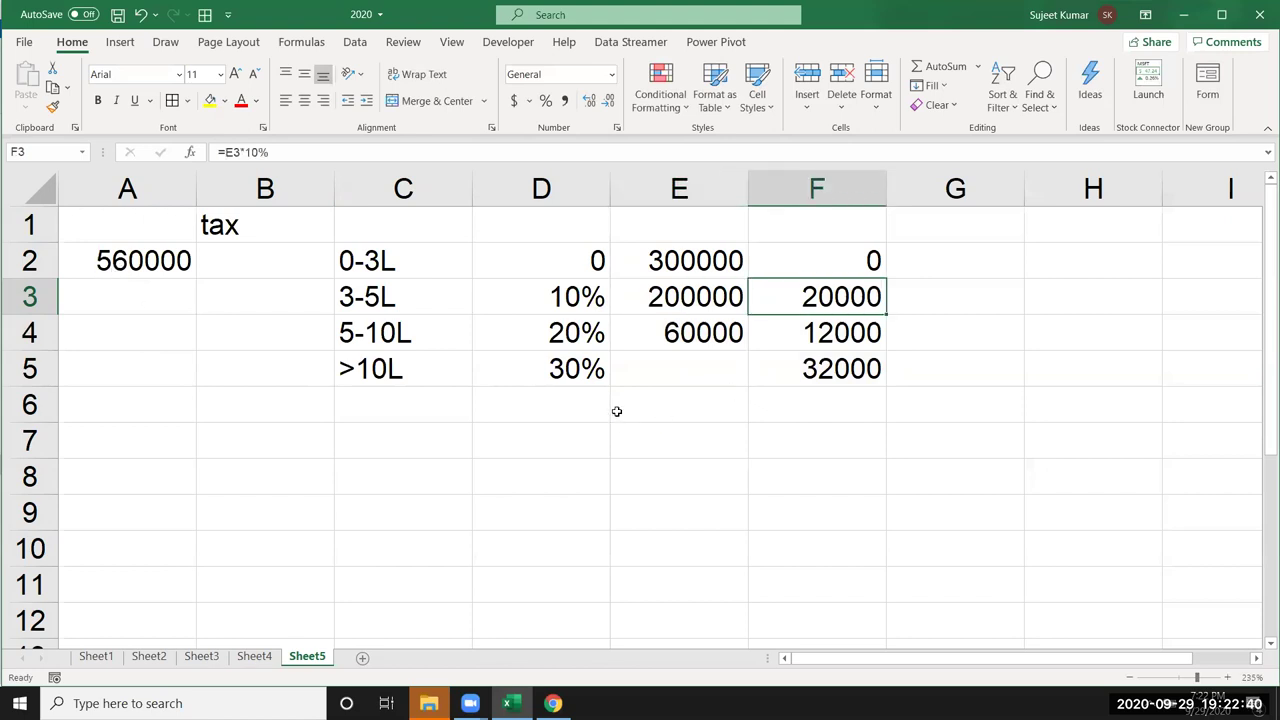
left_click(778, 328)
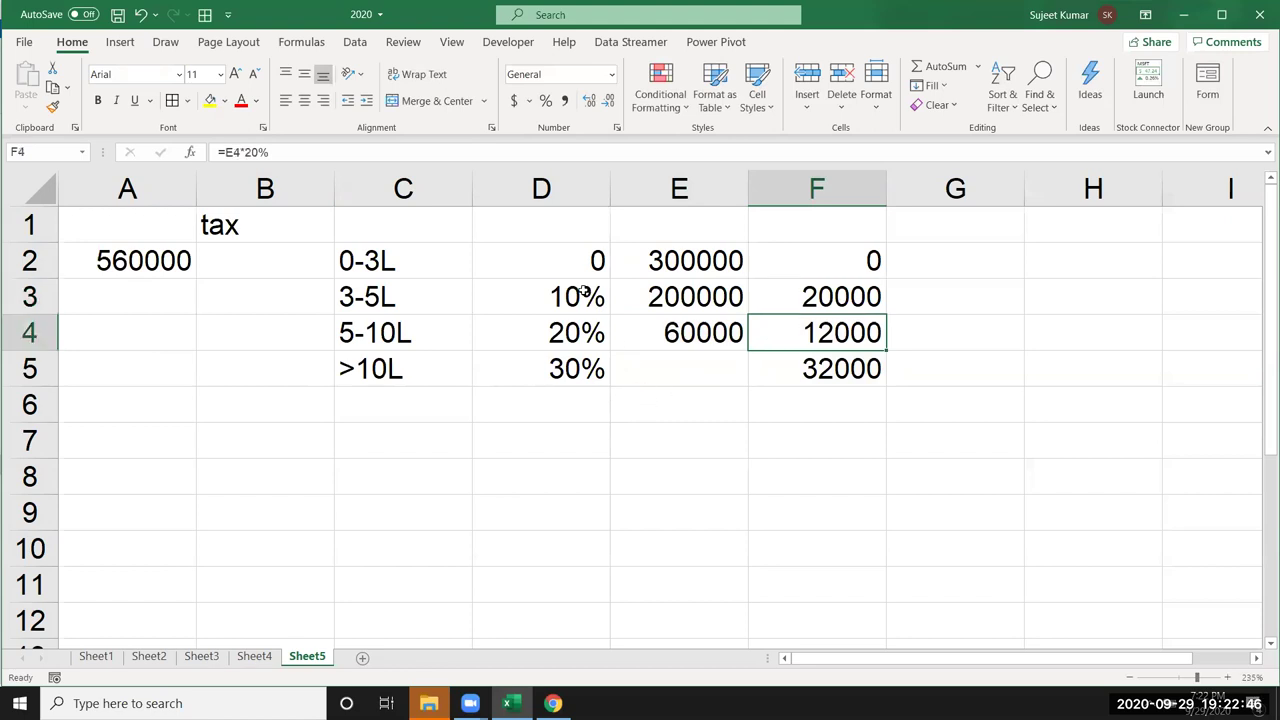
left_click(551, 265)
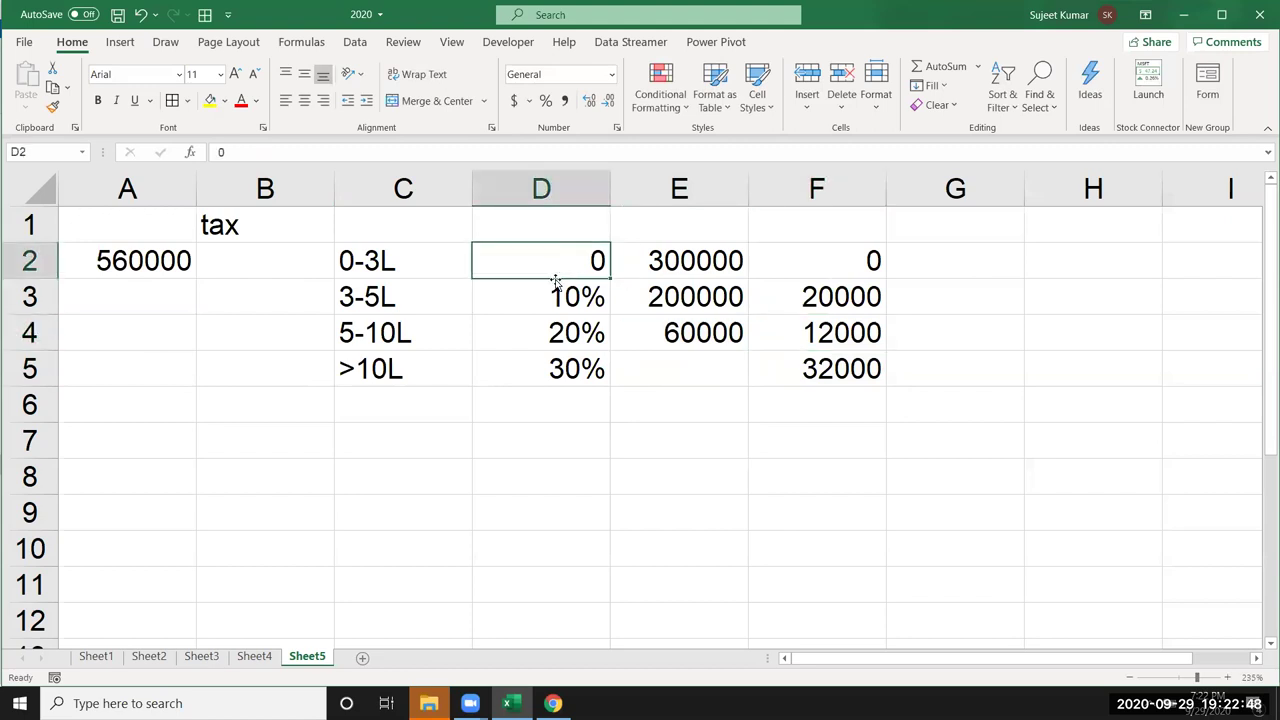
left_click(469, 296)
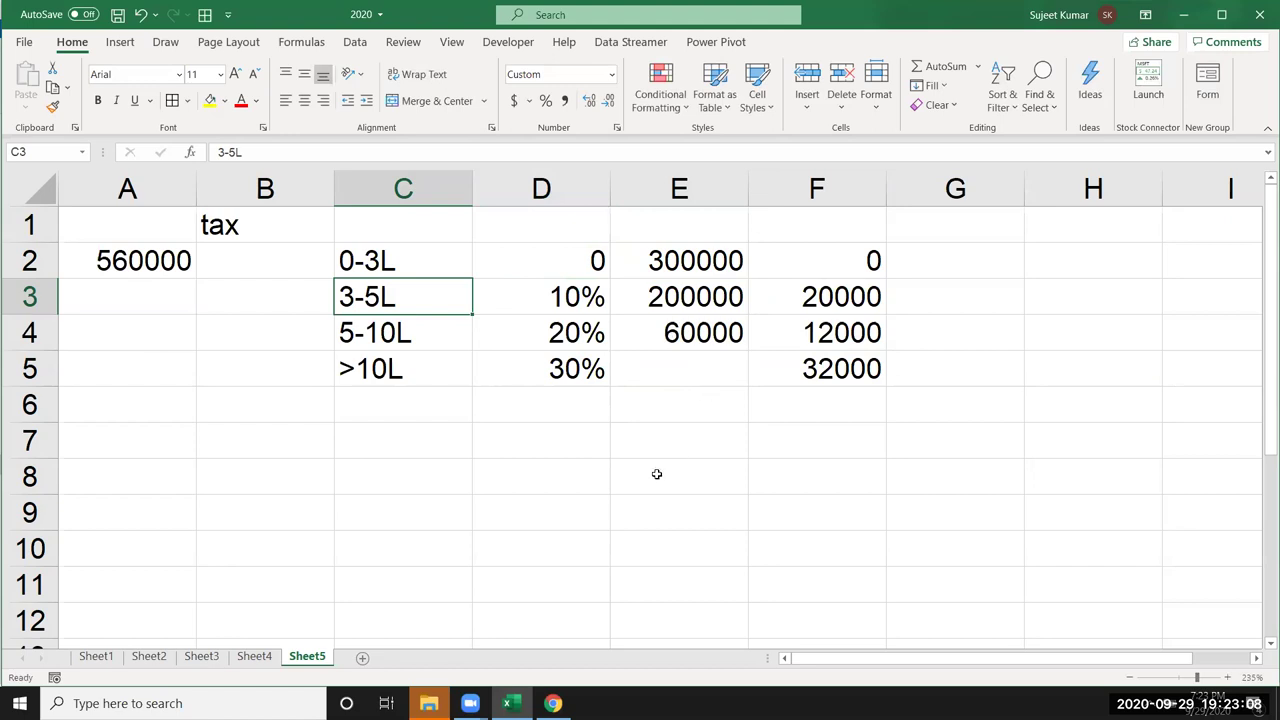
Start B2 with =IF(A2<=300000,0,IF( for the zero-tax slab.
left_click(228, 274)
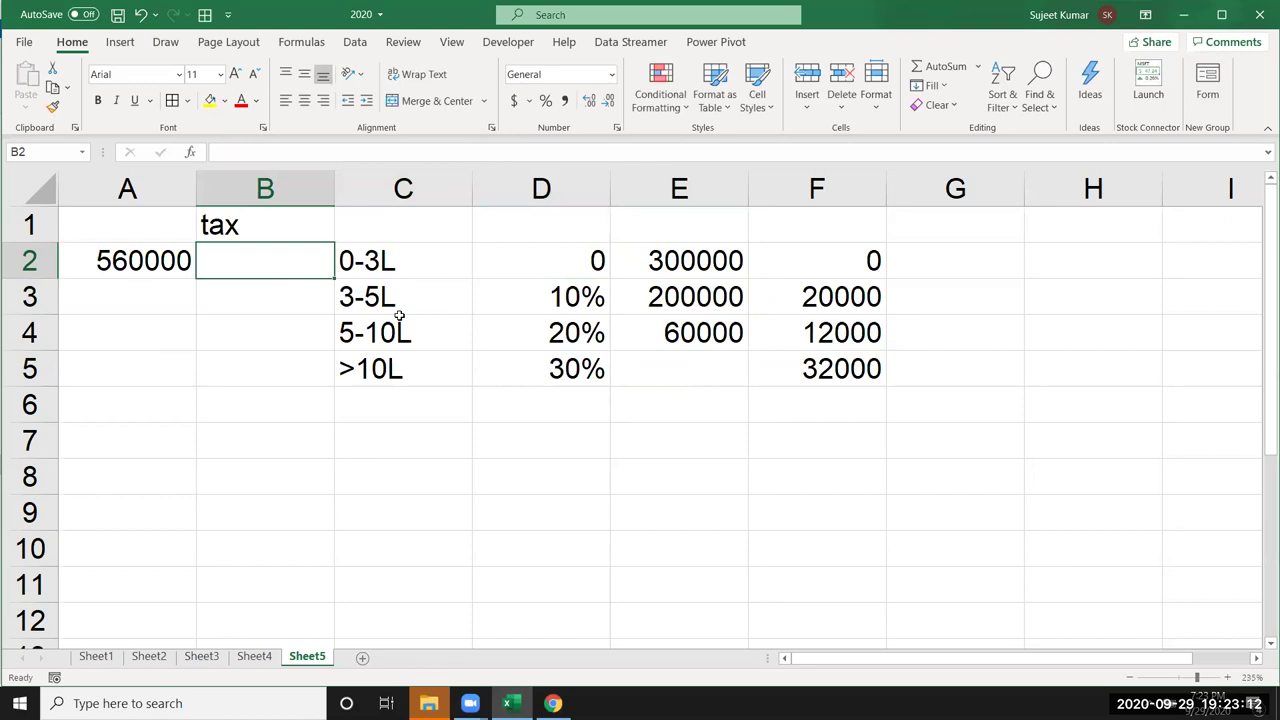
type("=IF(")
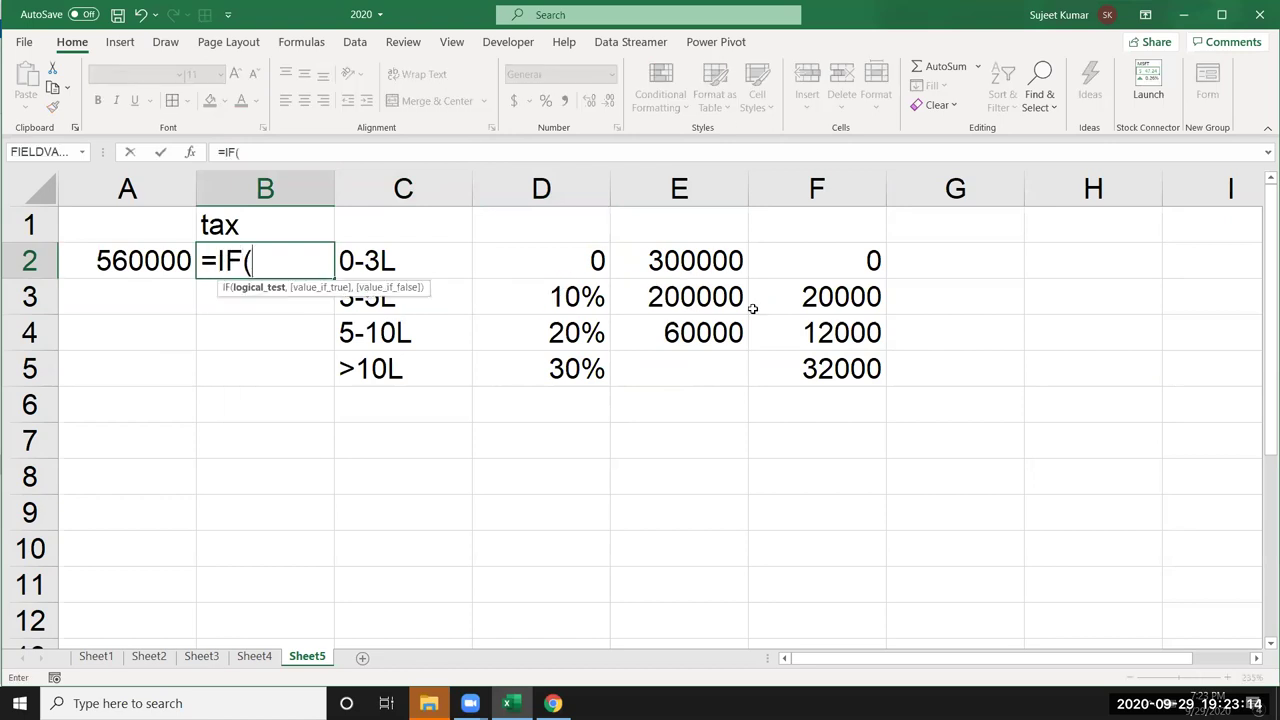
key("Left")
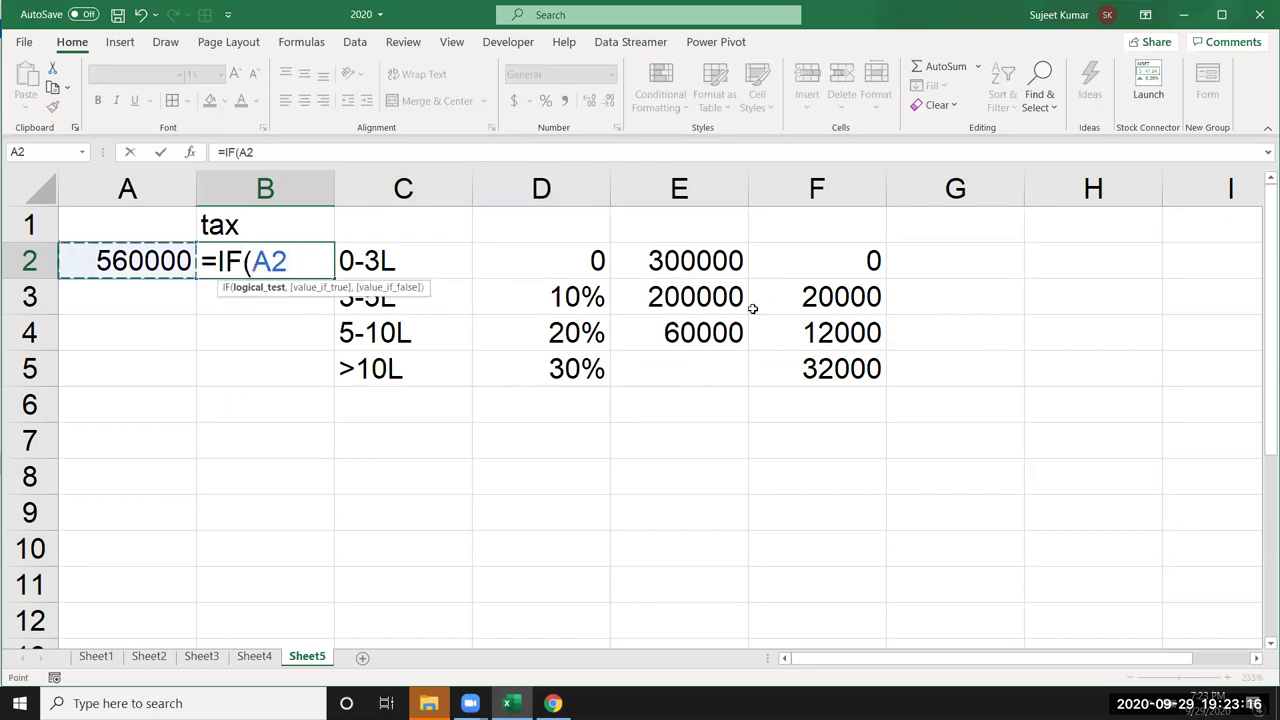
type("<=")
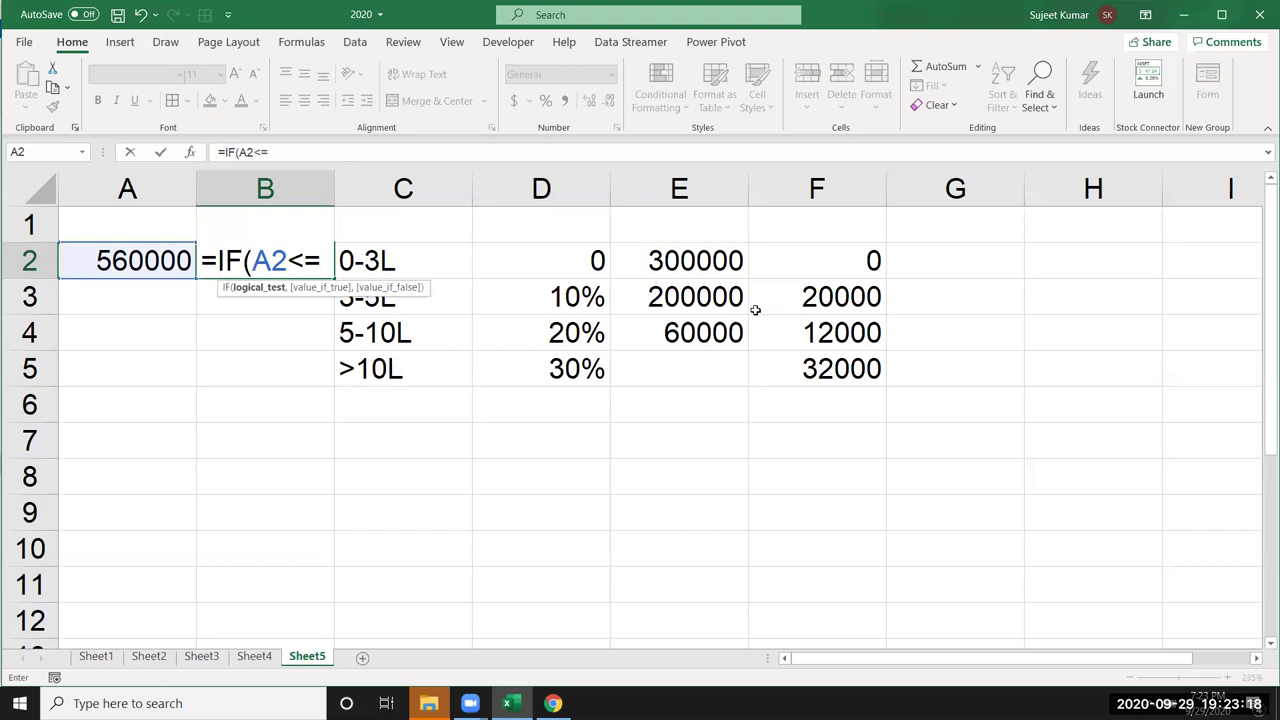
type("3")
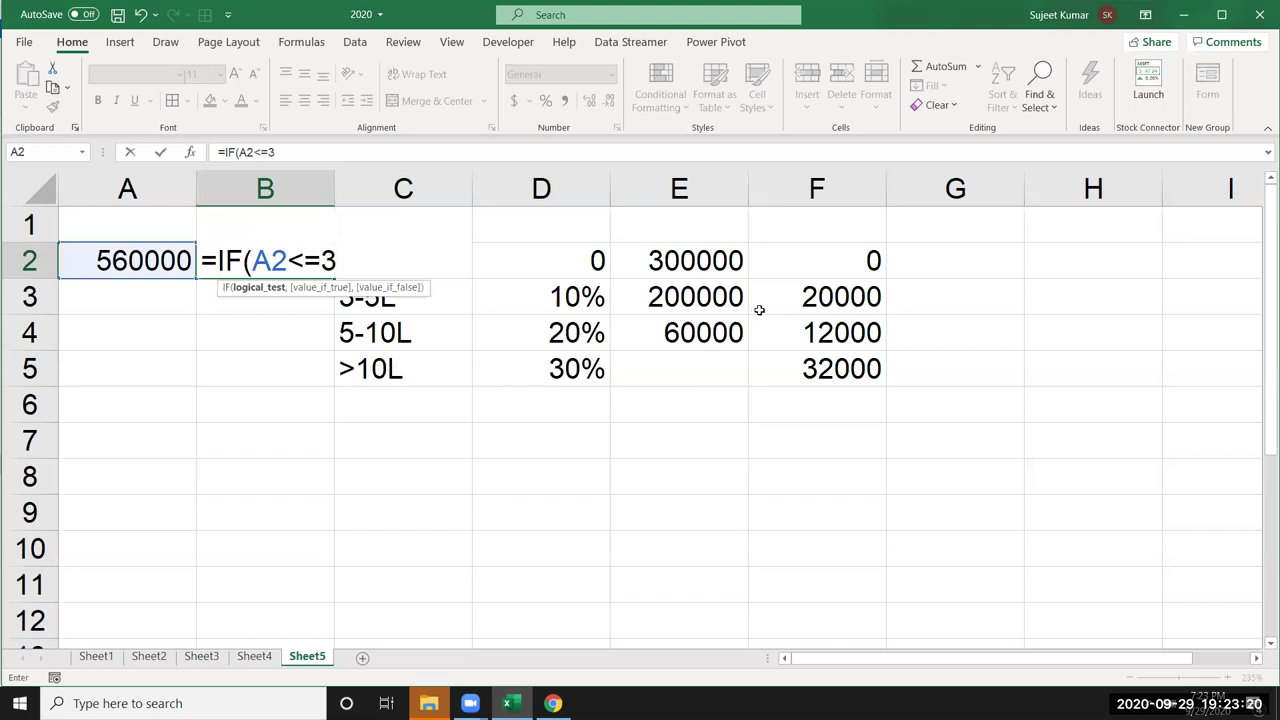
type("00000,")
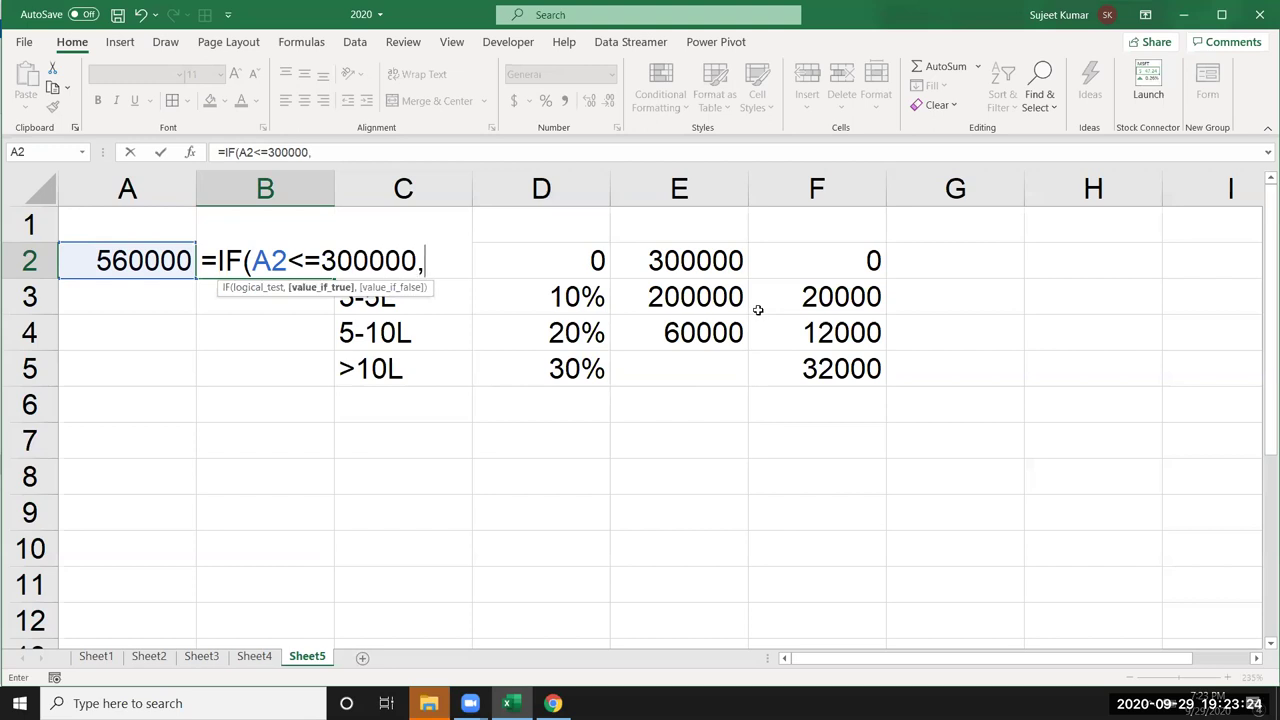
type("0,")
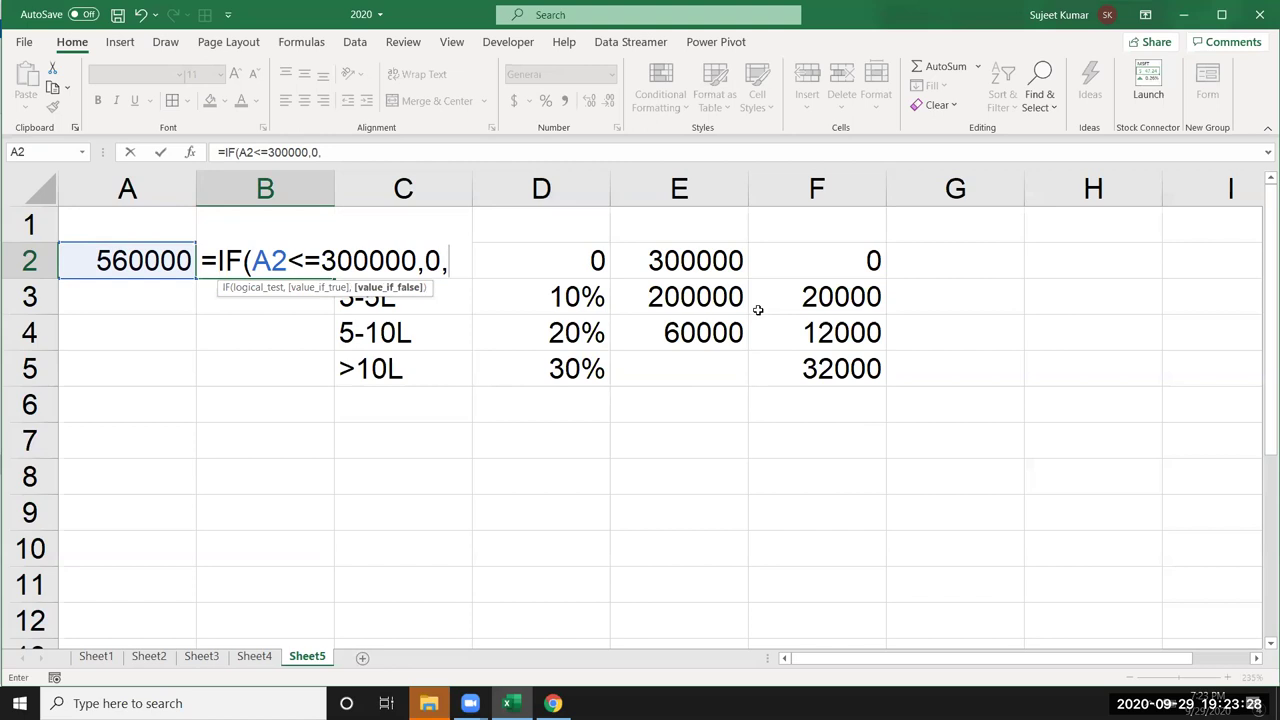
type("IF(")
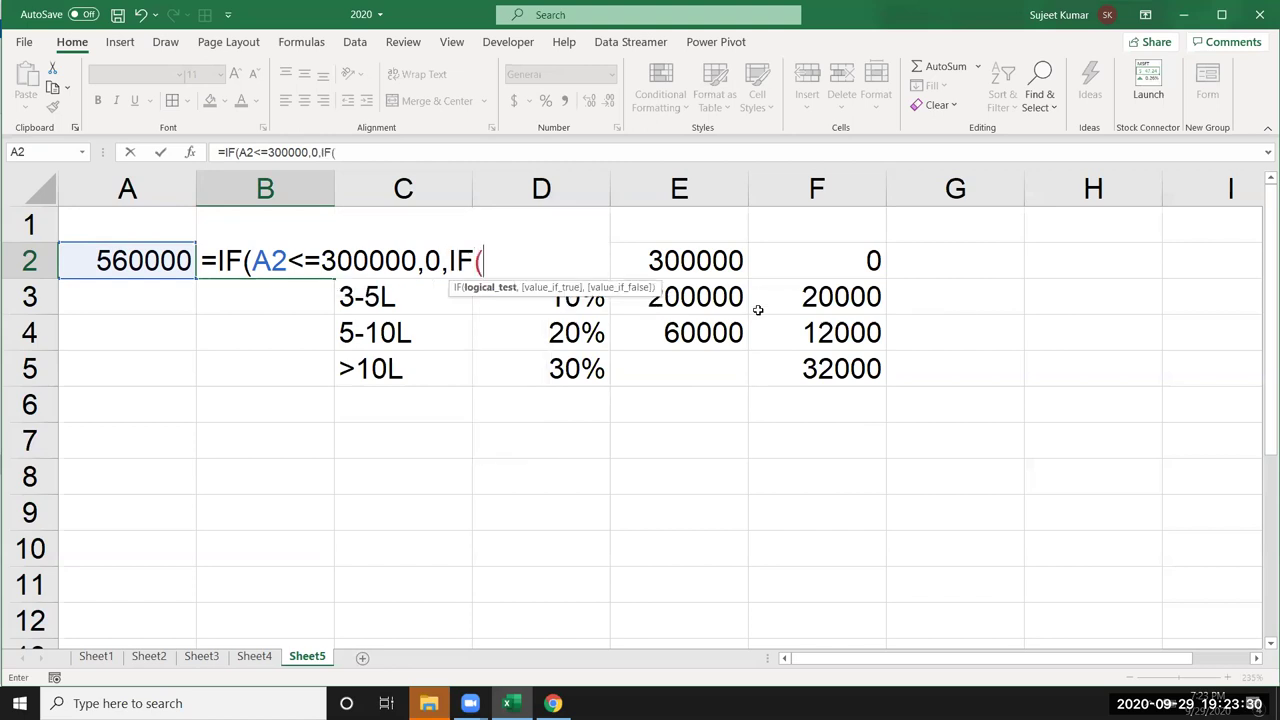
Continue with A2<=500000,(A2-300000)*10%, and open a third IF.
left_click(140, 258)
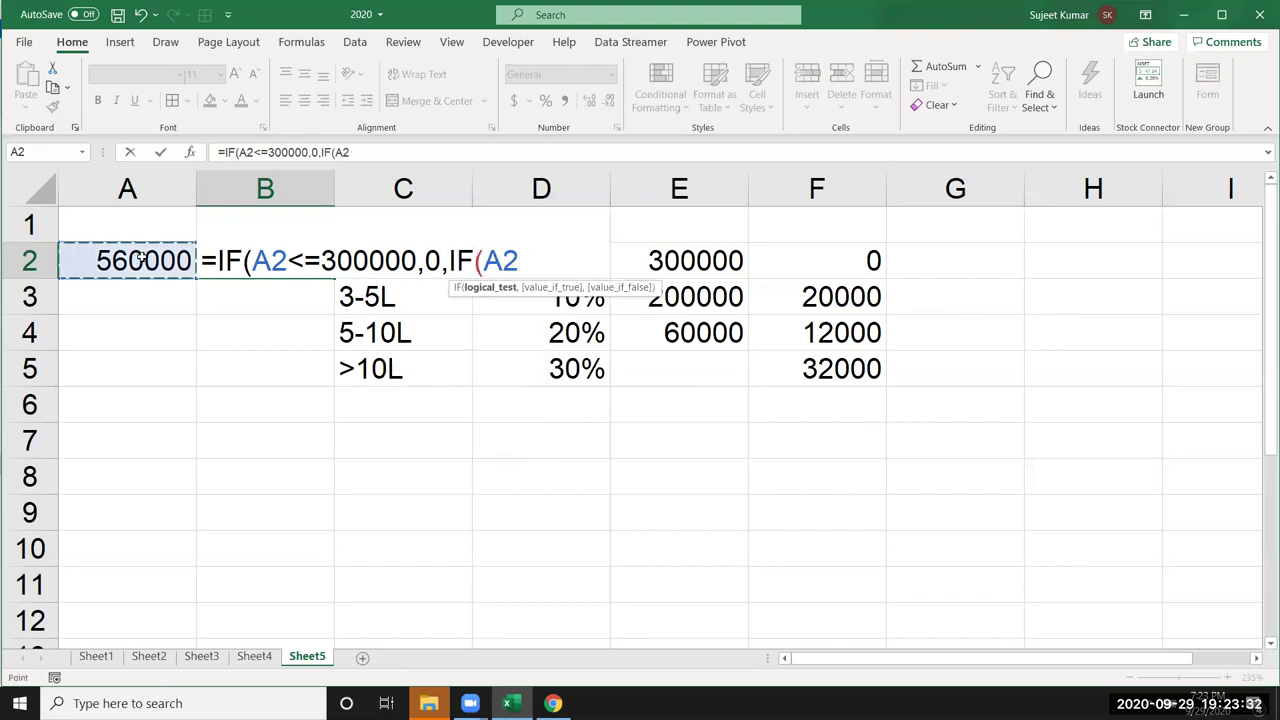
type("<=")
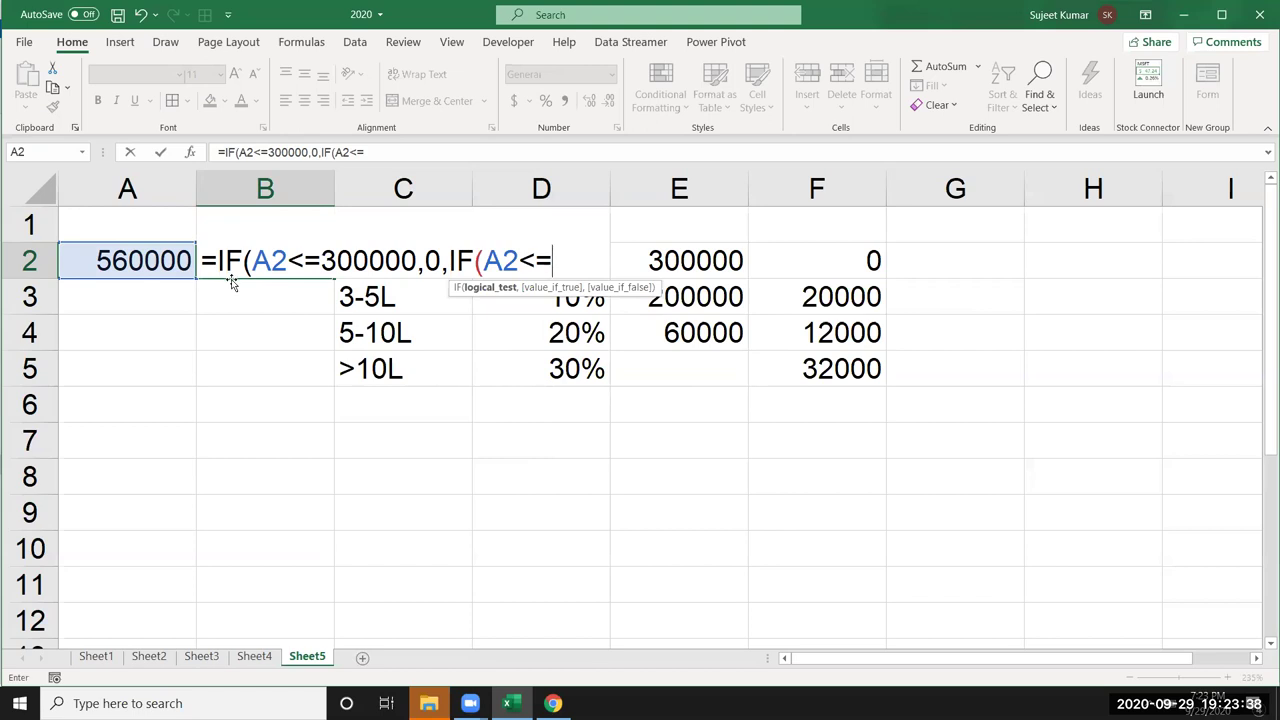
type("500000,")
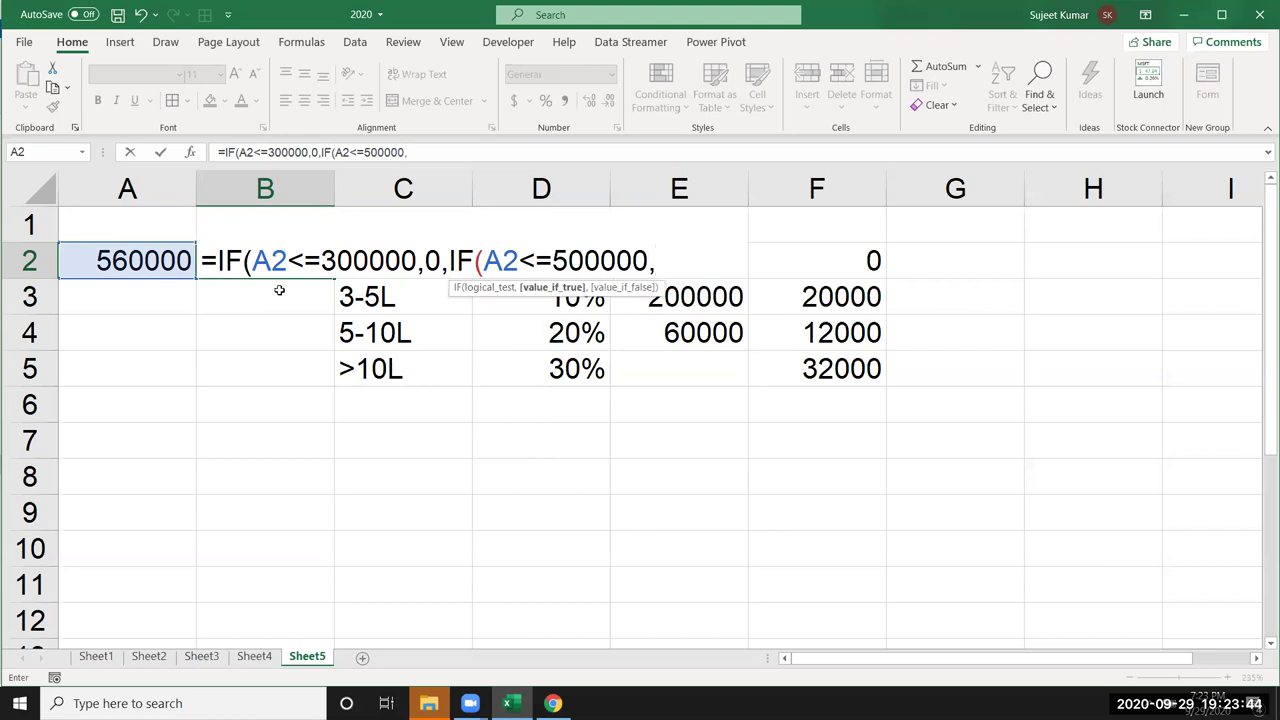
type("(")
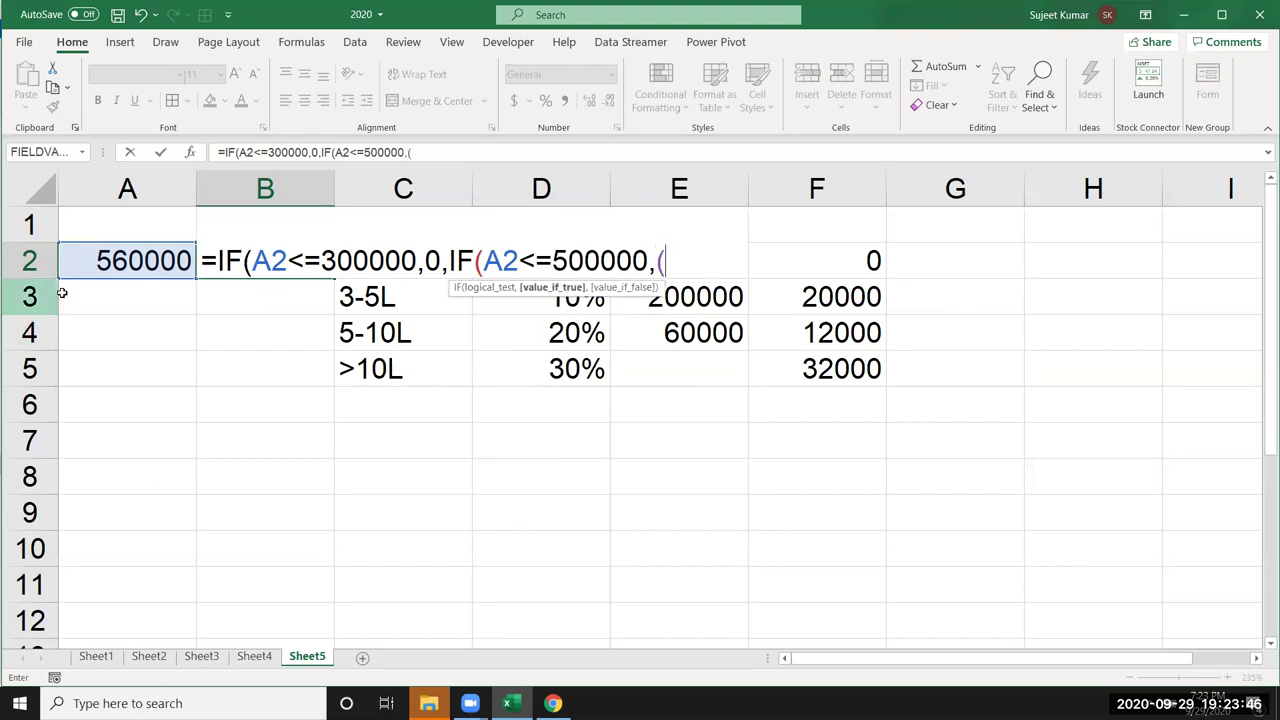
left_click(112, 257)
type(")")
key("BackSpace")
type("-3")
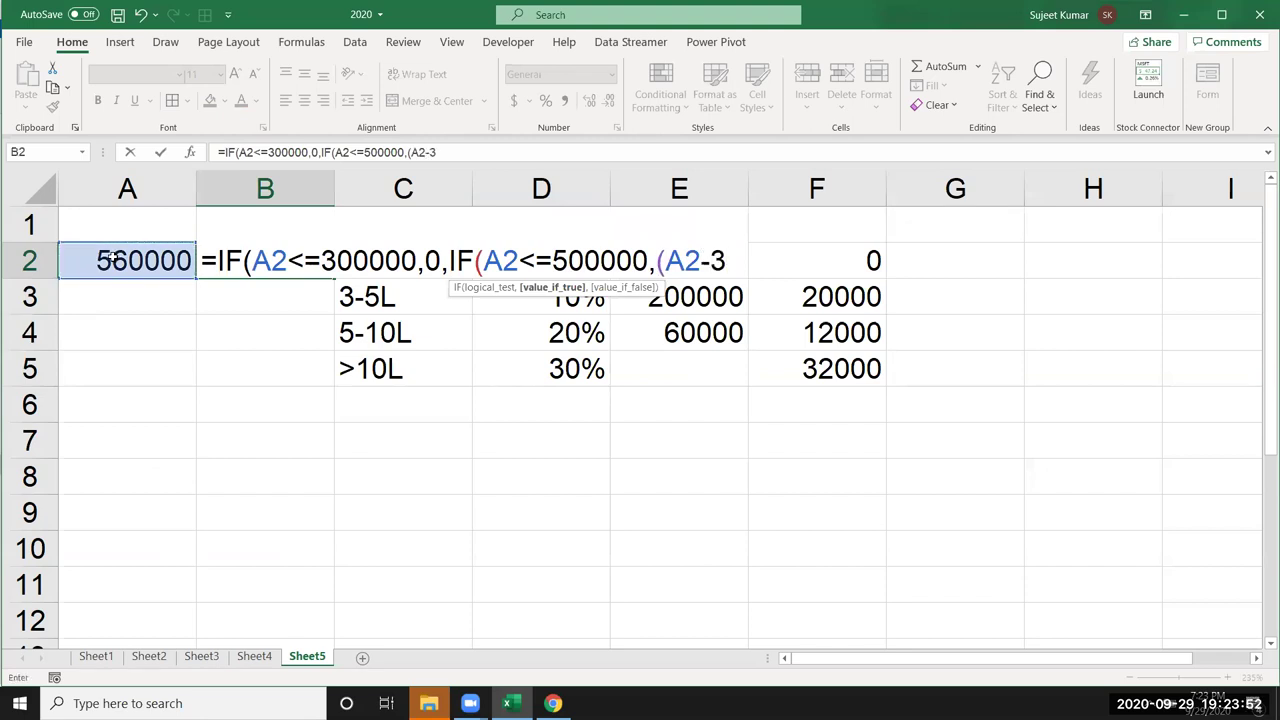
type("000")
key("BackSpace")
key("BackSpace")
type("00000")
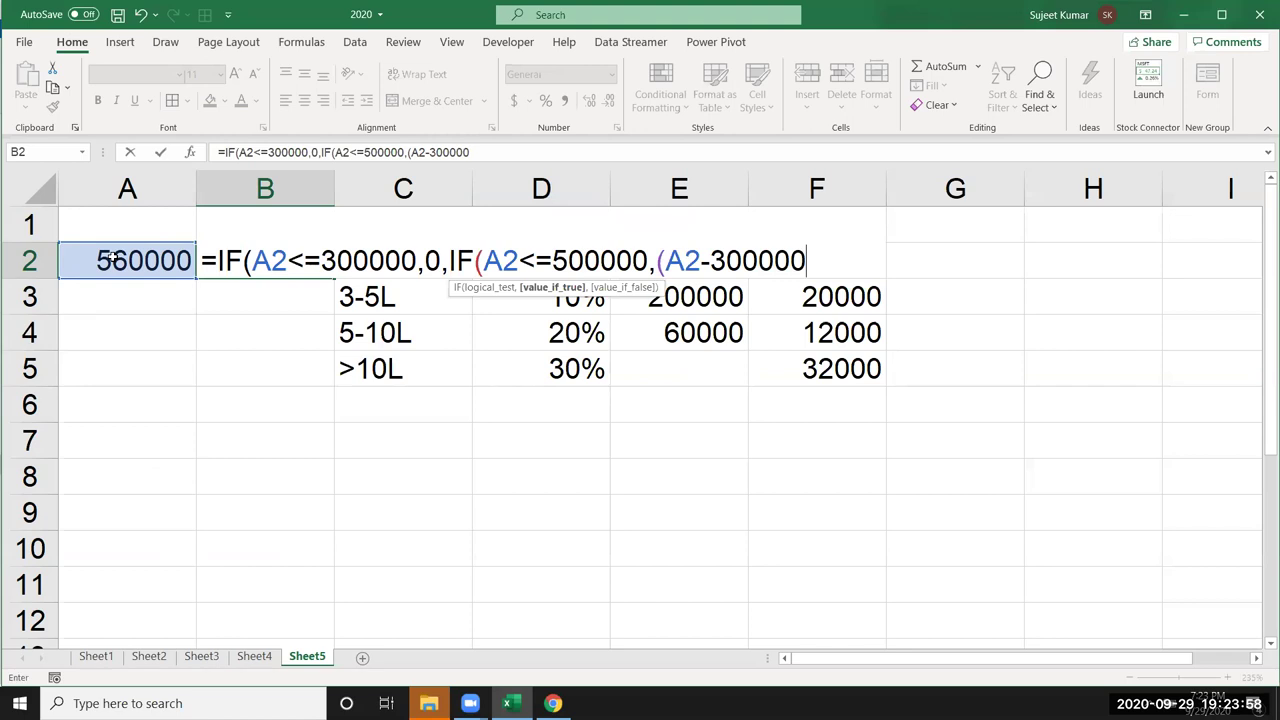
type(")*10%")
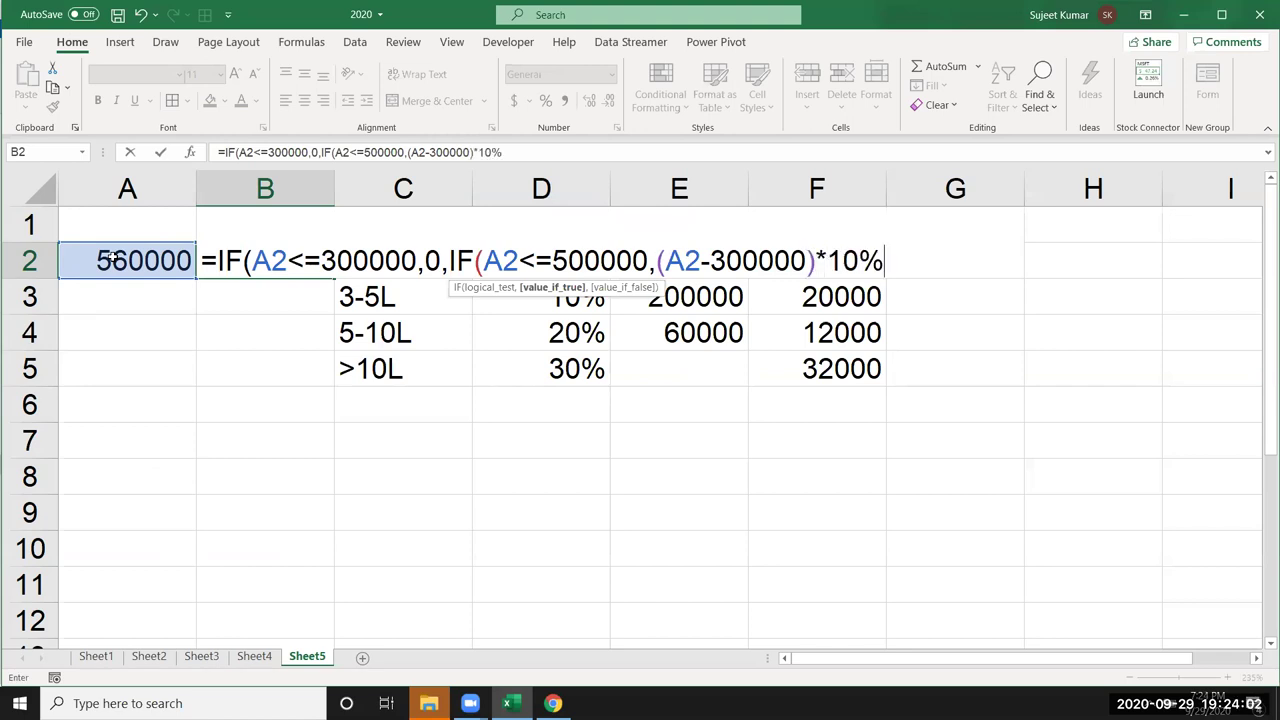
type(",")
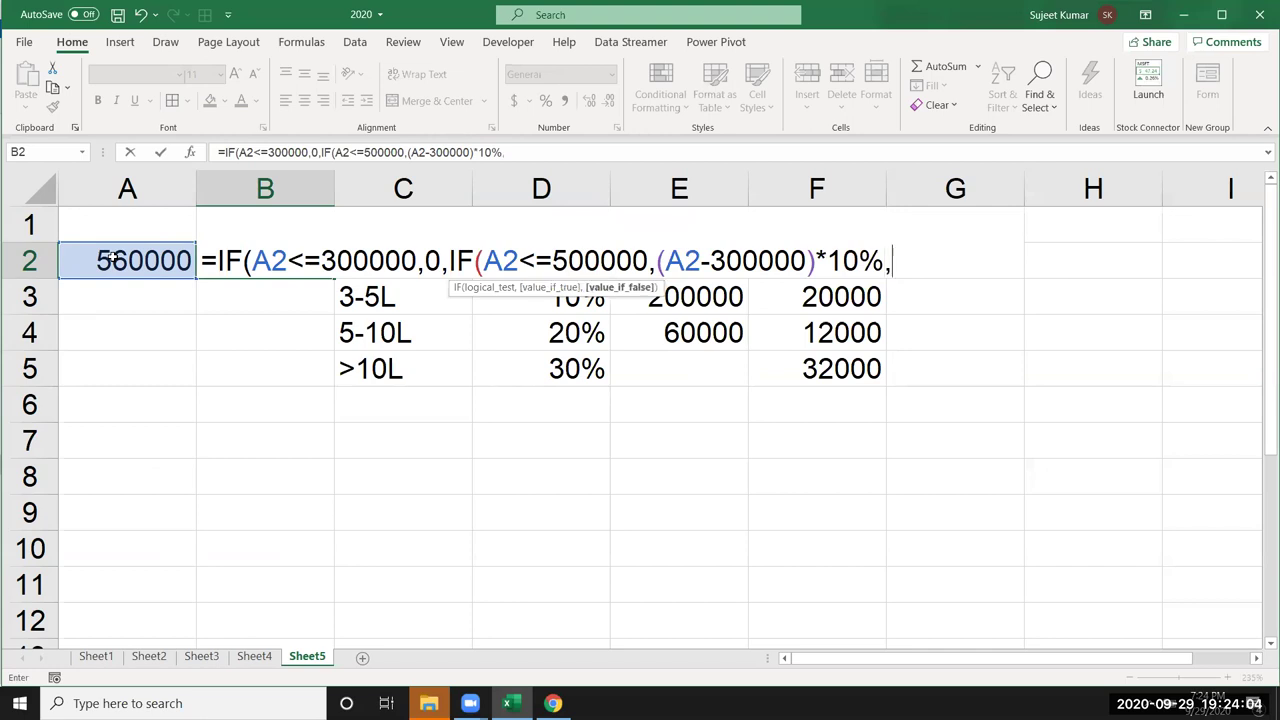
type("IF(")
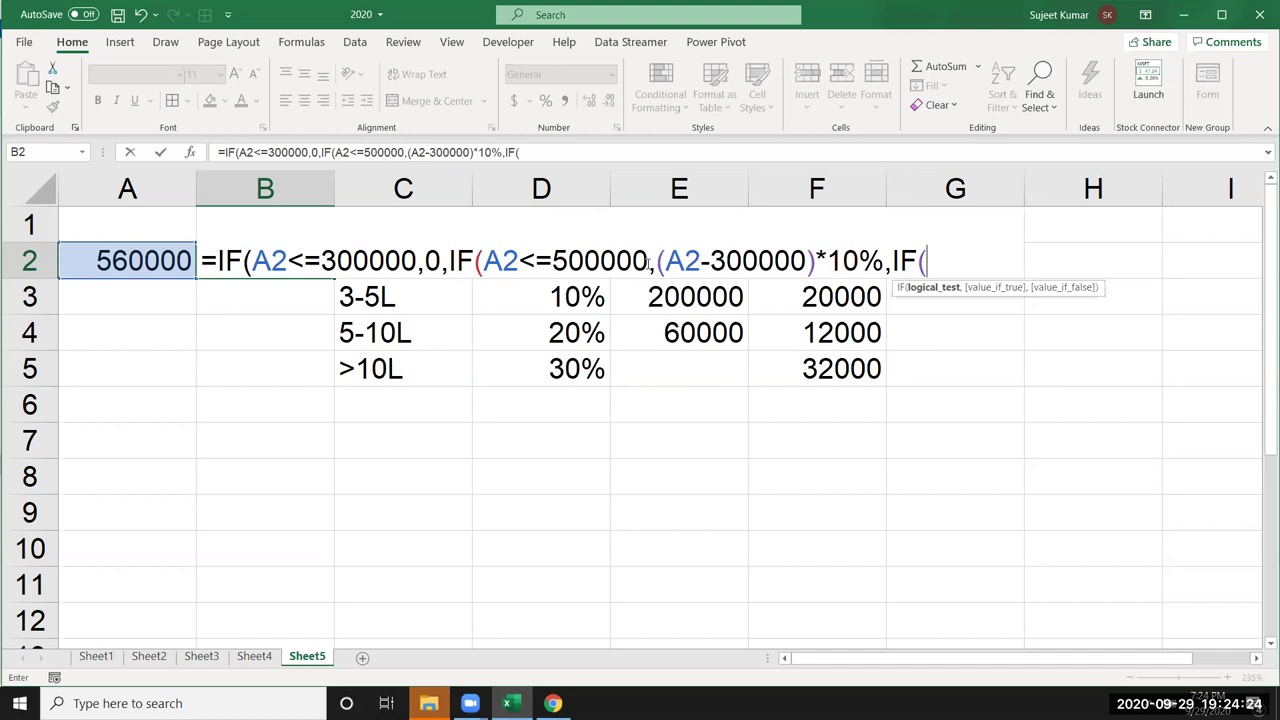
Extend B2's formula with the test A2<=1000000 returning (0+(200000*10%)+((A2-500000)*20%).
left_click(158, 262)
type("<=1")
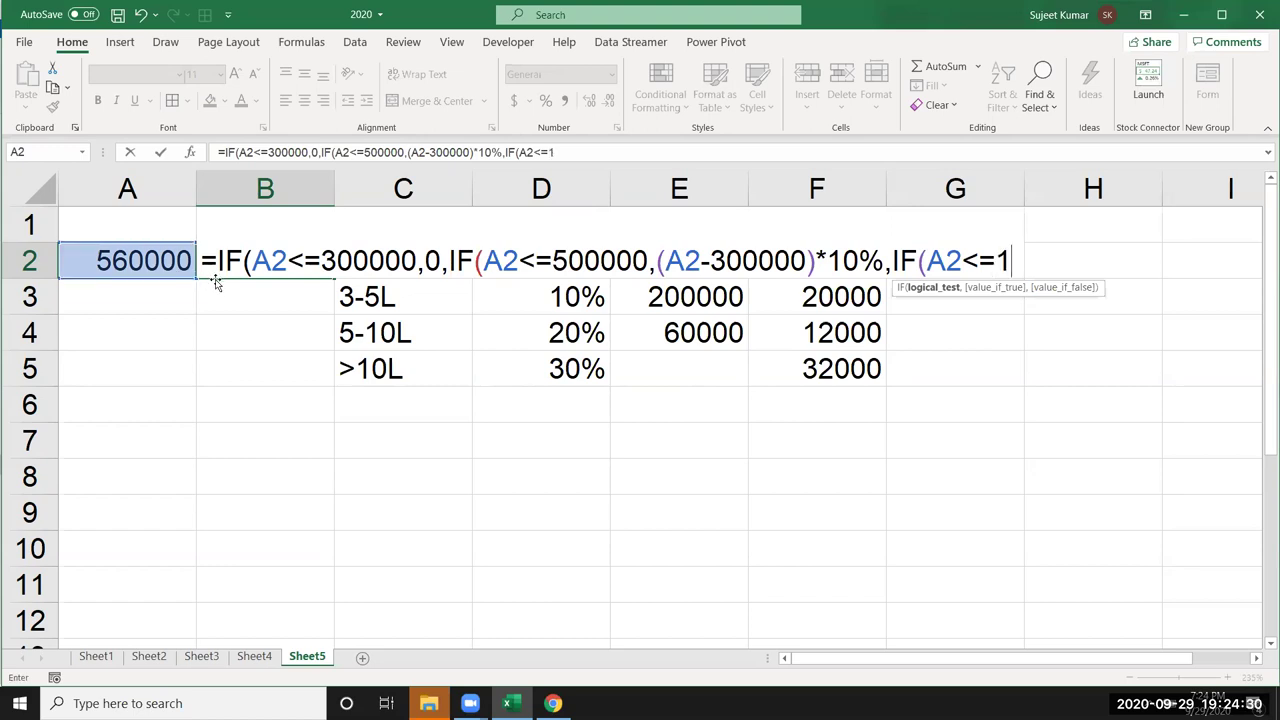
type("000000,")
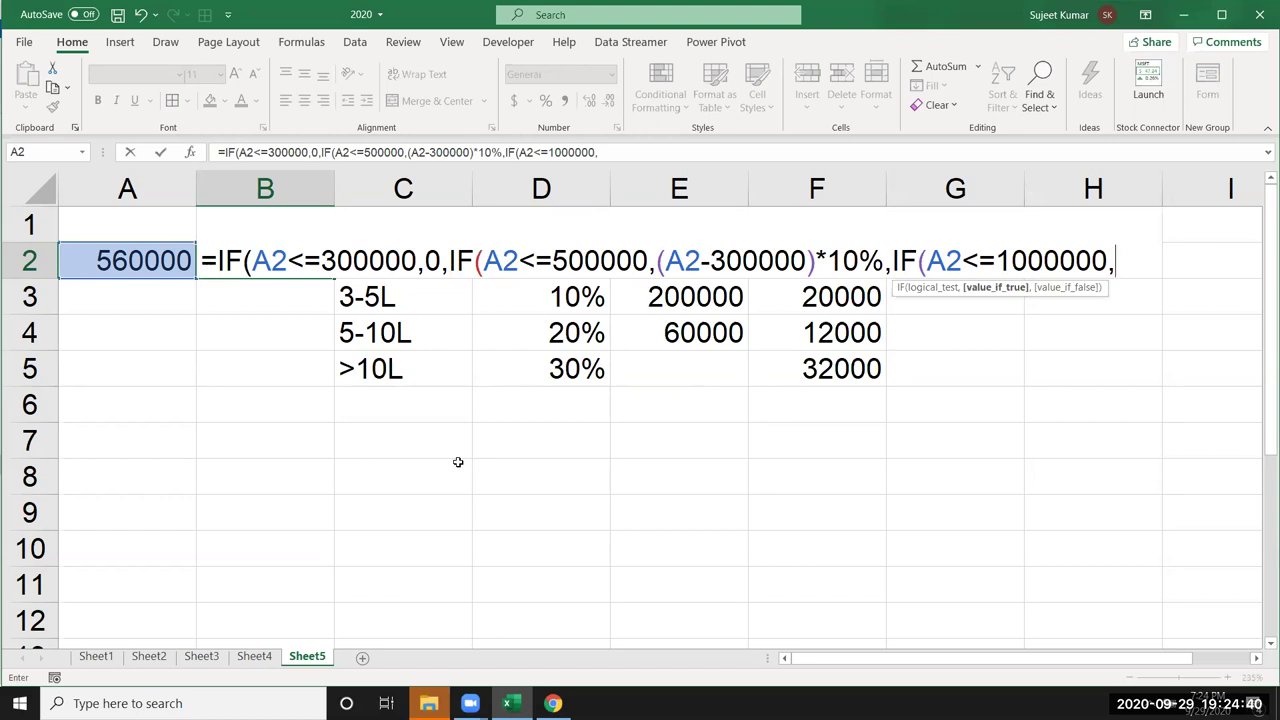
type("(0+(2")
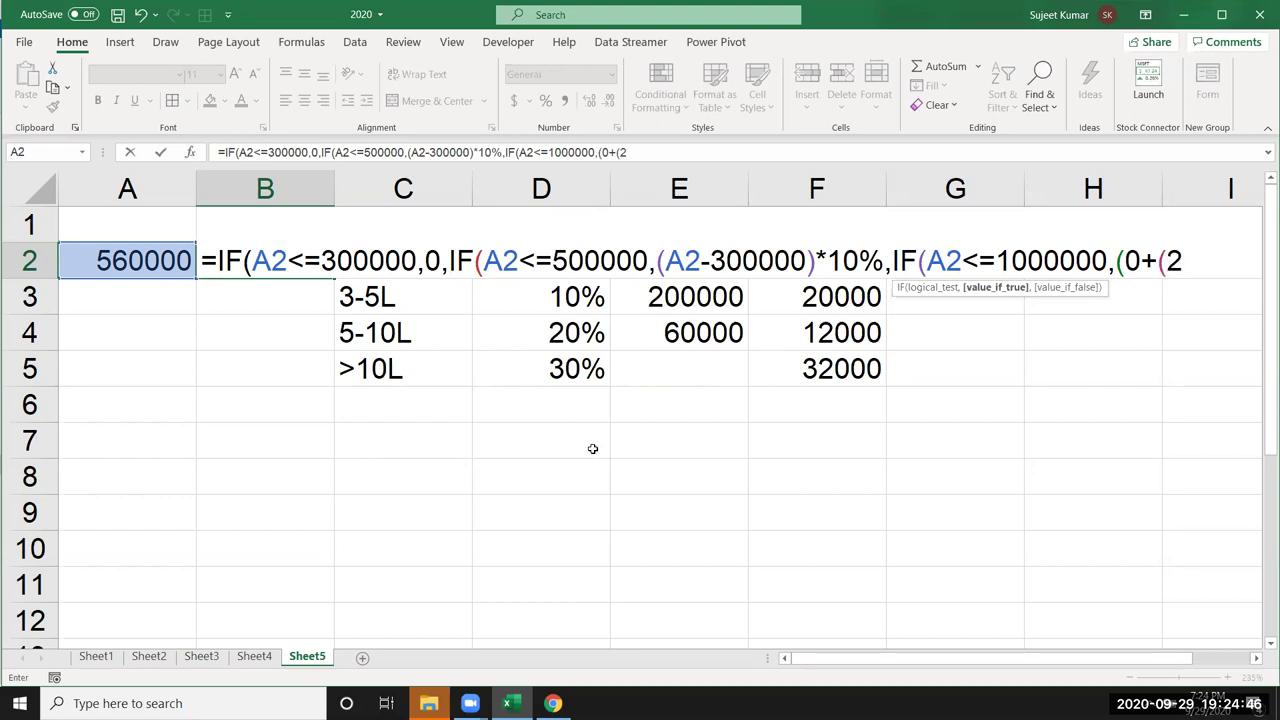
type("000")
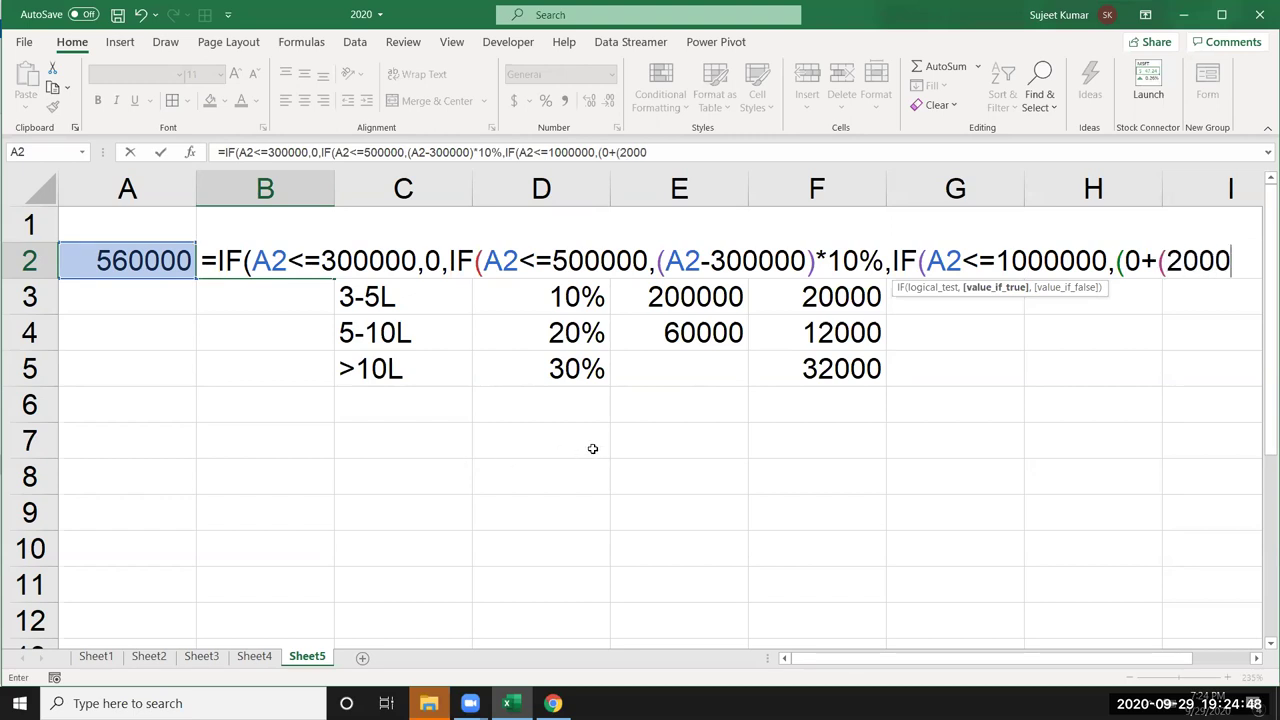
type("00")
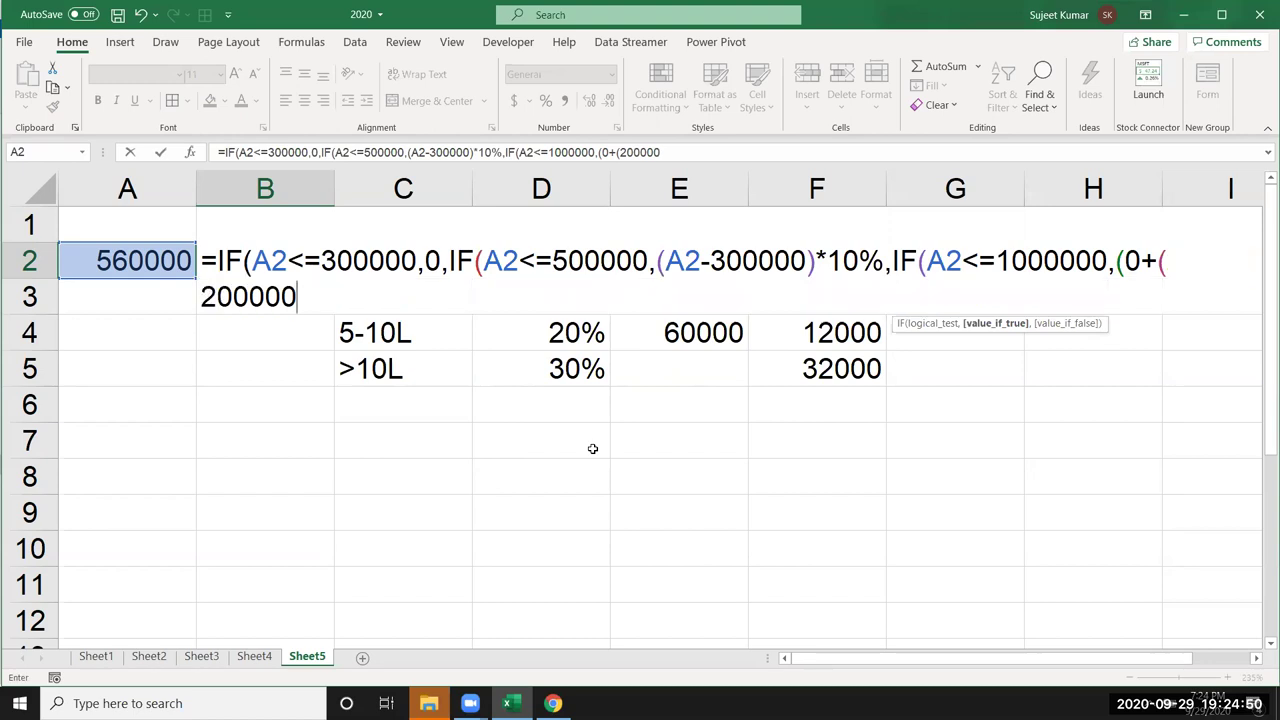
type("*0")
key("BackSpace")
type("10%")
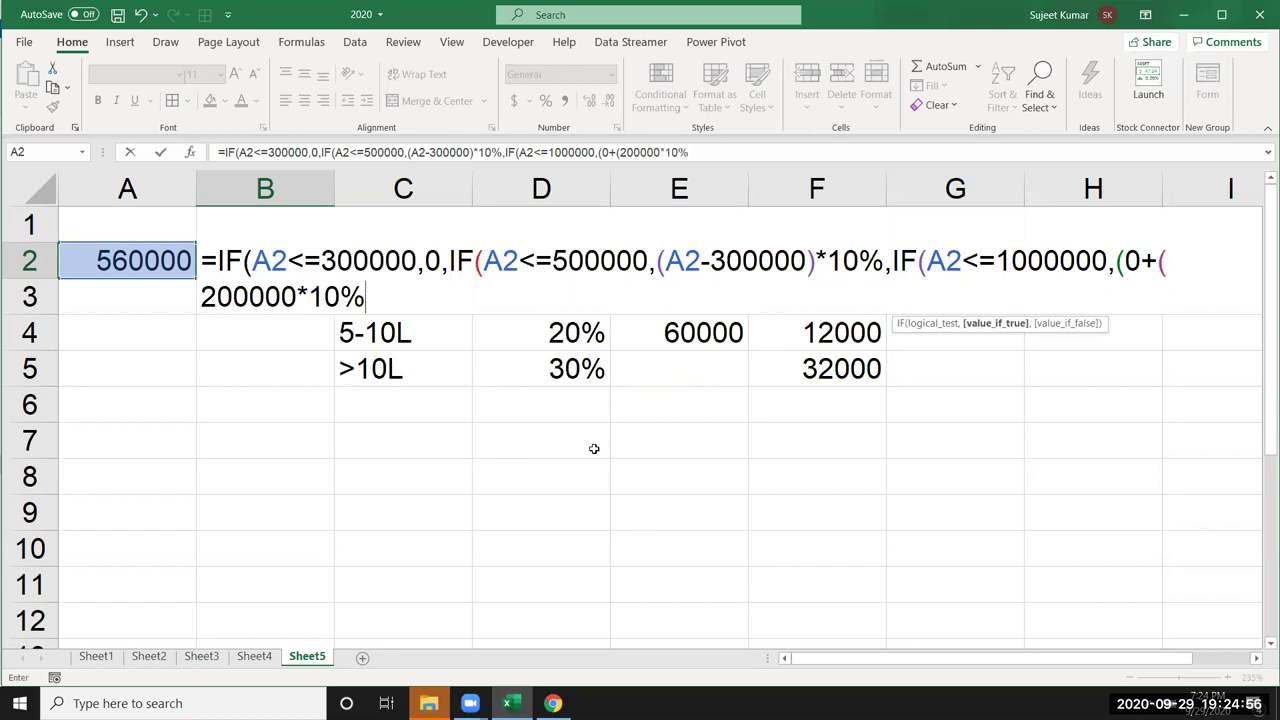
type(")+")
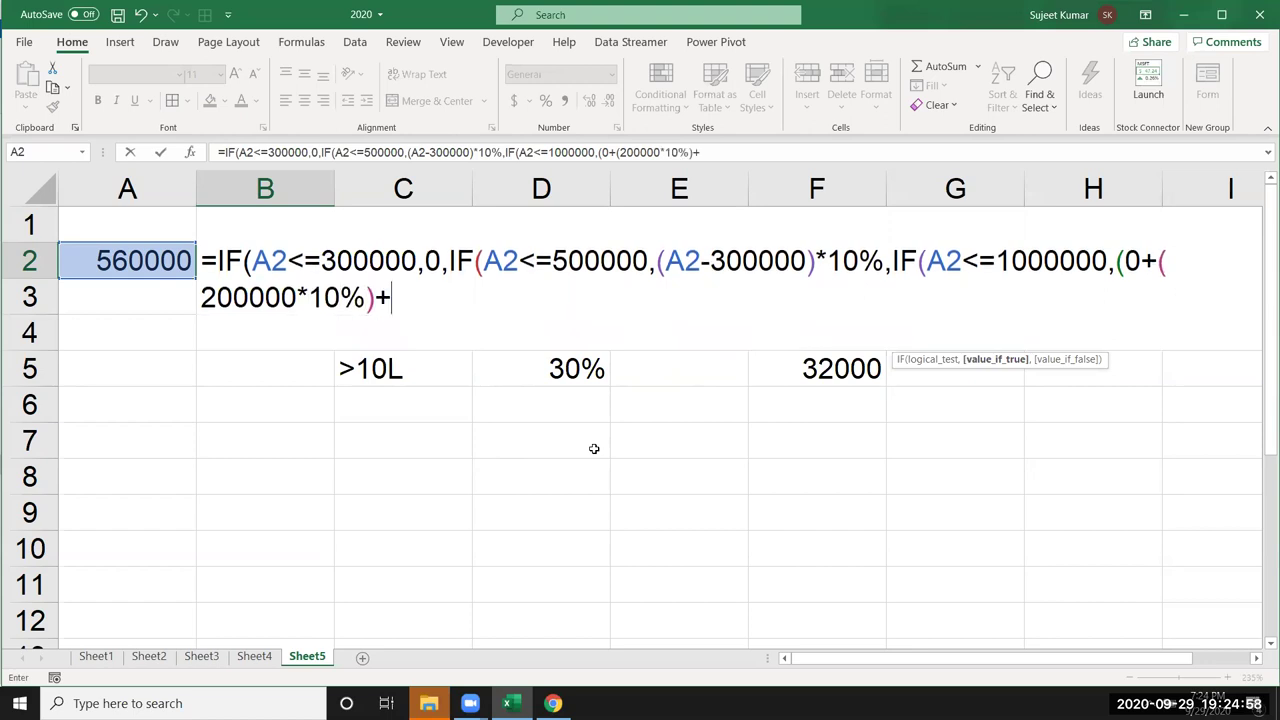
type("(")
left_click(117, 261)
type("-")
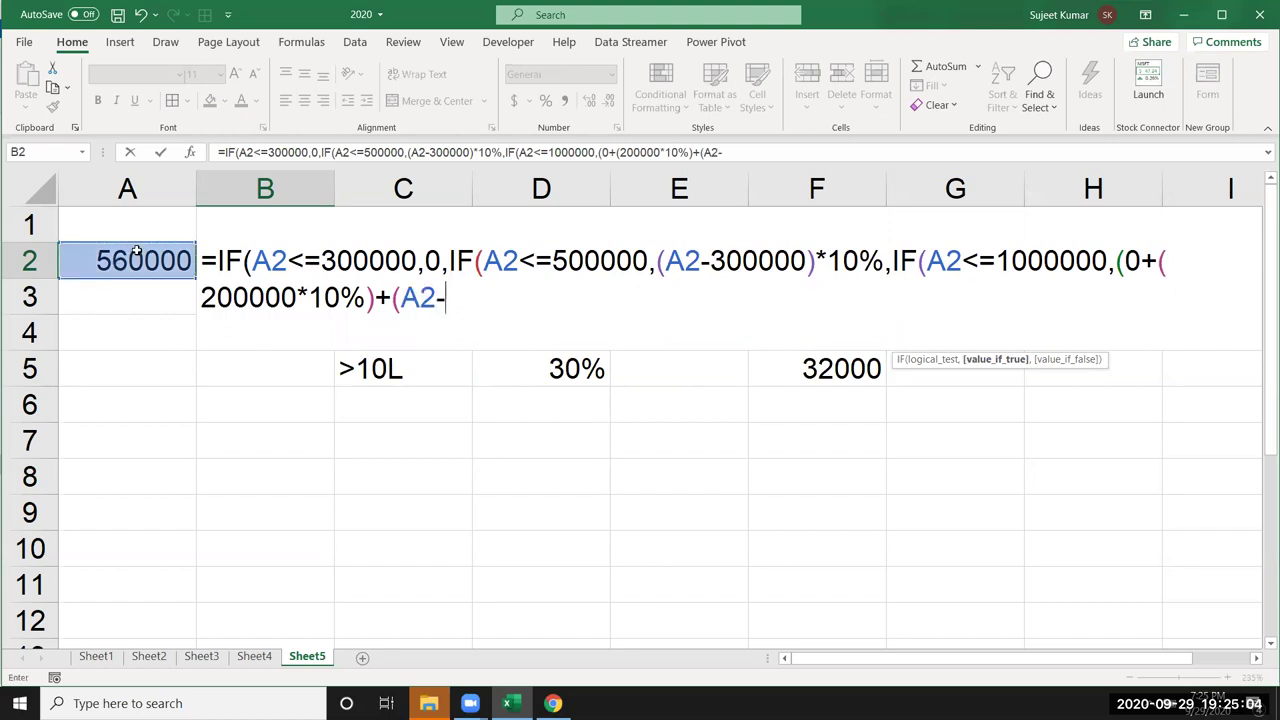
type("5")
type("00000")
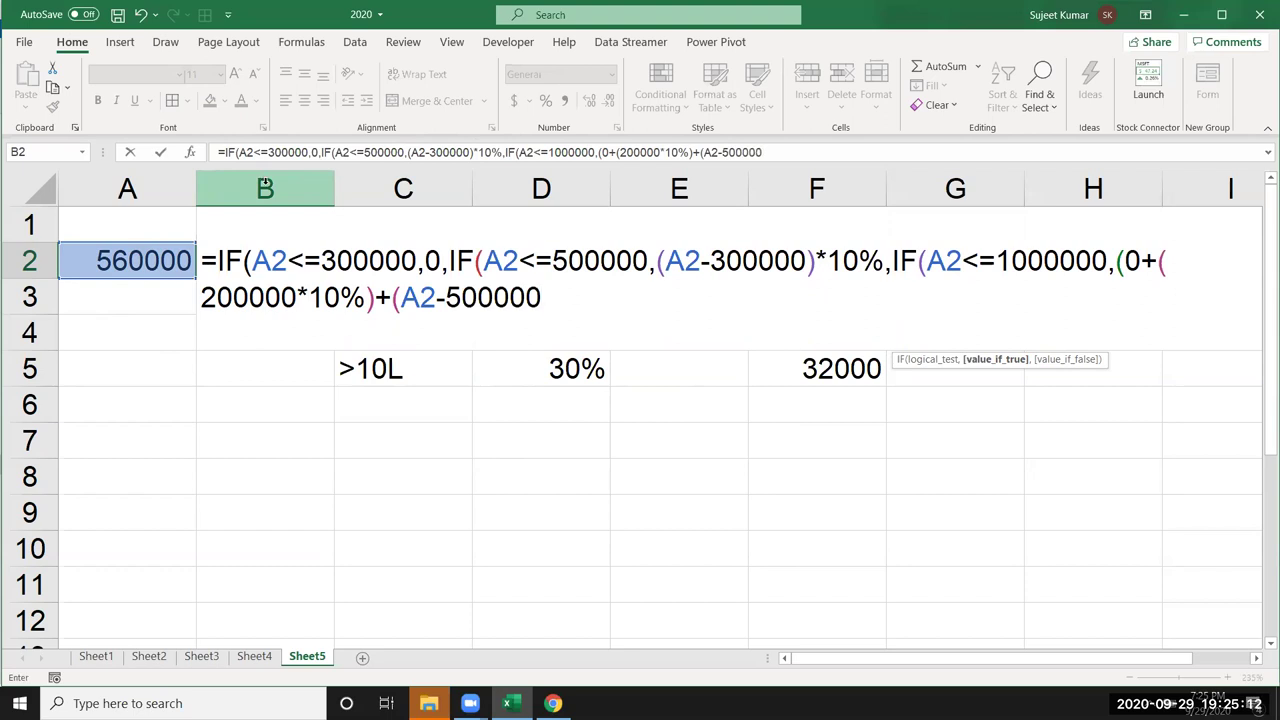
type(")*")
type("20")
type("%")
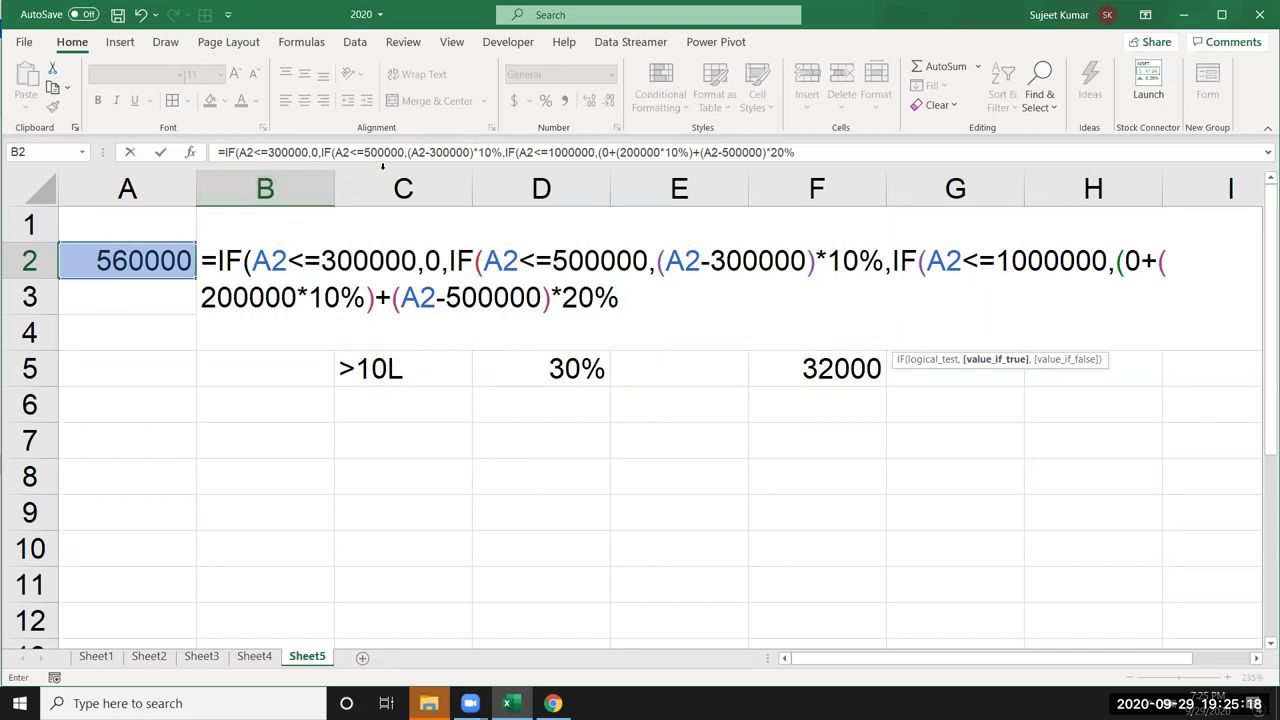
left_click(393, 297)
type("(")
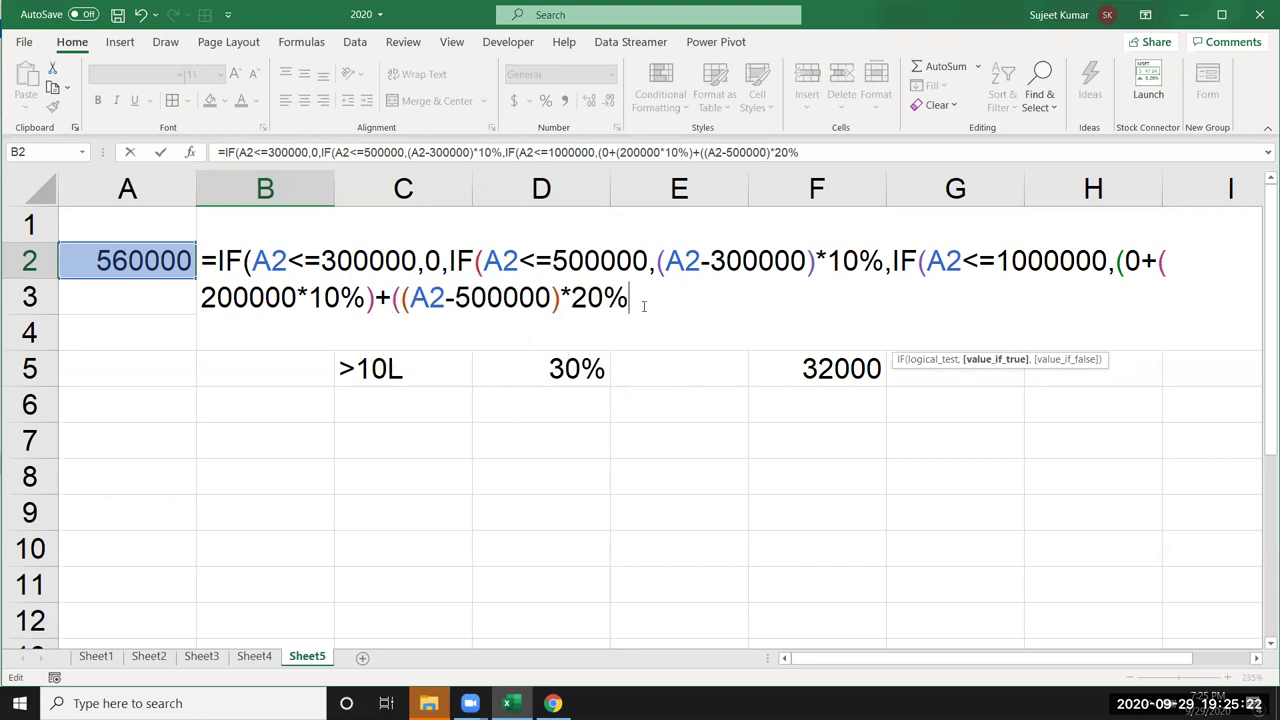
left_click(643, 306)
type(")")
left_click(305, 261)
left_click(425, 261)
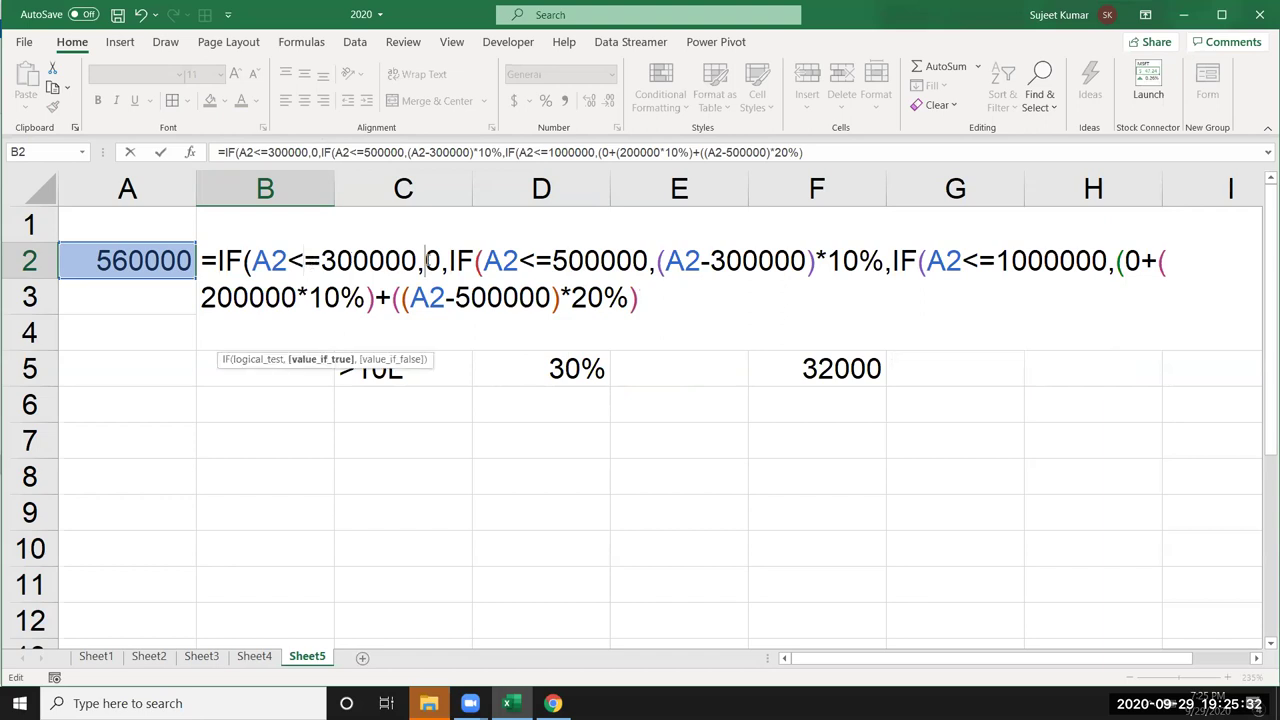
left_click(503, 261)
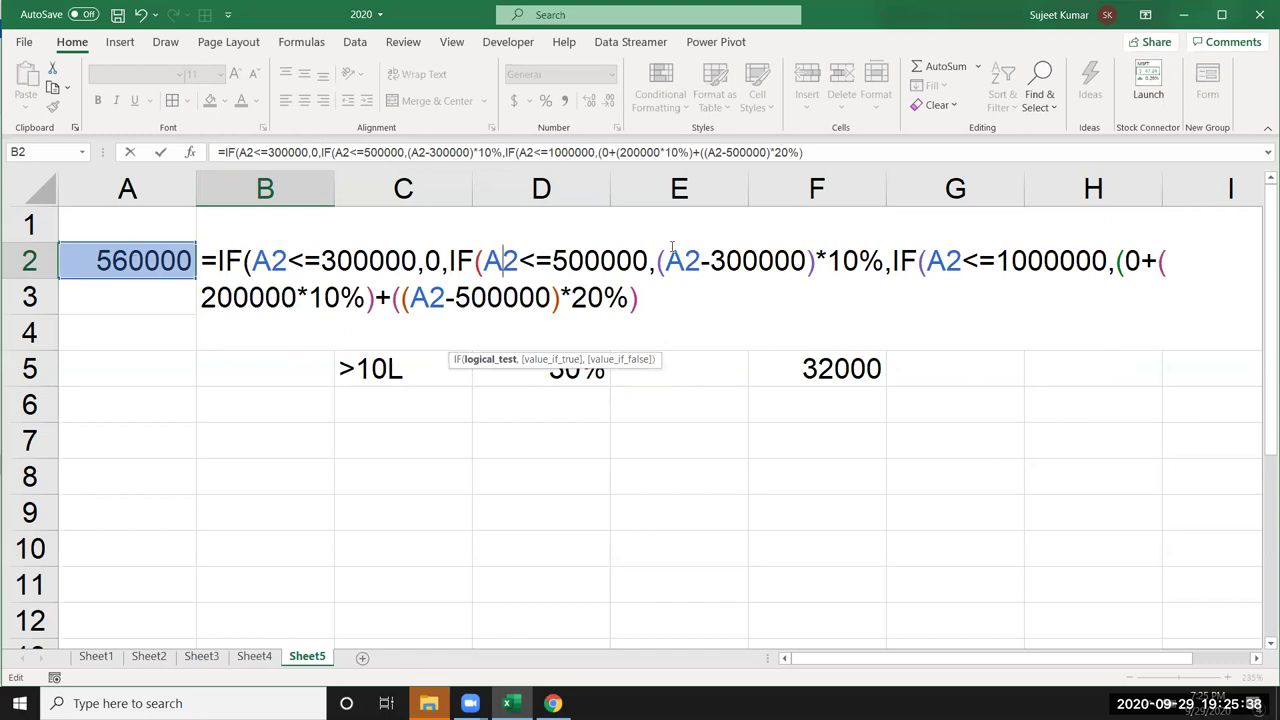
left_click(790, 260)
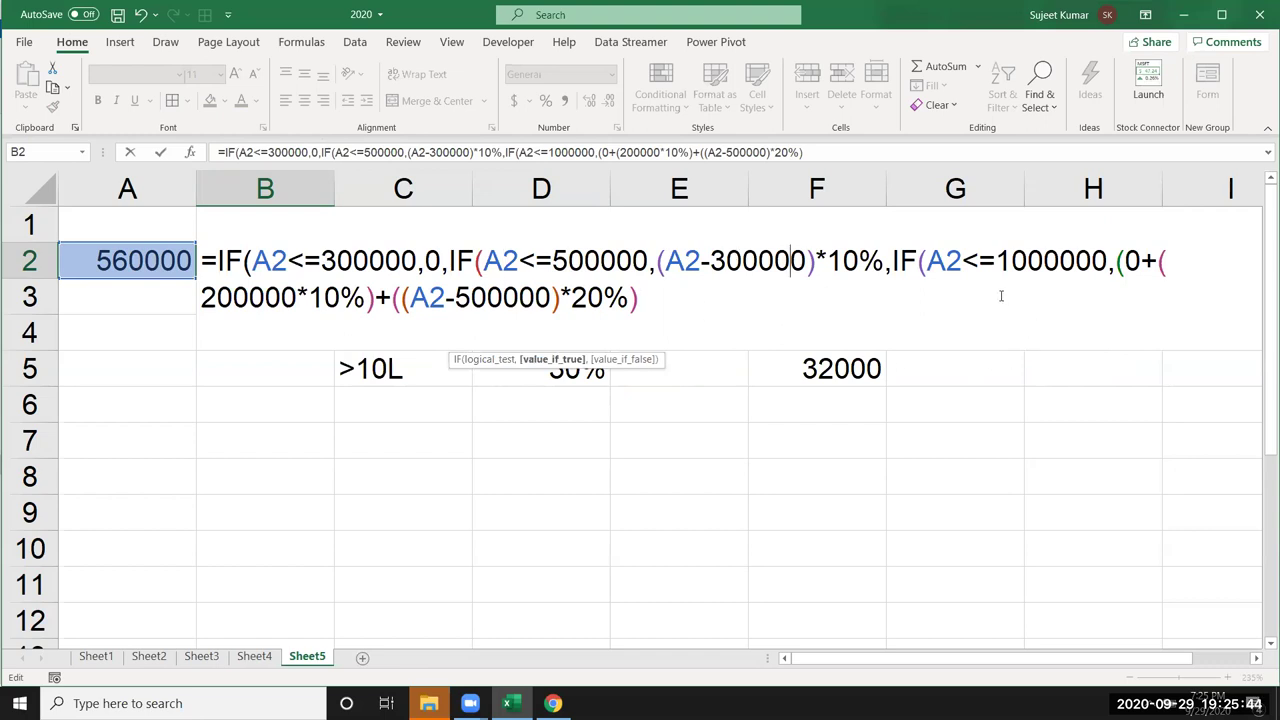
left_click(1005, 261)
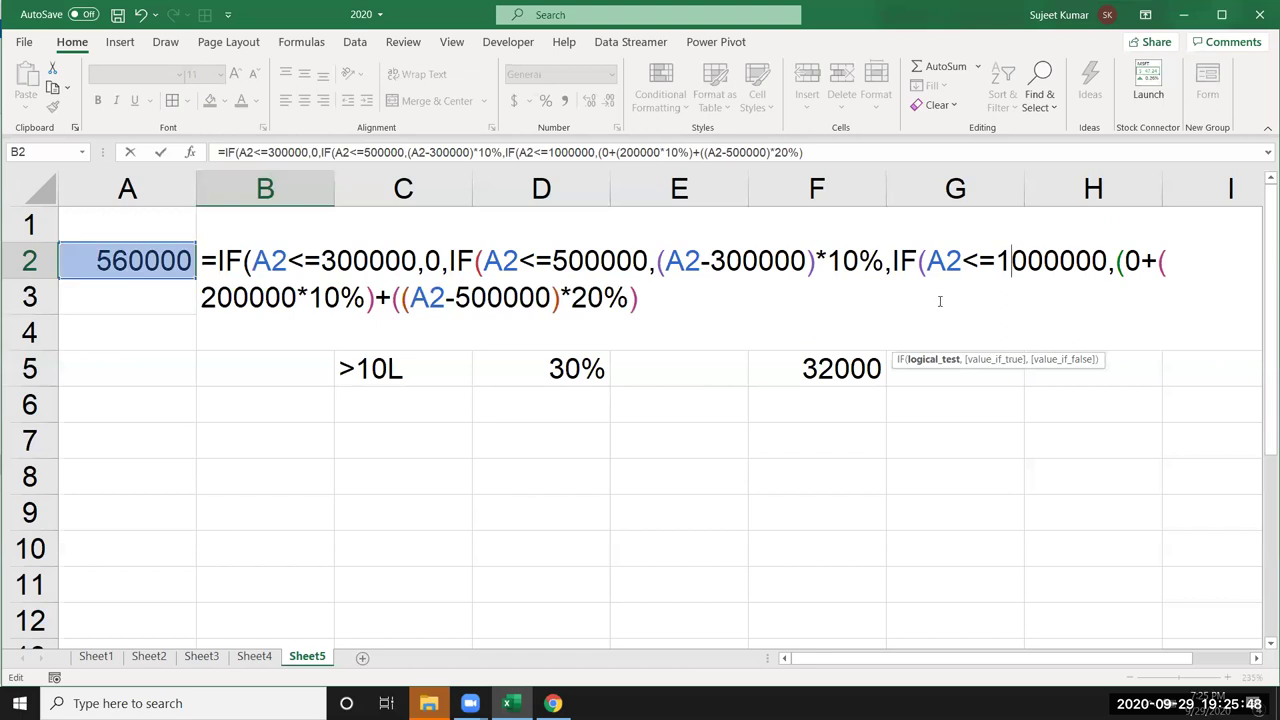
left_click(1141, 261)
left_click(340, 297)
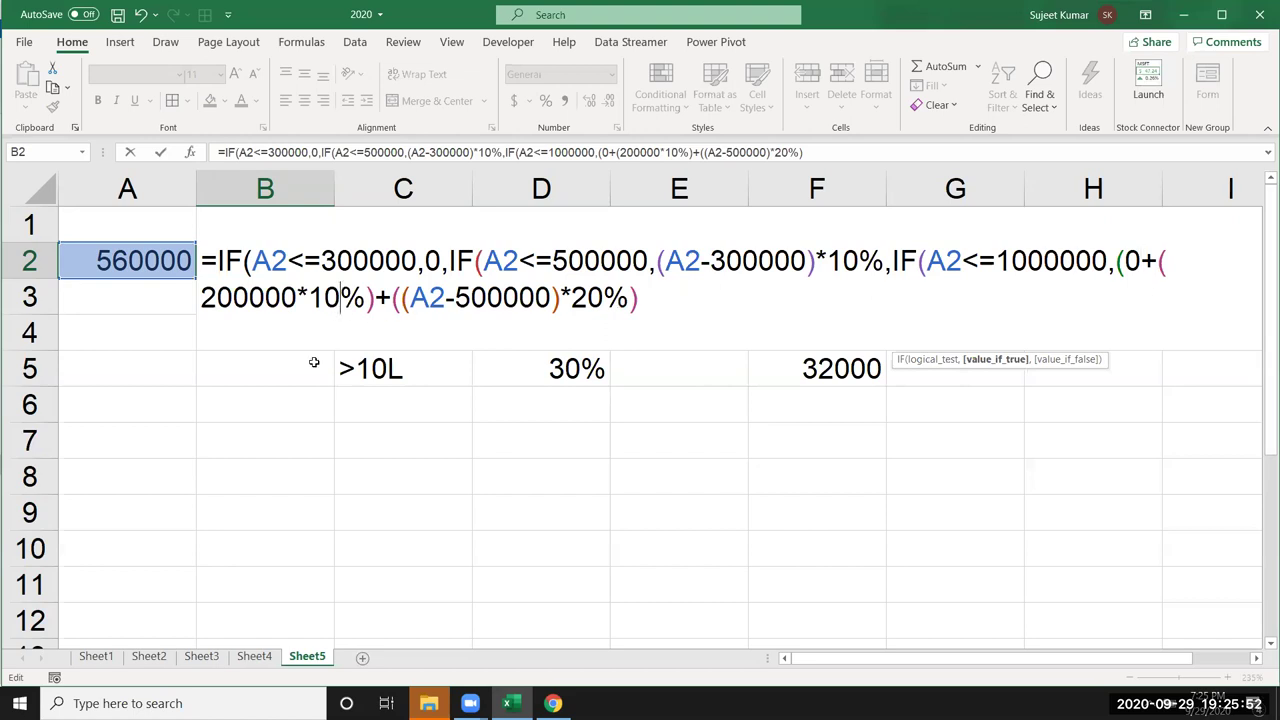
key("Right")
key("Right")
key("Right")
Append a fourth IF, A2>1000000, reusing (0+(200000*10%) plus (500000*20%).
left_click(650, 300)
type(",")
type("IF(")
left_click(146, 252)
type(">1000000,")
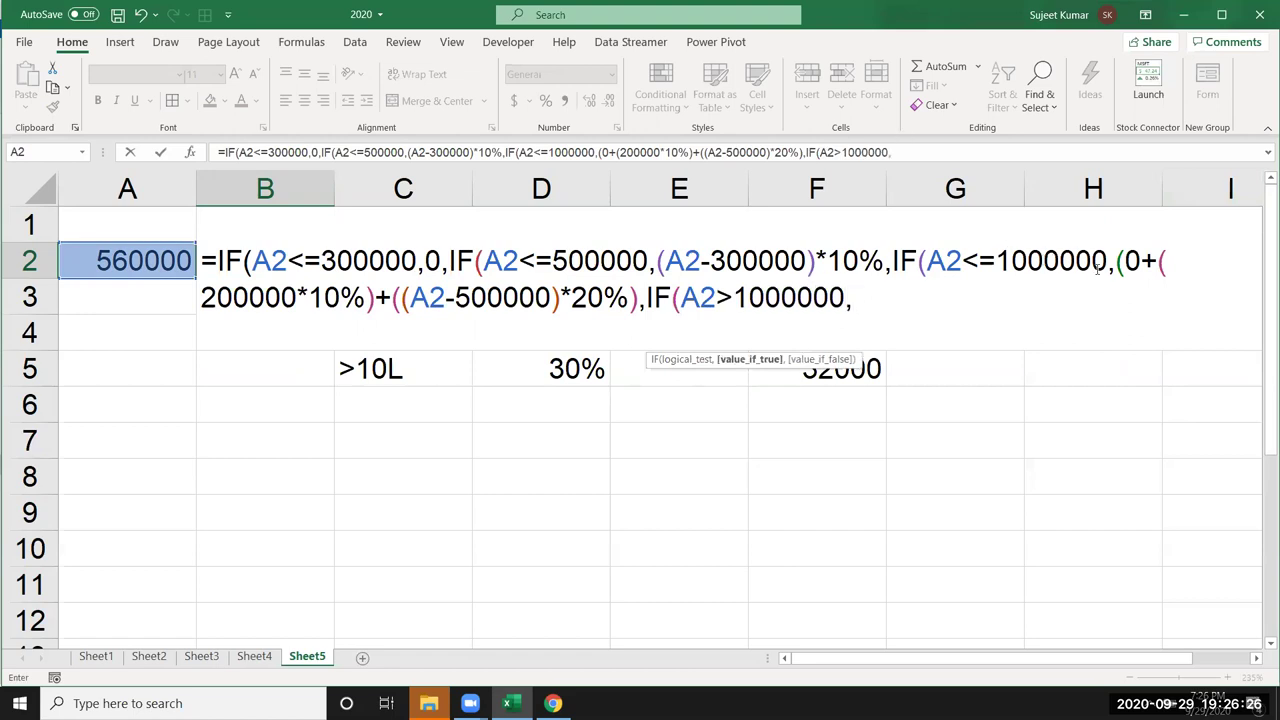
mouse_move(1116, 266)
left_mouse_down()
mouse_move(641, 320)
mouse_move(372, 310)
left_mouse_up()
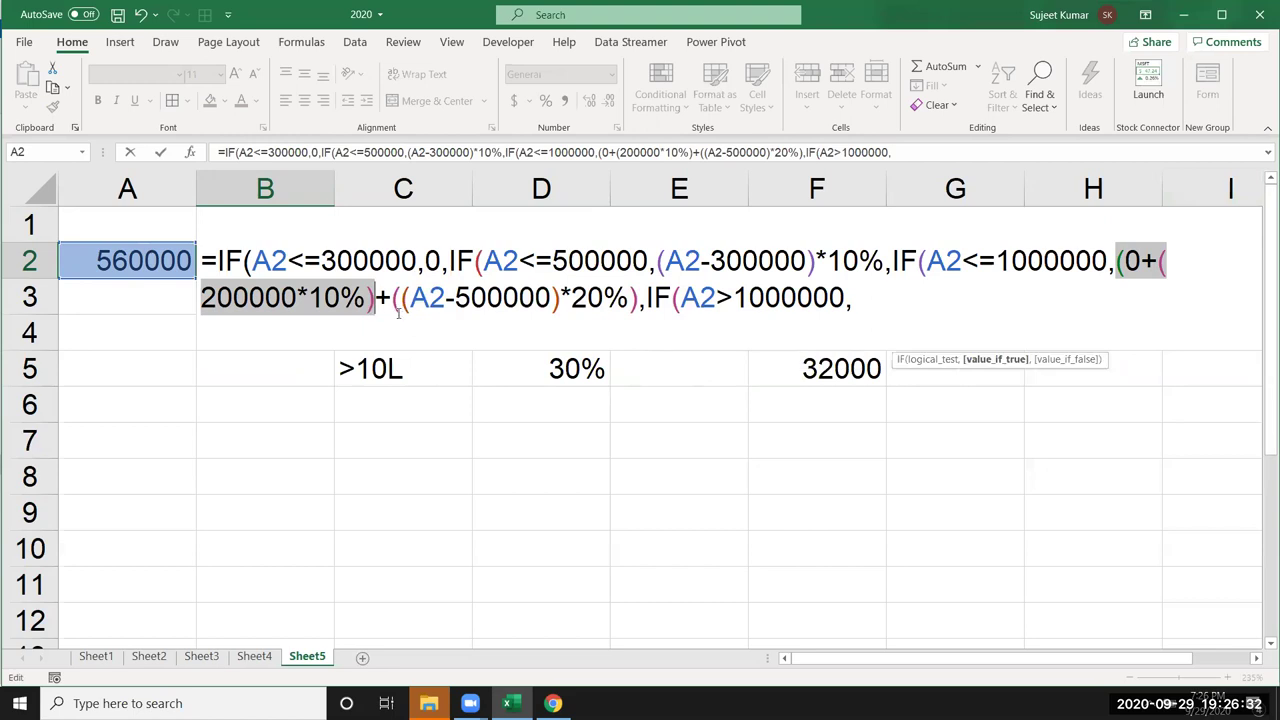
left_click(868, 304)
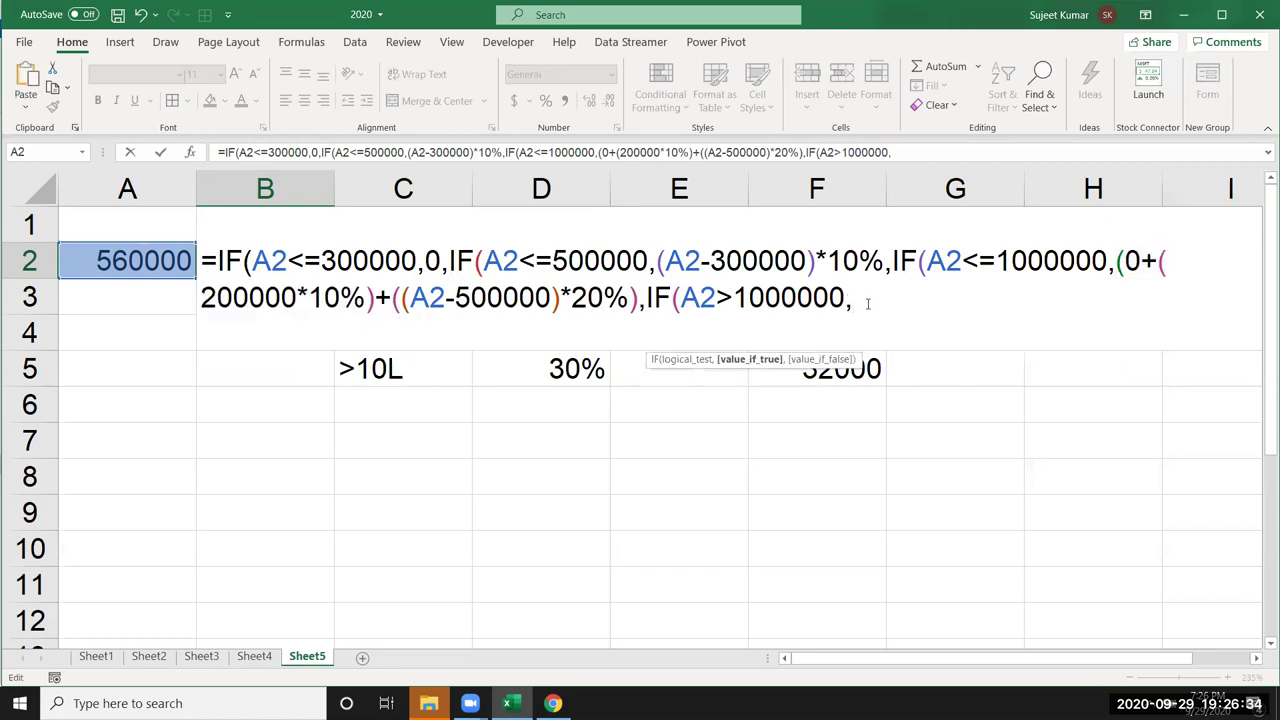
type("(0+(200000*10%)")
type("+")
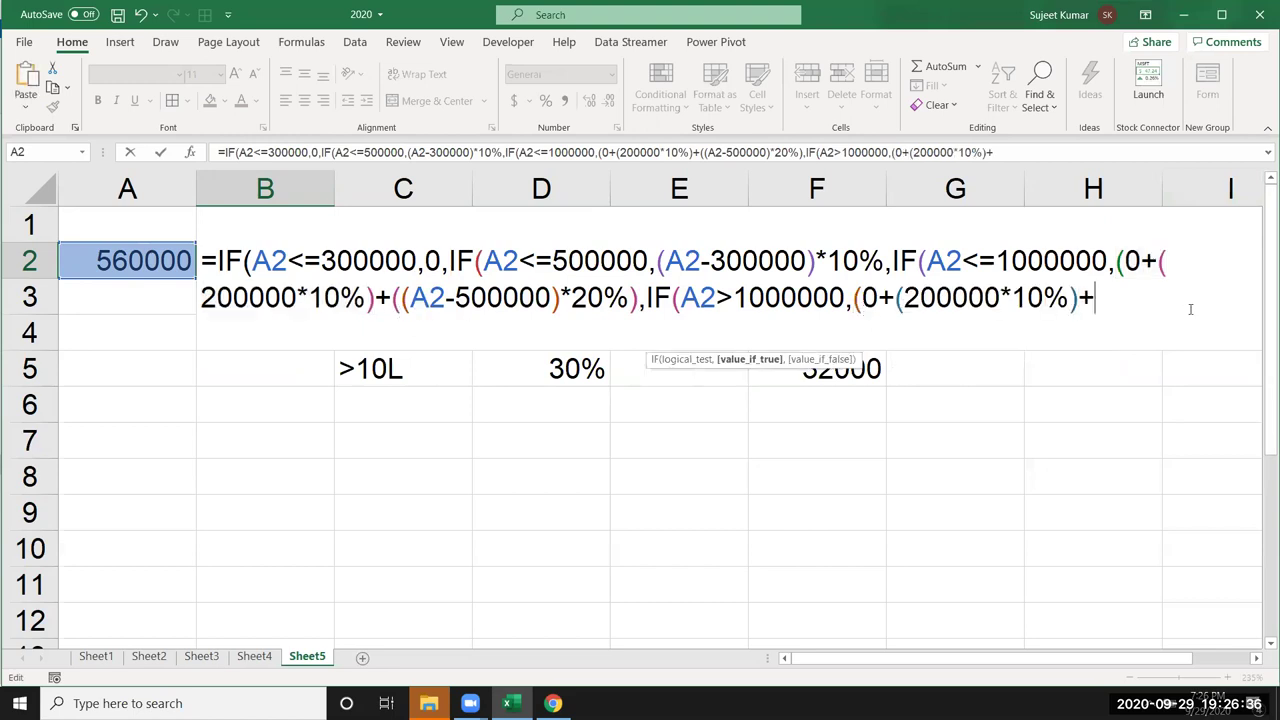
type("(500000*20")
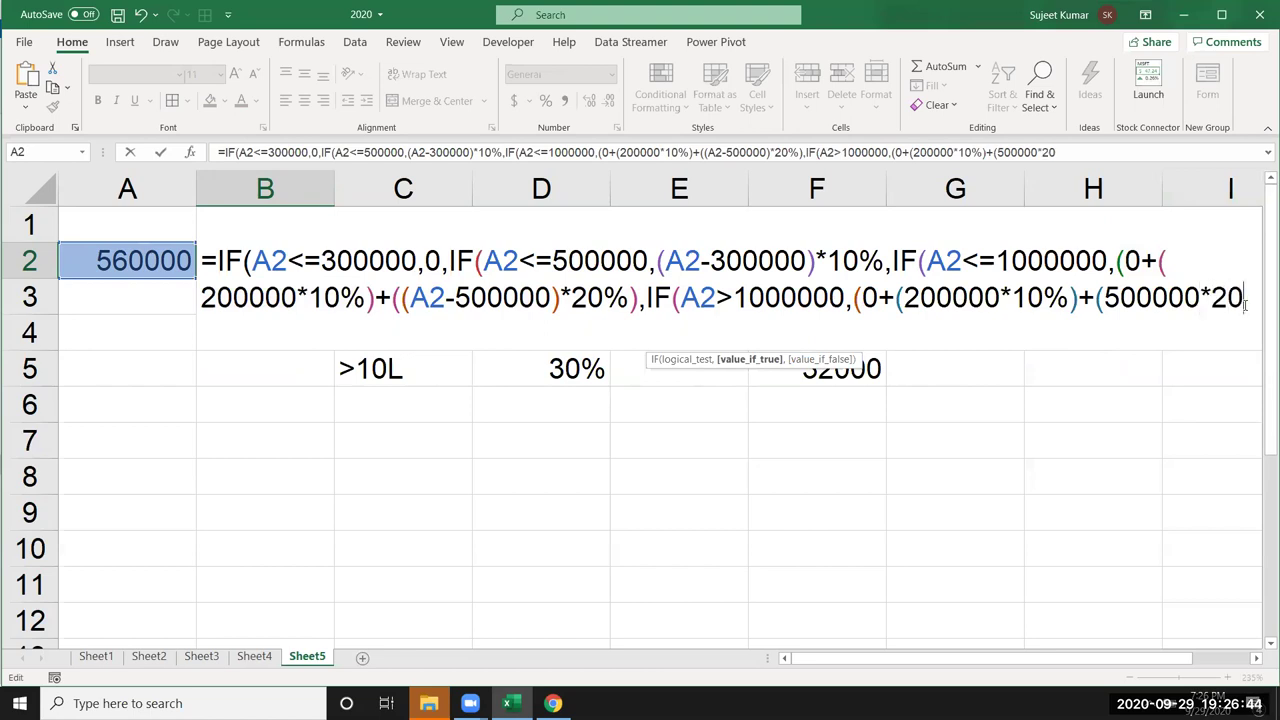
type("%)+")
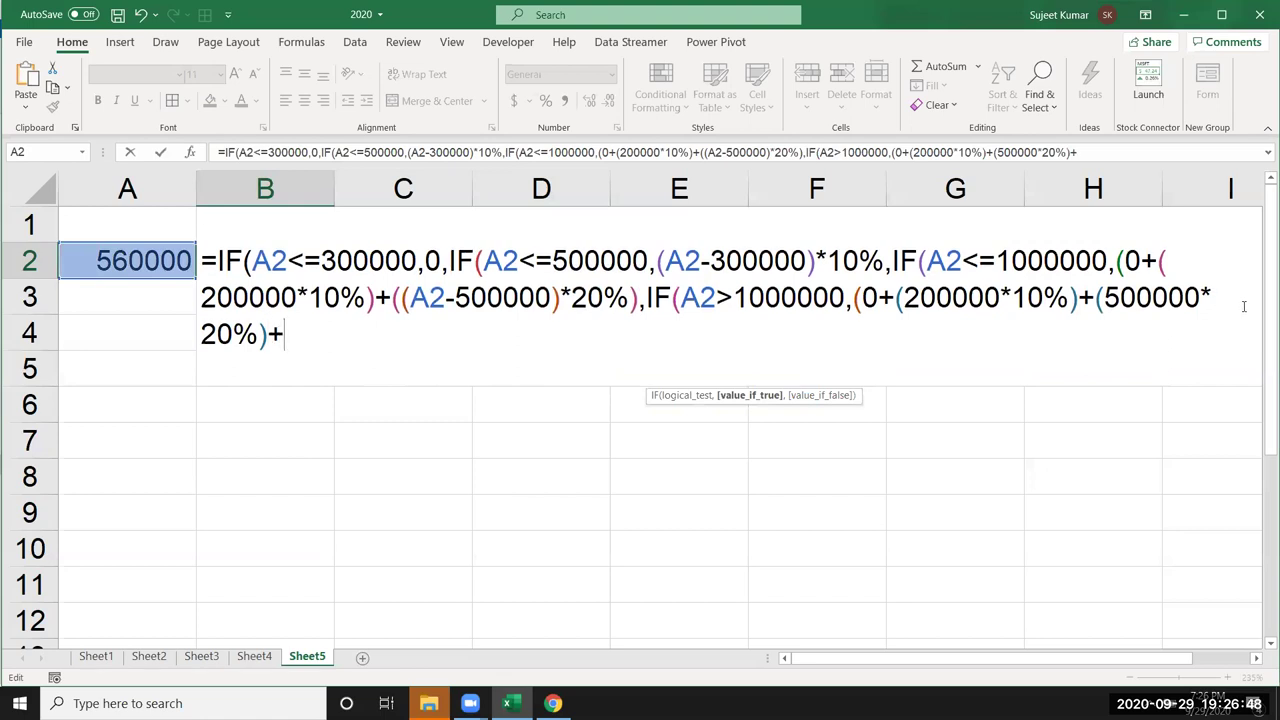
Add the ((A2-1000000)*30%) term to the fourth IF's value.
left_click(135, 260)
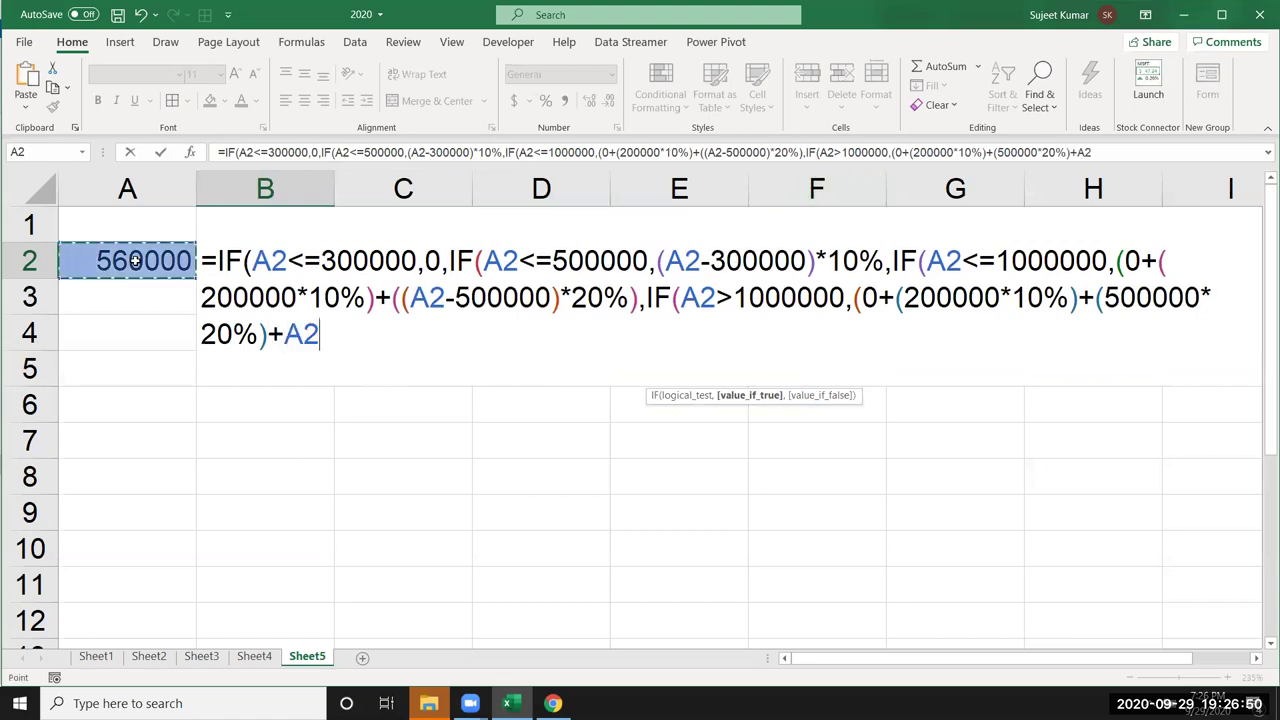
type("-")
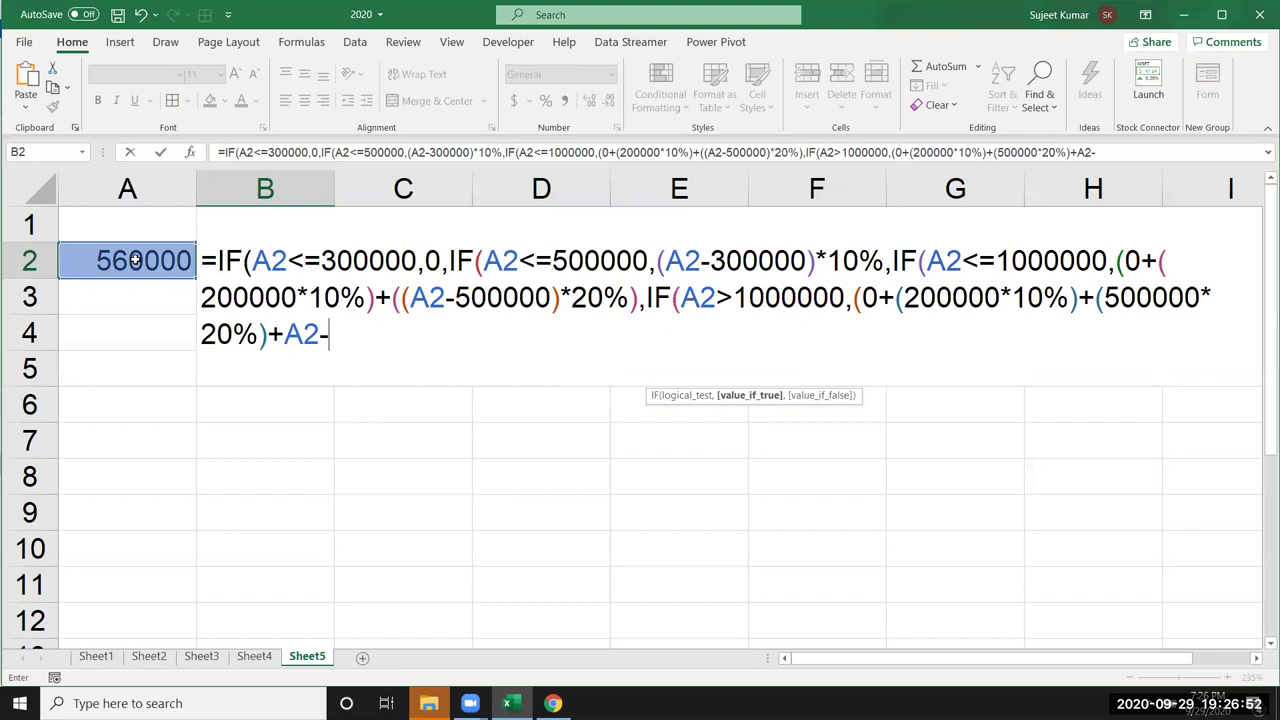
key("BackSpace")
key("BackSpace")
key("BackSpace")
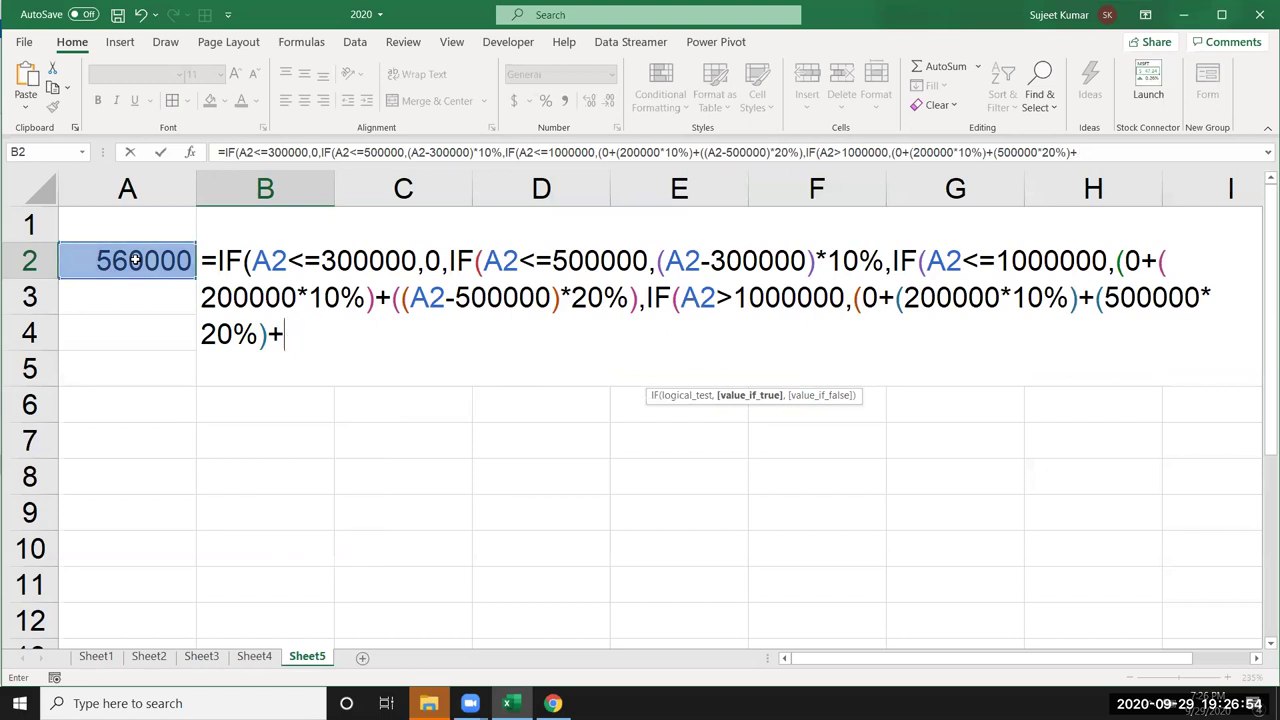
type("((")
left_click(135, 258)
type("-100000")
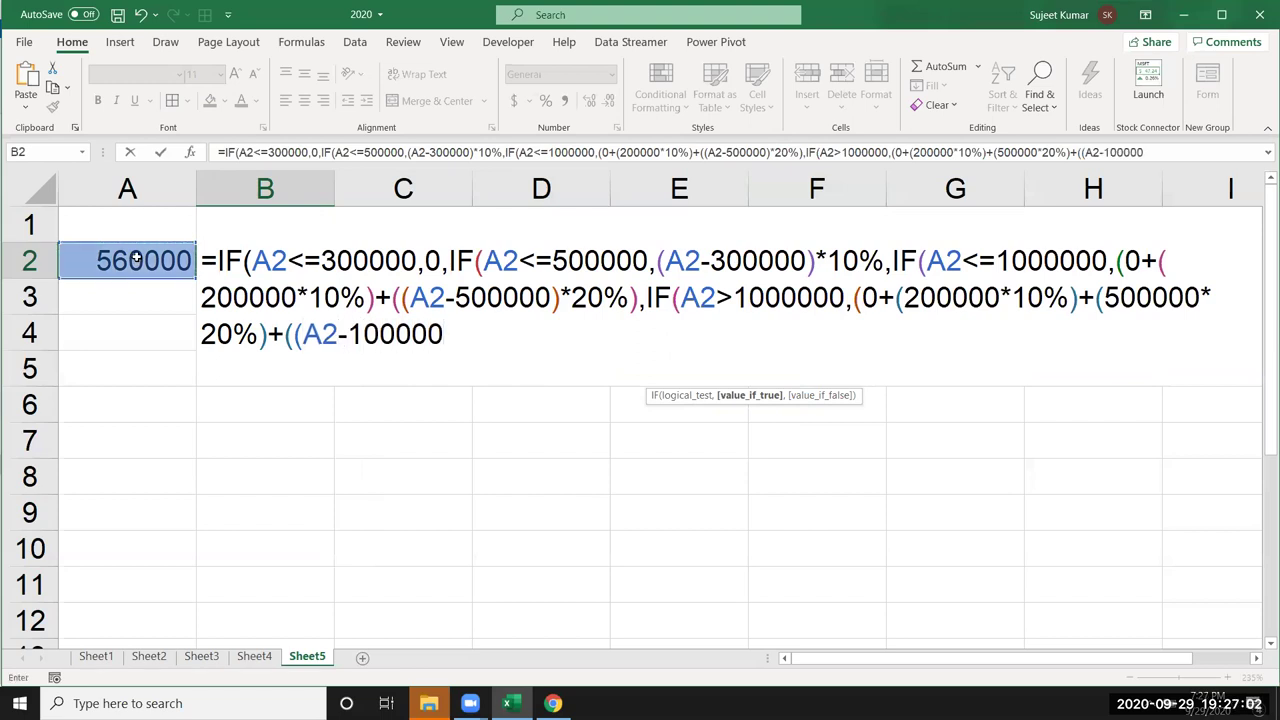
key("BackSpace")
key("BackSpace")
key("BackSpace")
key("BackSpace")
type("000")
key("BackSpace")
key("BackSpace")
key("BackSpace")
key("BackSpace")
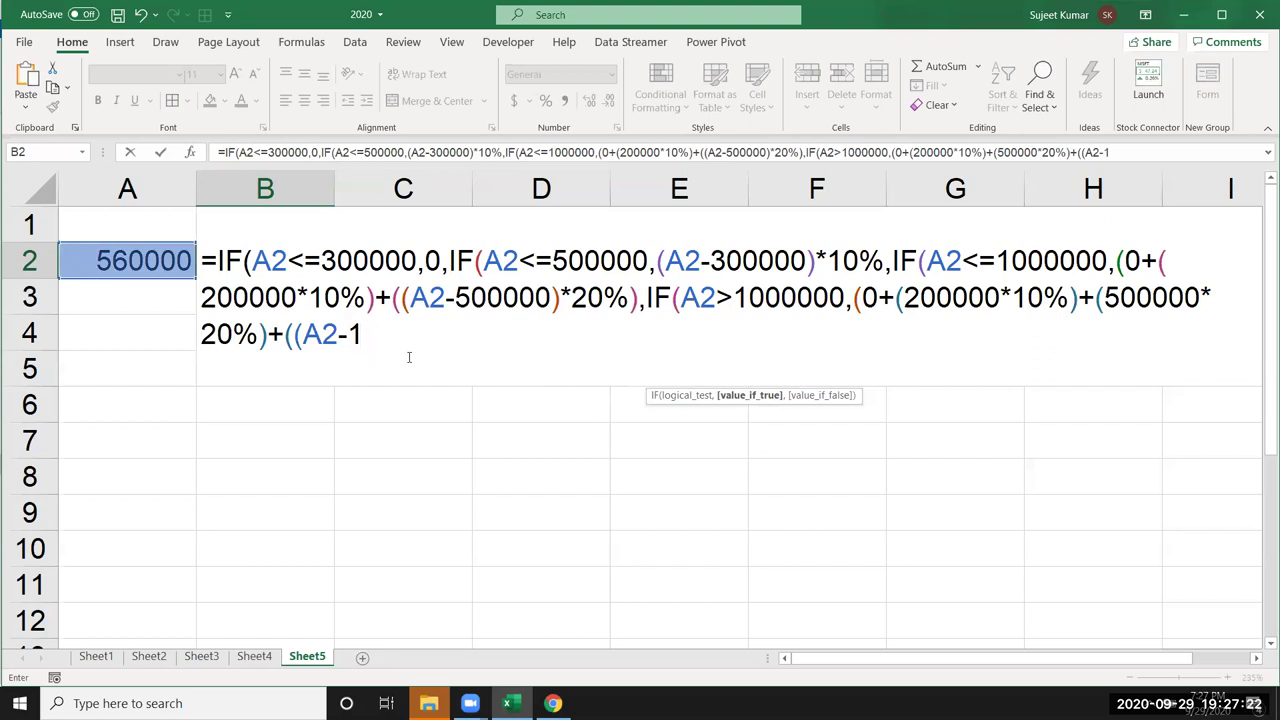
type("000000")
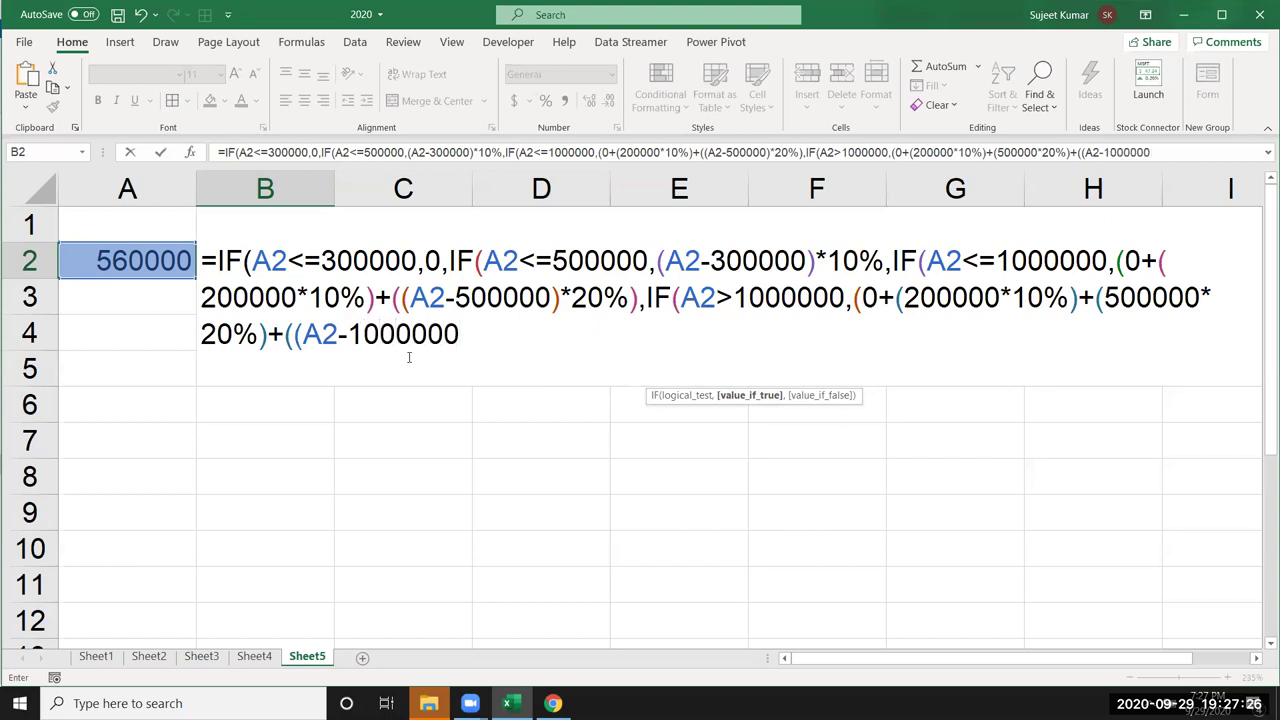
type(")")
type("*")
type("30%")
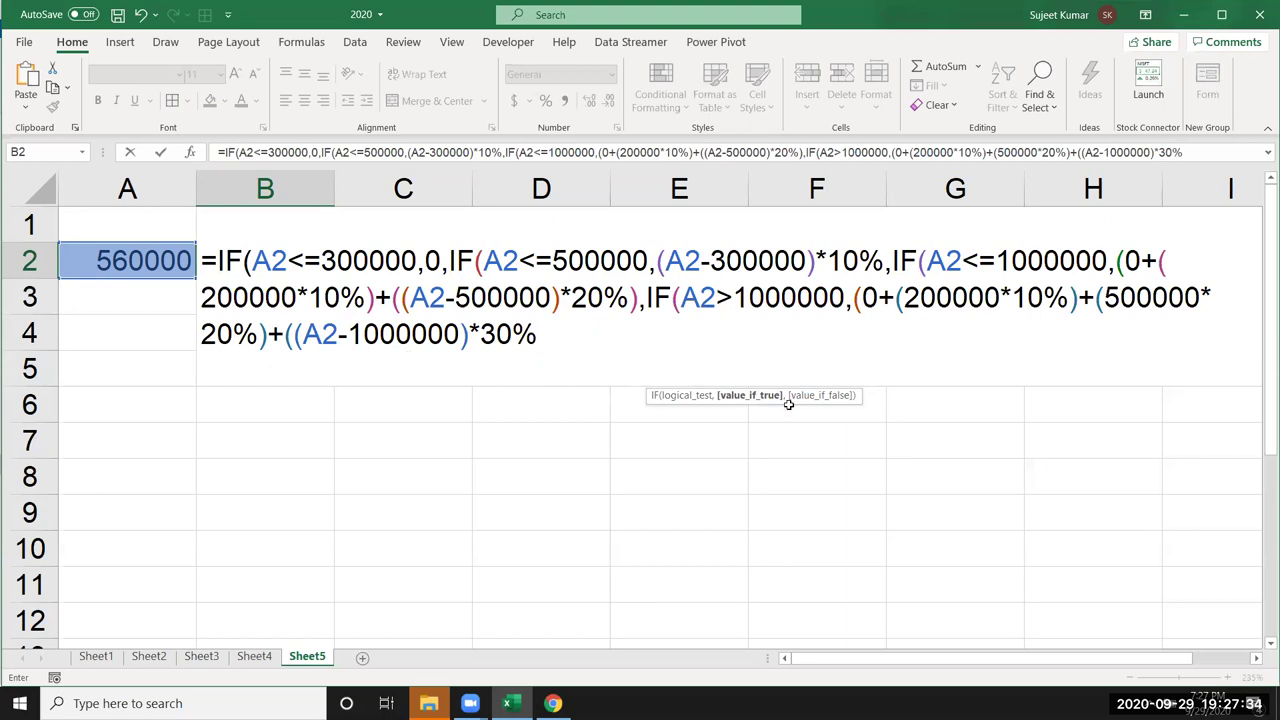
left_click(302, 336)
type("(")
left_click(560, 339)
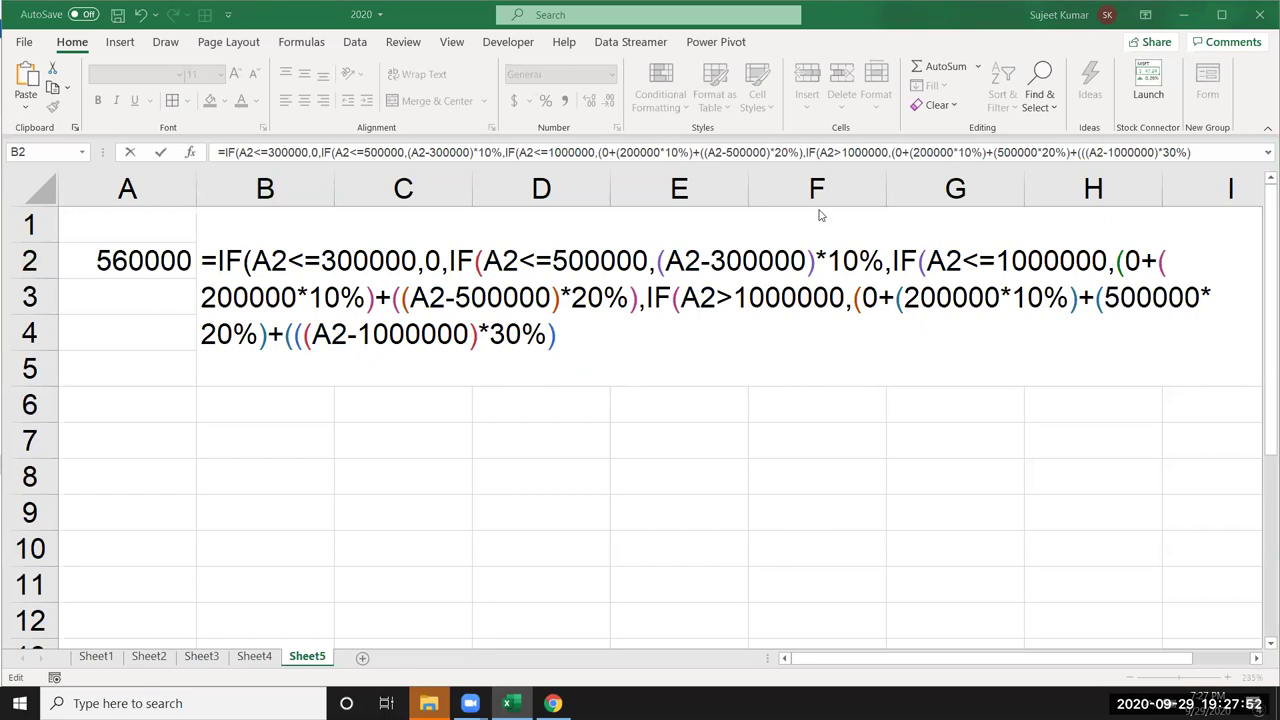
Add a closing bracket and remove an extra opening bracket in B2's formula.
left_click(654, 353)
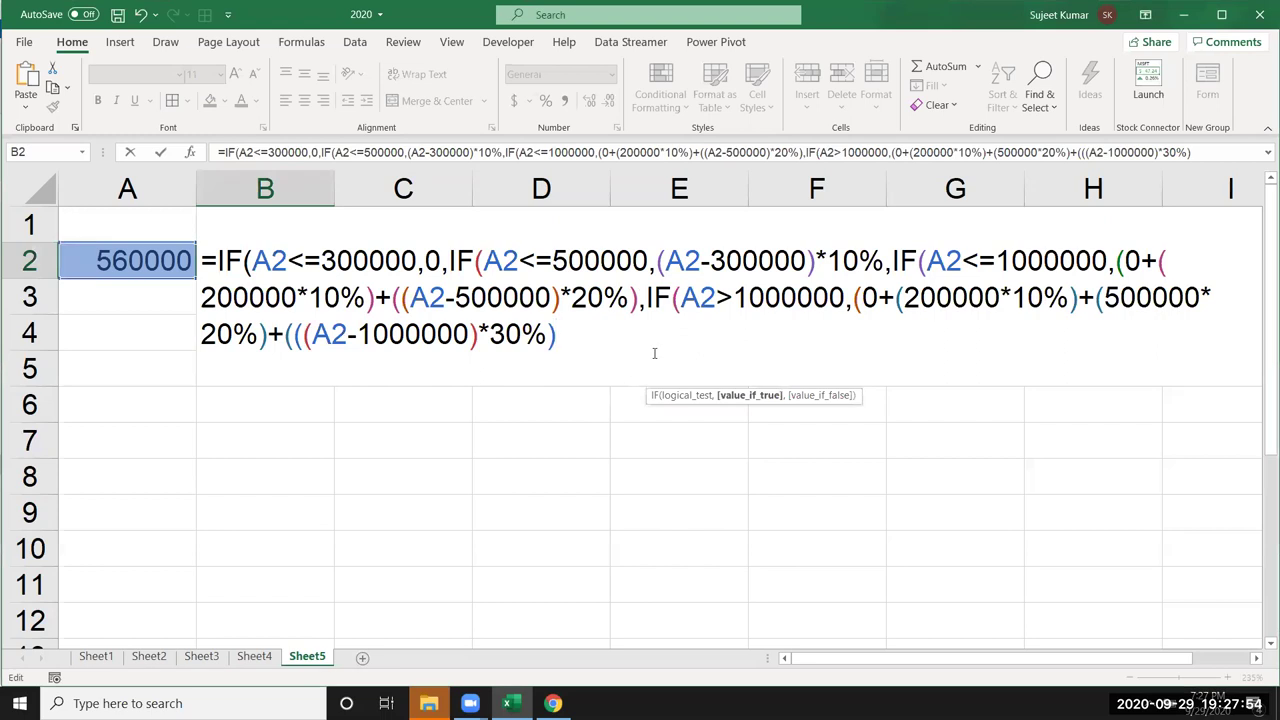
key("Return")
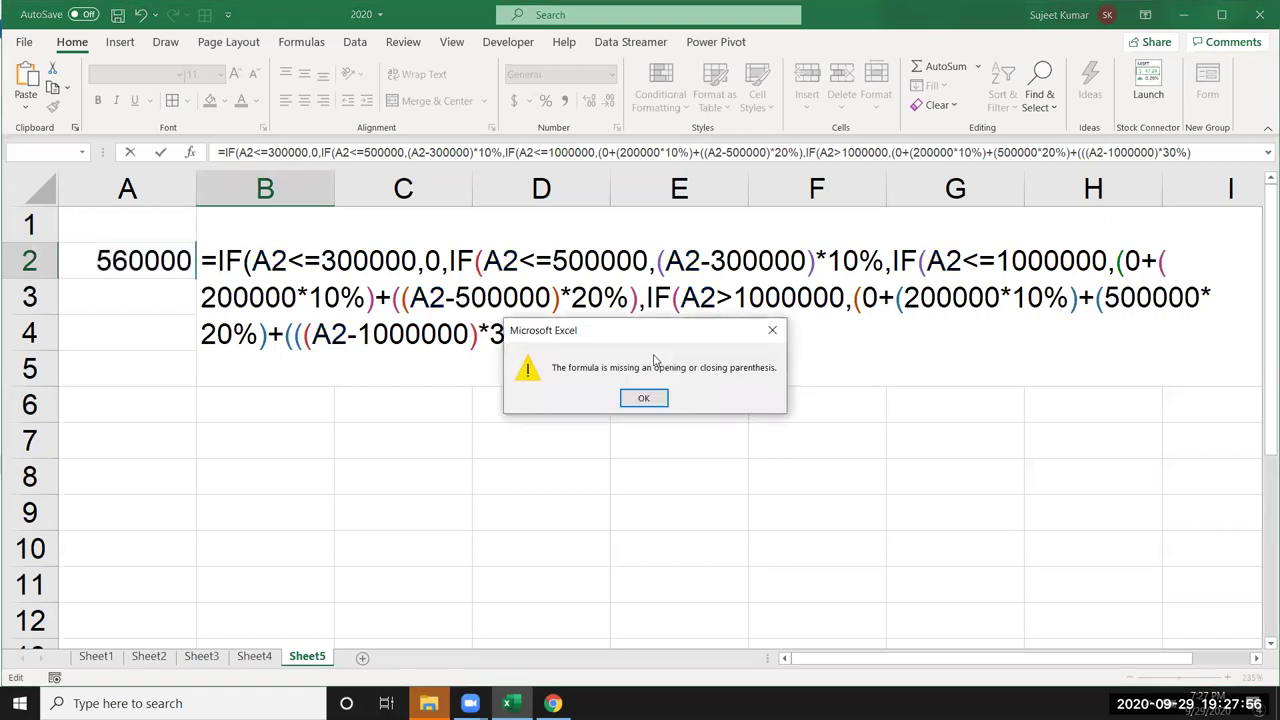
key("Return")
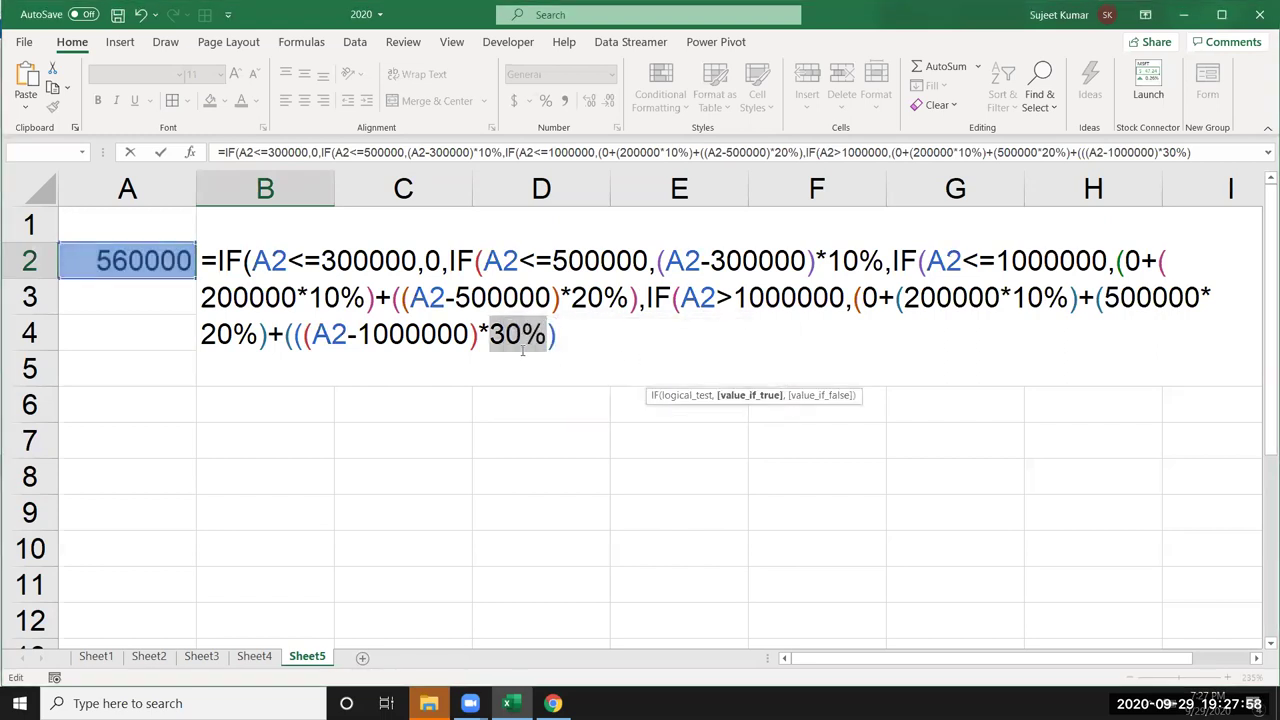
key("Right")
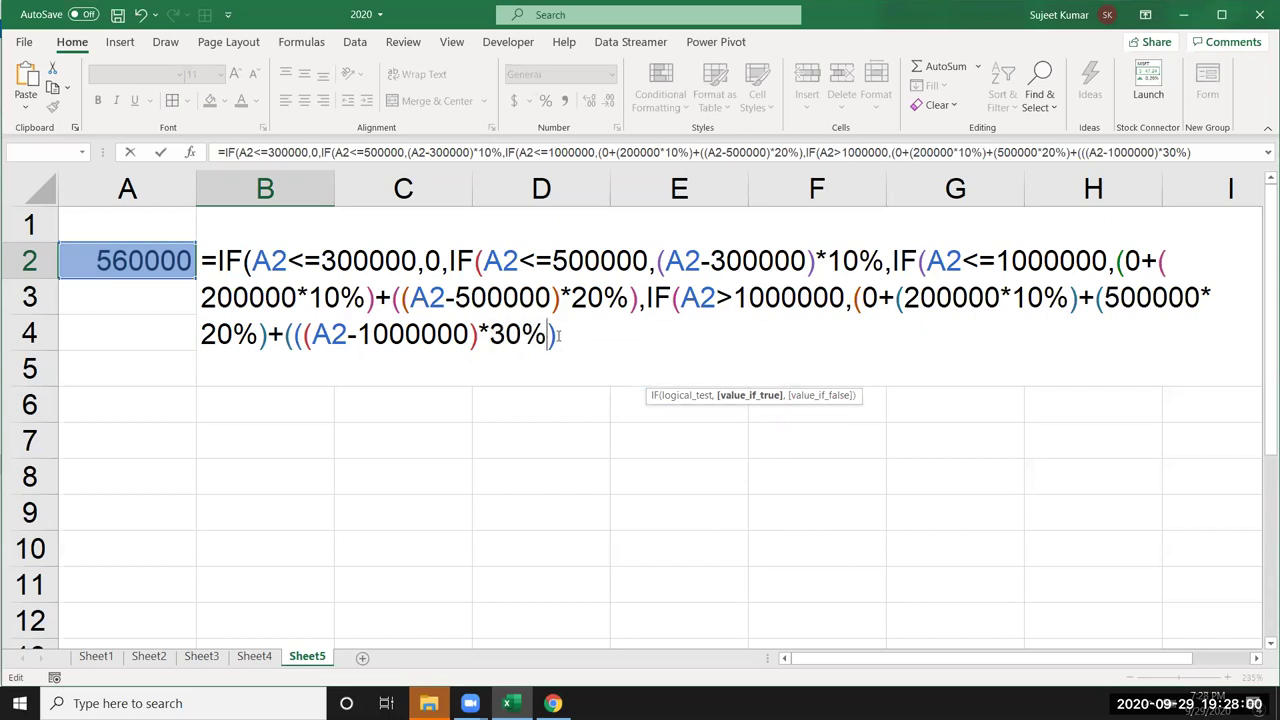
type(")")
key("Return")
key("Return")
key("Return")
key("Return")
left_click(292, 334)
key("BackSpace")
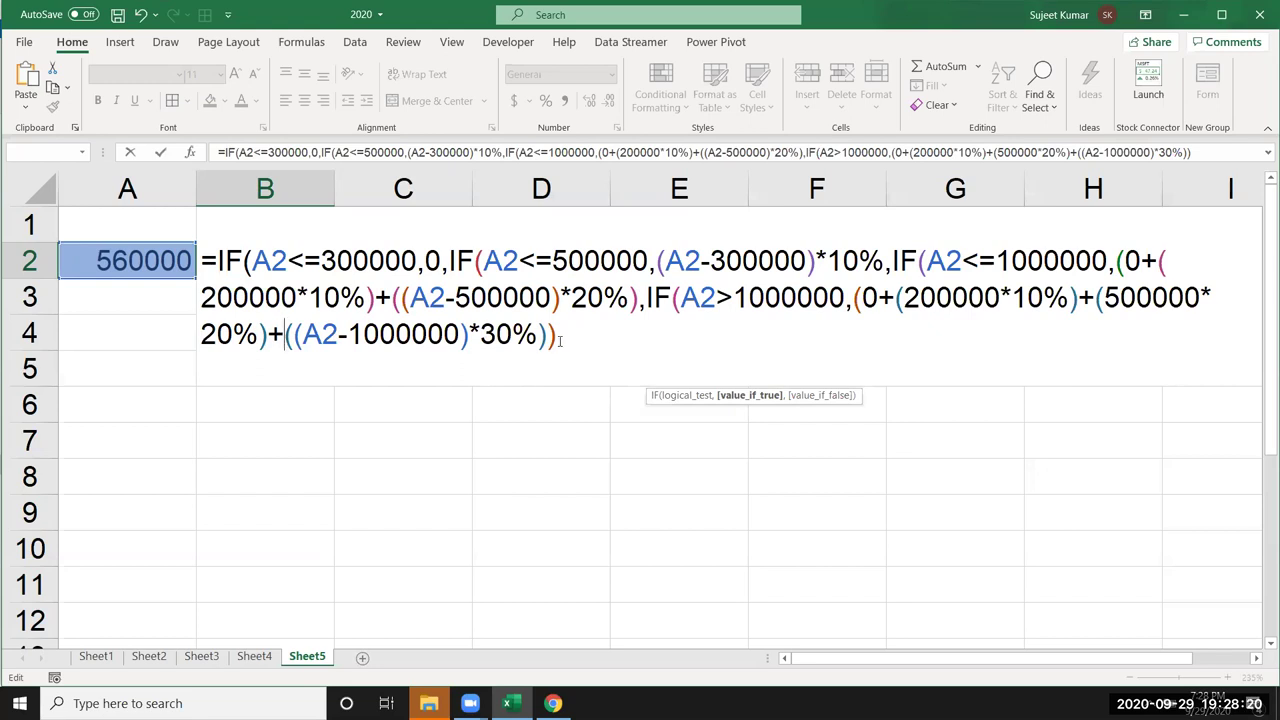
key("Return")
key("Return")
Close the third IF's term as (0+(200000*10%)) and enter the formula, accepting Excel's correction.
left_click_drag(402, 297, 620, 297)
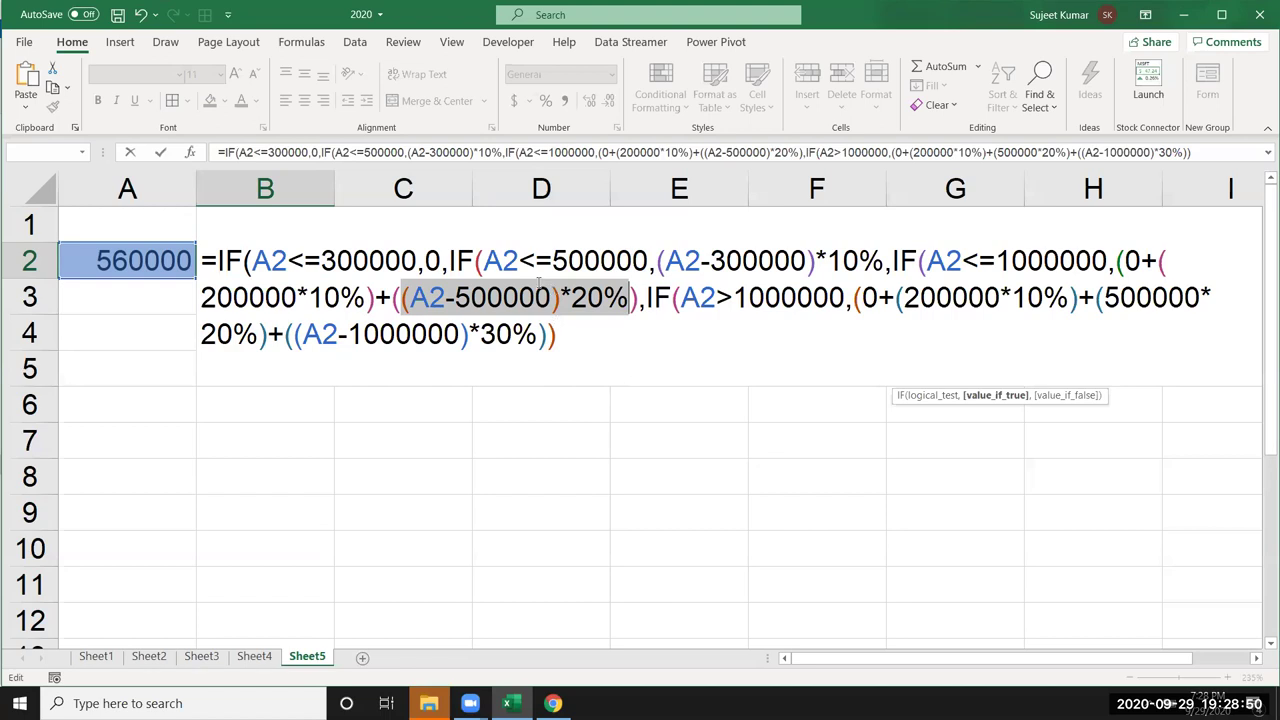
left_click(354, 261)
left_click(502, 260)
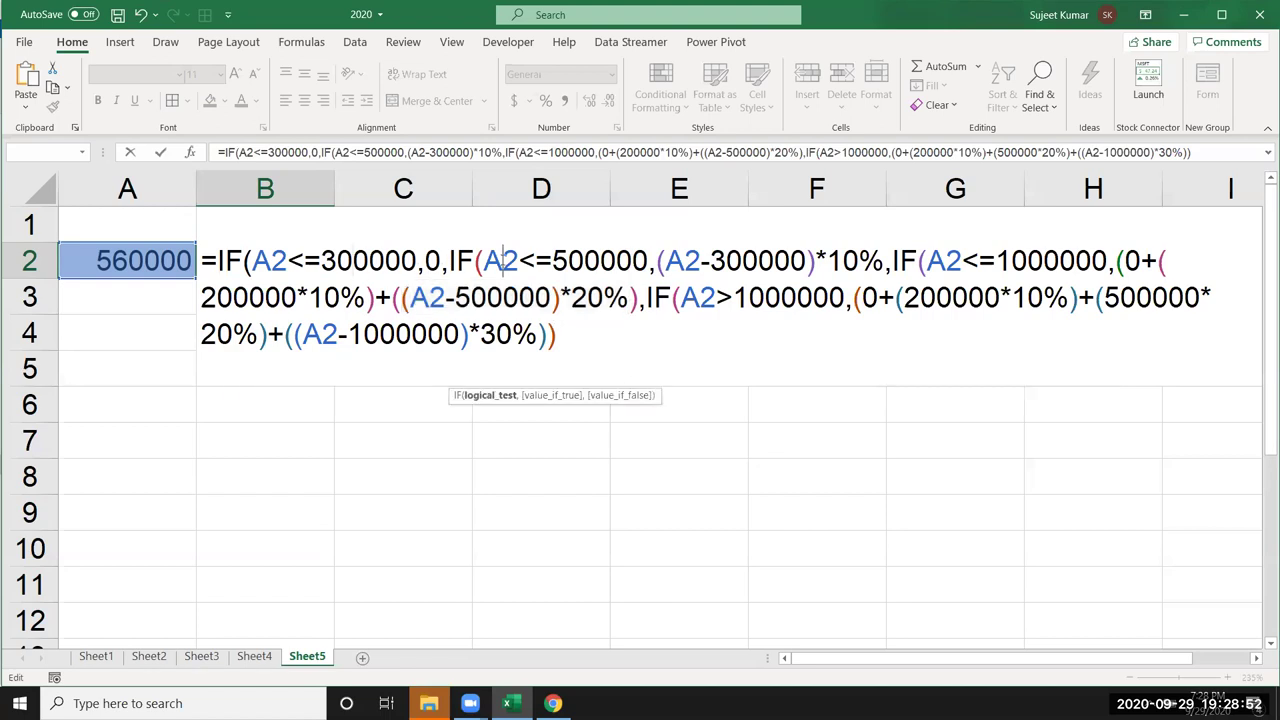
left_click(685, 261)
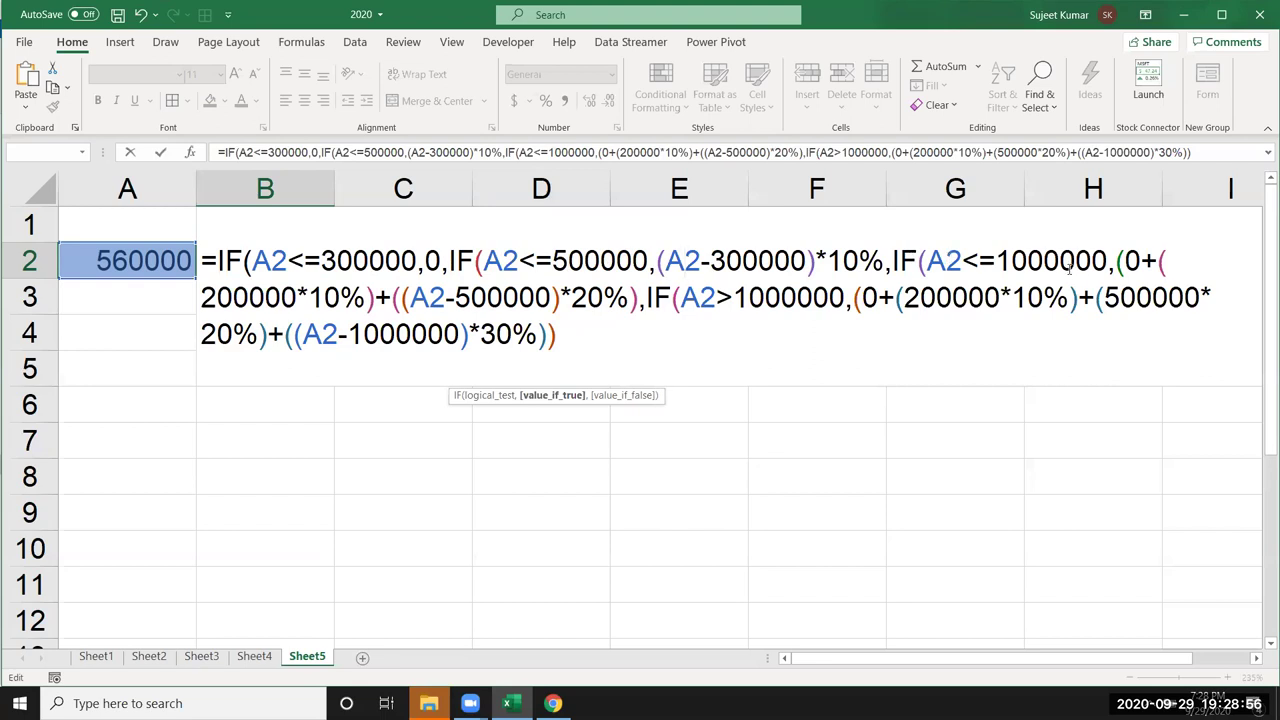
left_click(1062, 261)
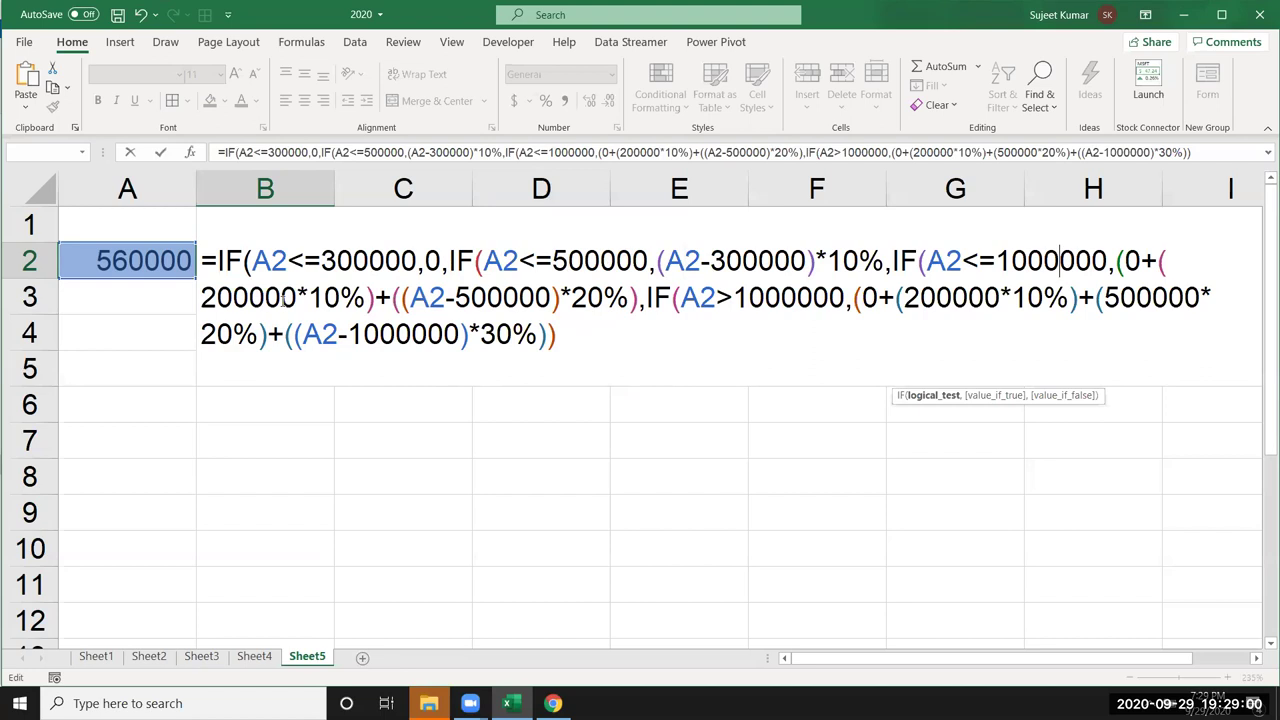
left_click(376, 297)
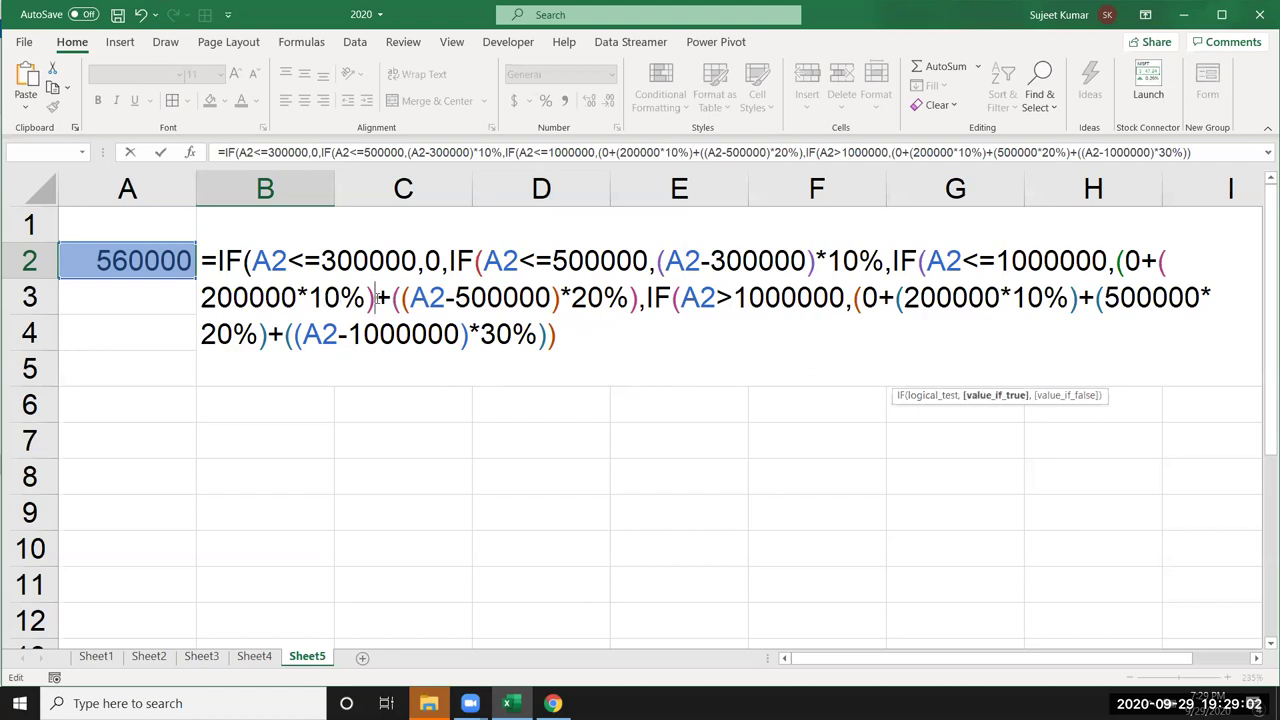
type(")")
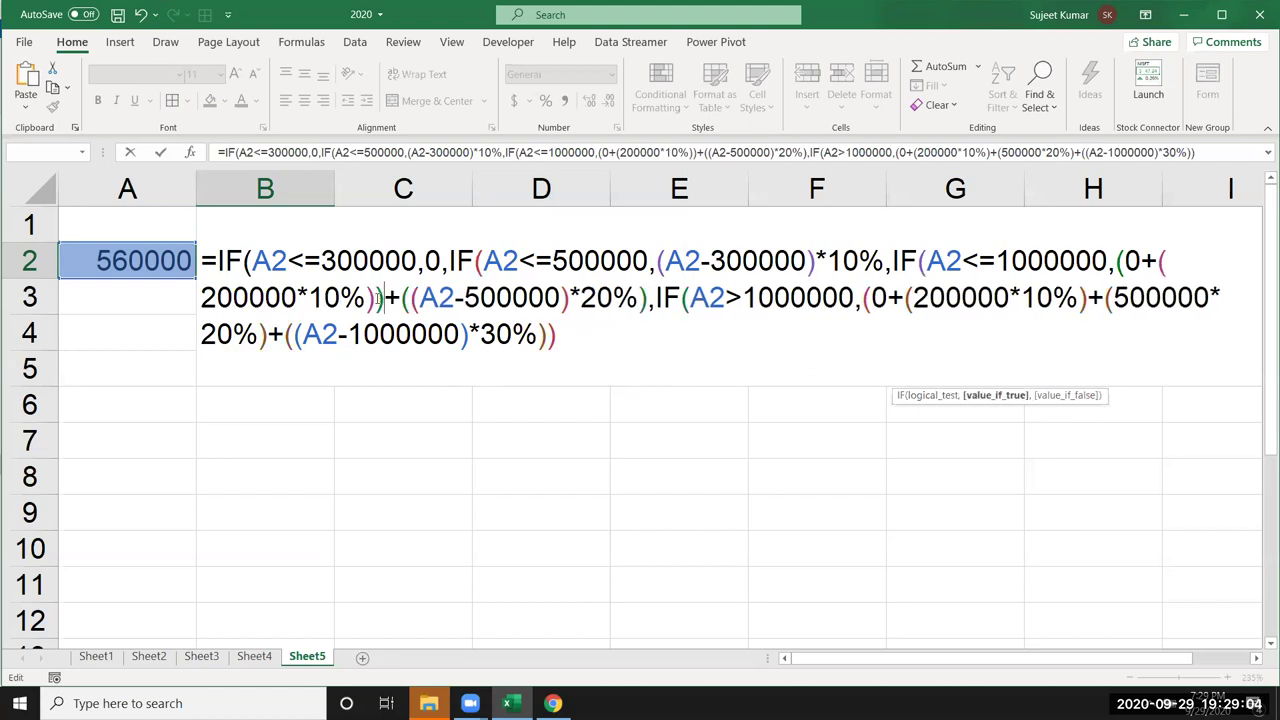
key("Return")
key("Return")
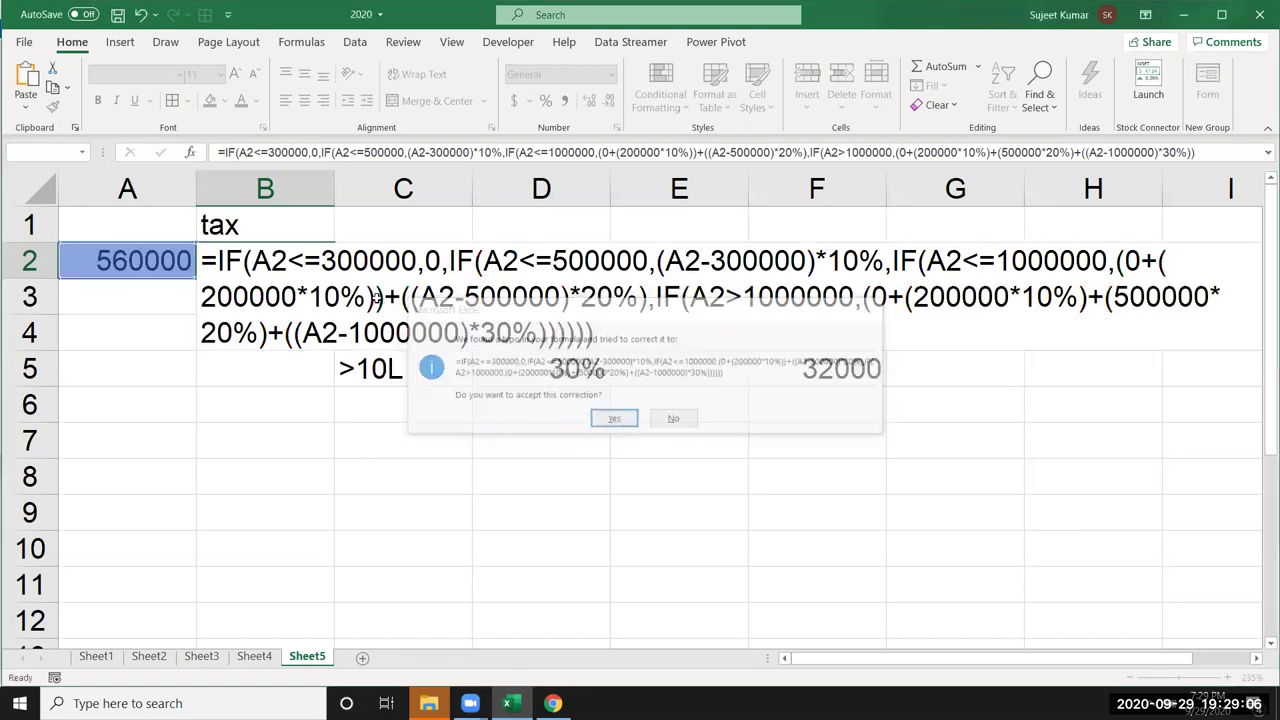
key("Up")
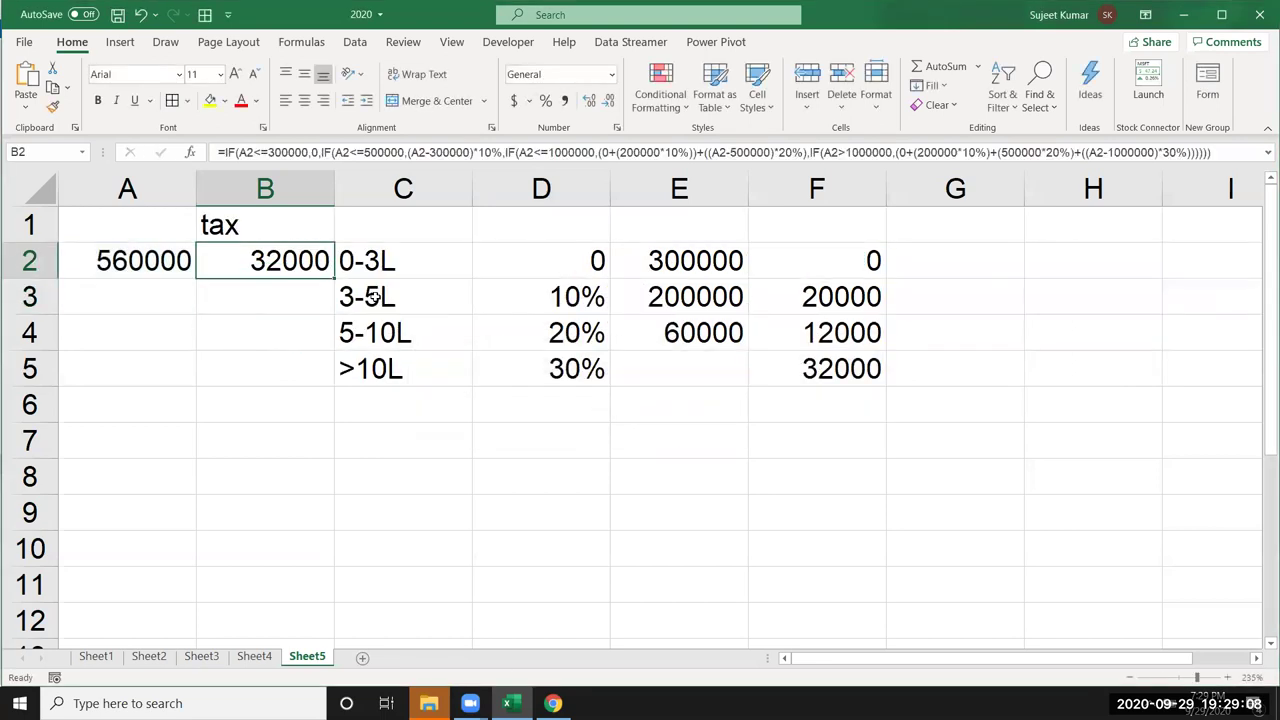
double_click(242, 273)
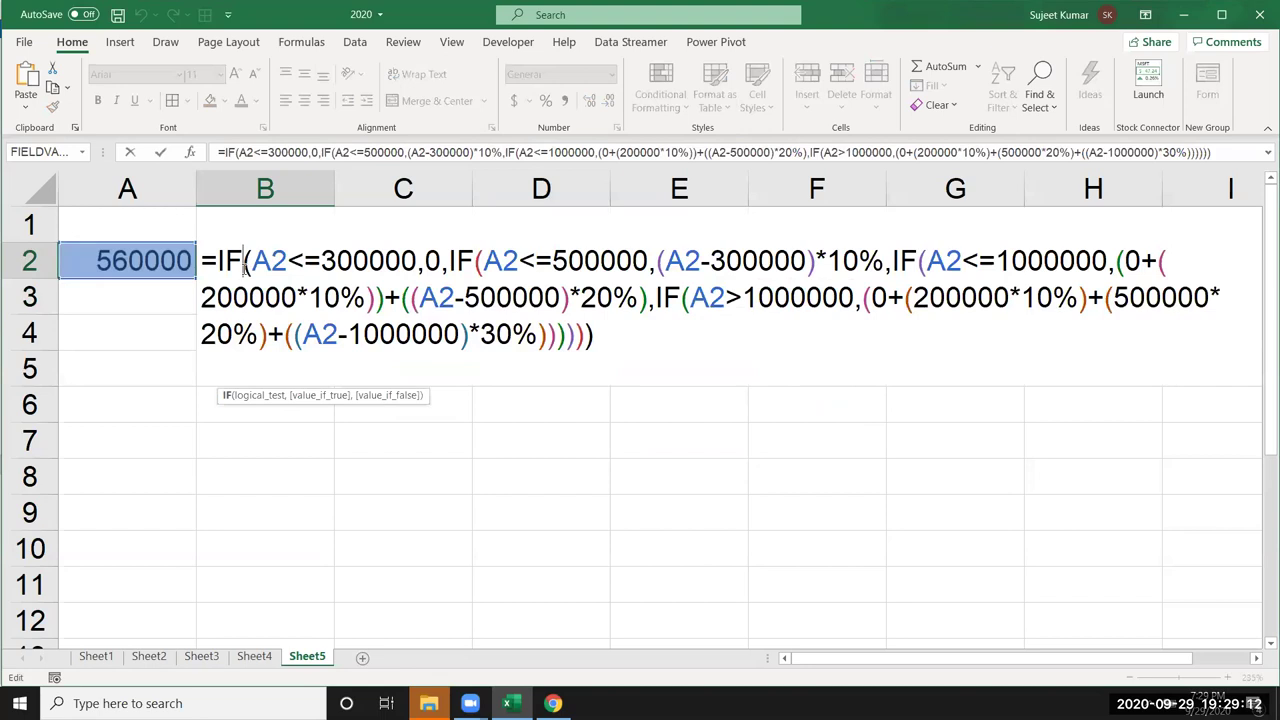
key("Escape")
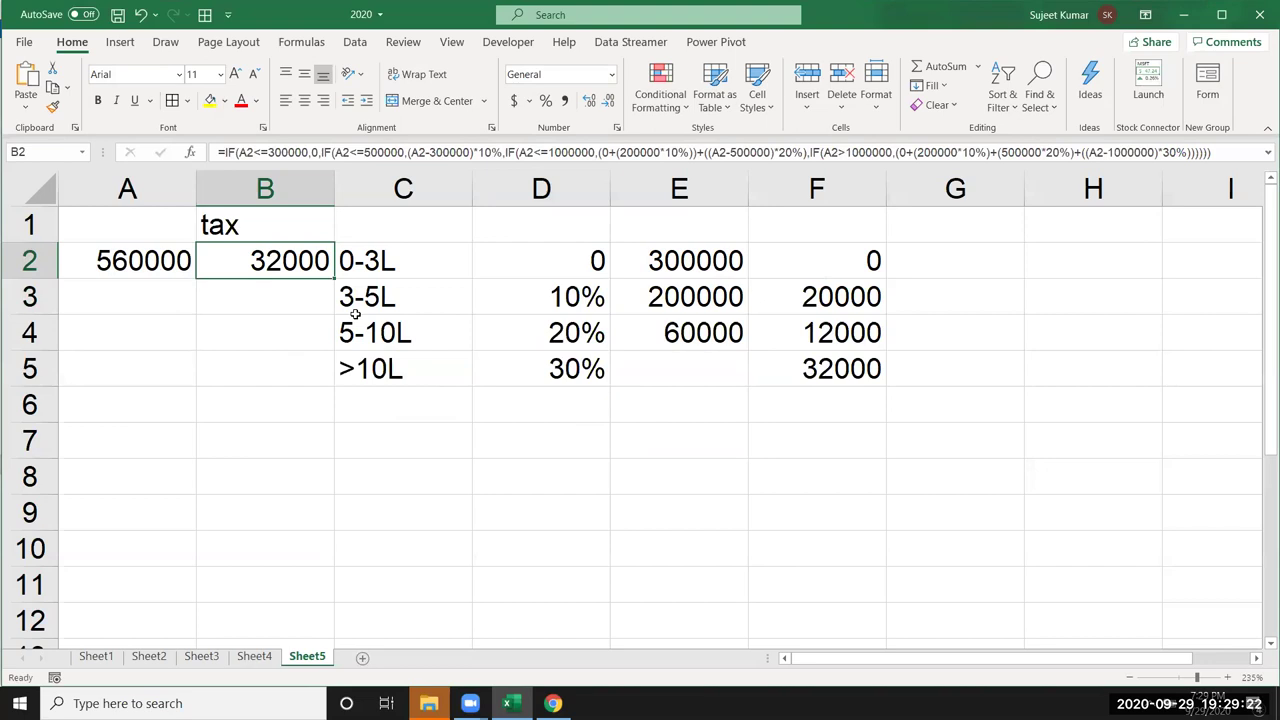
double_click(305, 260)
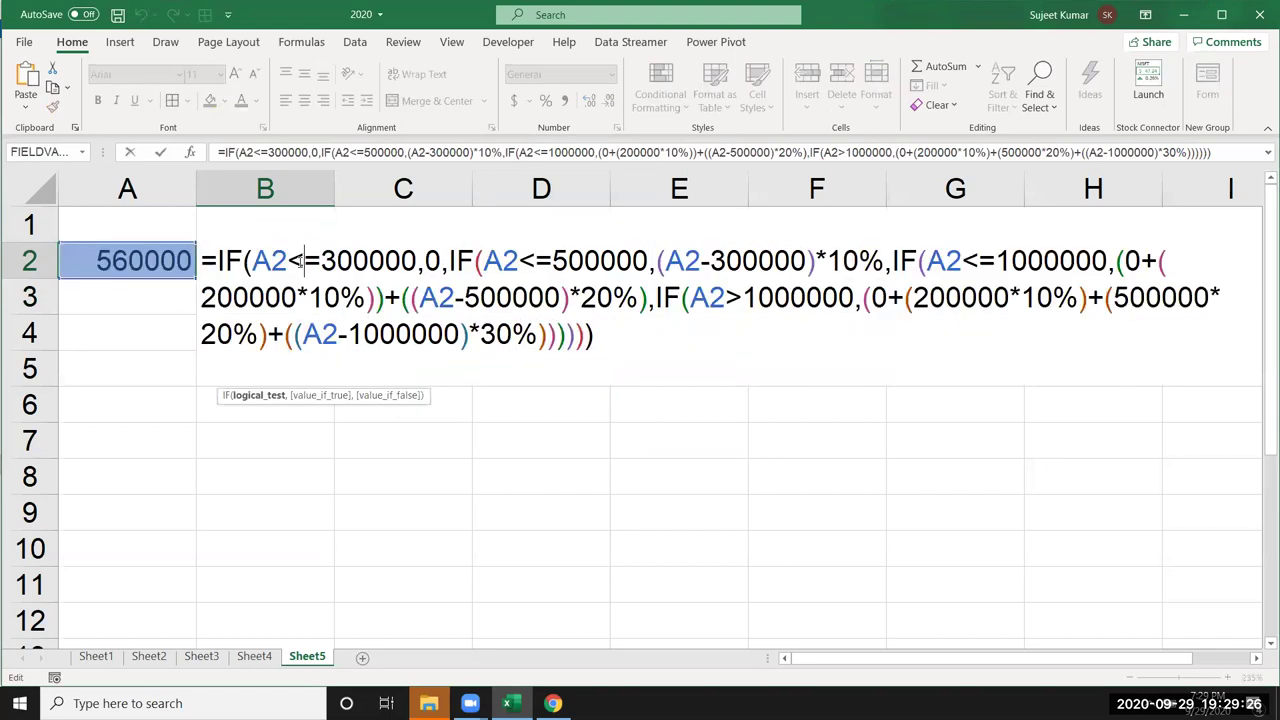
key("Escape")
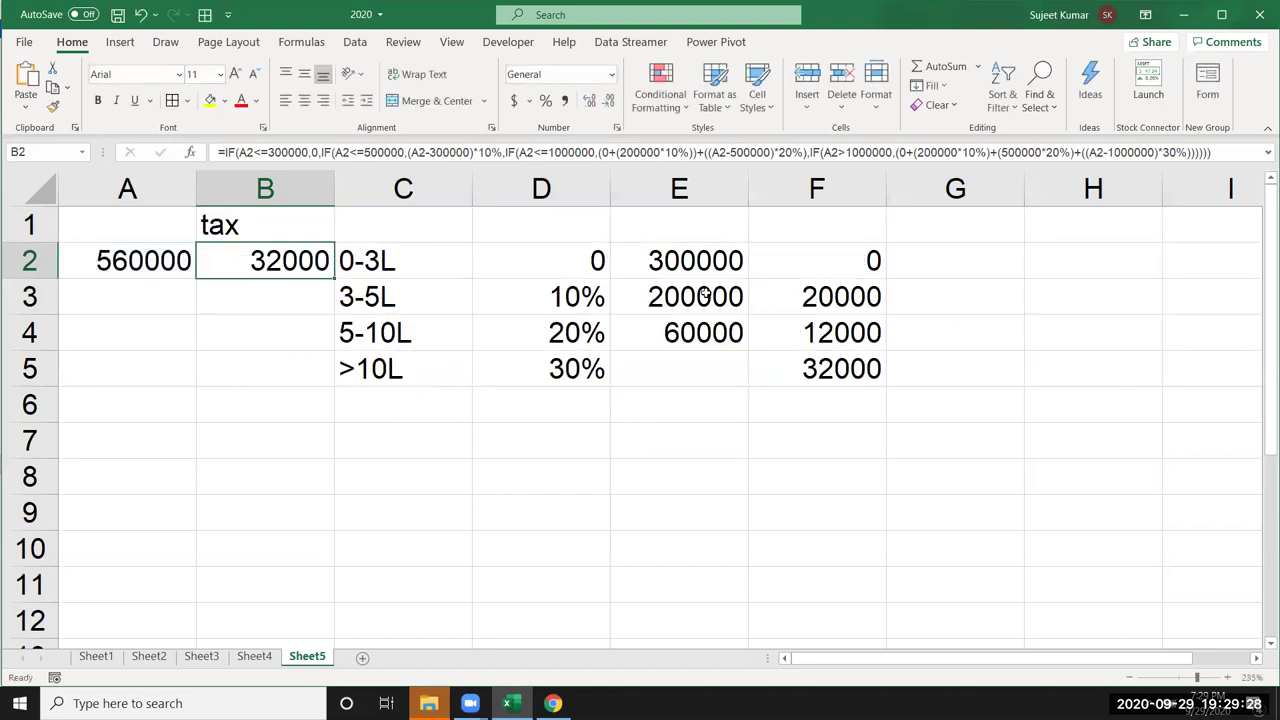
mouse_move(788, 256)
left_mouse_down()
mouse_move(700, 374)
mouse_move(618, 402)
left_mouse_up()
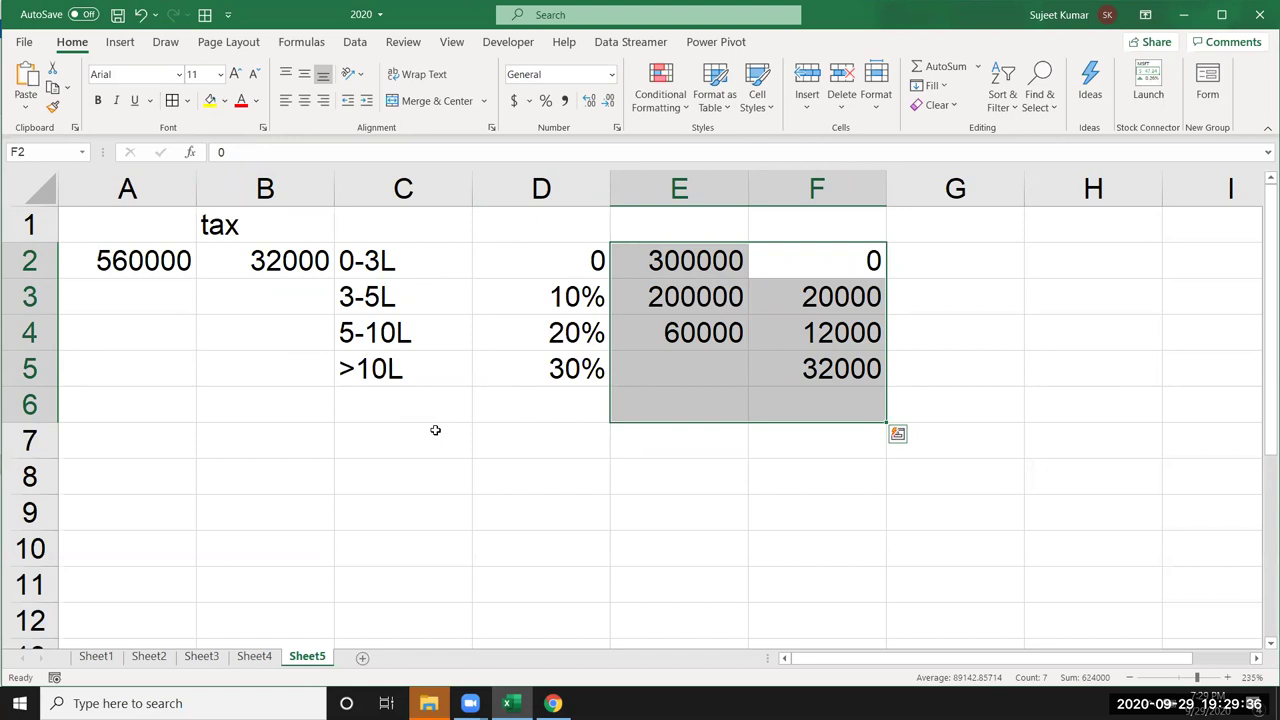
double_click(302, 266)
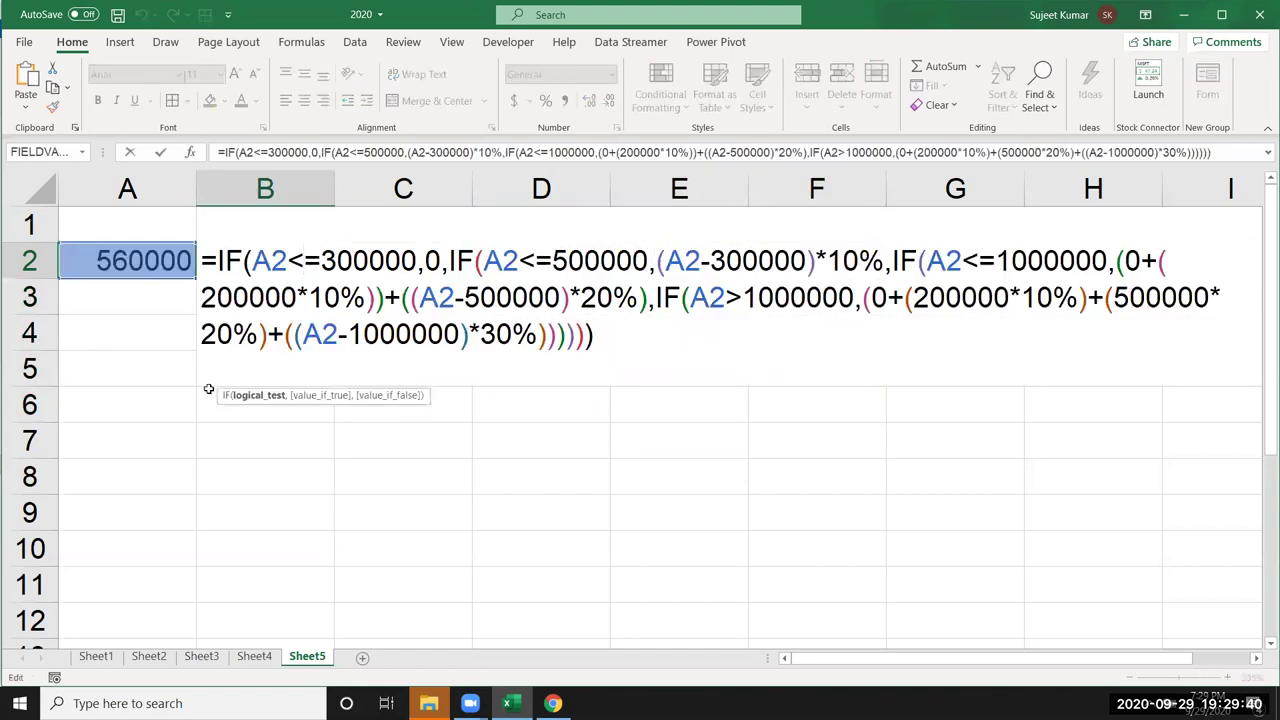
key("Escape")
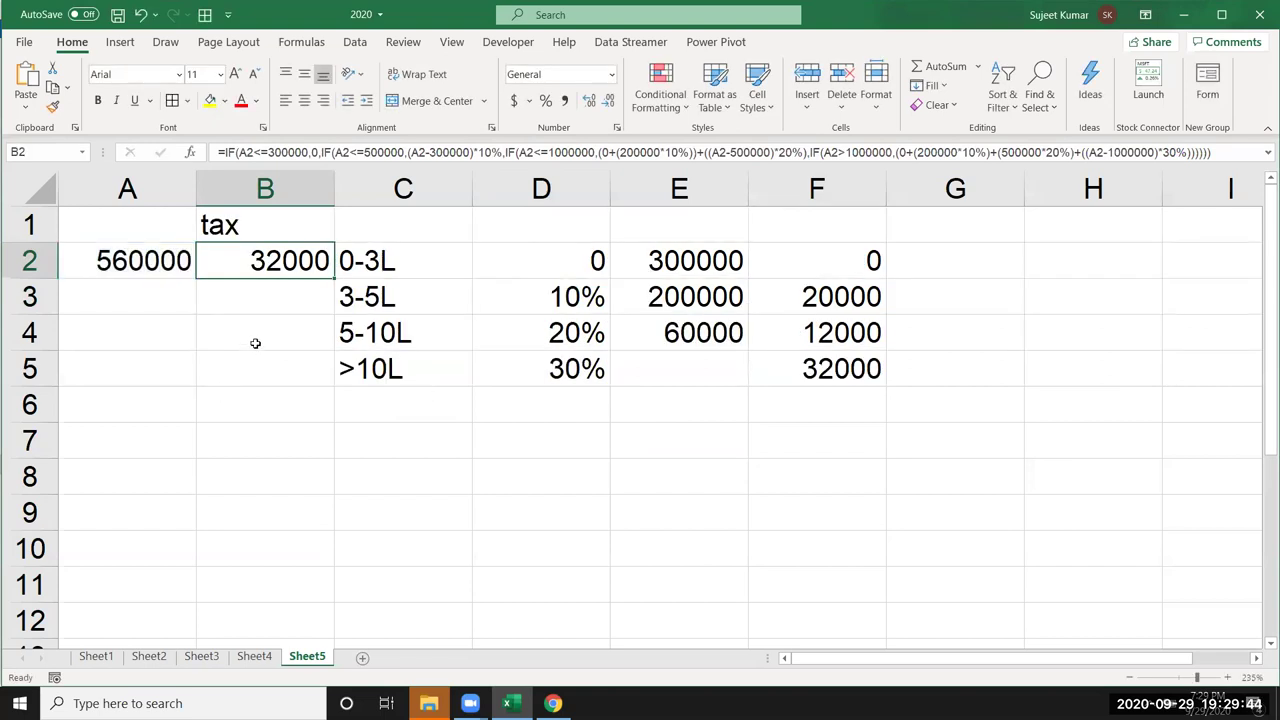
double_click(274, 248)
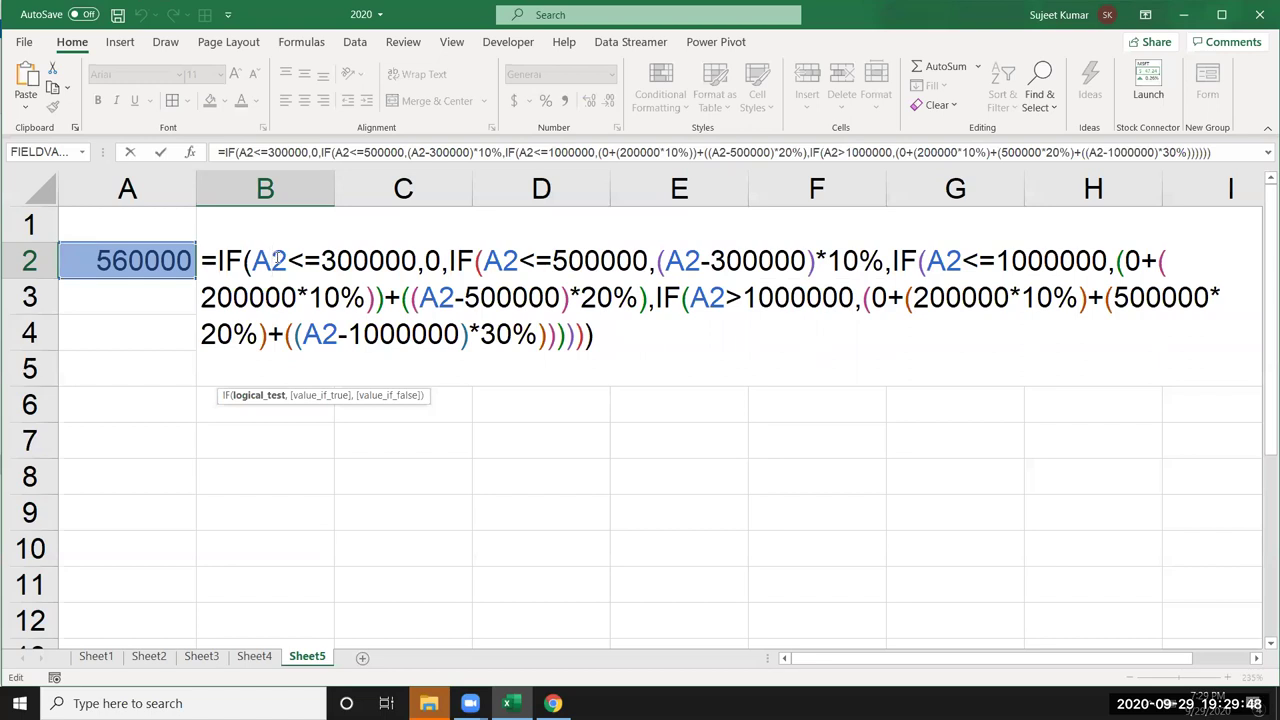
key("Escape")
Enter =IF(A2<=300000,0) in B3.
left_click(242, 301)
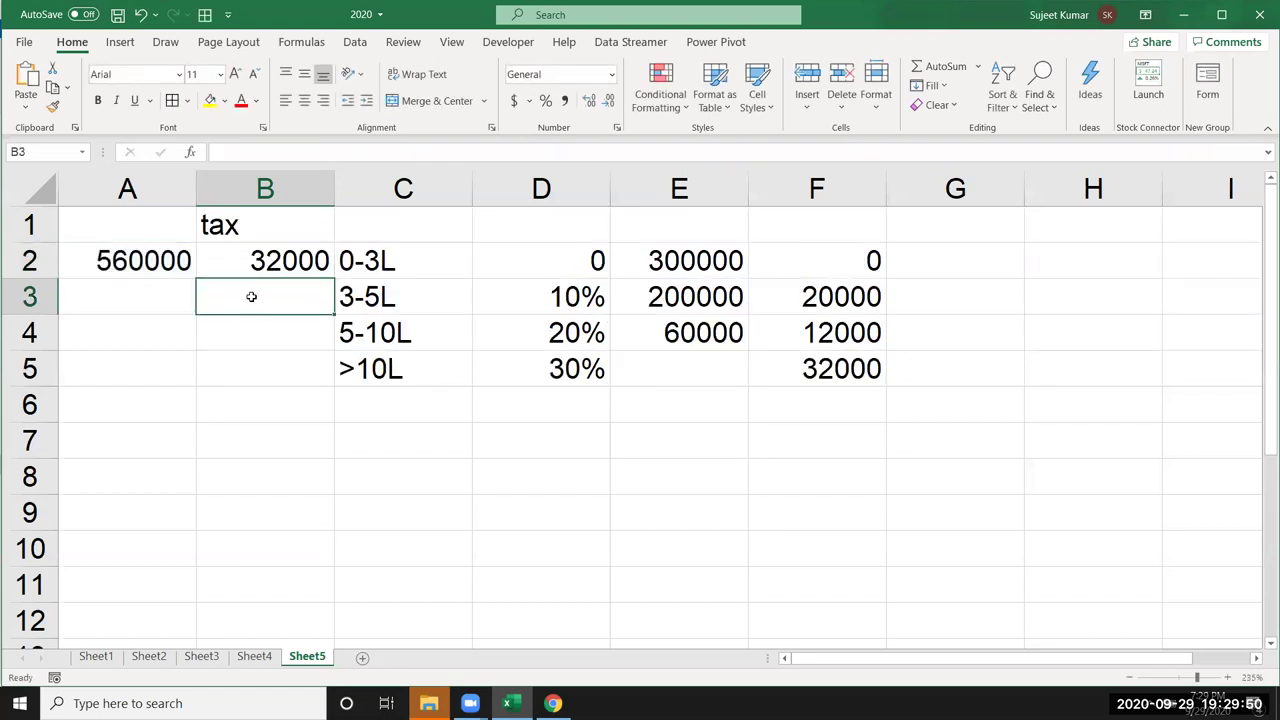
double_click(251, 297)
type("=IF(")
key("Up")
key("Left")
type("<=")
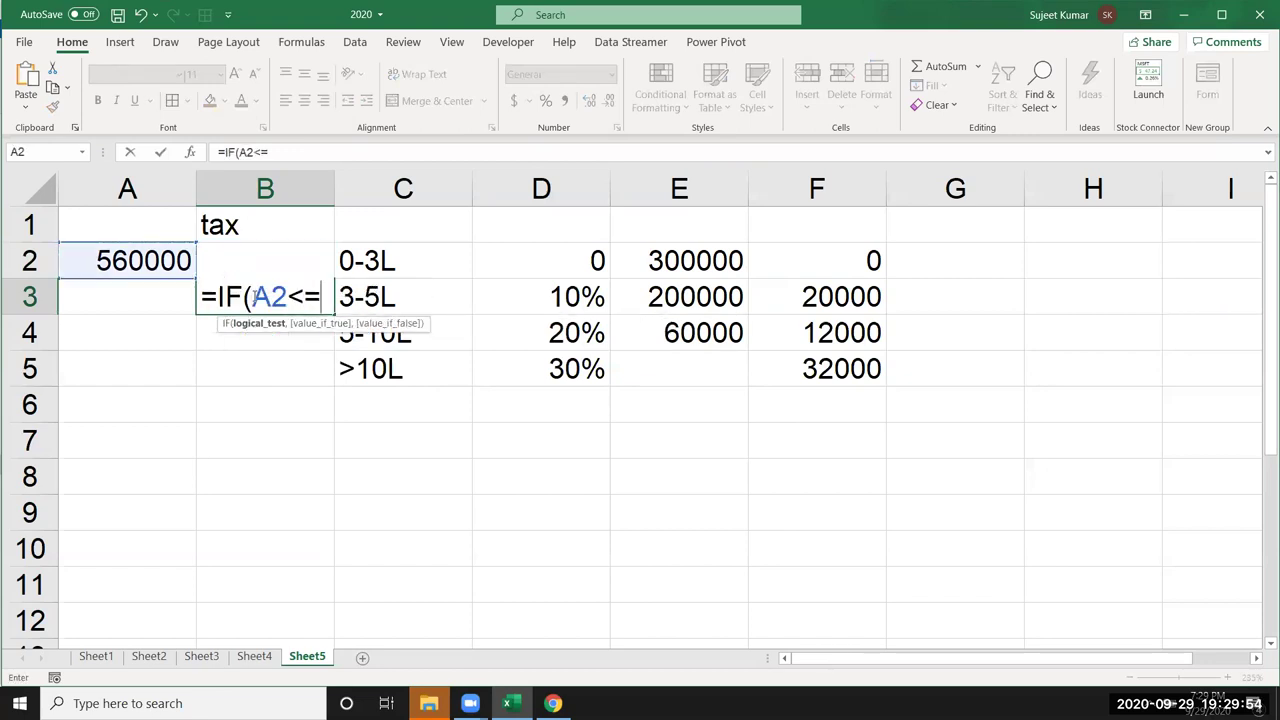
type("300000,0")
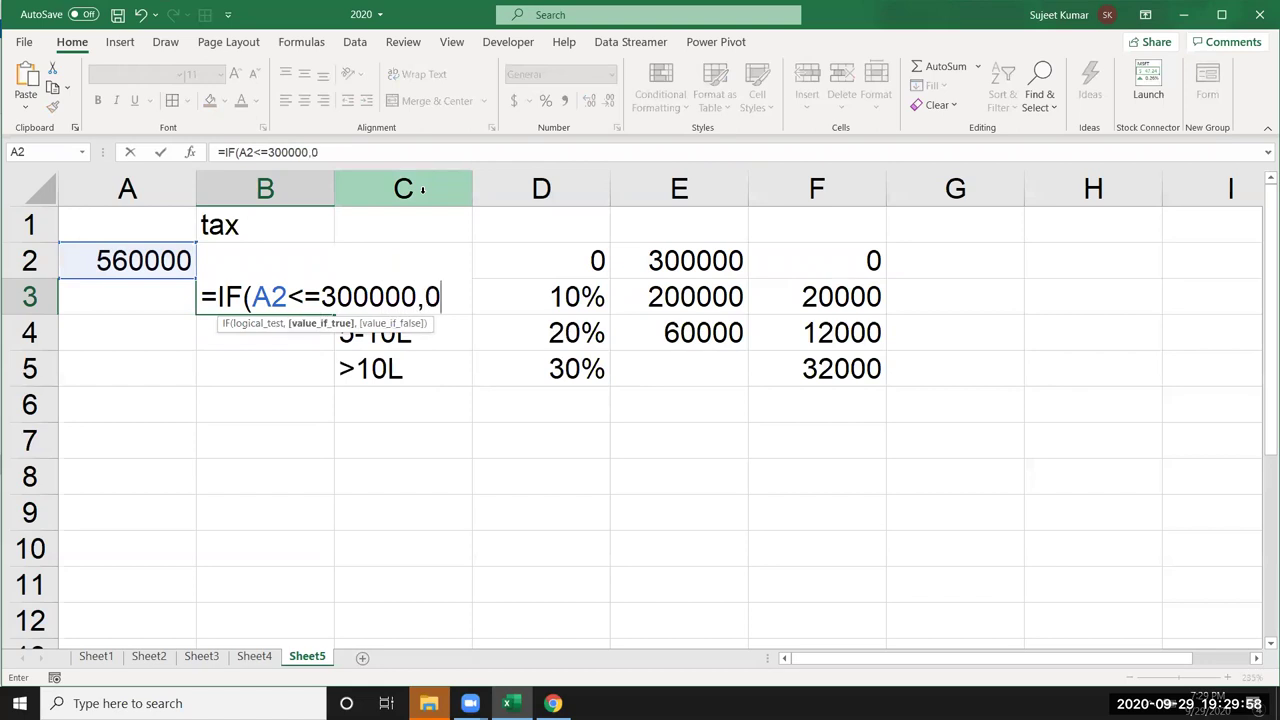
key("Return")
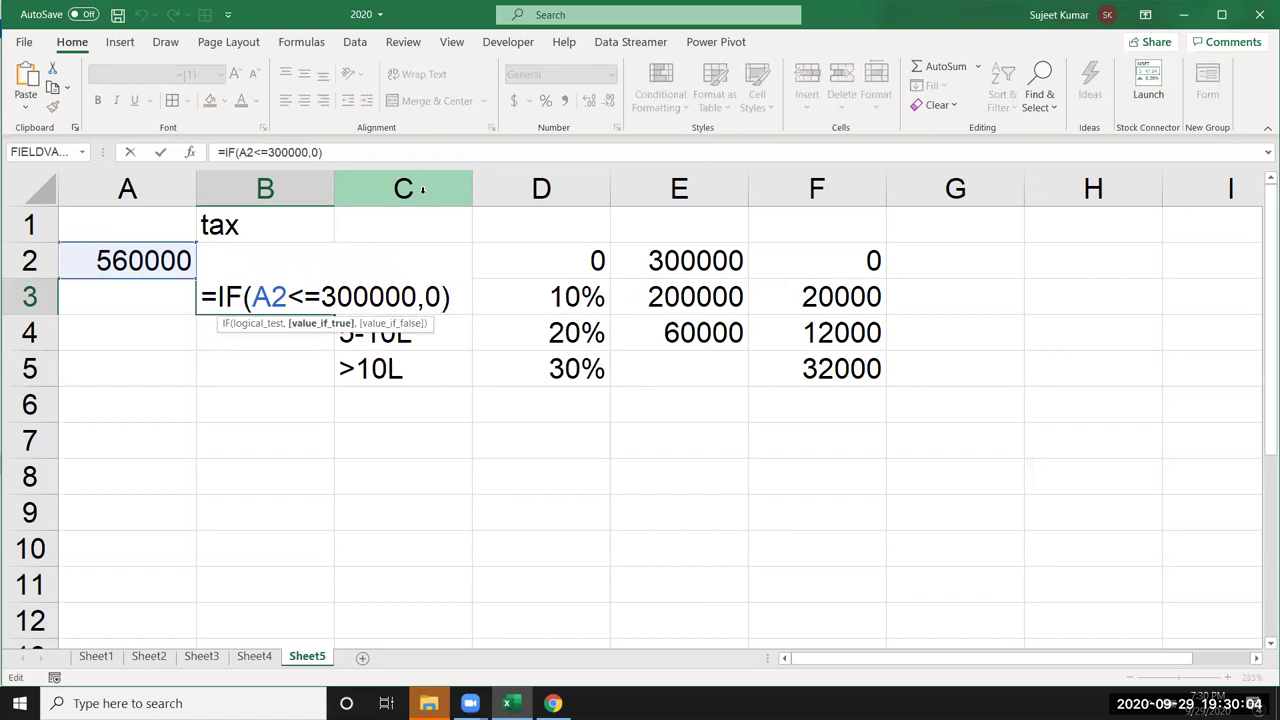
Nest a second IF in B3: A2<=500000 returning A2-300000*10%.
key("Right")
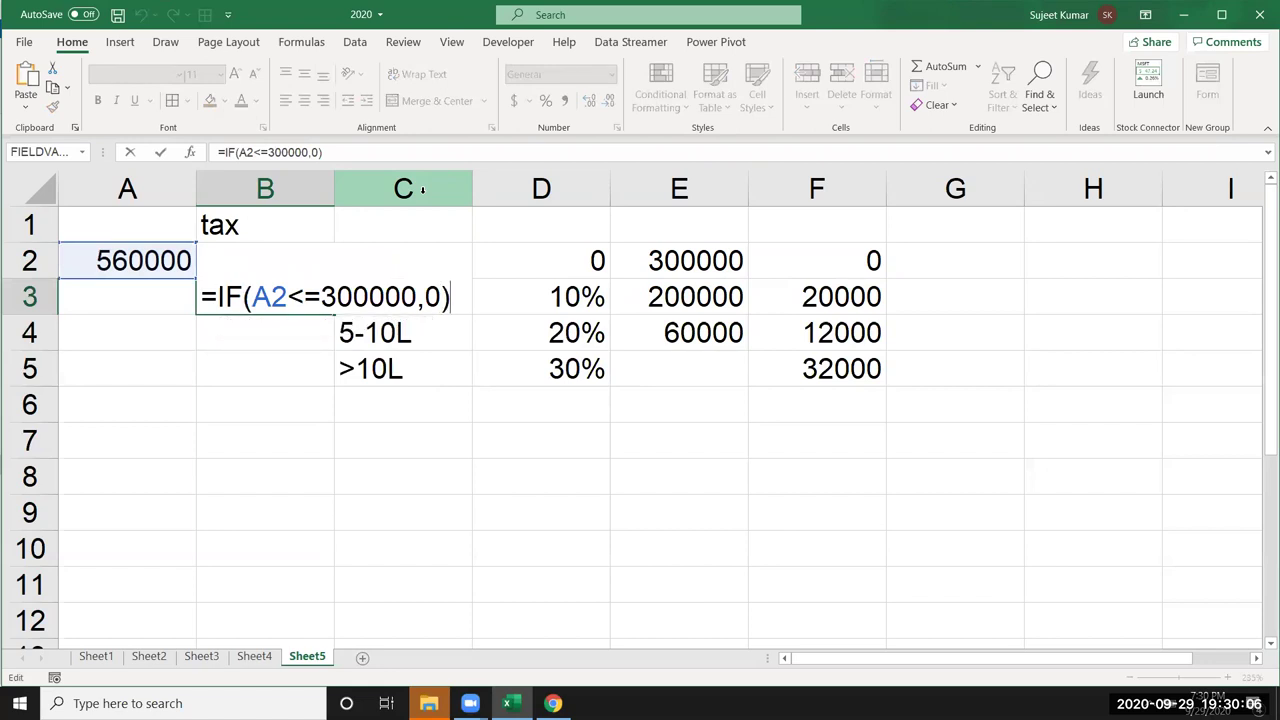
key("BackSpace")
key("BackSpace")
type("0")
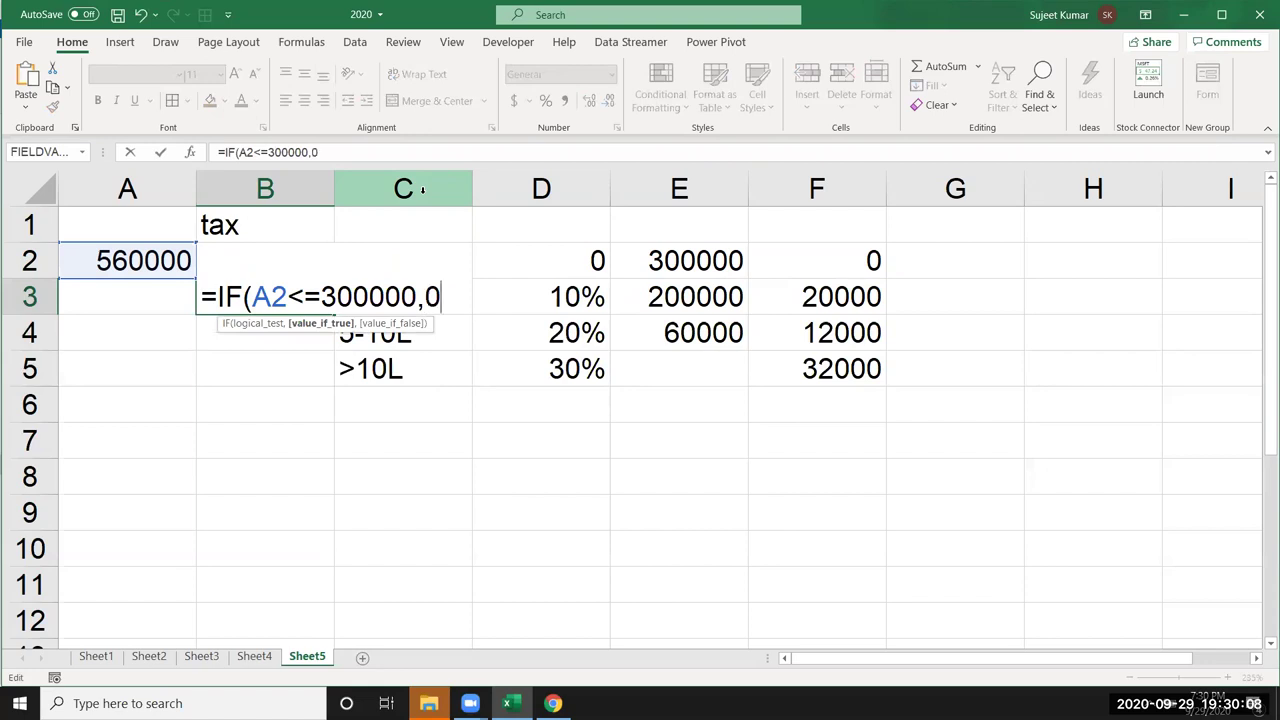
type(",I")
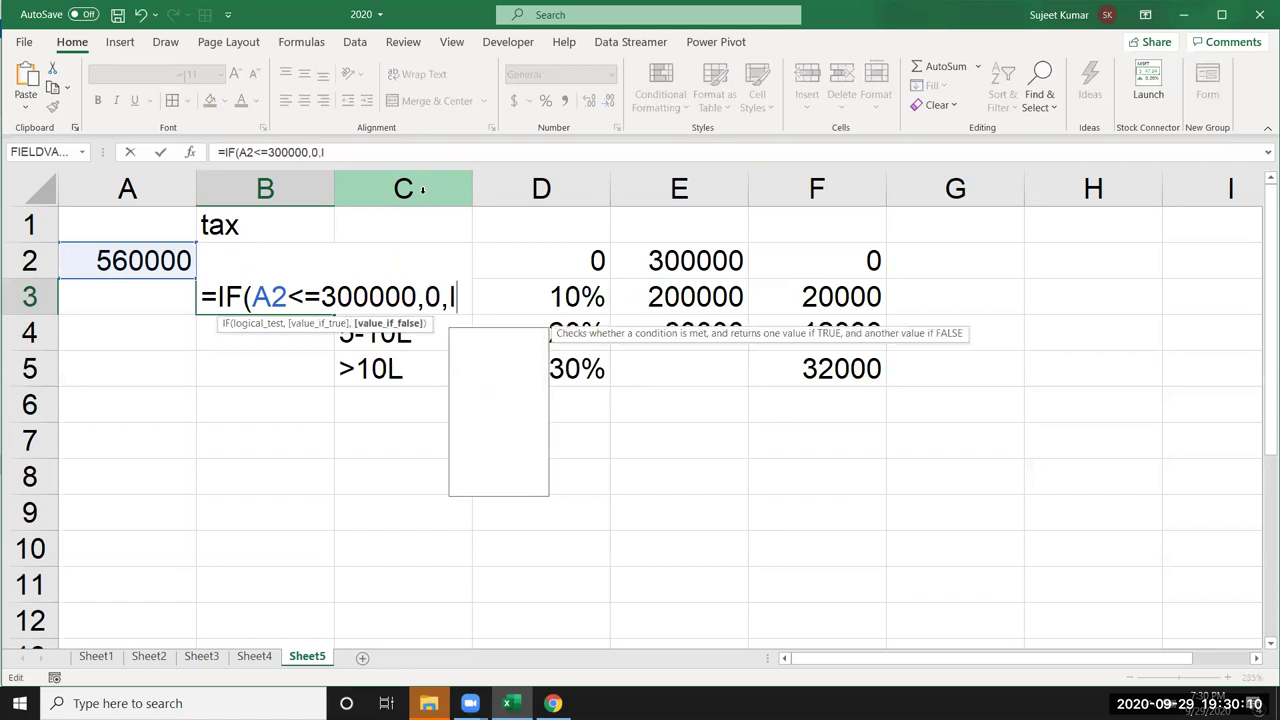
type("F")
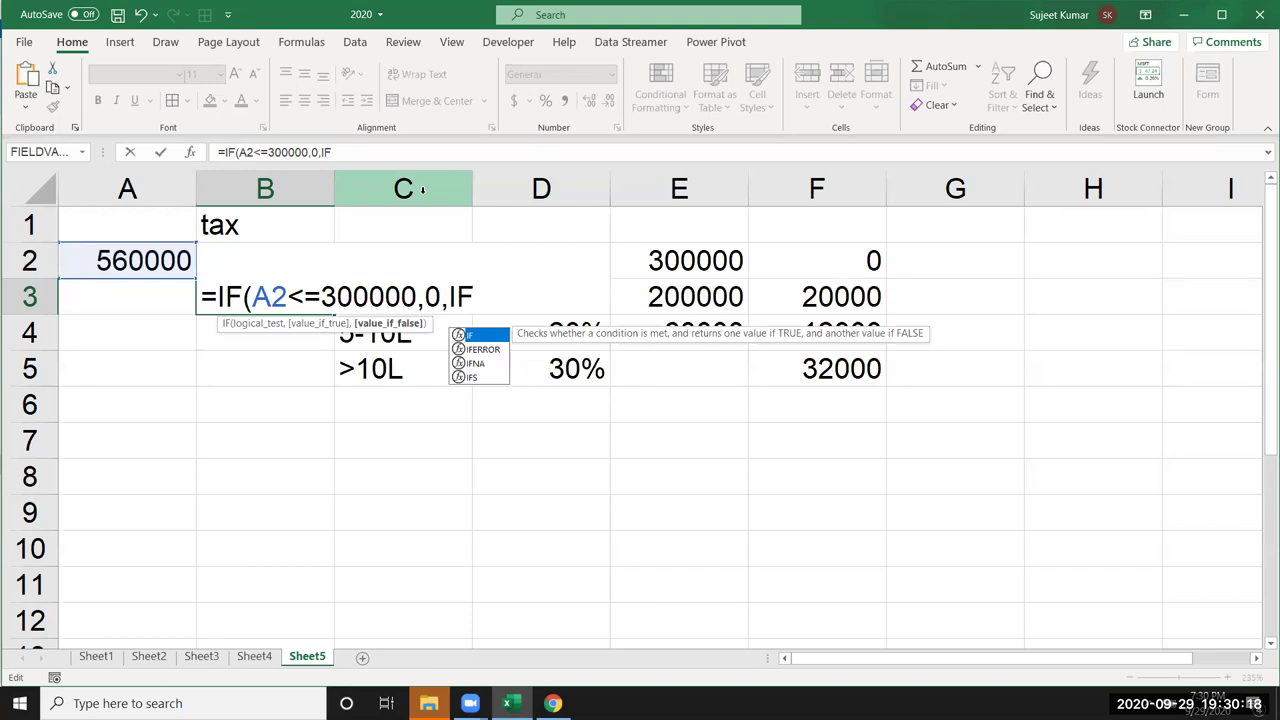
type("(")
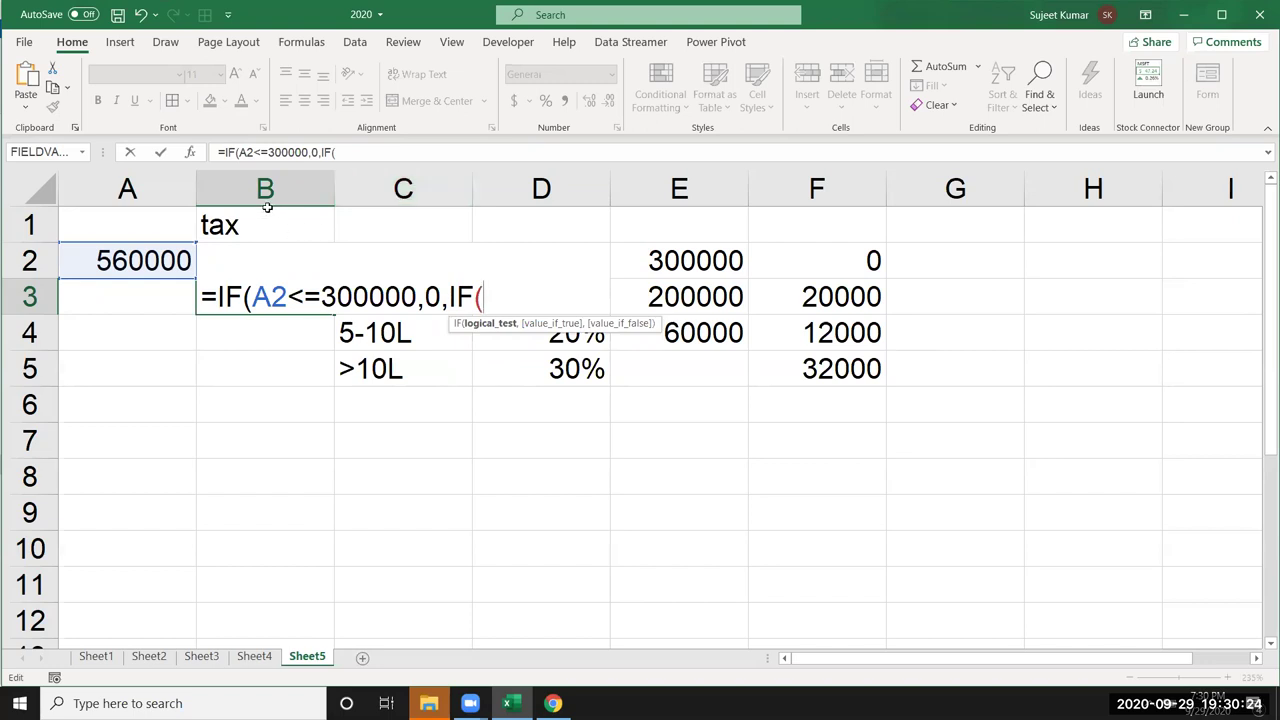
left_click(157, 262)
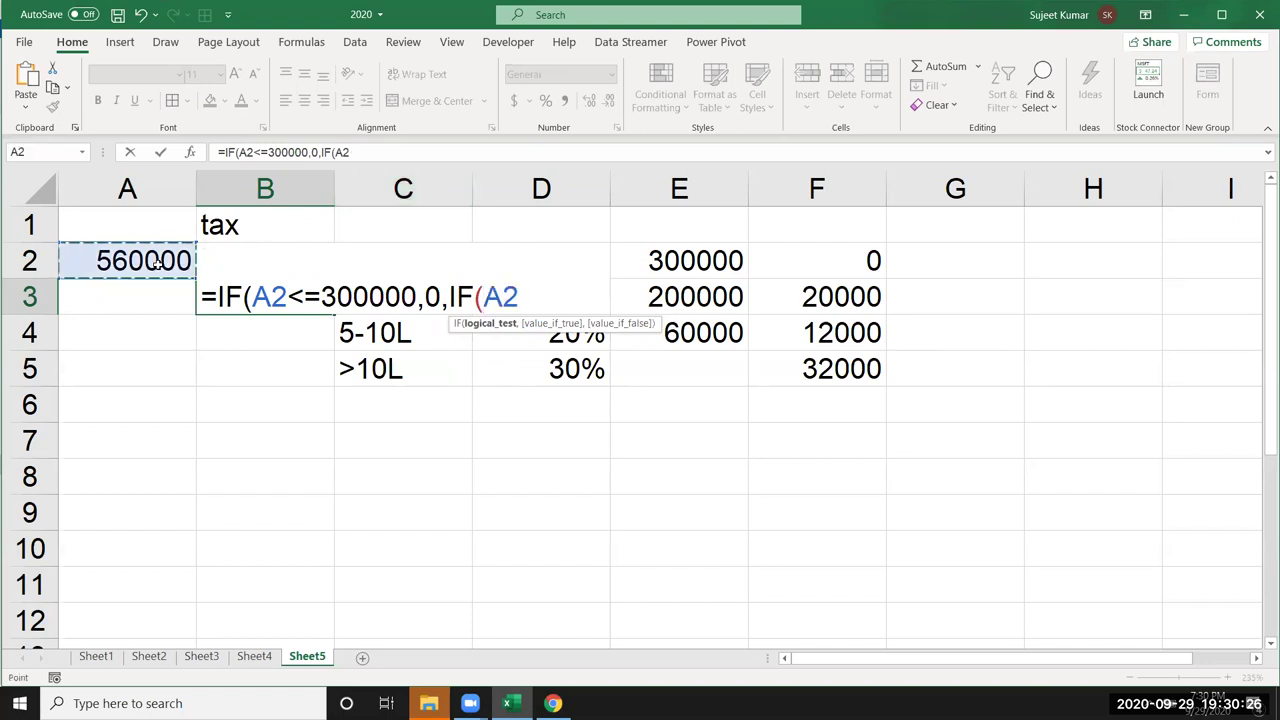
type("<=50")
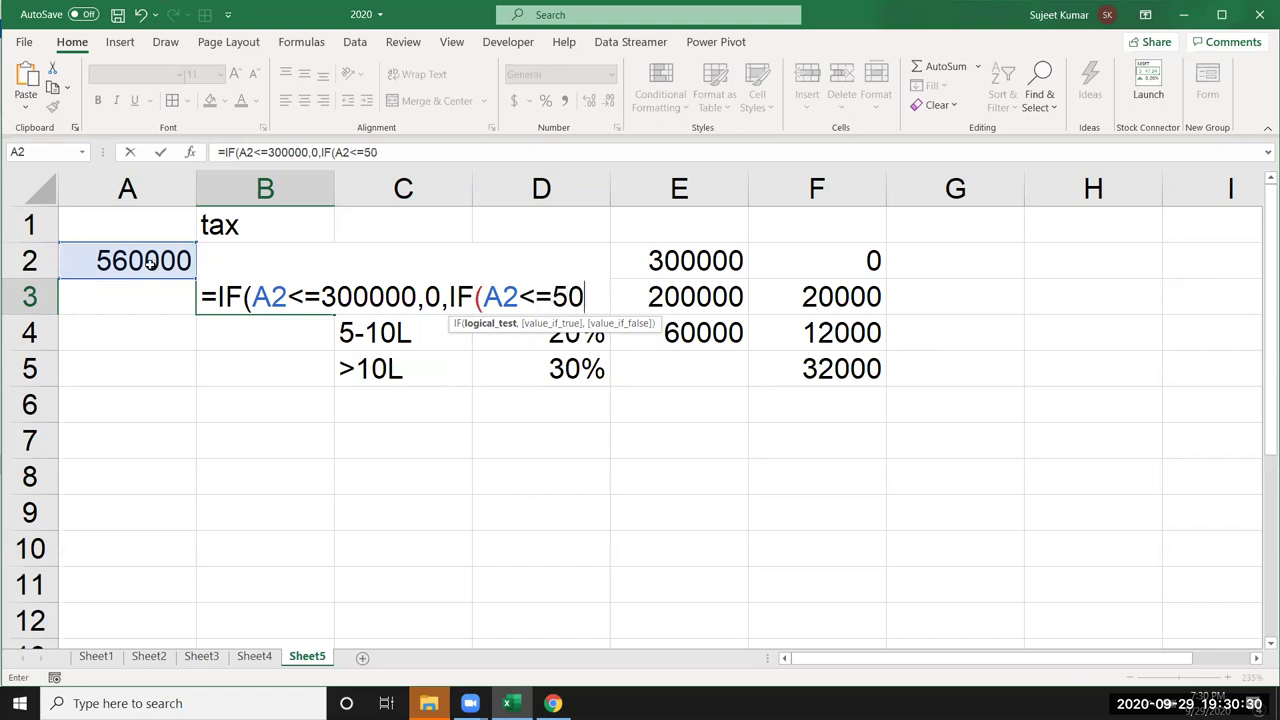
type("0000")
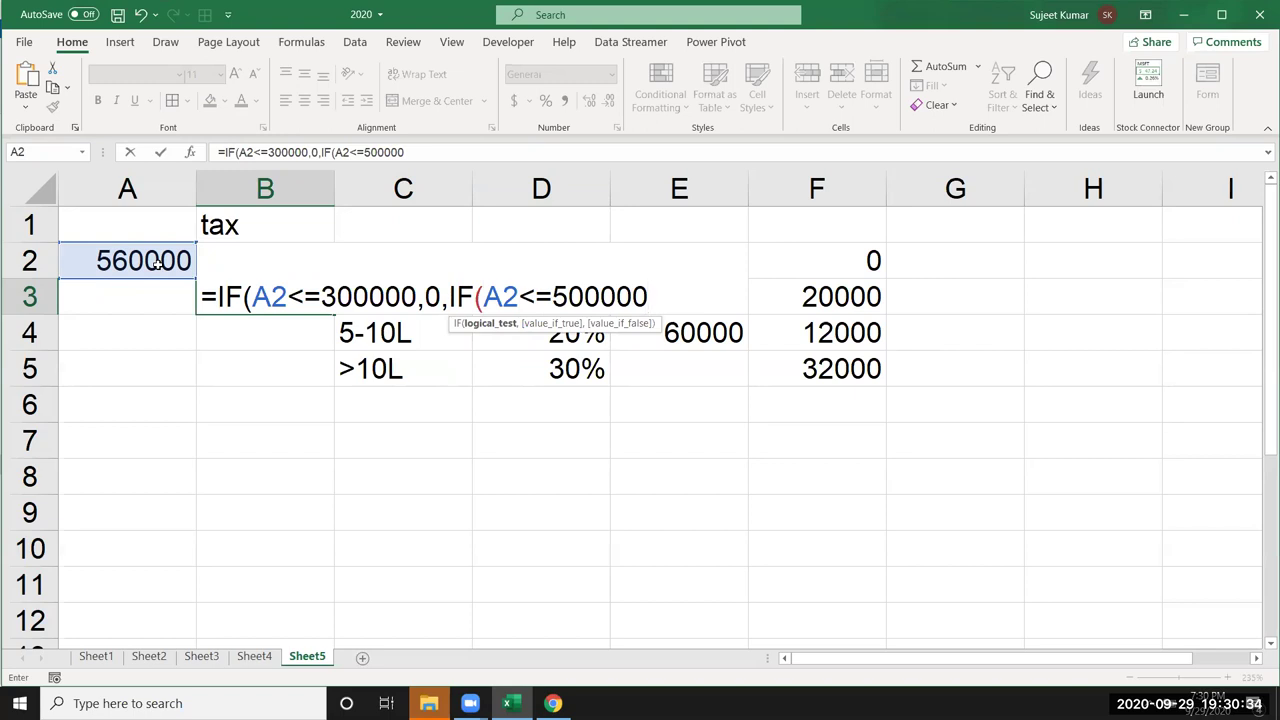
type(",")
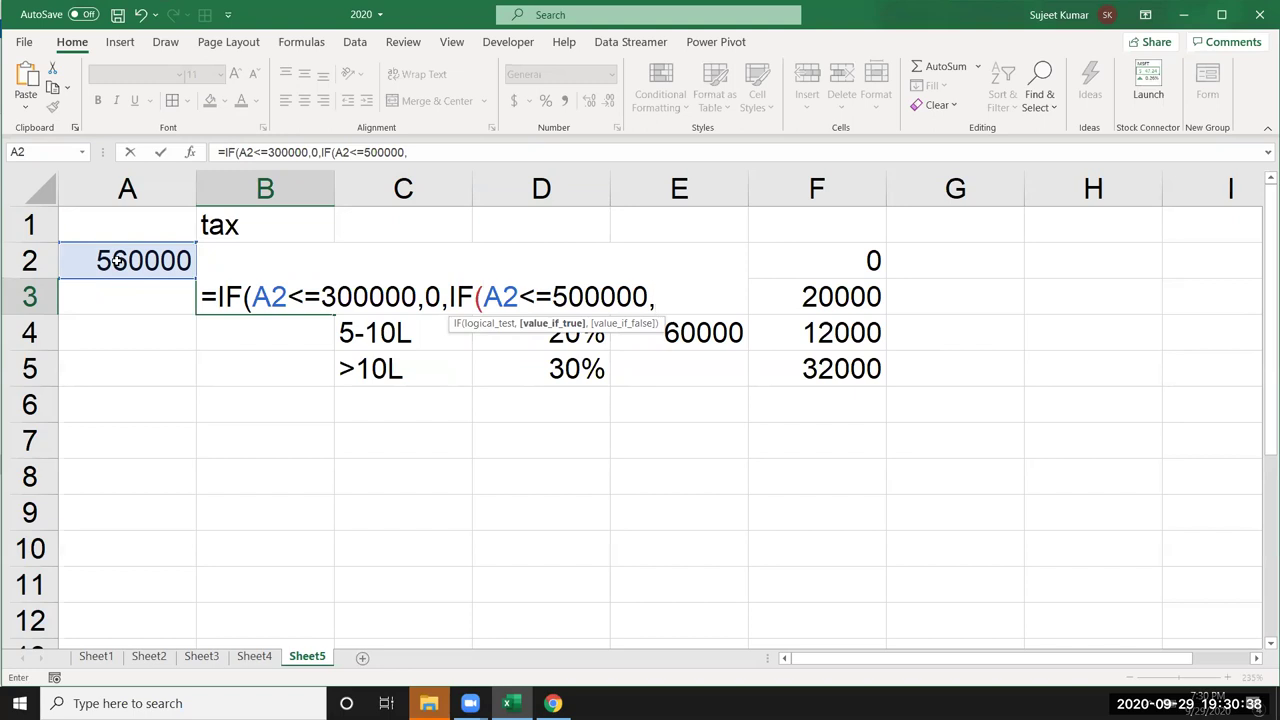
left_click(115, 259)
type("-200")
type("0")
key("BackSpace")
key("BackSpace")
key("BackSpace")
key("BackSpace")
type("30000")
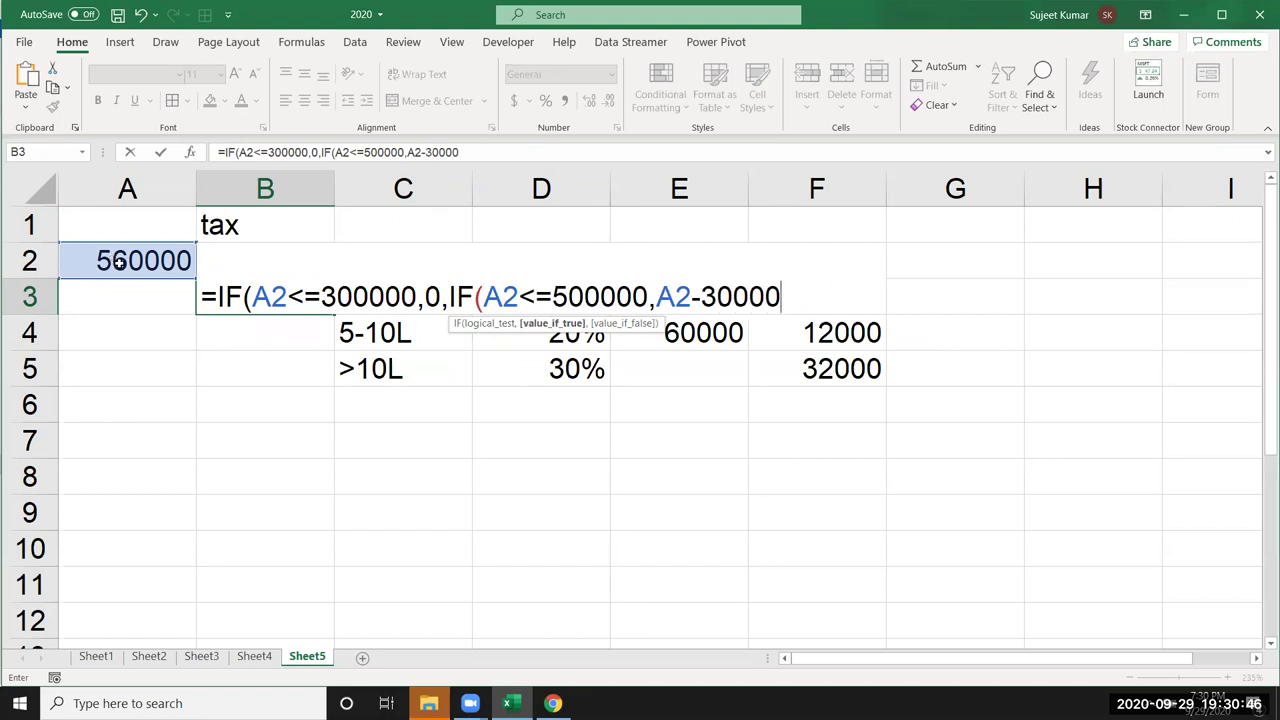
type("0")
type("*10")
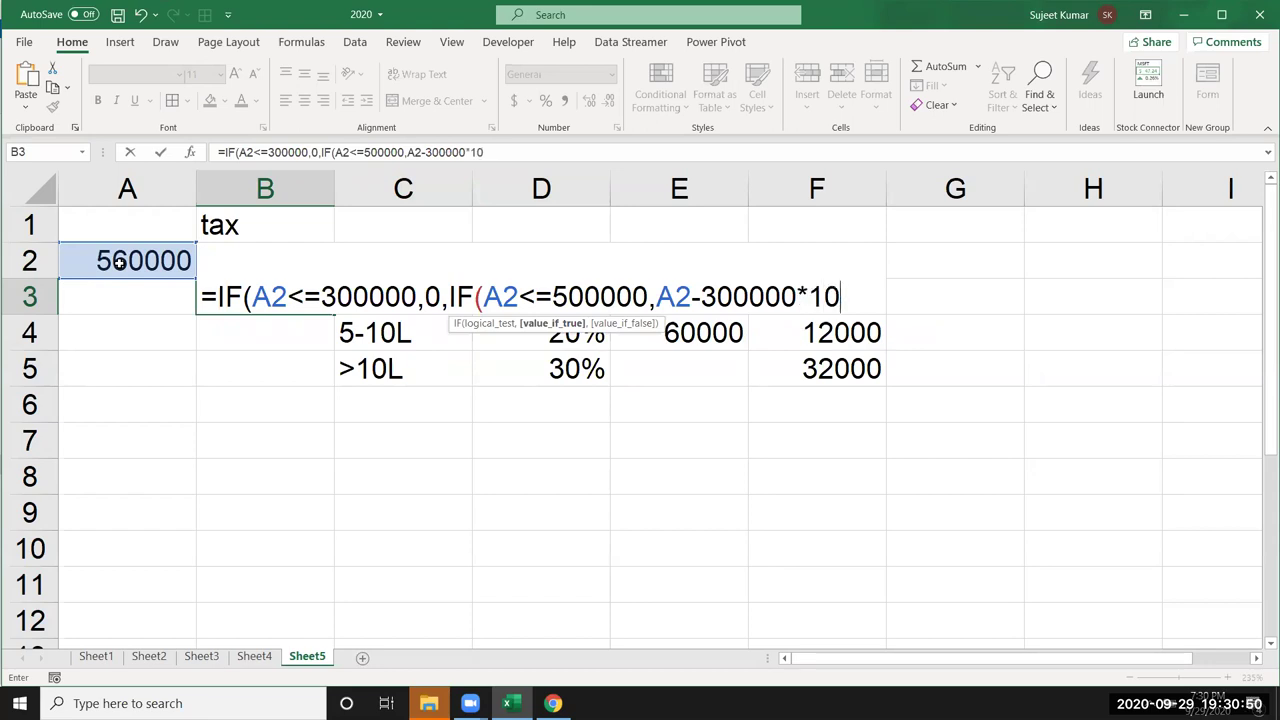
type("%")
Bracket the term as (A2-300000)*10%, enter B3's formula, and minimize Excel.
left_click(657, 297)
type("(")
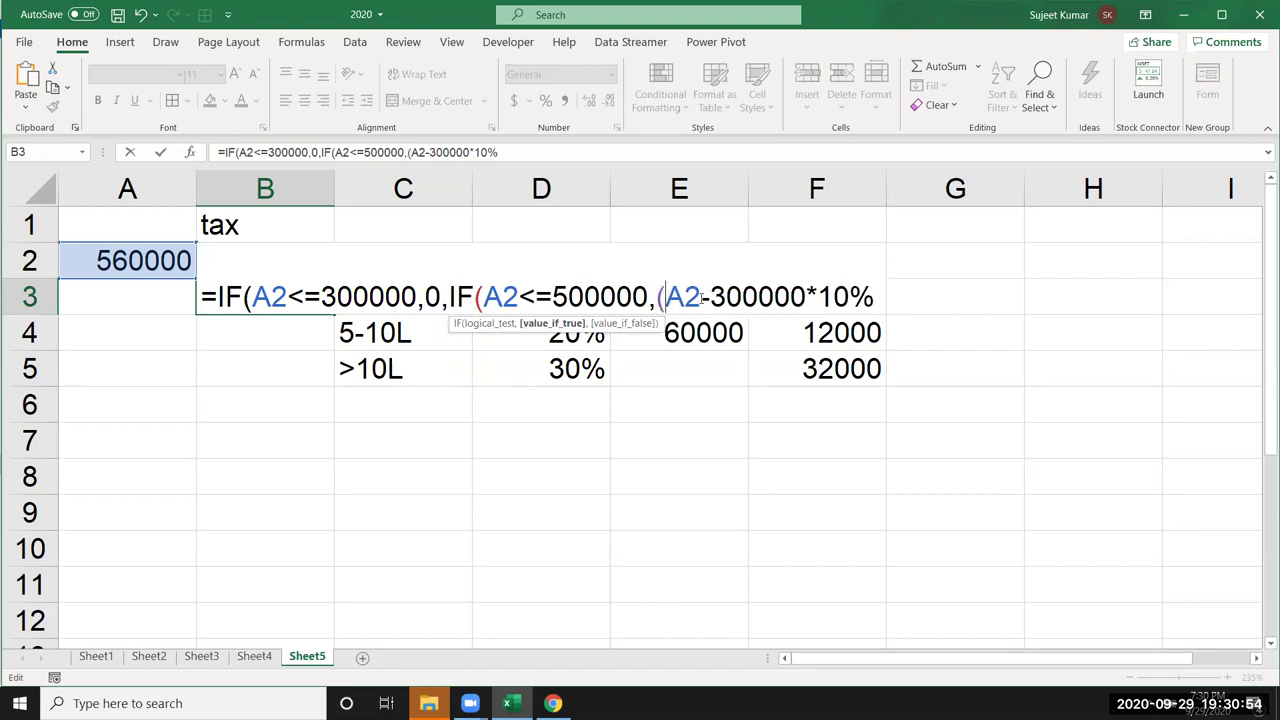
left_click(806, 297)
type(")")
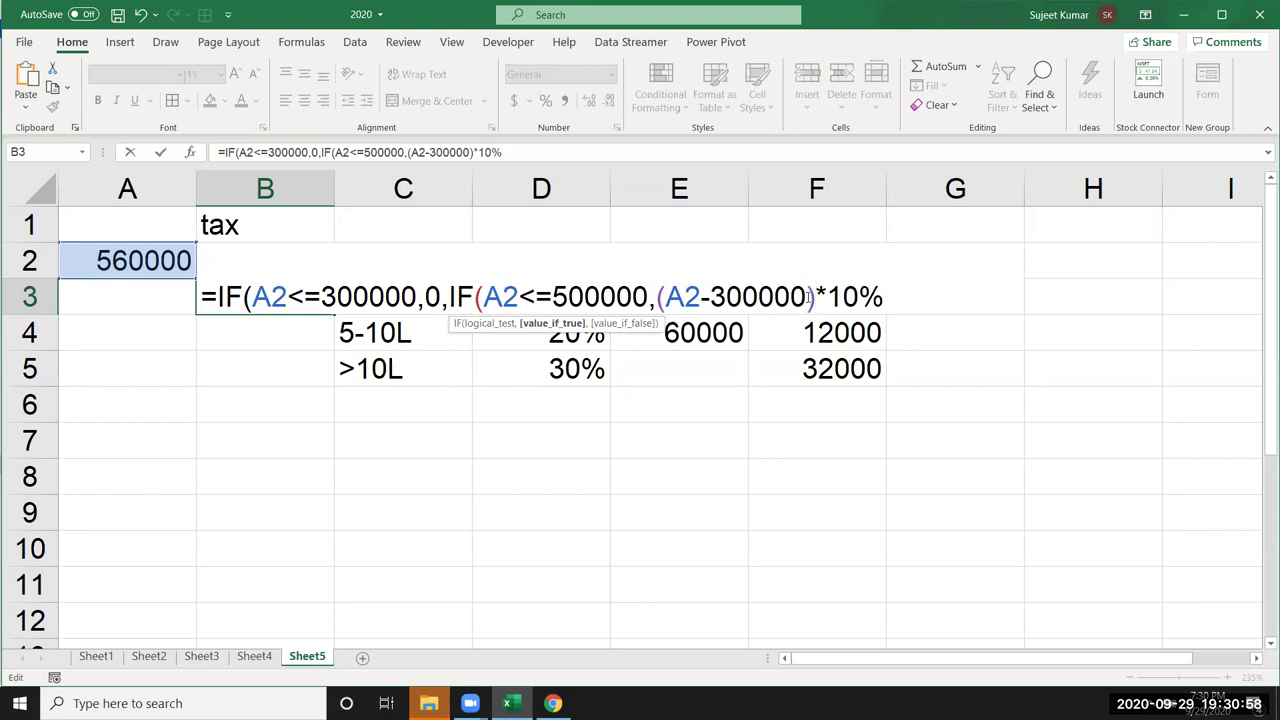
key("Return")
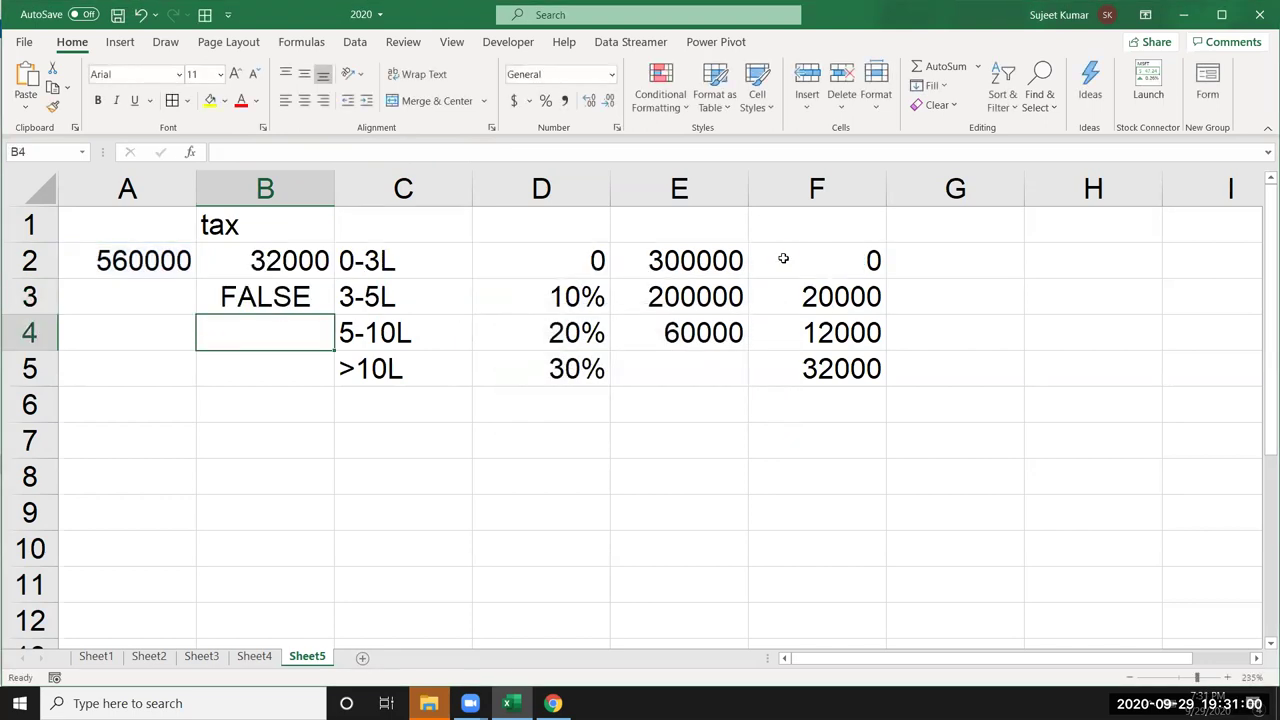
key("Up")
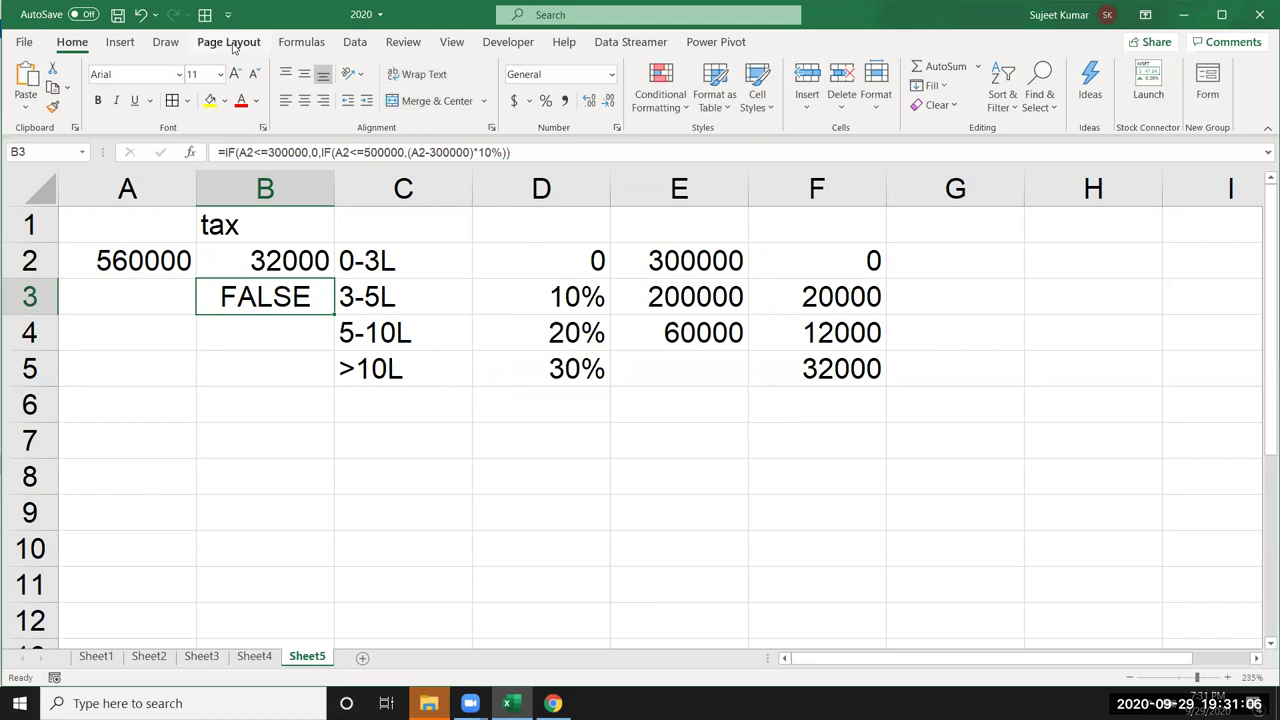
key("super+d")
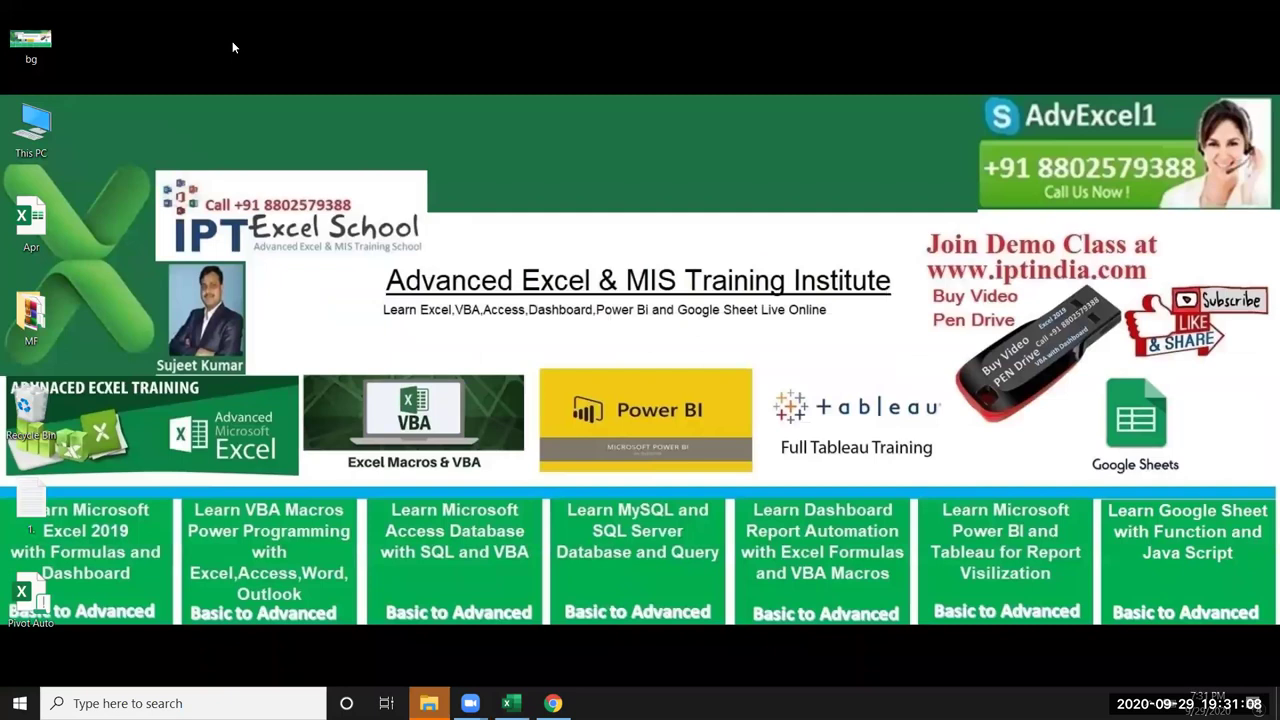